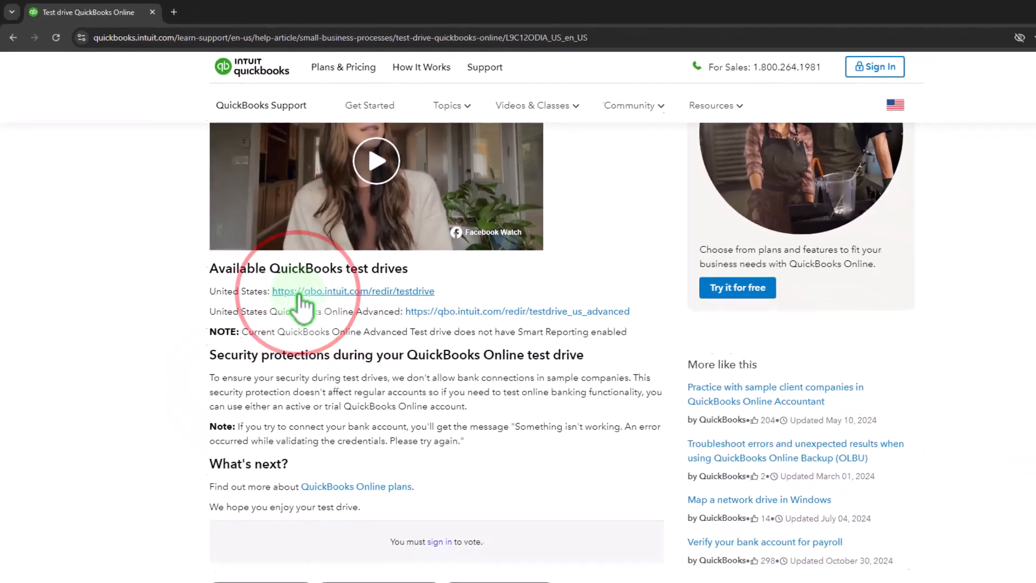
# Step: Launch the United States QuickBooks Online test drive through its security verification and close the support article
pyautogui.click(415, 387)
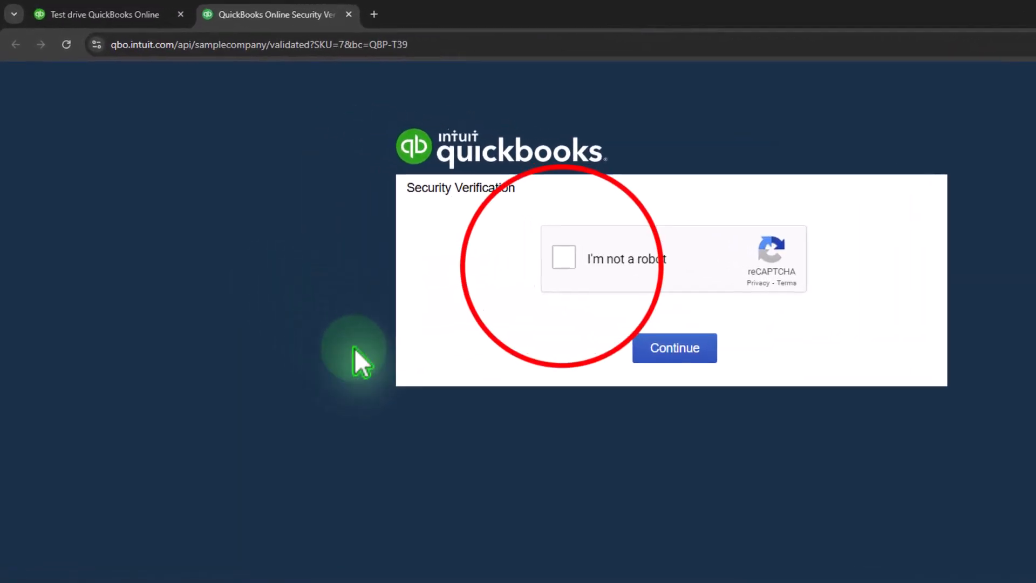
pyautogui.click(438, 208)
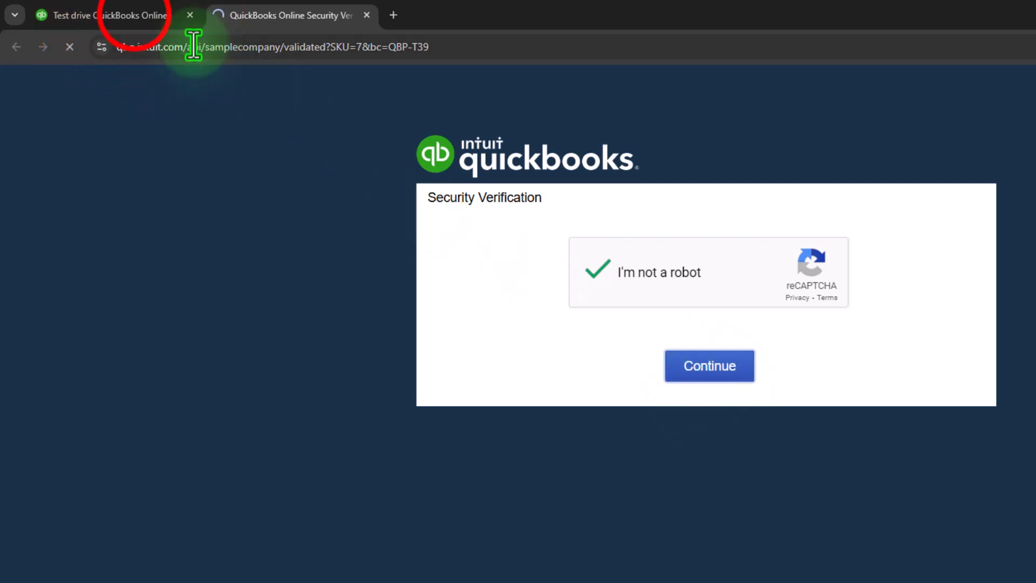
pyautogui.click(143, 16)
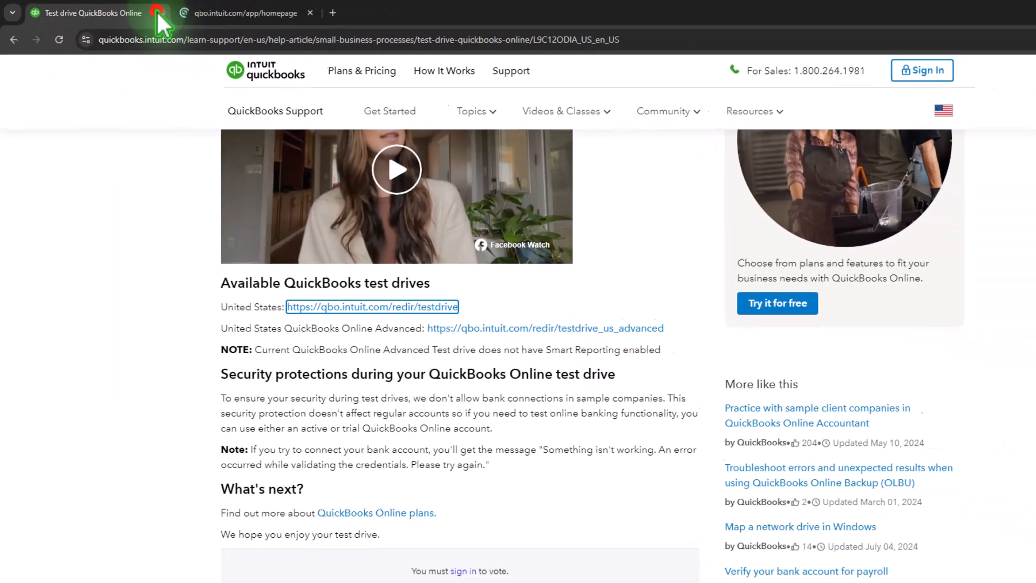
pyautogui.click(156, 11)
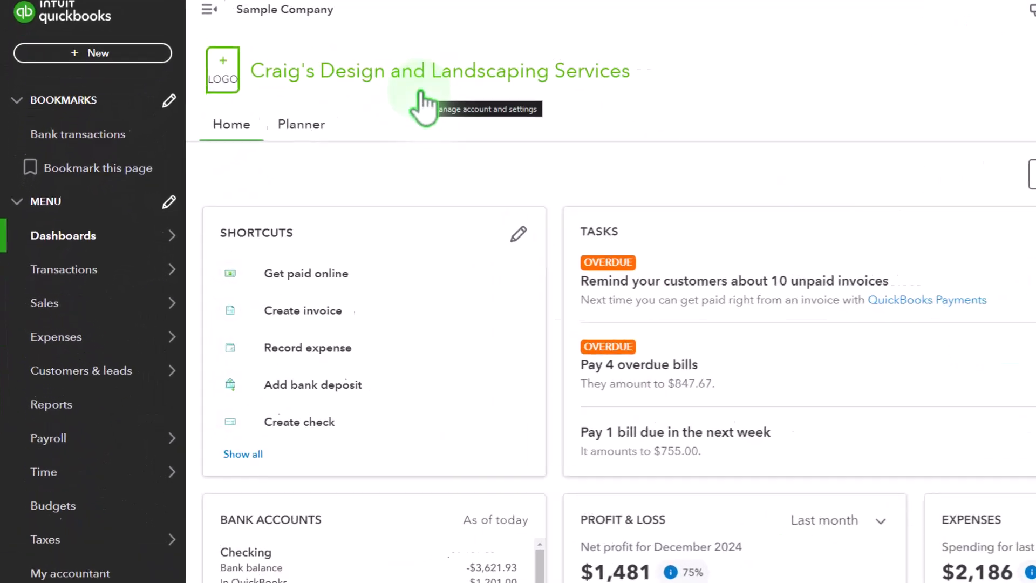
# Step: Open the favorite Balance Sheet and Profit and Loss reports from the reports list, each in its own browser tab
pyautogui.click(46, 422)
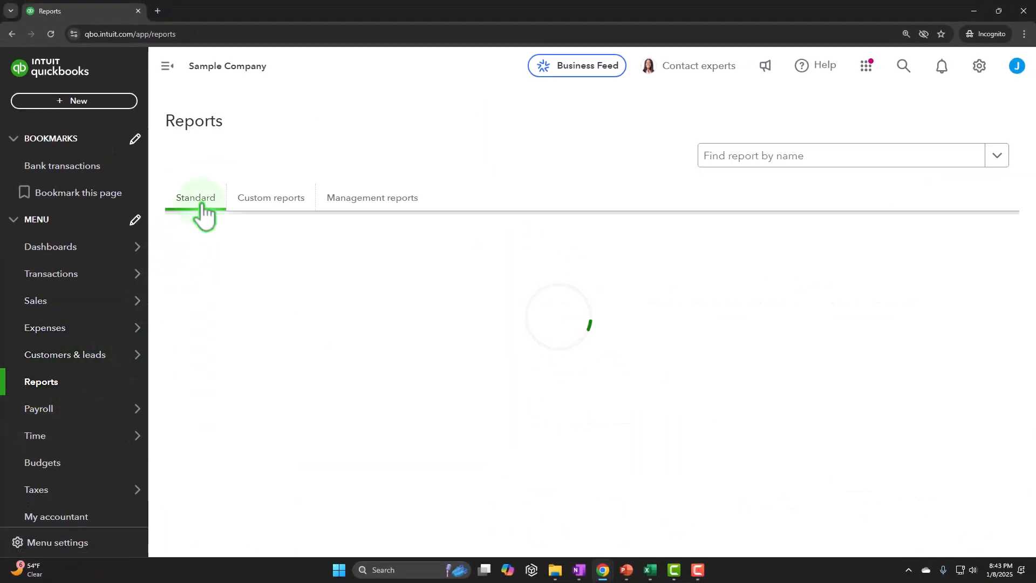
pyautogui.click(228, 330)
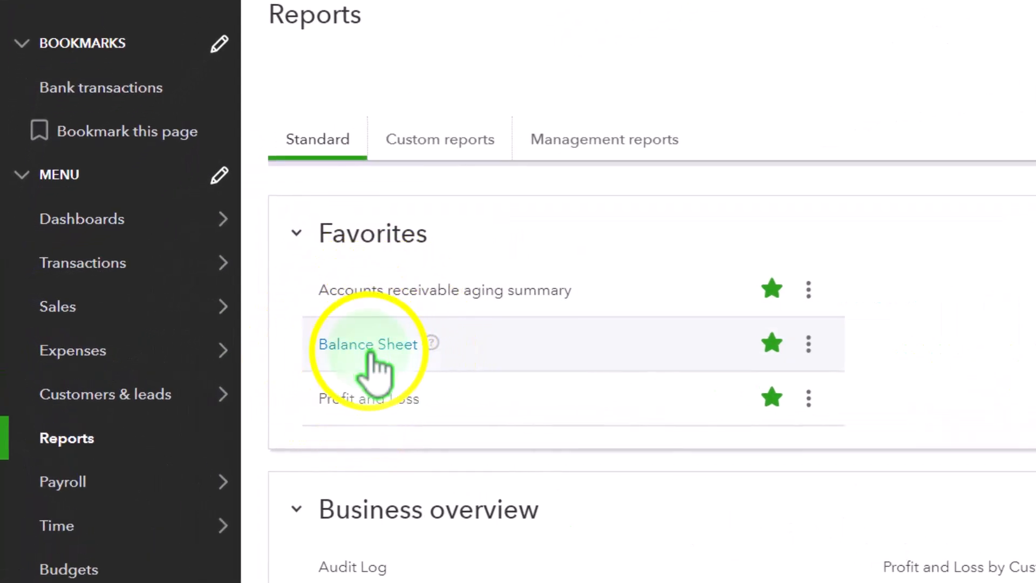
pyautogui.rightClick(371, 352)
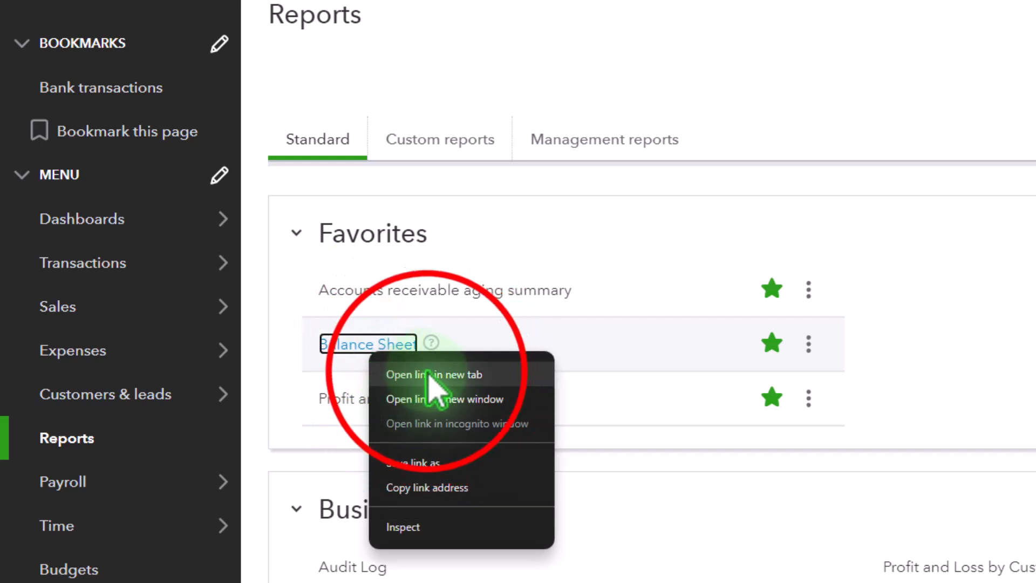
pyautogui.click(431, 374)
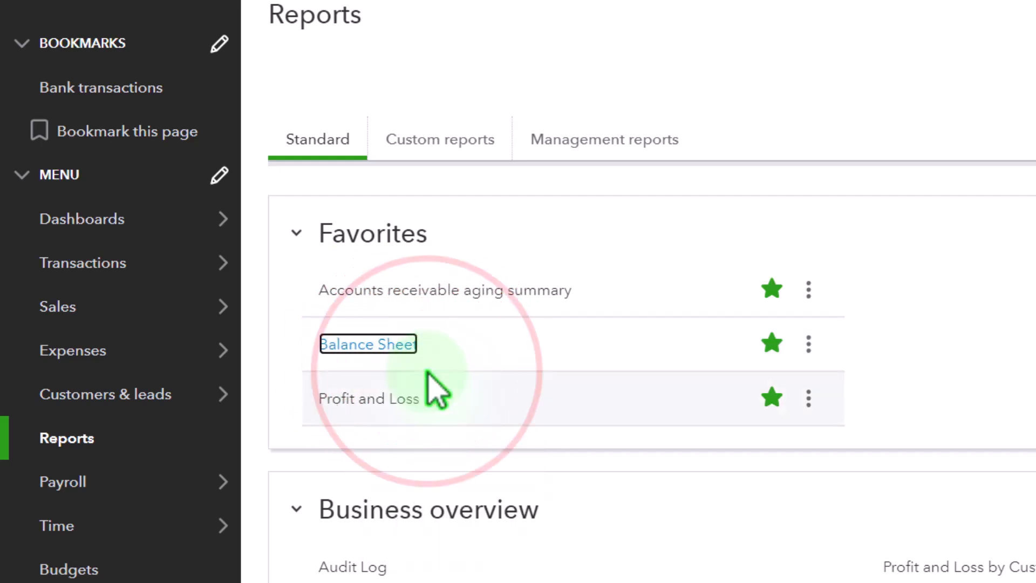
pyautogui.rightClick(403, 413)
pyautogui.click(438, 419)
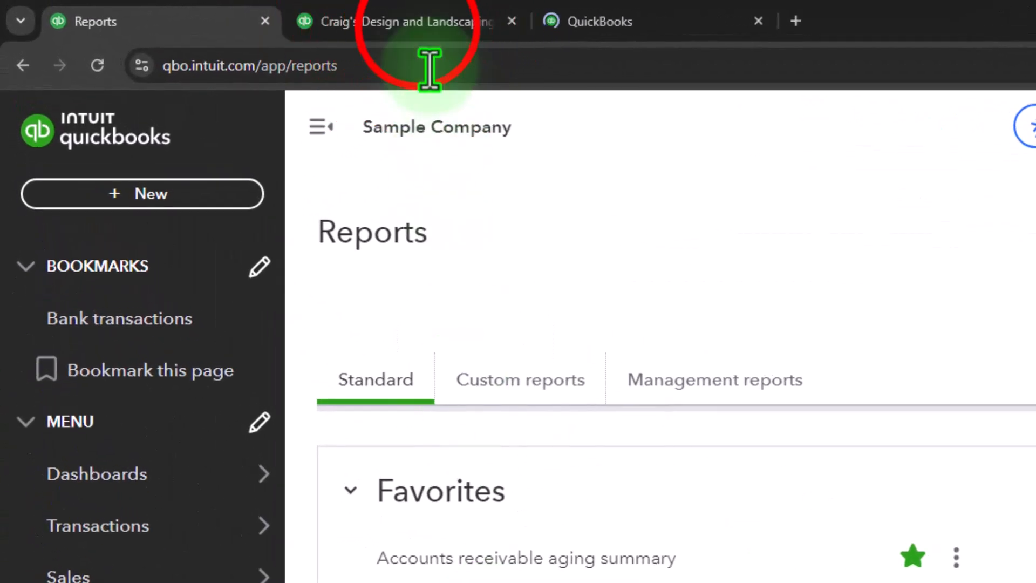
# Step: Run the Balance Sheet for 01/01/2024 to 12/31/2025 with columns displayed by Years
pyautogui.click(421, 23)
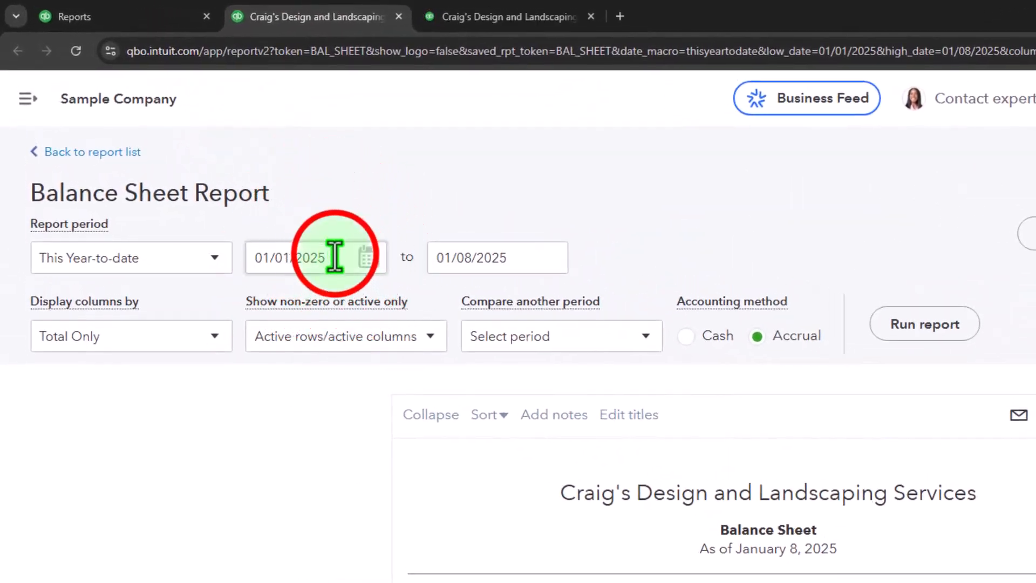
pyautogui.moveTo(310, 254); pyautogui.dragTo(256, 244)
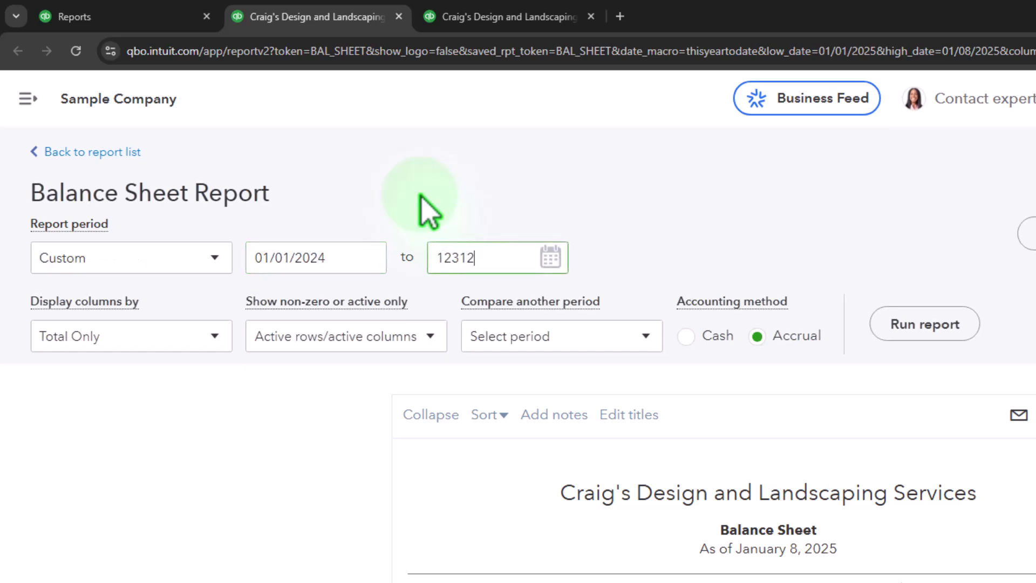
pyautogui.click(216, 335)
pyautogui.click(145, 521)
pyautogui.click(925, 324)
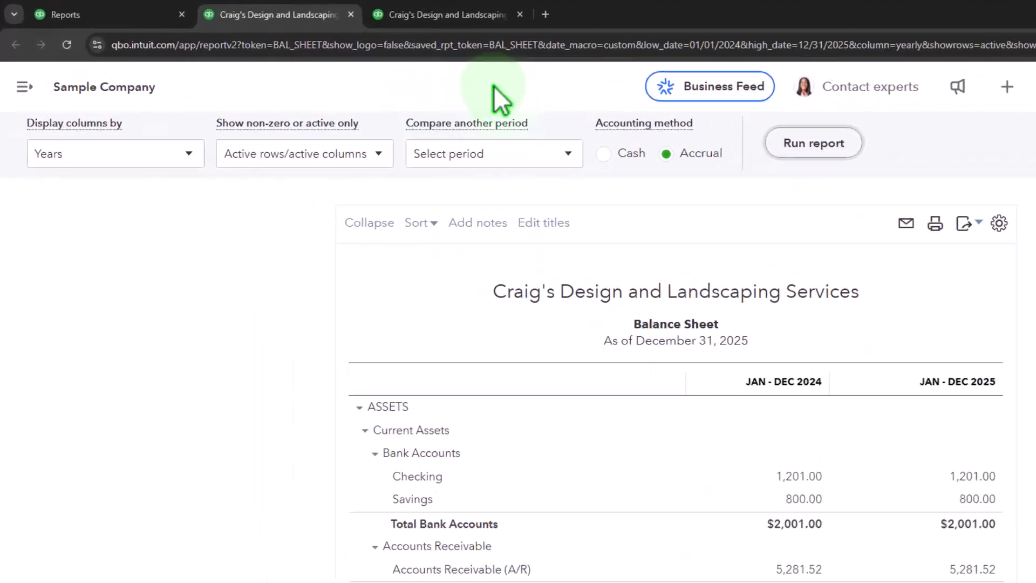
# Step: Run the Profit and Loss report for 01/01/2024 to 12/31/2025 with columns displayed by Years and review its lines
pyautogui.click(449, 15)
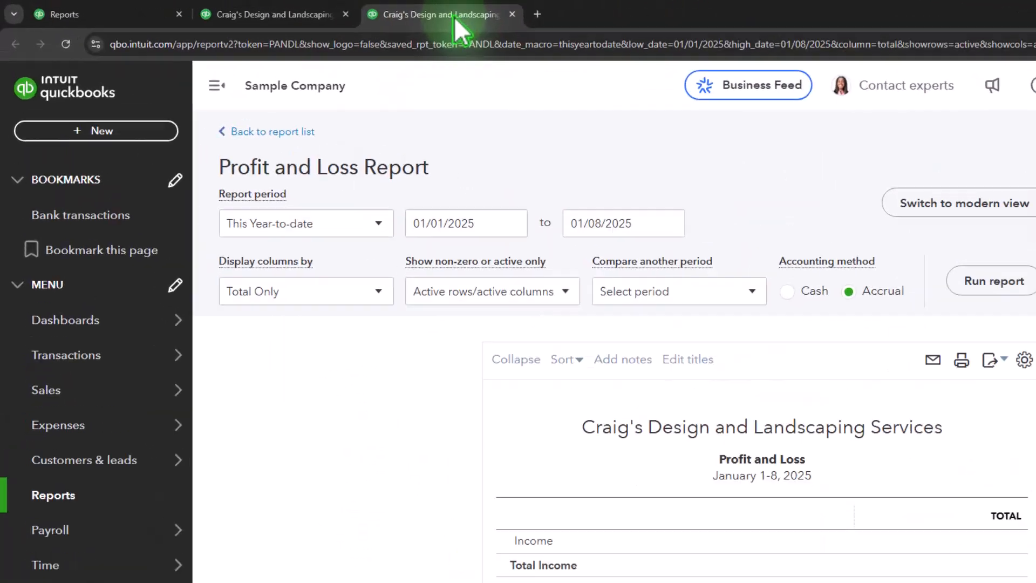
pyautogui.click(216, 85)
pyautogui.click(487, 223)
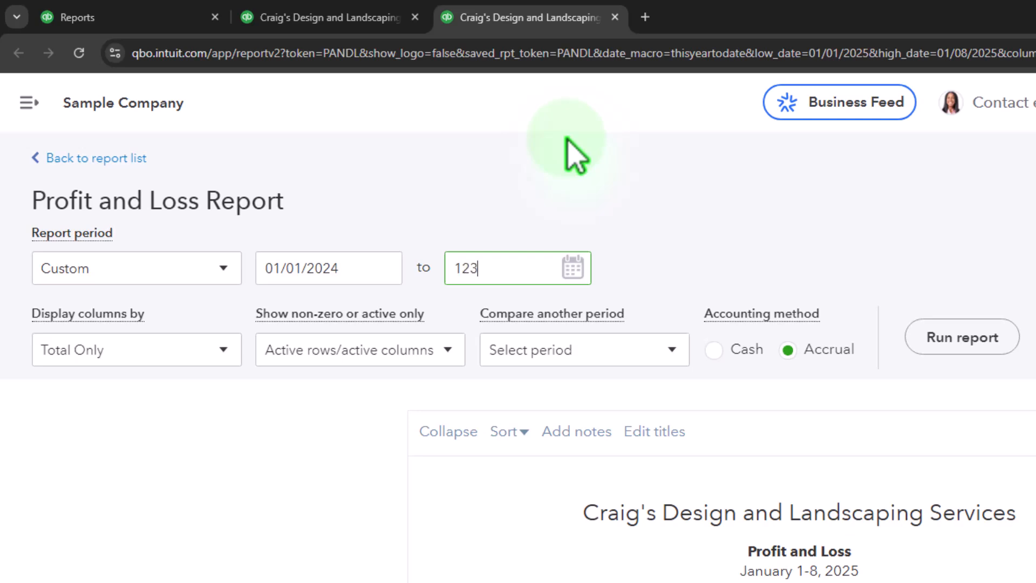
pyautogui.click(217, 356)
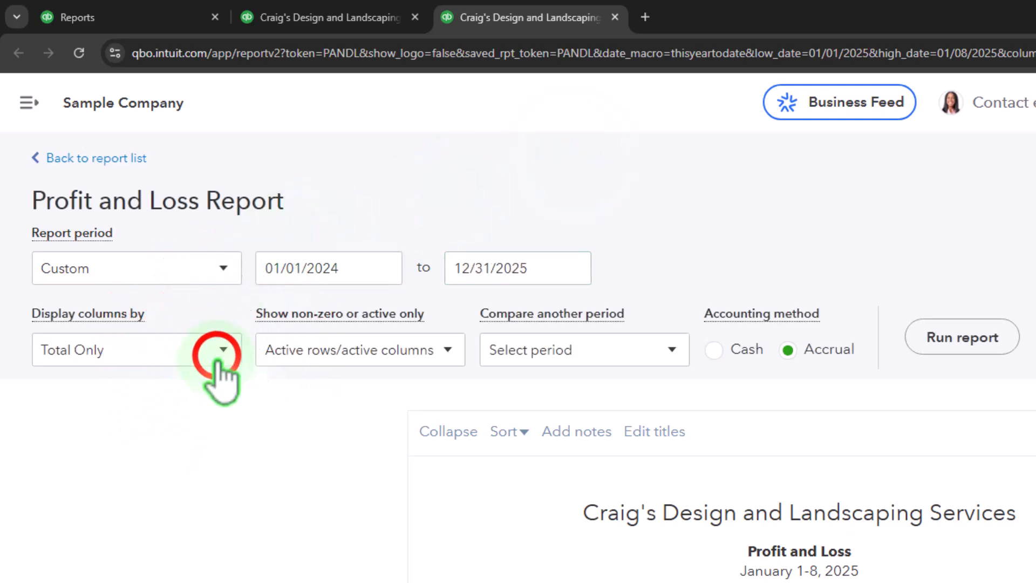
pyautogui.click(164, 539)
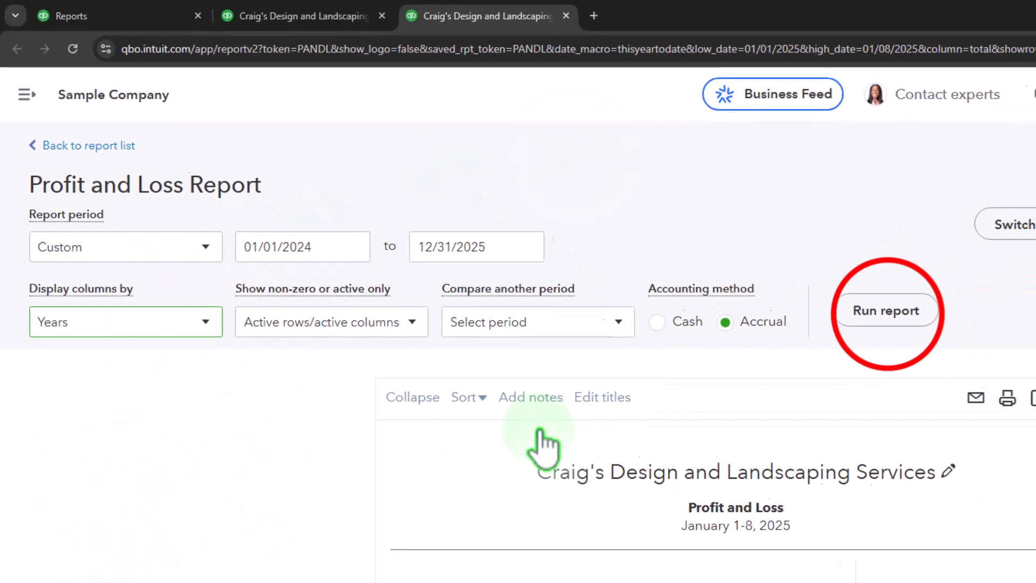
pyautogui.click(962, 339)
pyautogui.scroll(-4, 653, 242)
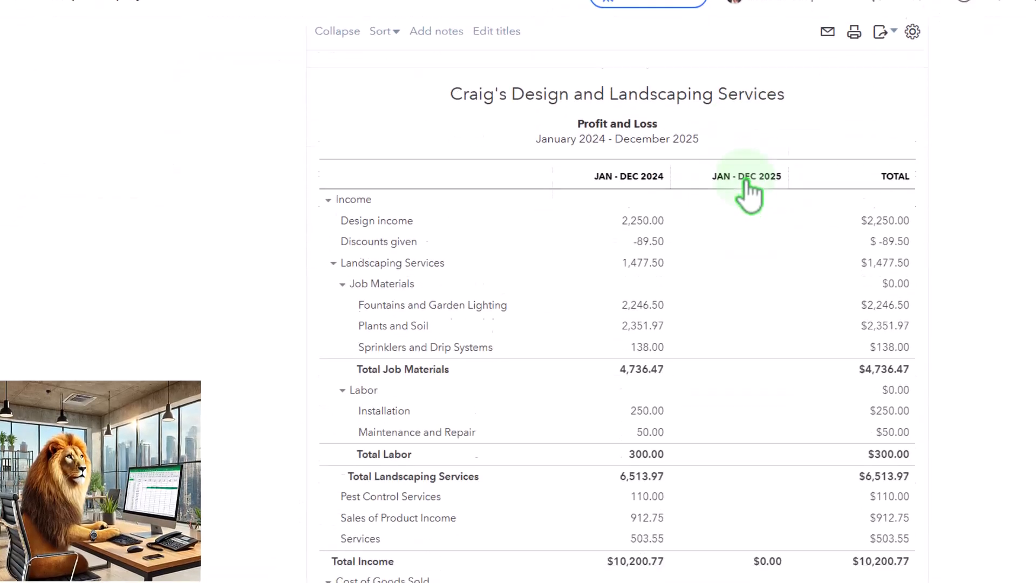
pyautogui.scroll(-8, 748, 185)
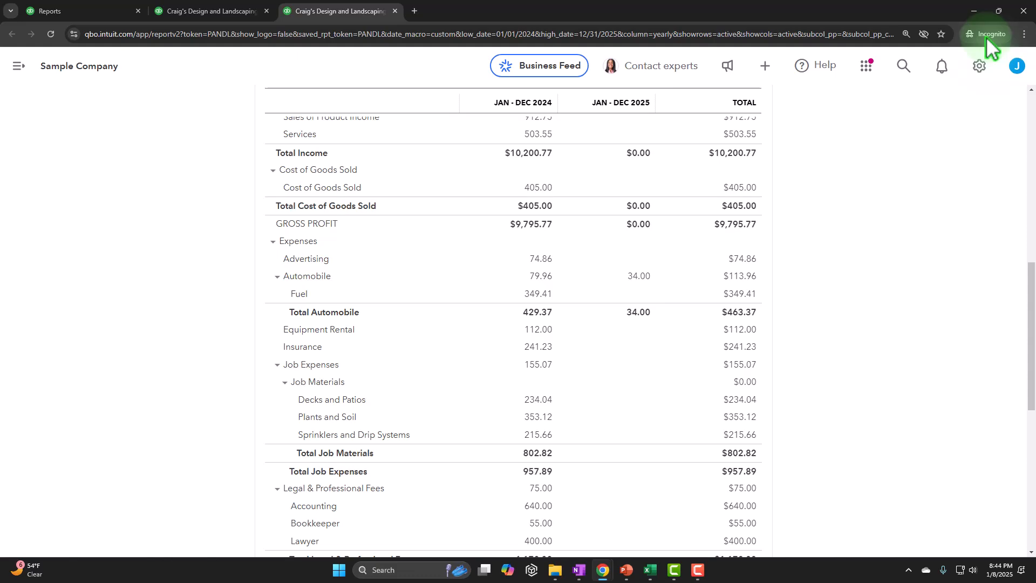
pyautogui.scroll(15, 408, 215)
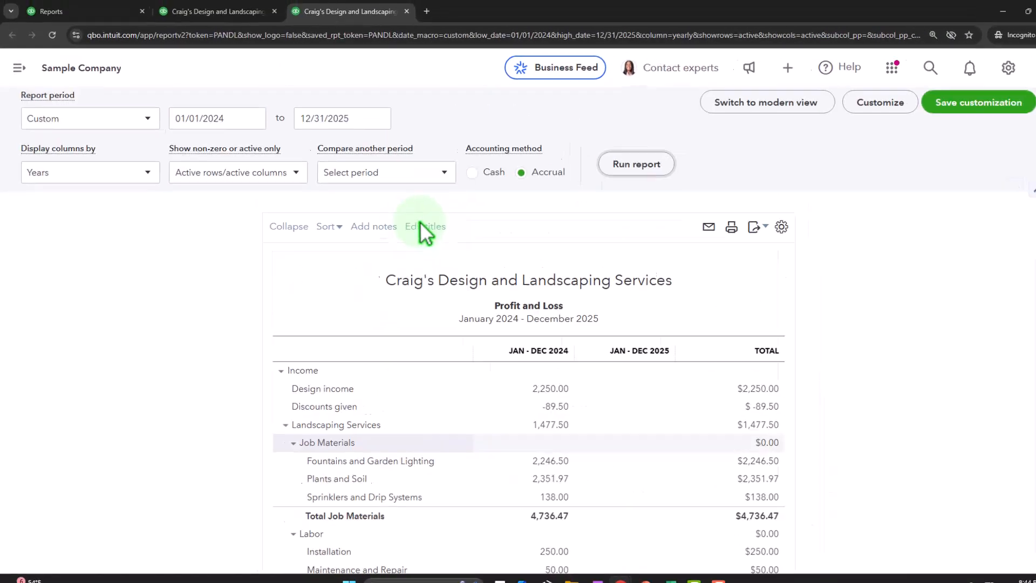
# Step: Return to the reports list, show the forms available for new transactions, and switch to the accounting flowchart in OneNote
pyautogui.click(96, 12)
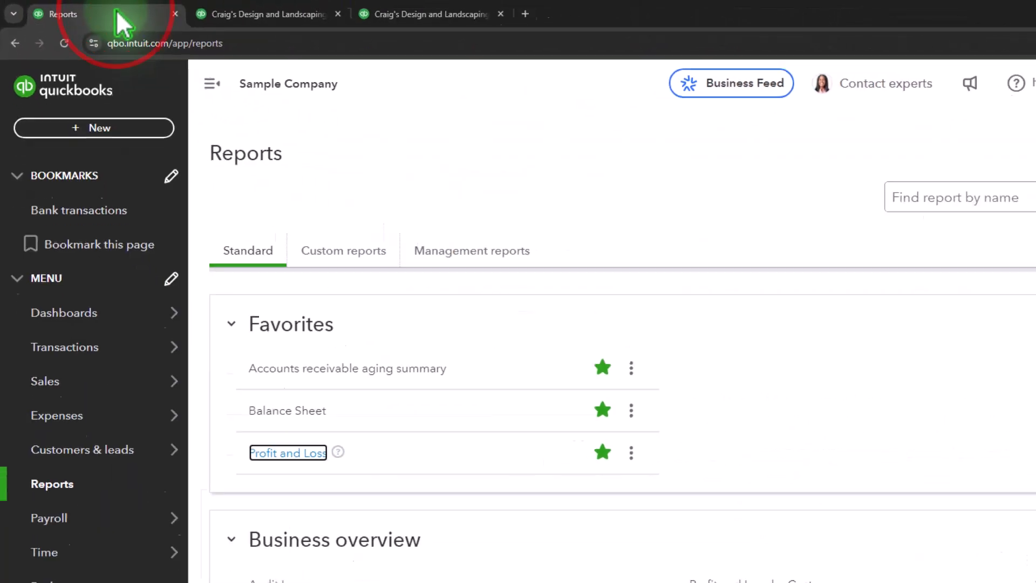
pyautogui.click(81, 106)
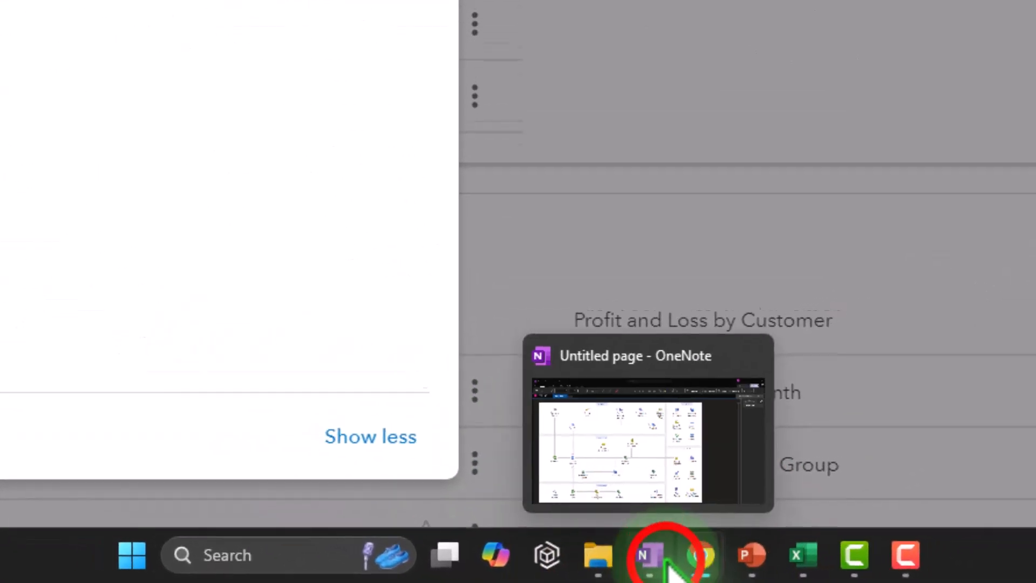
pyautogui.click(669, 551)
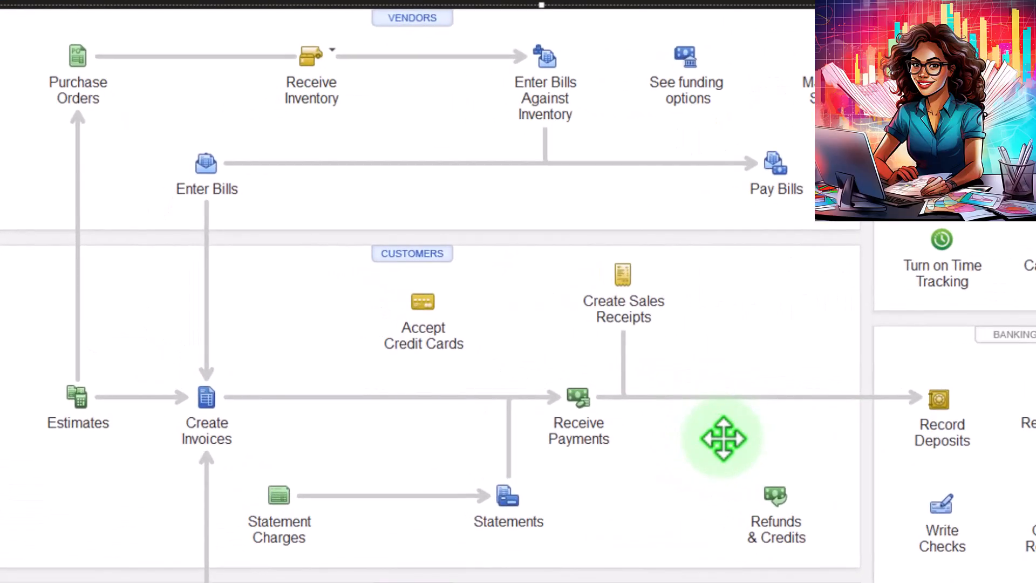
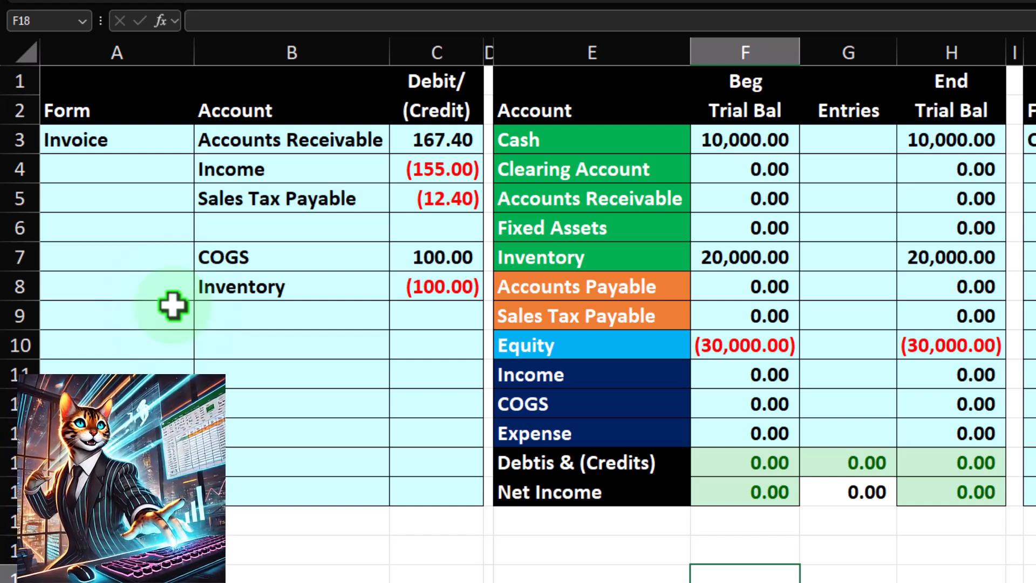
# Step: Post the invoice's Accounts Receivable debit to the trial balance by entering =C3 in Entries cell G5
pyautogui.click(175, 142)
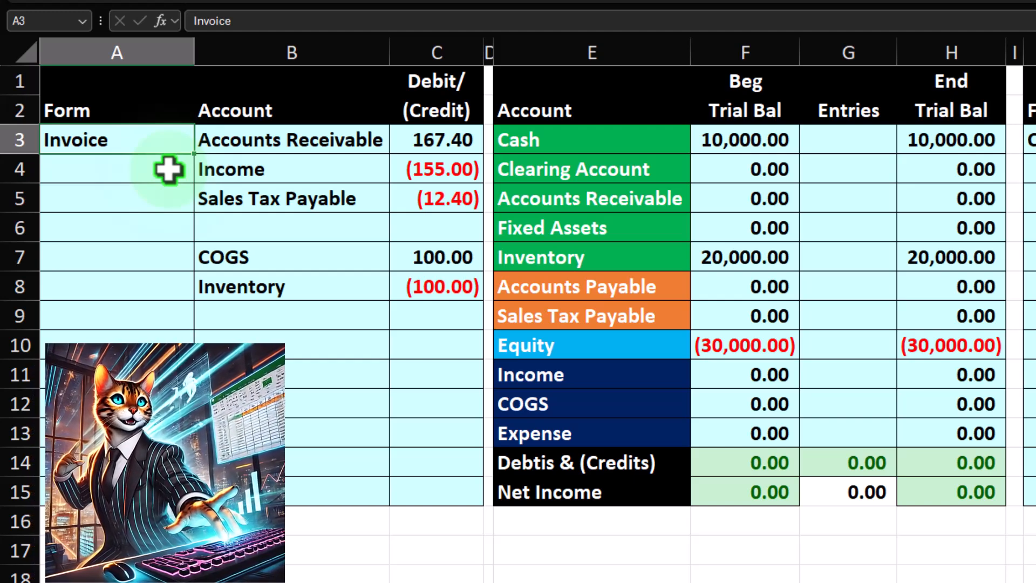
pyautogui.press('Right')
pyautogui.press('Right')
pyautogui.press('Right')
pyautogui.press('Right')
pyautogui.press('Right')
pyautogui.press('Right')
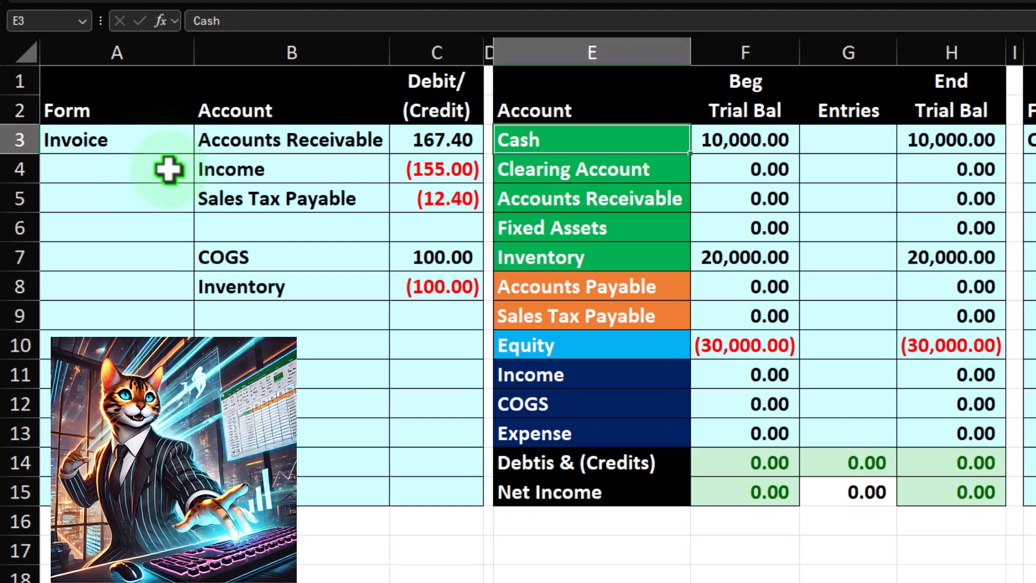
pyautogui.press('Down')
pyautogui.press('Down')
pyautogui.write('=')
pyautogui.press('Left')
pyautogui.press('Left')
pyautogui.press('Left')
pyautogui.press('Left')
pyautogui.press('Up')
pyautogui.press('Up')
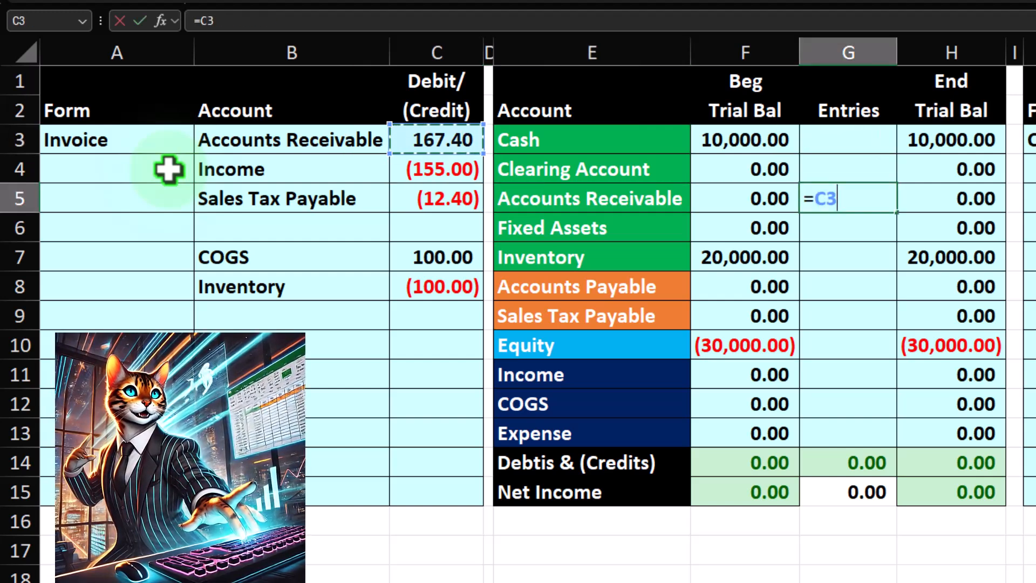
pyautogui.press('Return')
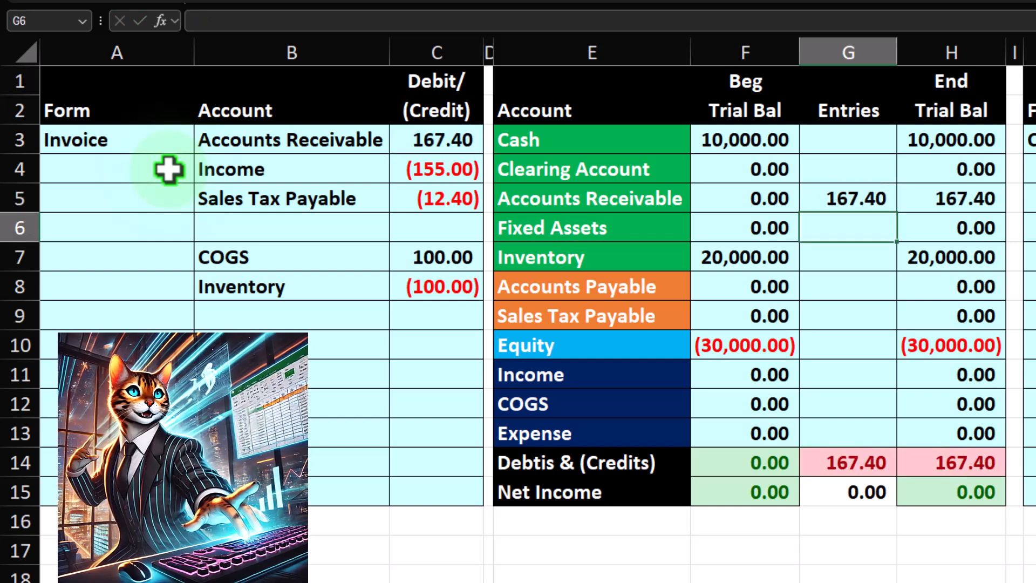
# Step: Post the invoice's Income credit by linking the Income row's Entries cell G11 to C4
pyautogui.press('Down')
pyautogui.press('Down')
pyautogui.press('Down')
pyautogui.press('Down')
pyautogui.press('Down')
pyautogui.write('=')
pyautogui.press('Left')
pyautogui.press('Left')
pyautogui.press('Left')
pyautogui.press('Up')
pyautogui.press('Up')
pyautogui.press('Up')
pyautogui.press('Up')
pyautogui.press('Up')
pyautogui.press('Up')
pyautogui.press('Left')
pyautogui.press('Up')
pyautogui.press('Return')
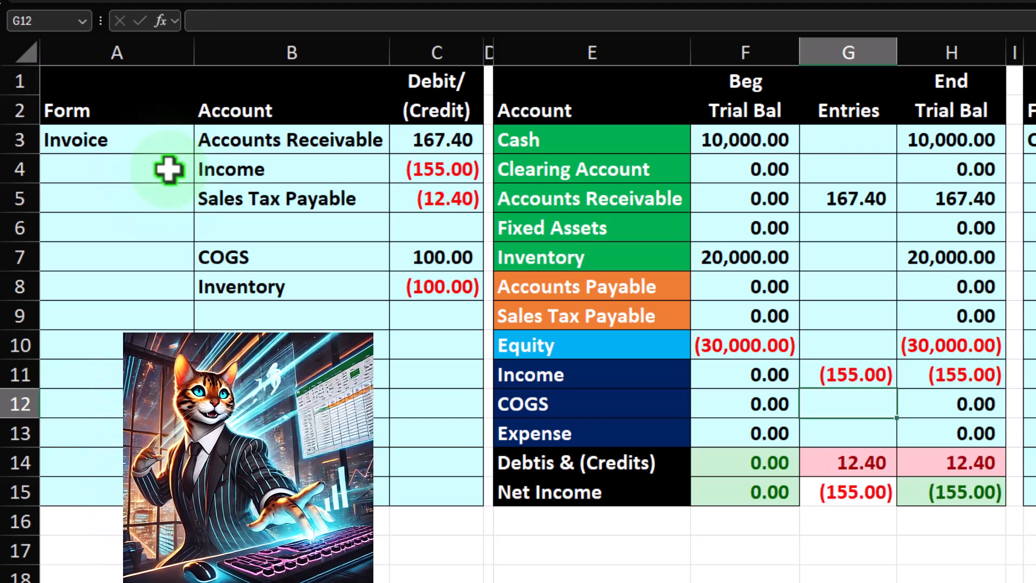
# Step: Post the sales tax credit by linking the Sales Tax Payable row's Entries cell G9 to C5
pyautogui.press('Up')
pyautogui.press('Up')
pyautogui.press('Up')
pyautogui.write('=')
pyautogui.press('Left')
pyautogui.press('Left')
pyautogui.press('Up')
pyautogui.press('Up')
pyautogui.press('Up')
pyautogui.press('Up')
pyautogui.press('Return')
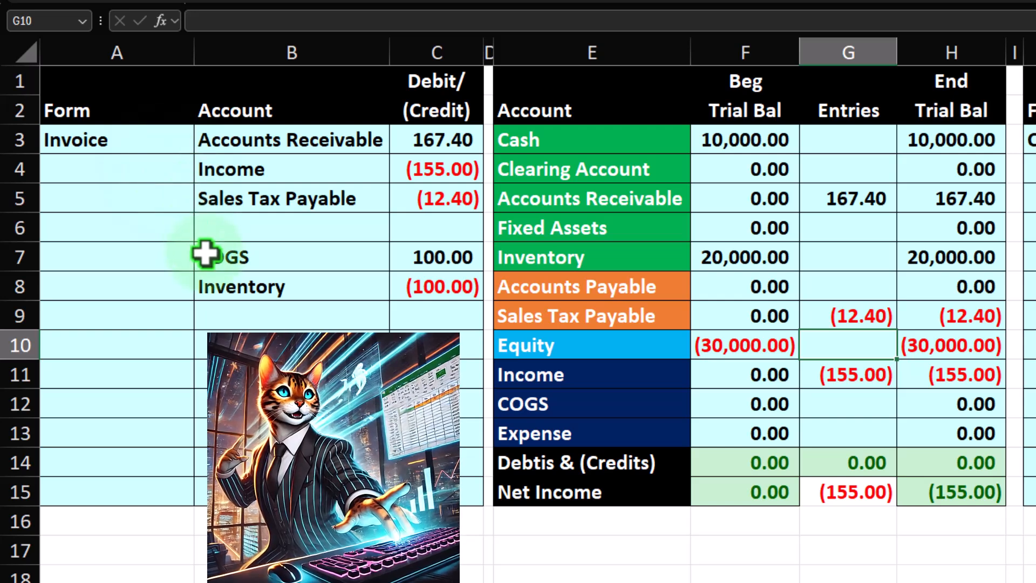
# Step: Post the inventory decrease by linking the Inventory row's Entries cell G7 to C8
pyautogui.press('Up')
pyautogui.press('Up')
pyautogui.press('Up')
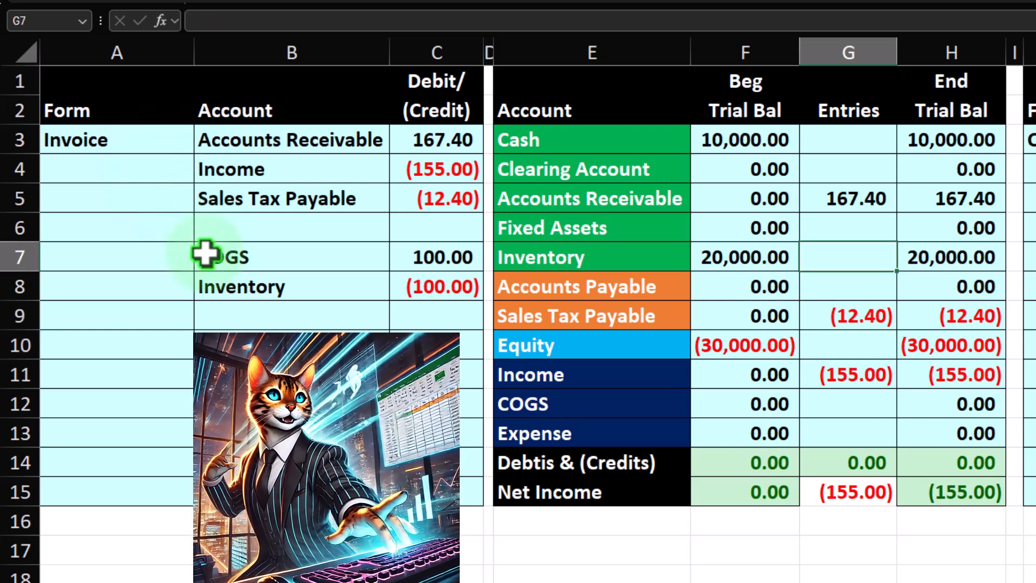
pyautogui.write('=')
pyautogui.press('Left')
pyautogui.press('Left')
pyautogui.press('Left')
pyautogui.press('Left')
pyautogui.press('Down')
pyautogui.press('Return')
# Step: Post the cost of goods sold debit by linking the COGS row's Entries cell G12 to C7
pyautogui.press('Down')
pyautogui.press('Down')
pyautogui.press('Down')
pyautogui.press('Down')
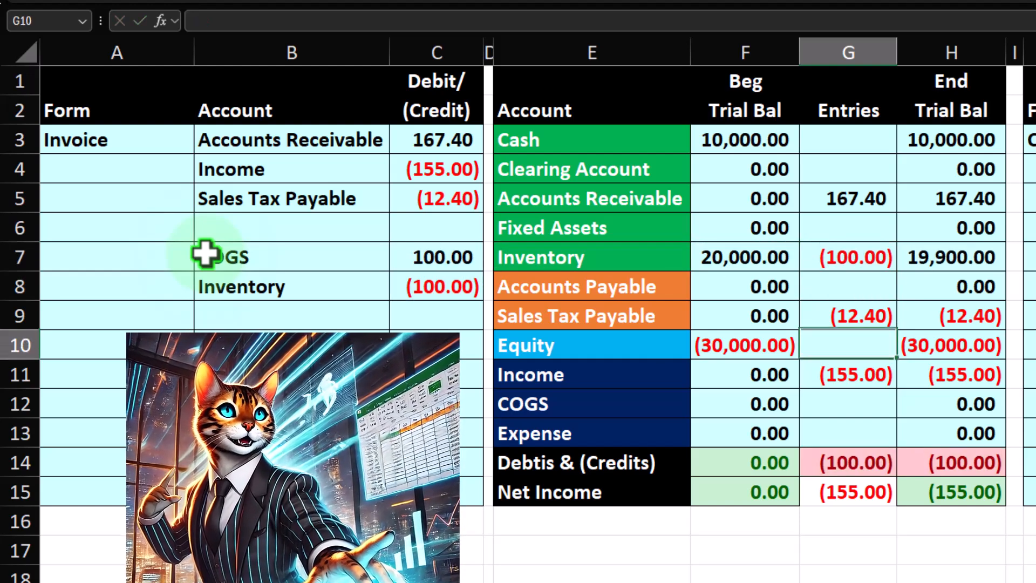
pyautogui.write('=')
pyautogui.press('Left')
pyautogui.press('Left')
pyautogui.press('Left')
pyautogui.press('Left')
pyautogui.press('Up')
pyautogui.press('Up')
pyautogui.press('Up')
pyautogui.press('Up')
pyautogui.press('Up')
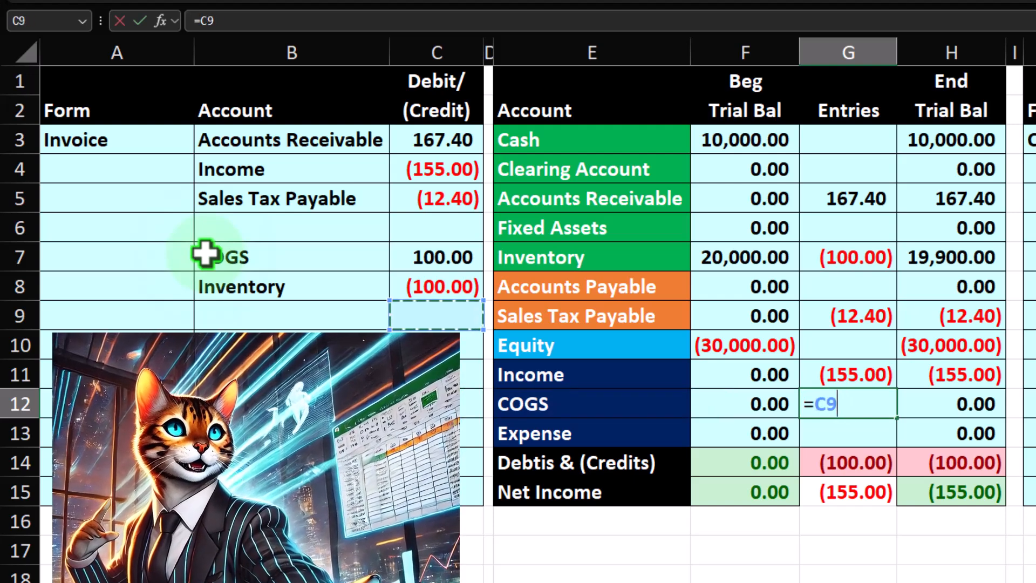
pyautogui.press('Return')
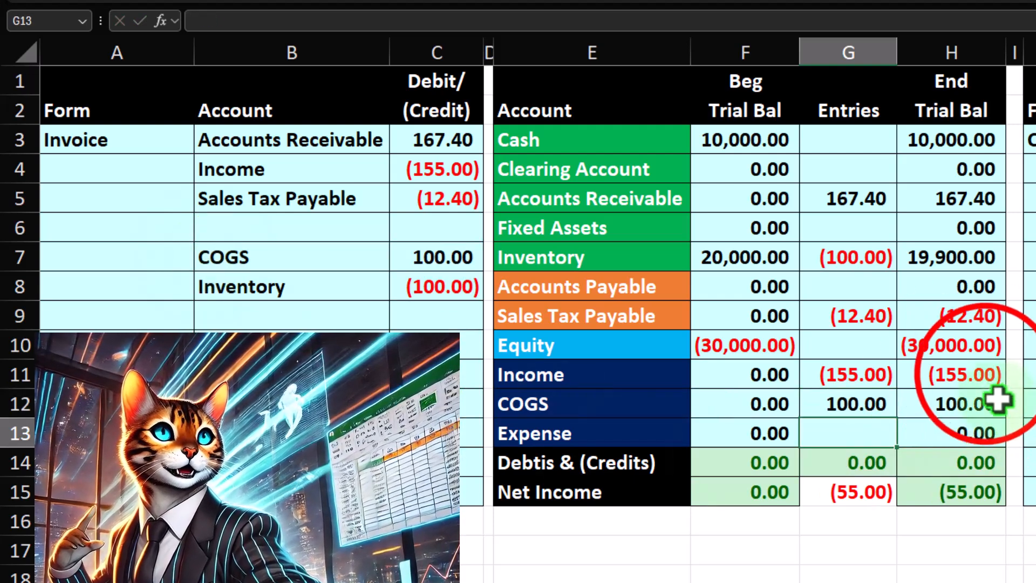
# Step: Highlight the ending Income and COGS balances, followed by the Accounts Receivable row, to examine the invoice's effect
pyautogui.click(986, 373)
pyautogui.moveTo(987, 373); pyautogui.dragTo(986, 397)
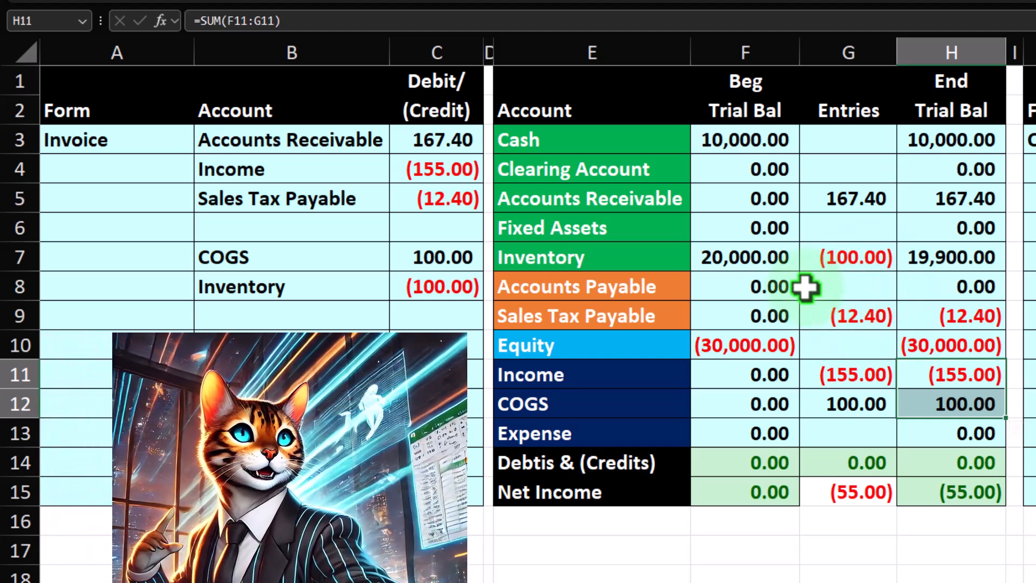
pyautogui.moveTo(654, 202); pyautogui.dragTo(908, 197)
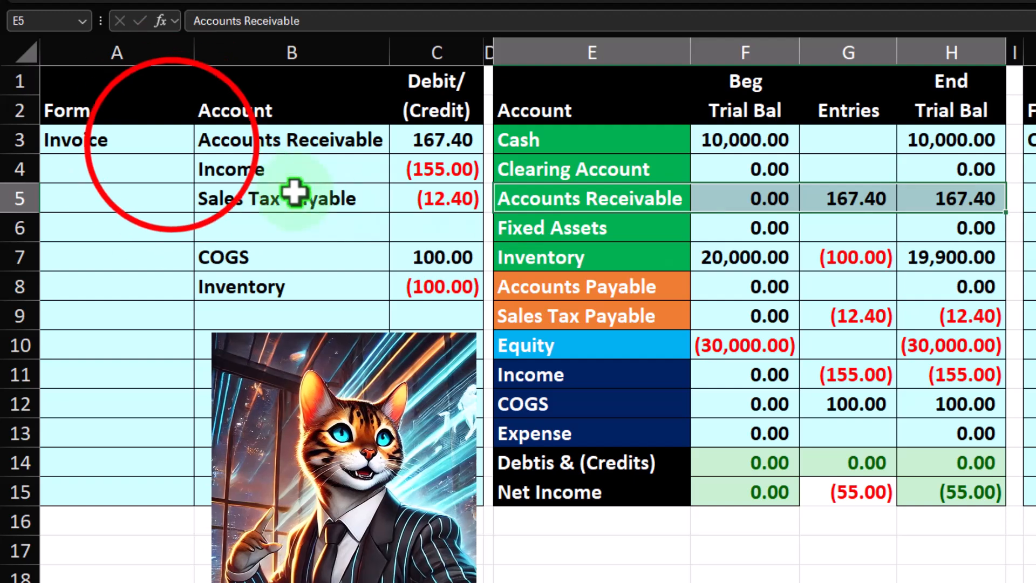
# Step: Highlight the invoice entry, followed by the Credit Memo form in J3 and its Accounts Receivable line, to examine both forms
pyautogui.moveTo(169, 144); pyautogui.dragTo(446, 301)
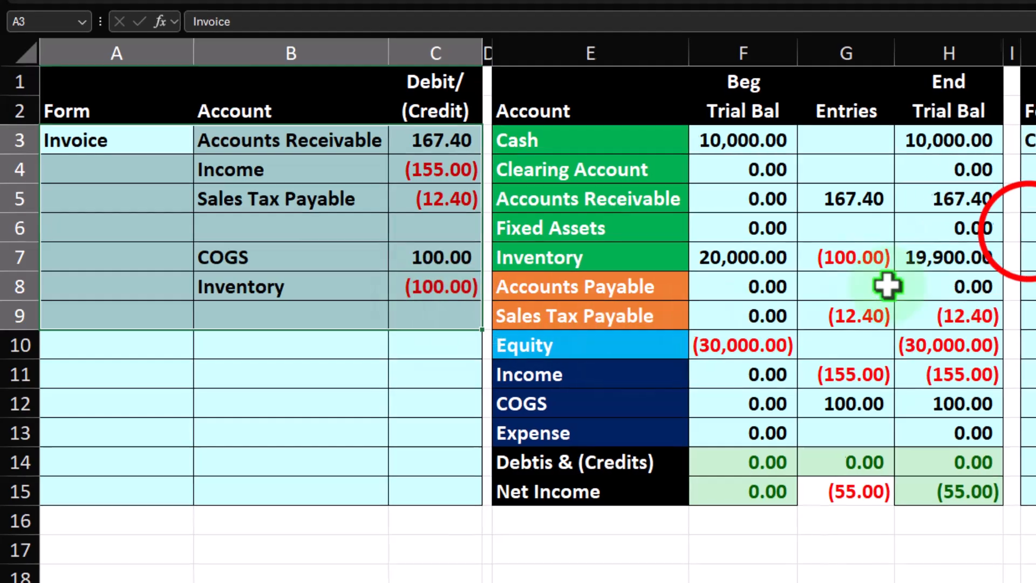
pyautogui.click(1031, 229)
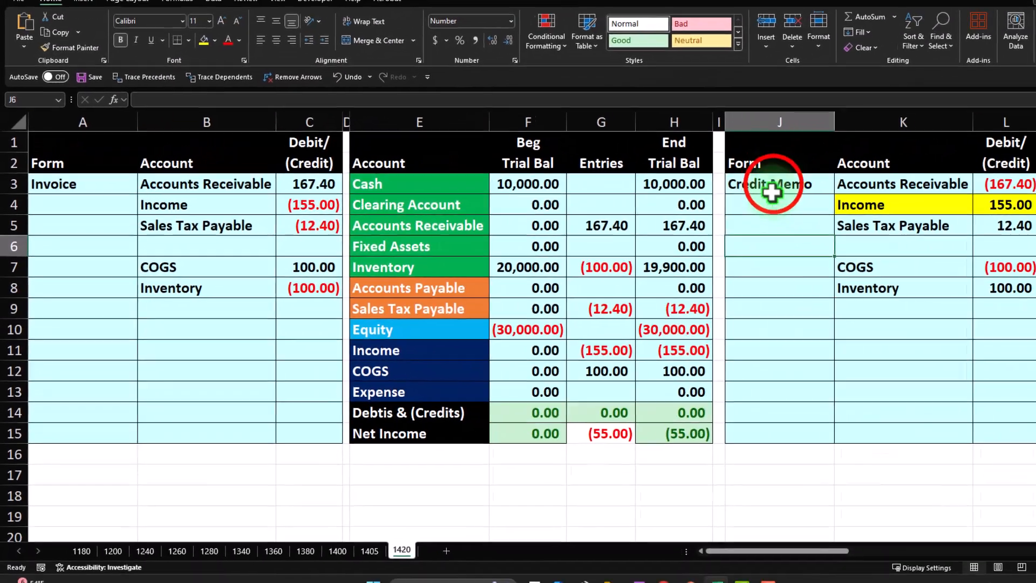
pyautogui.click(925, 161)
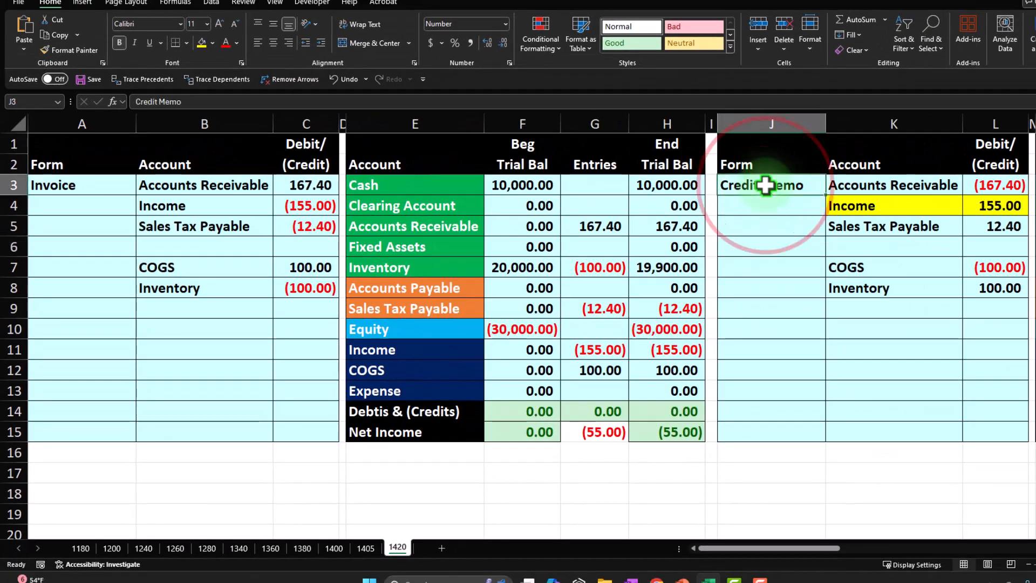
pyautogui.press('Right')
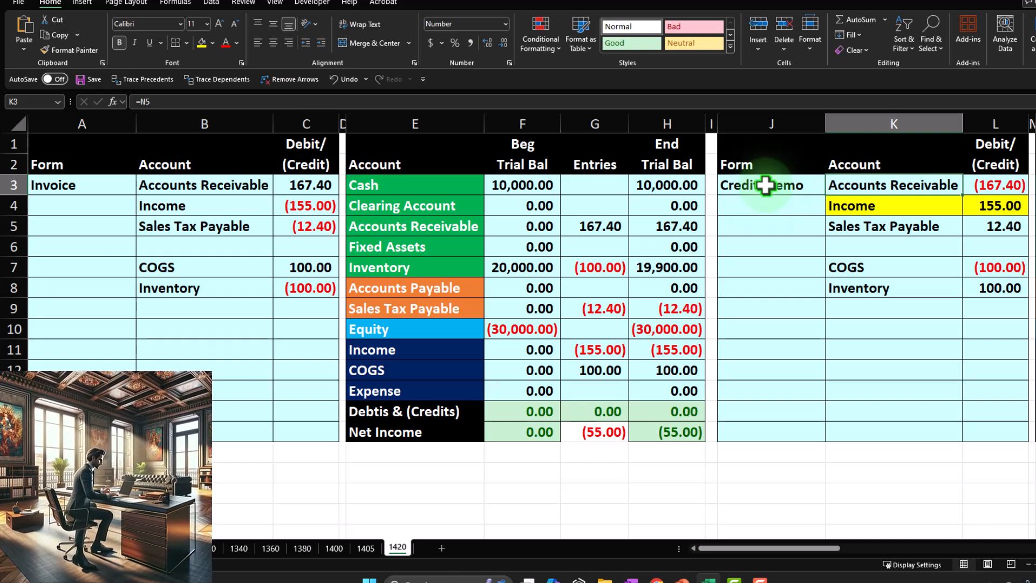
# Step: Highlight the invoice's accounts and amounts in B3:C8 and the credit memo's account list to compare the two entries
pyautogui.moveTo(214, 181); pyautogui.dragTo(308, 285)
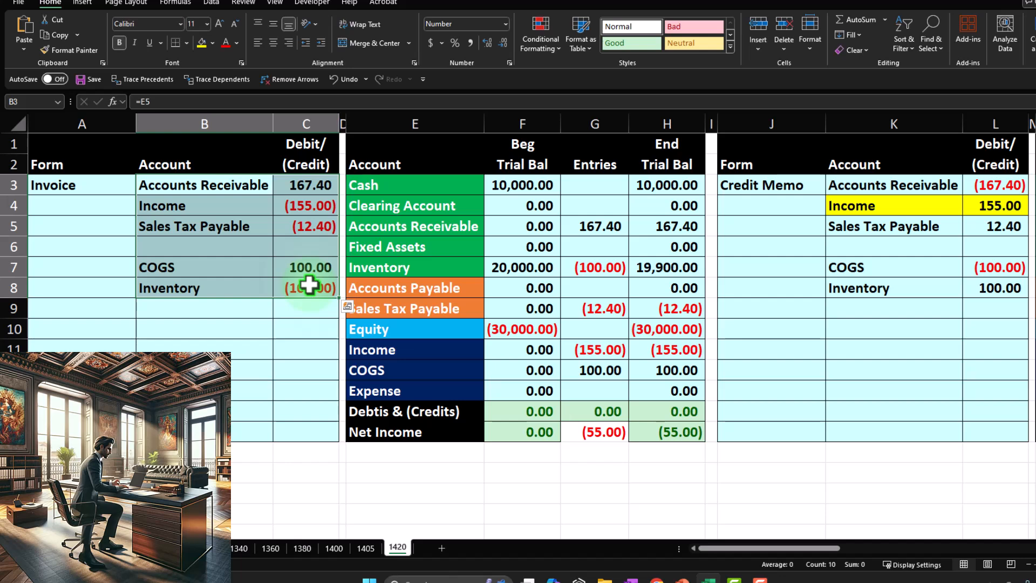
pyautogui.click(237, 187)
pyautogui.moveTo(237, 186); pyautogui.dragTo(301, 186)
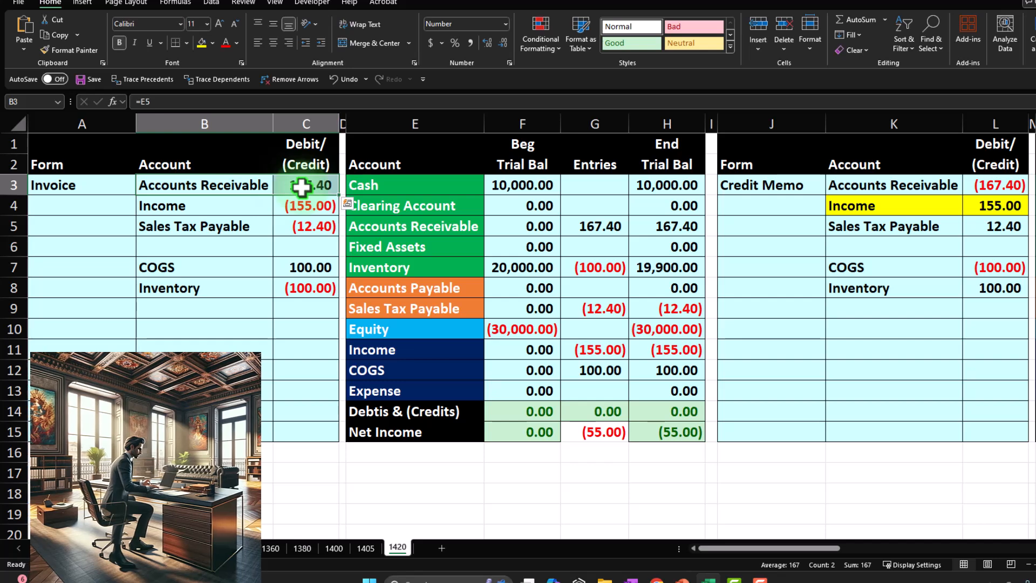
pyautogui.moveTo(891, 186); pyautogui.dragTo(875, 302)
pyautogui.moveTo(204, 186); pyautogui.dragTo(213, 277)
pyautogui.moveTo(303, 189); pyautogui.dragTo(311, 289)
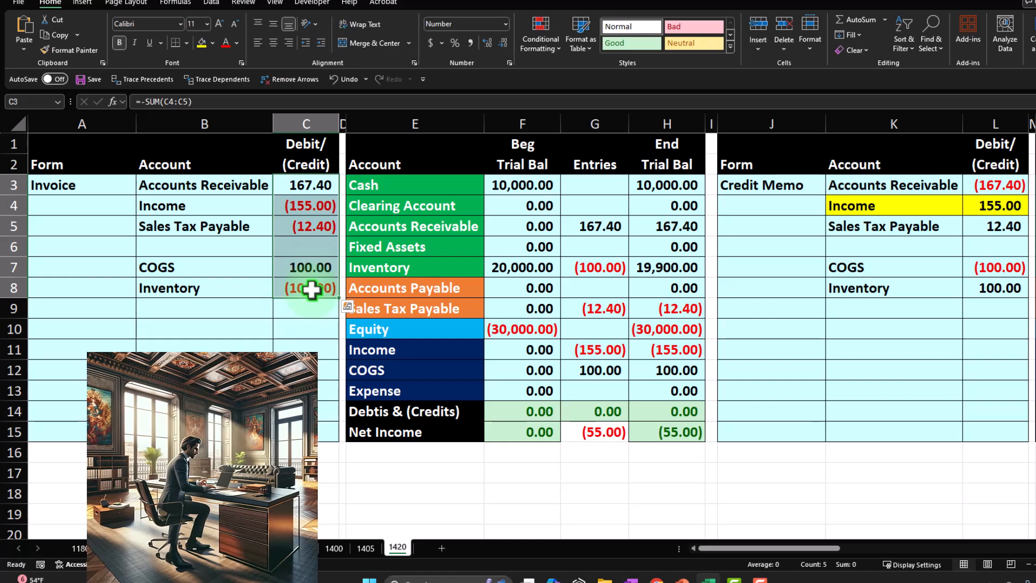
# Step: Compare the invoice's Accounts Receivable amount in C3 with the credit memo's Accounts Receivable amount in L3
pyautogui.click(309, 176)
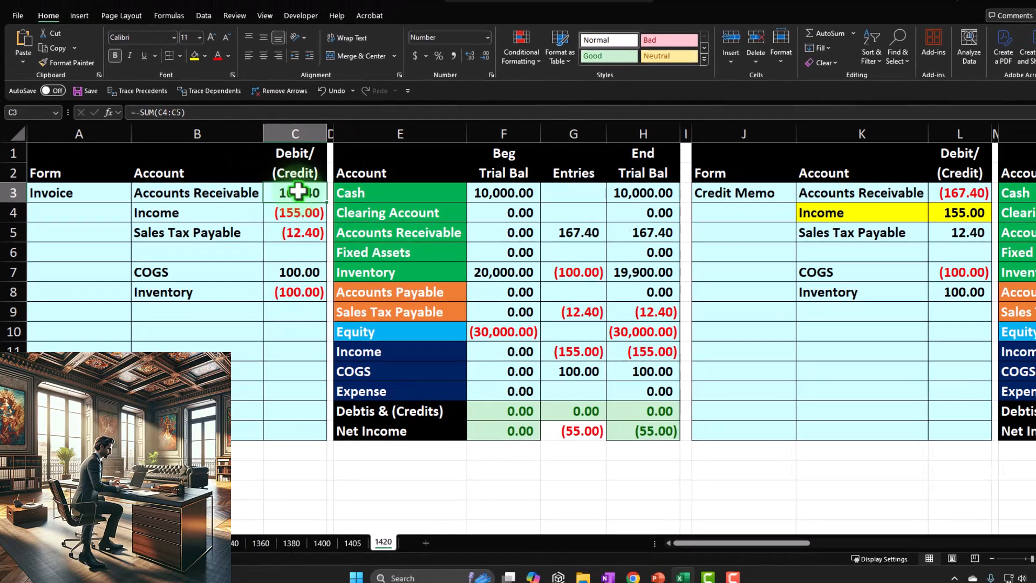
pyautogui.press('Right')
pyautogui.press('Right')
pyautogui.press('Right')
pyautogui.press('Right')
pyautogui.press('Right')
pyautogui.press('Right')
pyautogui.press('Right')
pyautogui.press('Right')
pyautogui.press('Right')
pyautogui.press('Right')
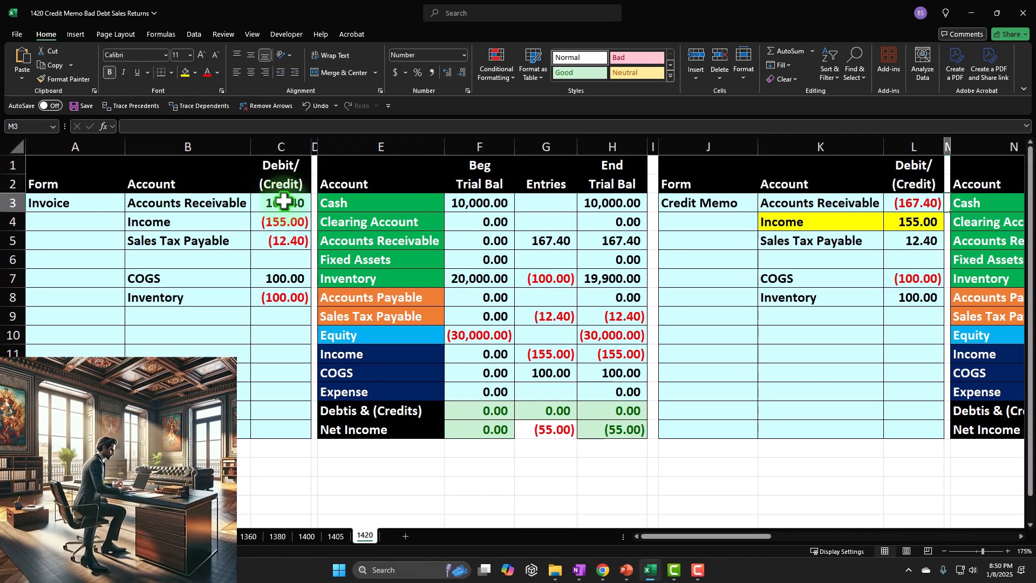
# Step: Compare the invoice's Income amount in C4 with the credit memo's Income amount in L4
pyautogui.press('Down')
pyautogui.press('Left')
pyautogui.press('Left')
pyautogui.press('Left')
pyautogui.press('Left')
pyautogui.press('Left')
pyautogui.press('Left')
pyautogui.press('Left')
pyautogui.press('Left')
pyautogui.press('Left')
pyautogui.press('Left')
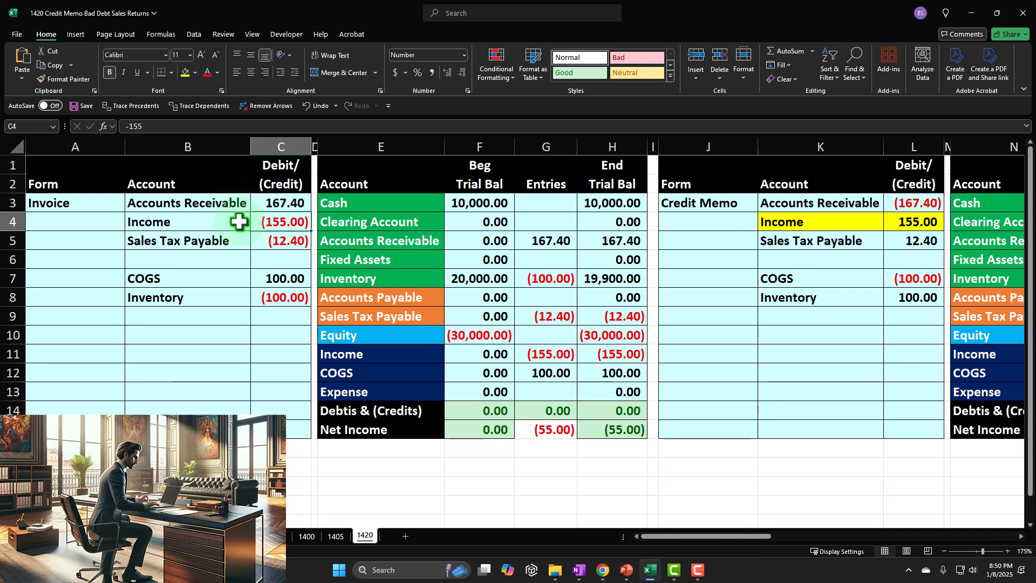
pyautogui.press('Right')
pyautogui.press('Right')
pyautogui.press('Right')
pyautogui.press('Right')
pyautogui.press('Right')
pyautogui.press('Right')
pyautogui.press('Right')
pyautogui.press('Right')
pyautogui.press('Right')
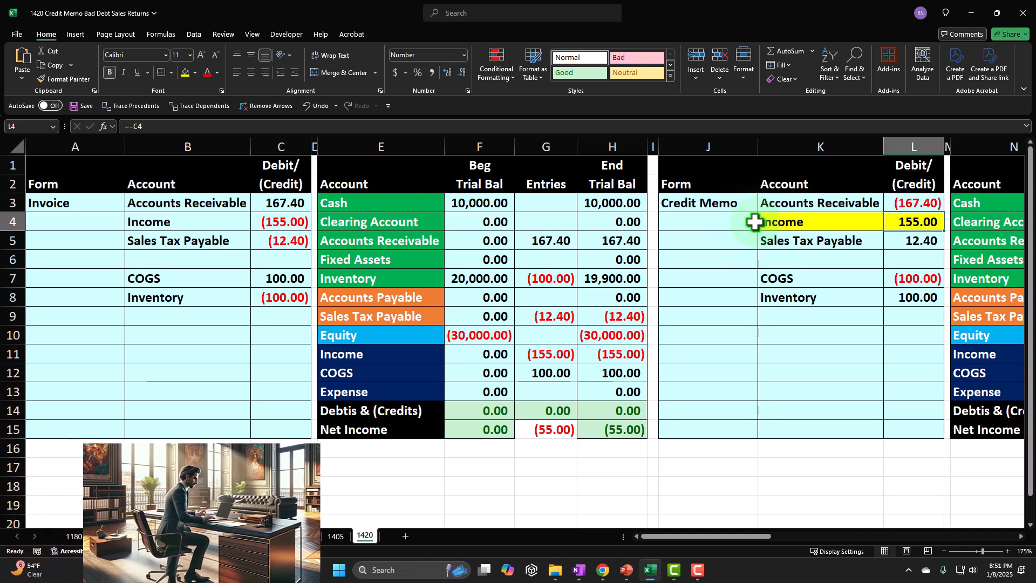
# Step: Compare the Sales Tax Payable formulas of the credit memo in L5 and the invoice in C5
pyautogui.press('Down')
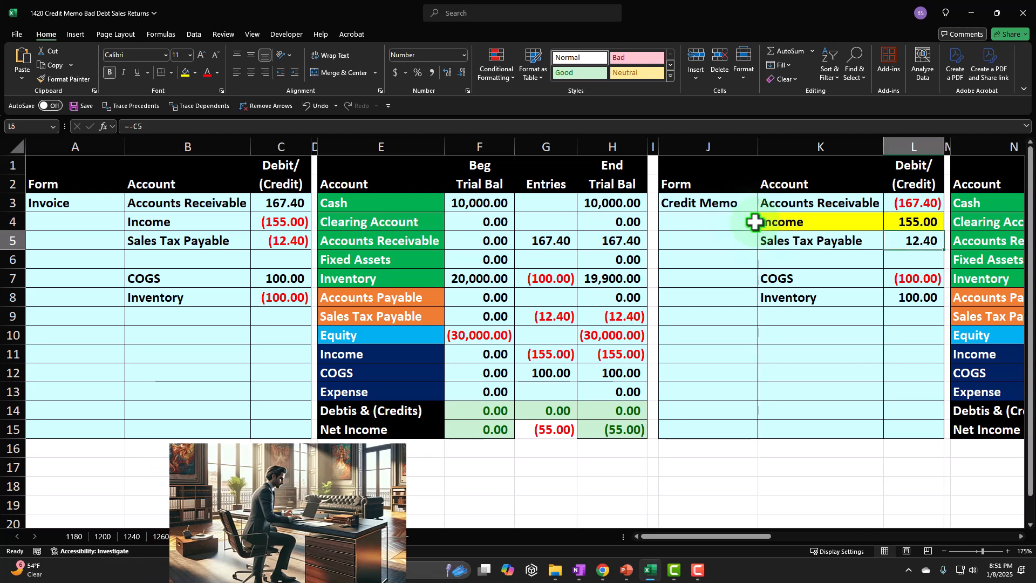
pyautogui.press('Left')
pyautogui.press('Left')
pyautogui.press('Left')
pyautogui.press('Left')
pyautogui.press('Left')
pyautogui.press('Left')
pyautogui.press('Left')
pyautogui.press('Left')
pyautogui.press('Left')
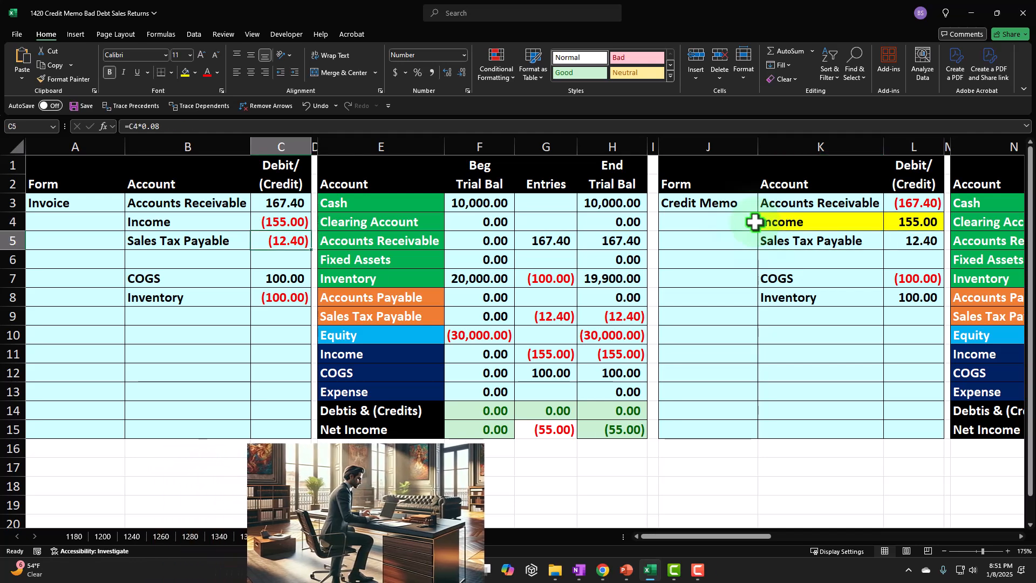
pyautogui.press('Right')
pyautogui.press('Right')
pyautogui.press('Right')
pyautogui.press('Right')
pyautogui.press('Right')
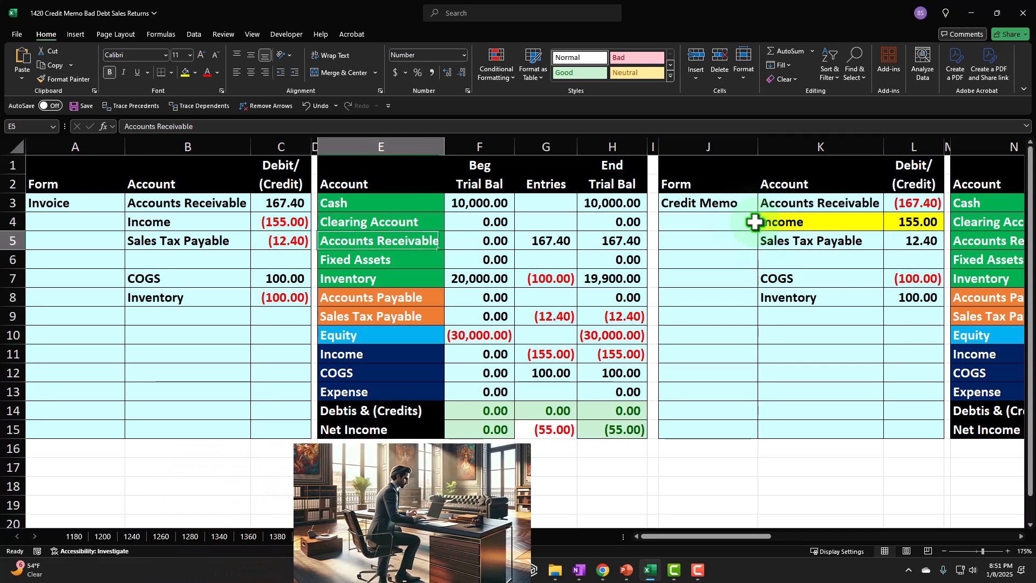
pyautogui.press('Right')
pyautogui.press('Right')
pyautogui.press('Right')
# Step: Trace the COGS line in row 7 from the invoice entry across to the credit memo entry
pyautogui.press('Down')
pyautogui.press('Down')
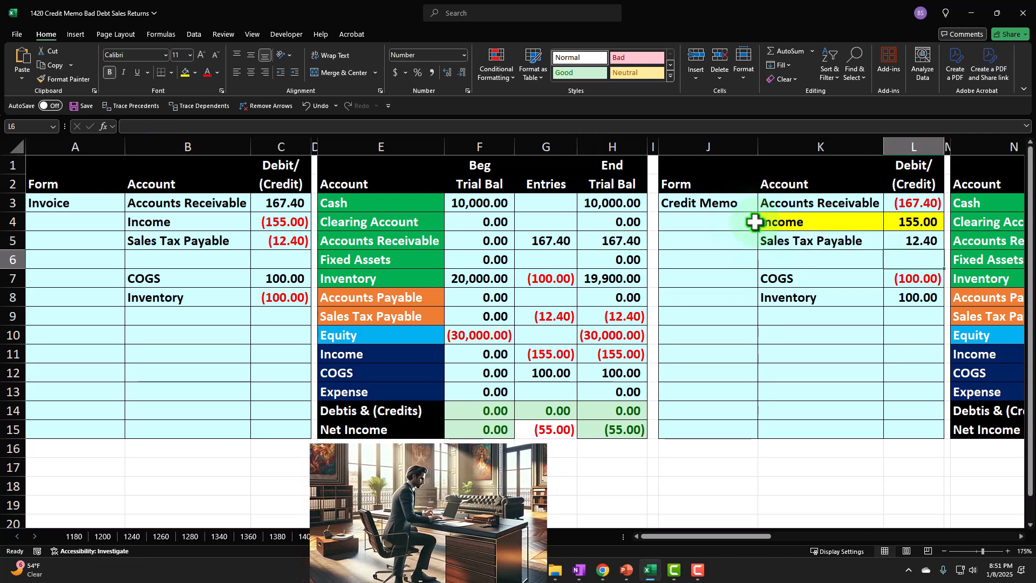
pyautogui.press('Left')
pyautogui.press('Left')
pyautogui.press('Left')
pyautogui.press('Left')
pyautogui.press('Left')
pyautogui.press('Left')
pyautogui.press('Left')
pyautogui.press('Left')
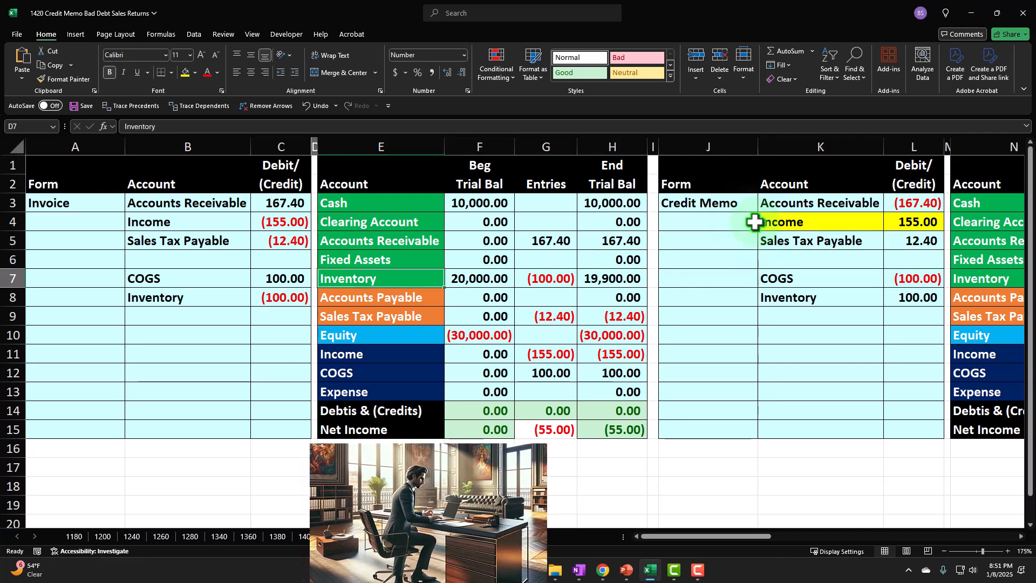
pyautogui.press('Right')
pyautogui.press('Right')
pyautogui.press('Right')
pyautogui.press('Right')
pyautogui.press('Right')
pyautogui.press('Right')
pyautogui.press('Right')
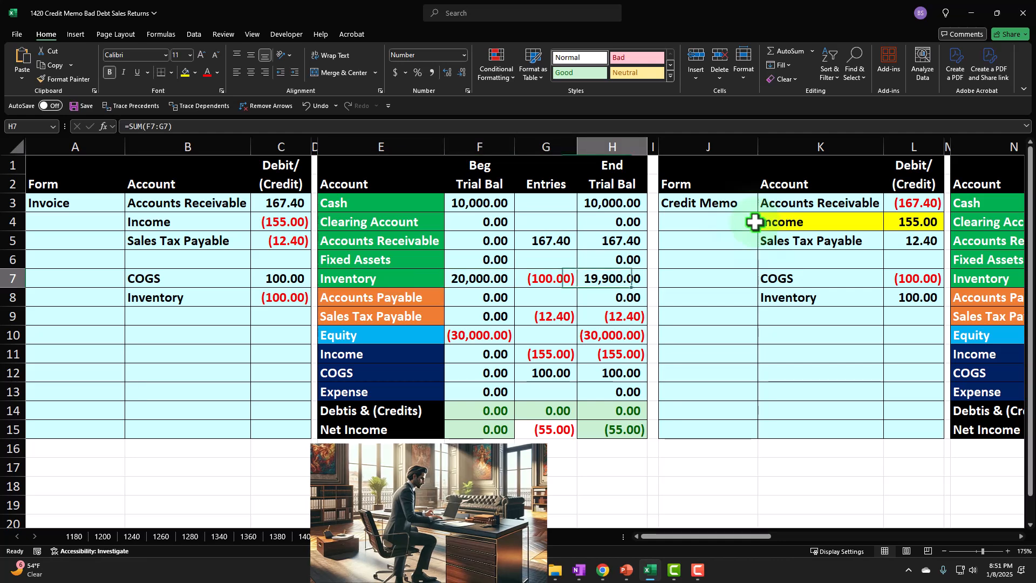
# Step: Compare the invoice's Inventory amount in C8 with the credit memo's Inventory amount in L8
pyautogui.press('Down')
pyautogui.press('Left')
pyautogui.press('Left')
pyautogui.press('Left')
pyautogui.press('Left')
pyautogui.press('Left')
pyautogui.press('Left')
pyautogui.press('Left')
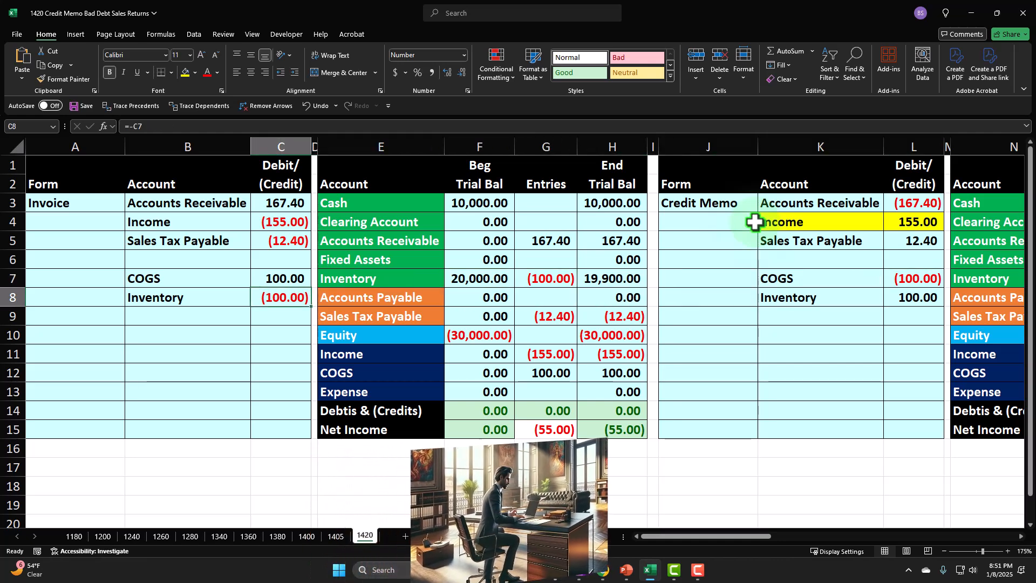
pyautogui.press('Right')
pyautogui.press('Right')
pyautogui.press('Right')
pyautogui.press('Right')
pyautogui.press('Right')
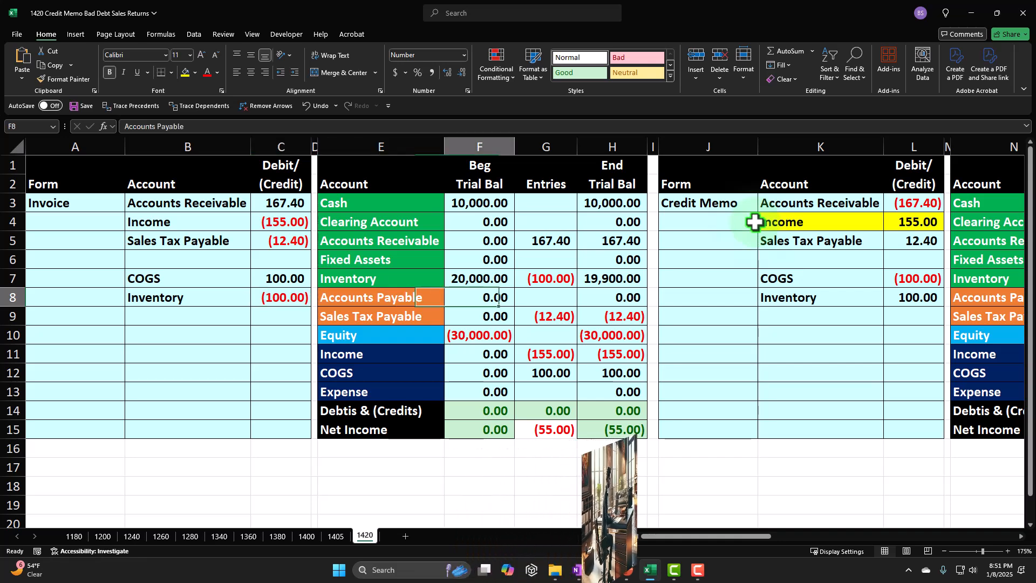
pyautogui.press('Right')
pyautogui.press('Right')
pyautogui.press('Right')
pyautogui.press('Right')
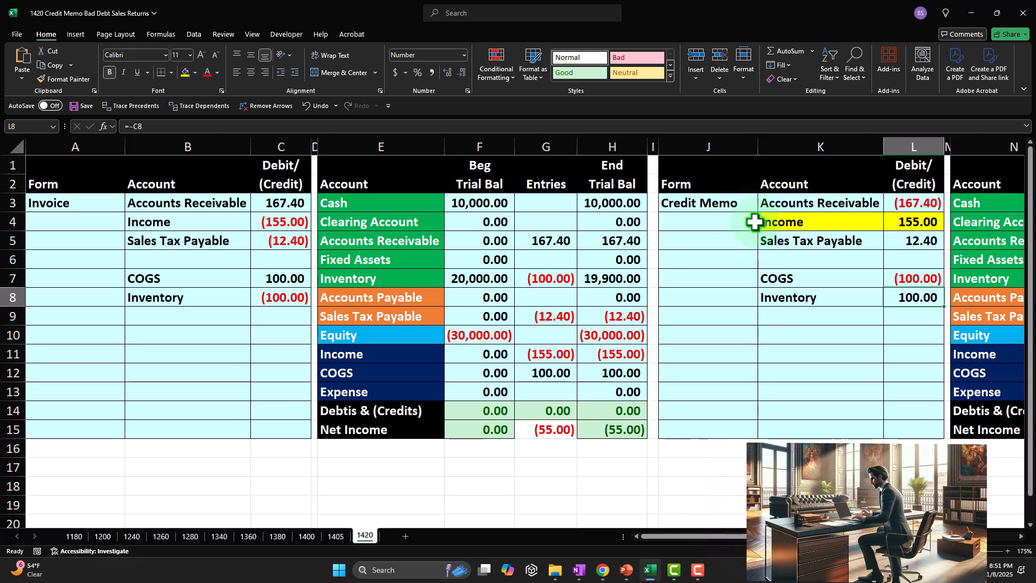
# Step: Post the credit memo's receivable decrease by linking the Accounts Receivable row's Entries cell P5 to L3
pyautogui.press('Right')
pyautogui.press('Right')
pyautogui.press('Right')
pyautogui.press('Right')
pyautogui.press('Right')
pyautogui.press('Right')
pyautogui.press('Right')
pyautogui.press('Right')
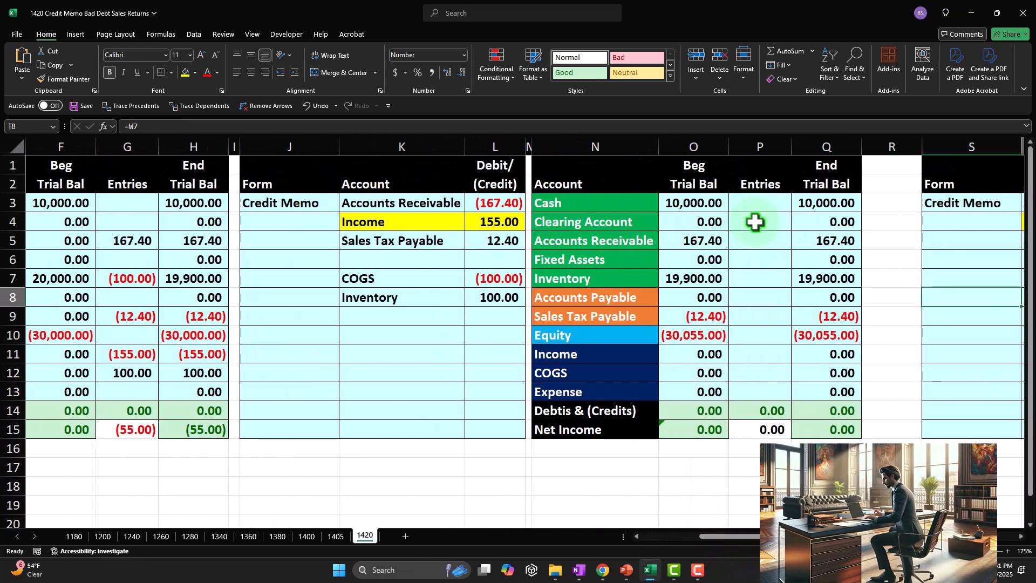
pyautogui.press('Right')
pyautogui.press('Left')
pyautogui.press('Left')
pyautogui.press('Left')
pyautogui.press('Left')
pyautogui.press('Left')
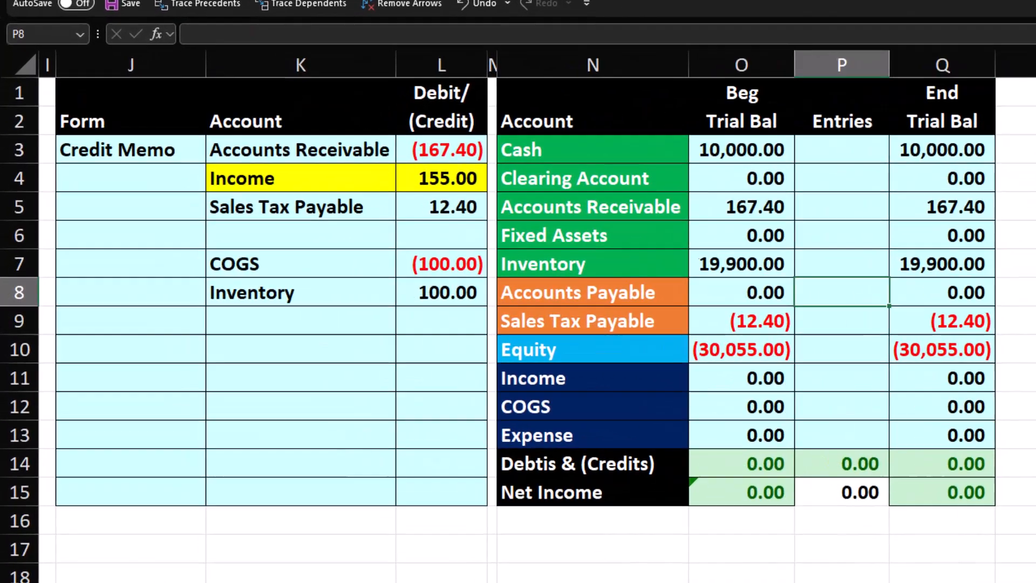
pyautogui.press('Up')
pyautogui.press('Up')
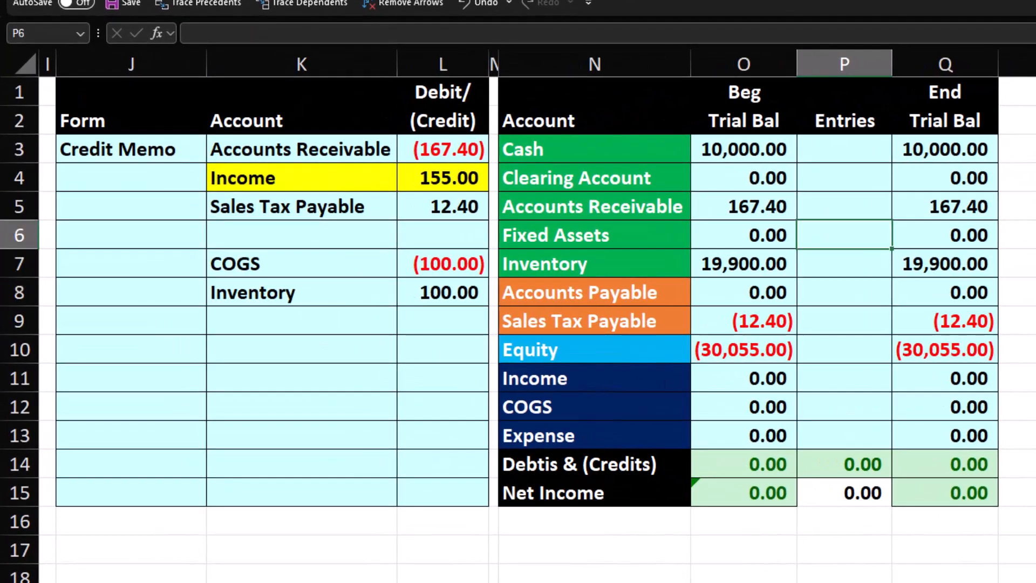
pyautogui.press('Up')
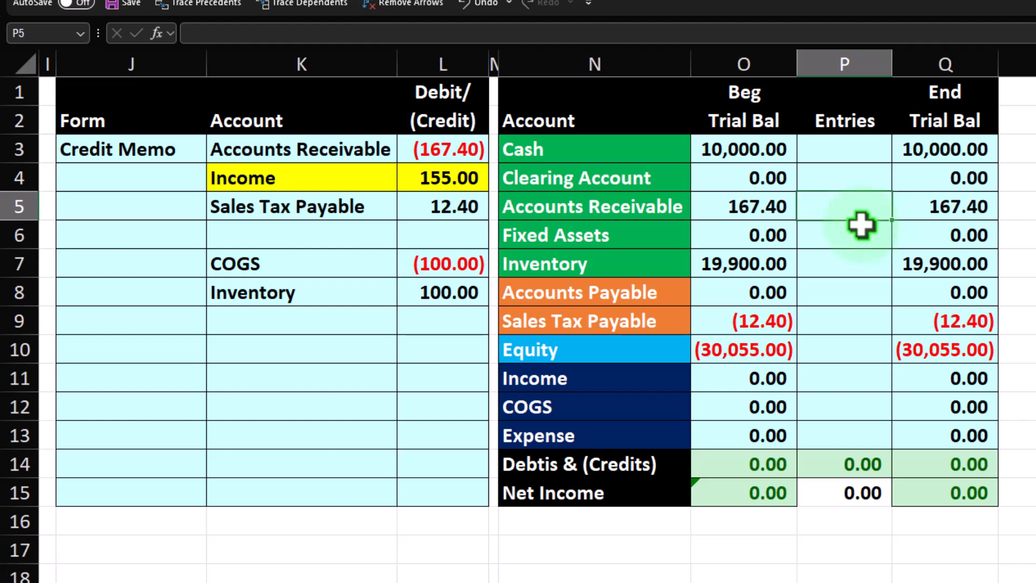
pyautogui.press('Left')
pyautogui.press('Left')
pyautogui.press('Left')
pyautogui.press('Left')
pyautogui.press('Up')
pyautogui.press('Up')
pyautogui.press('Return')
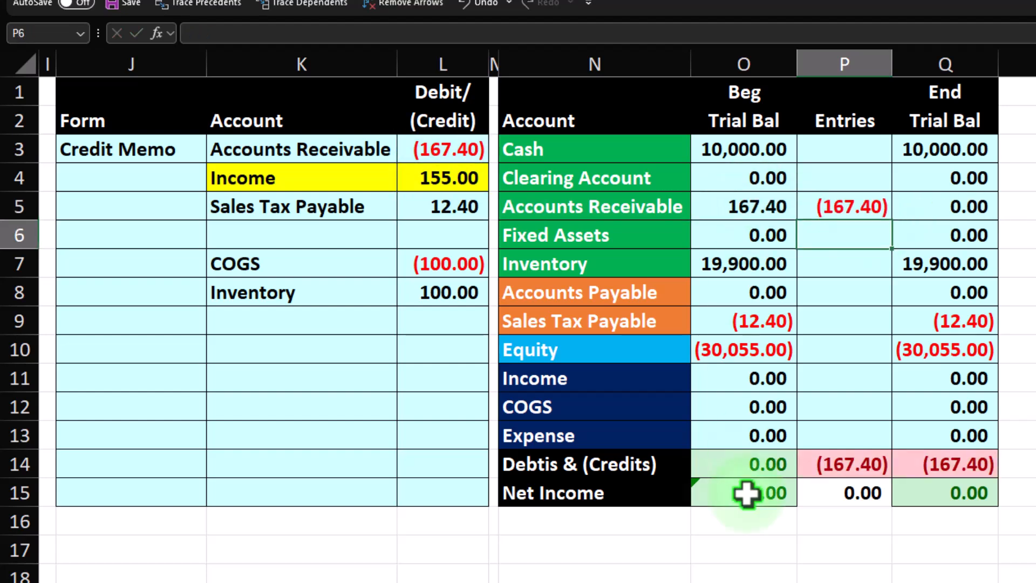
# Step: Examine the beginning Equity balance in O10 against the invoice worksheet's ending Equity, Income and COGS balances
pyautogui.press('Down')
pyautogui.press('Down')
pyautogui.press('Down')
pyautogui.press('Down')
pyautogui.press('Down')
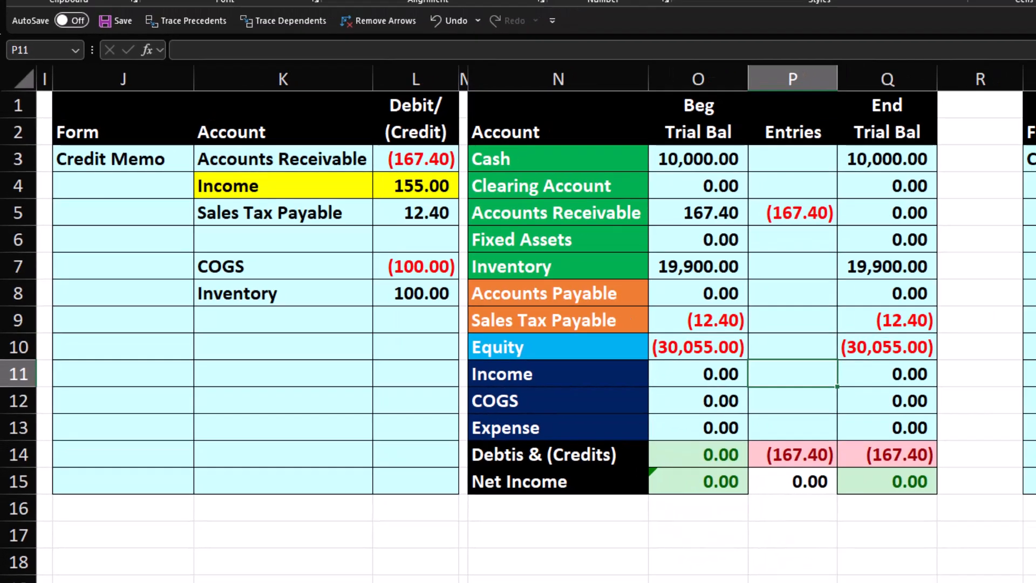
pyautogui.moveTo(872, 546); pyautogui.dragTo(796, 551)
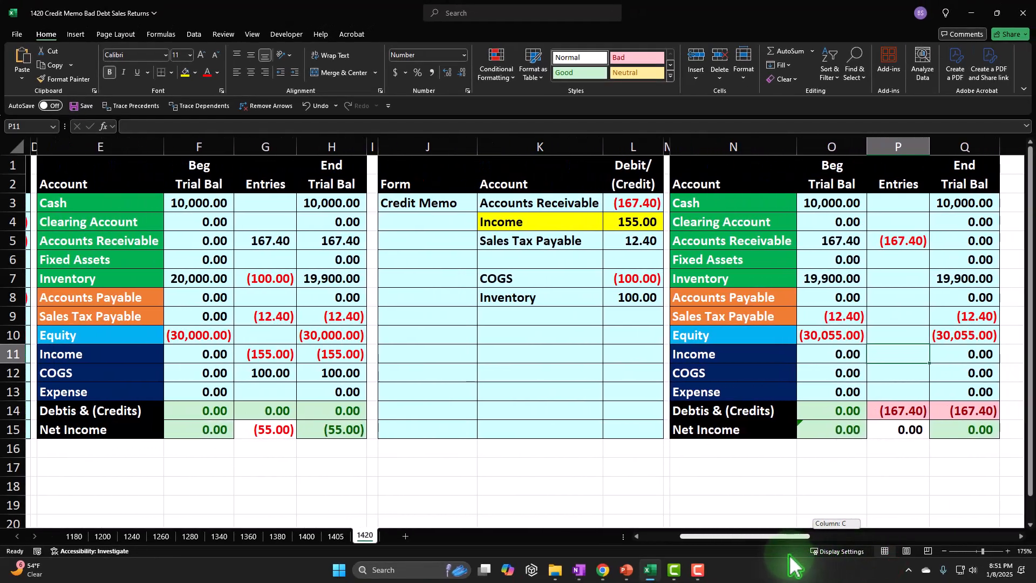
pyautogui.click(820, 335)
pyautogui.doubleClick(820, 335)
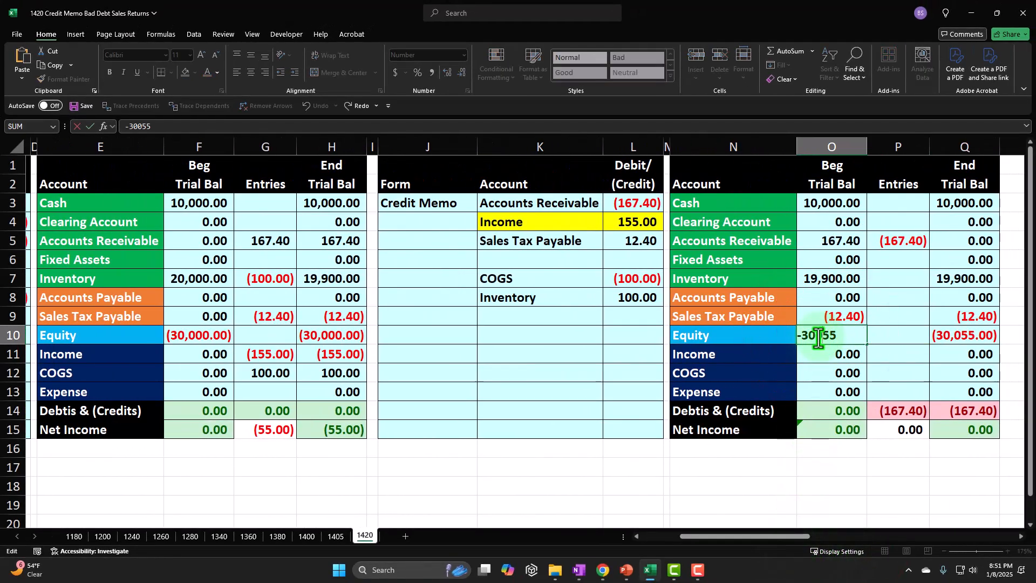
pyautogui.press('Return')
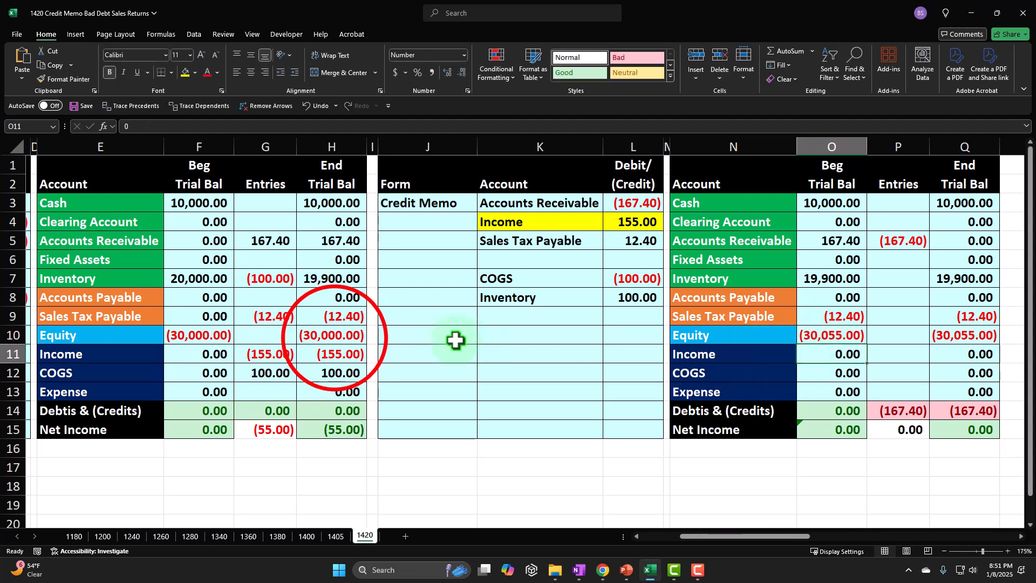
pyautogui.moveTo(335, 336); pyautogui.dragTo(342, 409)
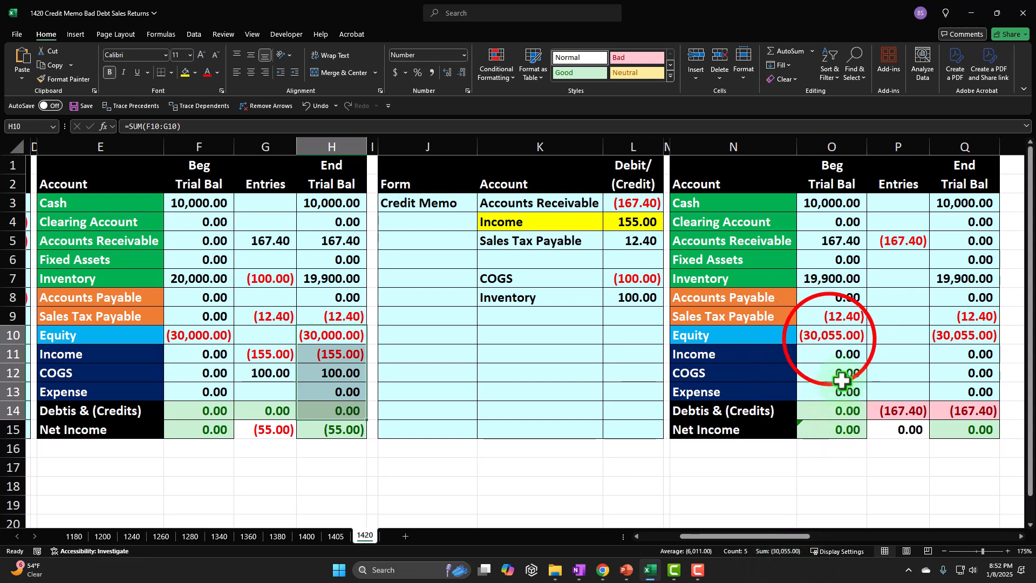
pyautogui.click(830, 338)
pyautogui.press('Right')
pyautogui.press('Right')
pyautogui.press('Right')
pyautogui.press('Right')
pyautogui.press('Right')
pyautogui.press('Right')
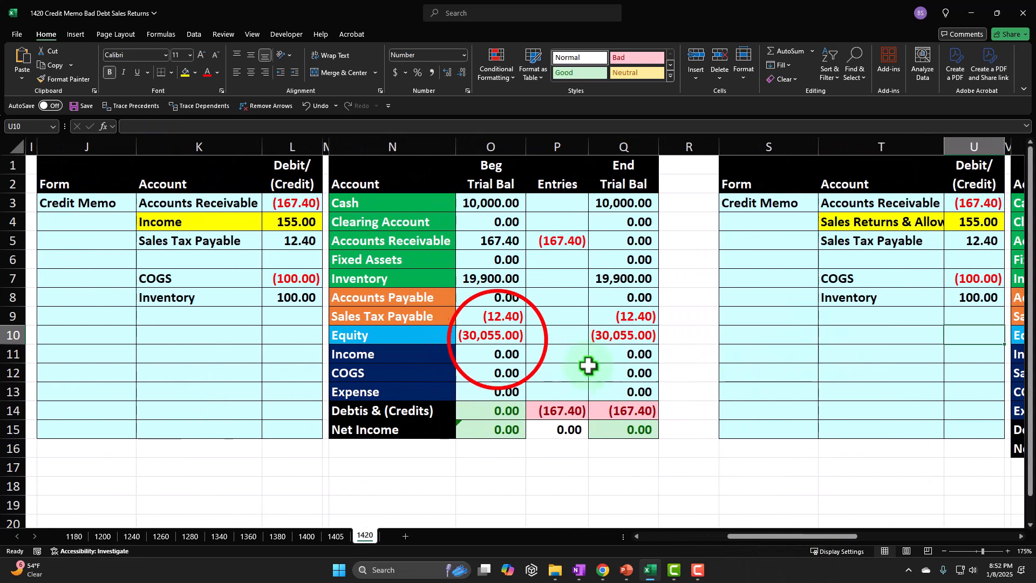
pyautogui.click(495, 338)
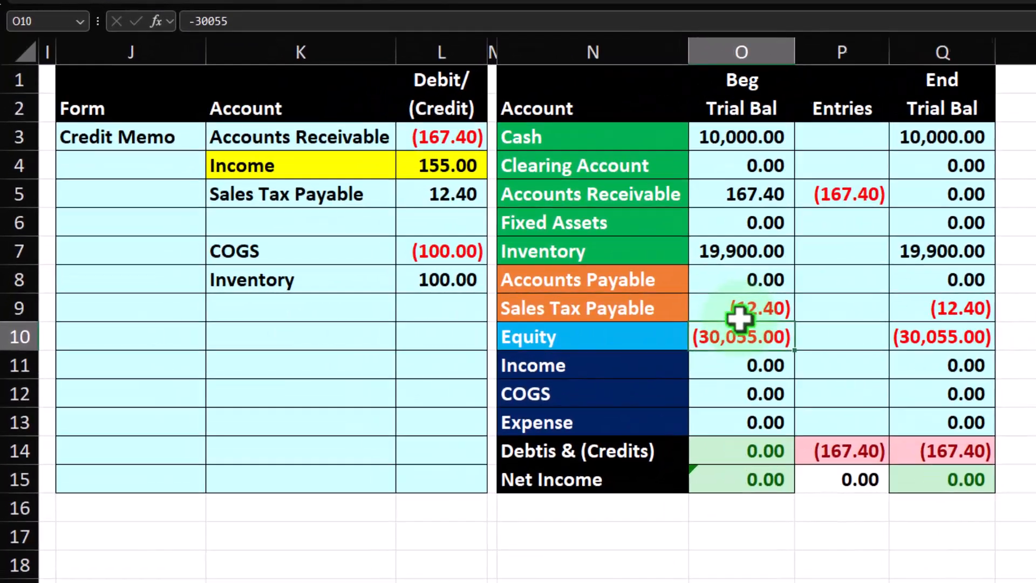
# Step: Post the credit memo's income reduction by linking the Income row's Entries cell P11 to L4
pyautogui.click(658, 362)
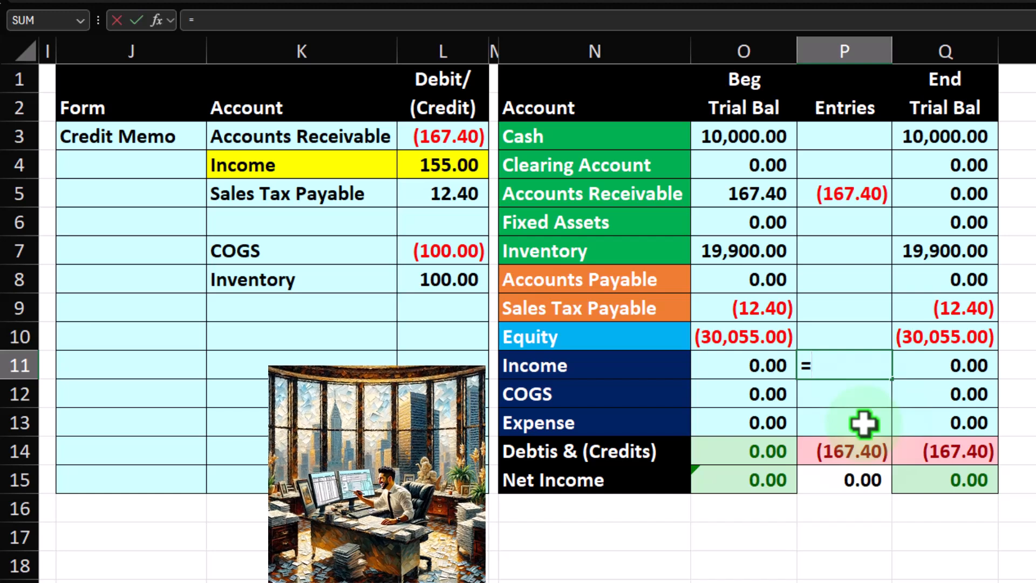
pyautogui.write('=')
pyautogui.press('Left')
pyautogui.press('Left')
pyautogui.press('Left')
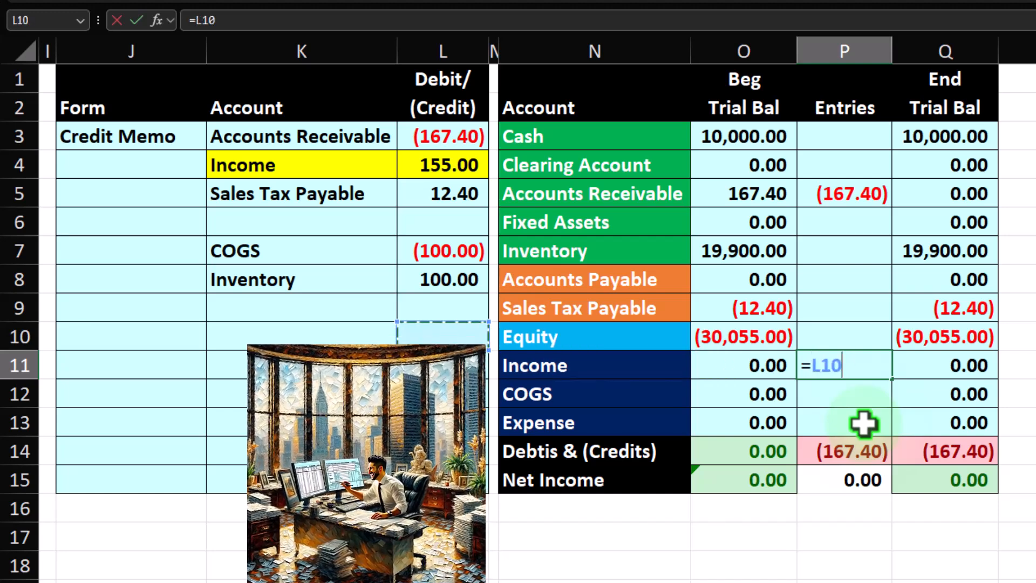
pyautogui.press('Up')
pyautogui.press('Up')
pyautogui.press('Up')
pyautogui.press('Return')
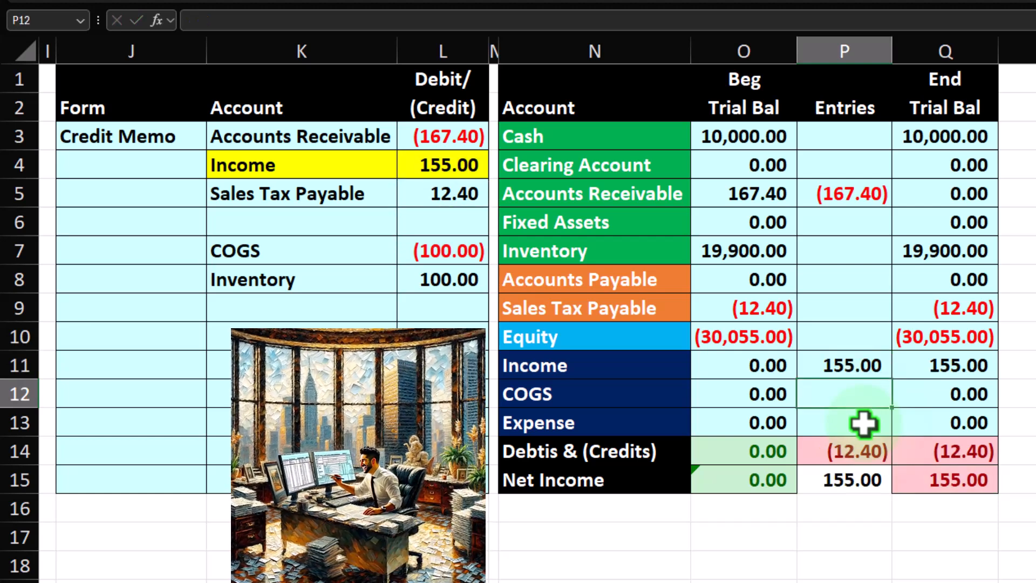
# Step: Post the credit memo's sales tax reversal by linking the Sales Tax Payable row's Entries cell P9 to L5
pyautogui.press('Up')
pyautogui.press('Up')
pyautogui.press('Up')
pyautogui.press('Up')
pyautogui.press('Down')
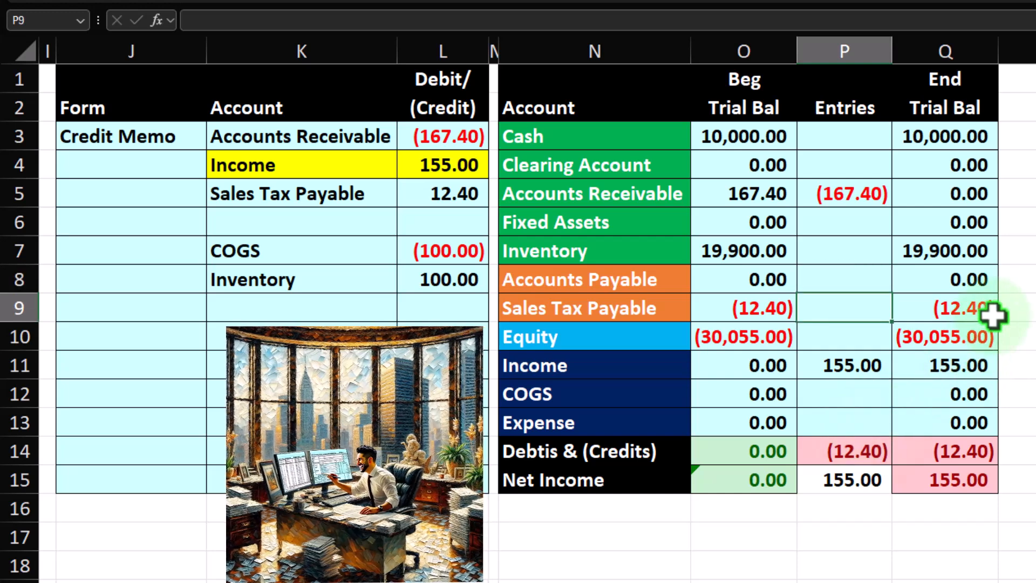
pyautogui.write('=')
pyautogui.press('Left')
pyautogui.press('Left')
pyautogui.press('Left')
pyautogui.press('Left')
pyautogui.press('Up')
pyautogui.press('Up')
pyautogui.press('Up')
pyautogui.press('Up')
pyautogui.press('Return')
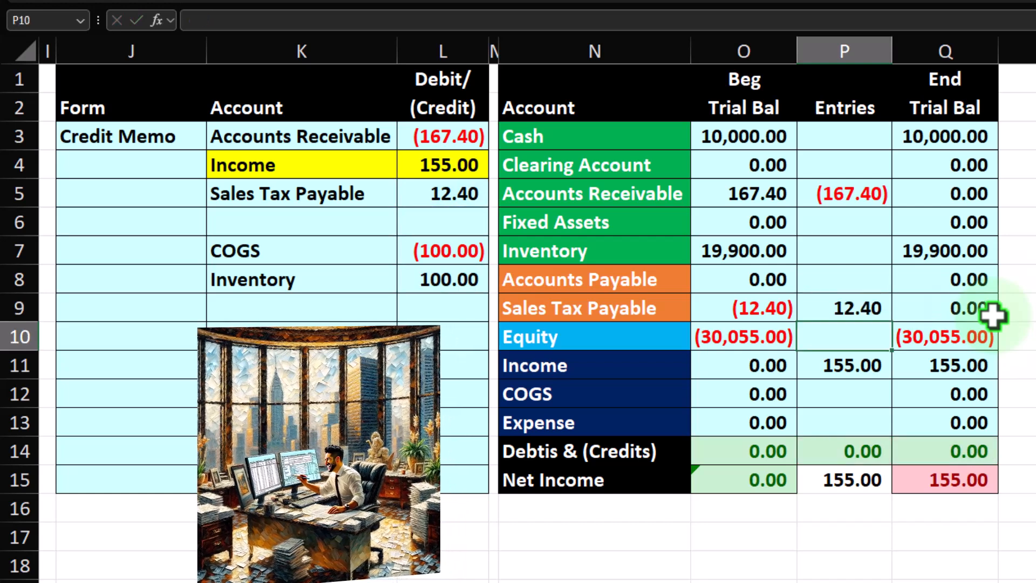
# Step: Post the returned inventory by linking the Inventory row's Entries cell P7 to L8
pyautogui.press('Up')
pyautogui.press('Up')
pyautogui.press('Up')
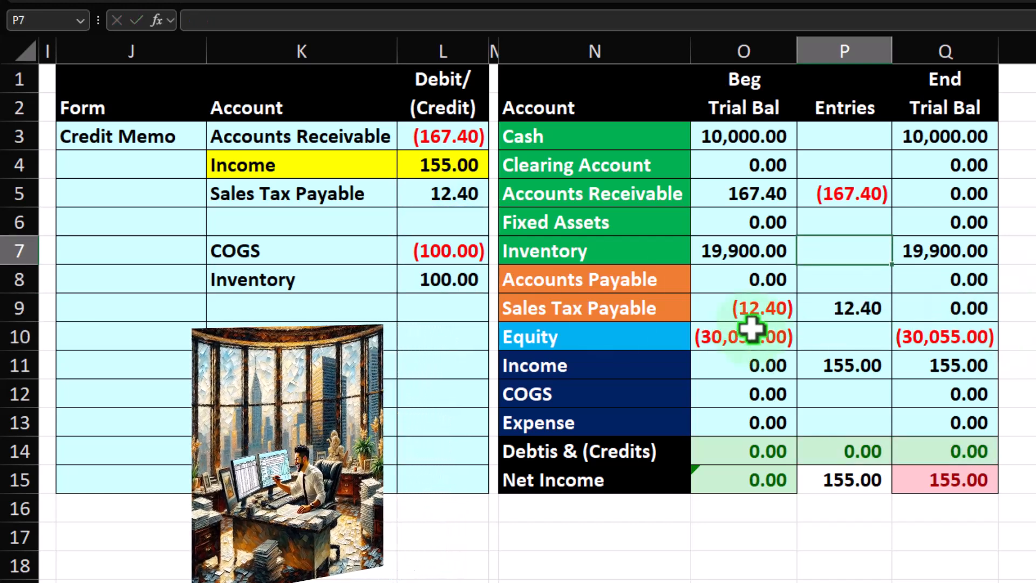
pyautogui.write('=')
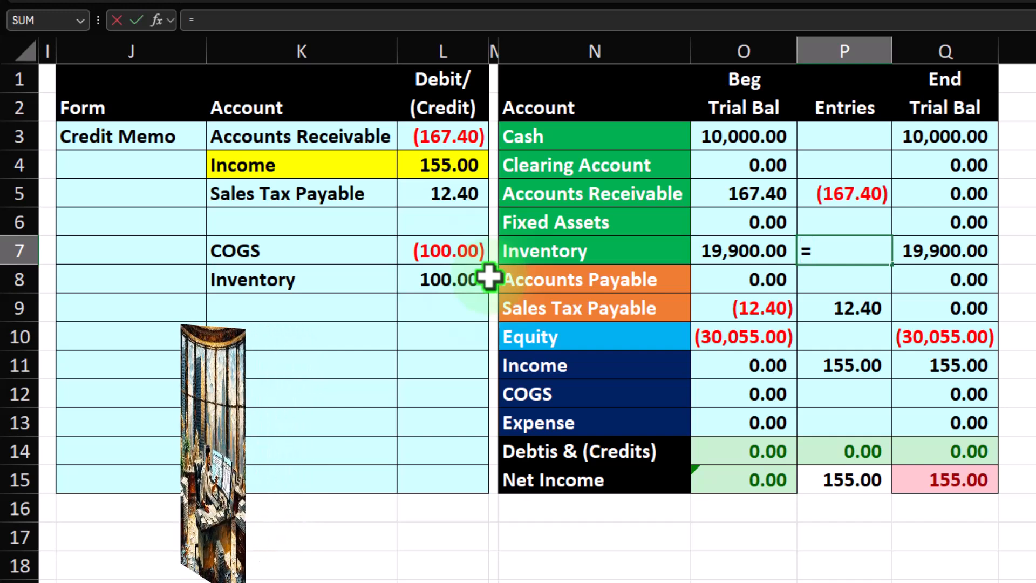
pyautogui.press('Left')
pyautogui.press('Left')
pyautogui.press('Left')
pyautogui.press('Down')
pyautogui.press('Return')
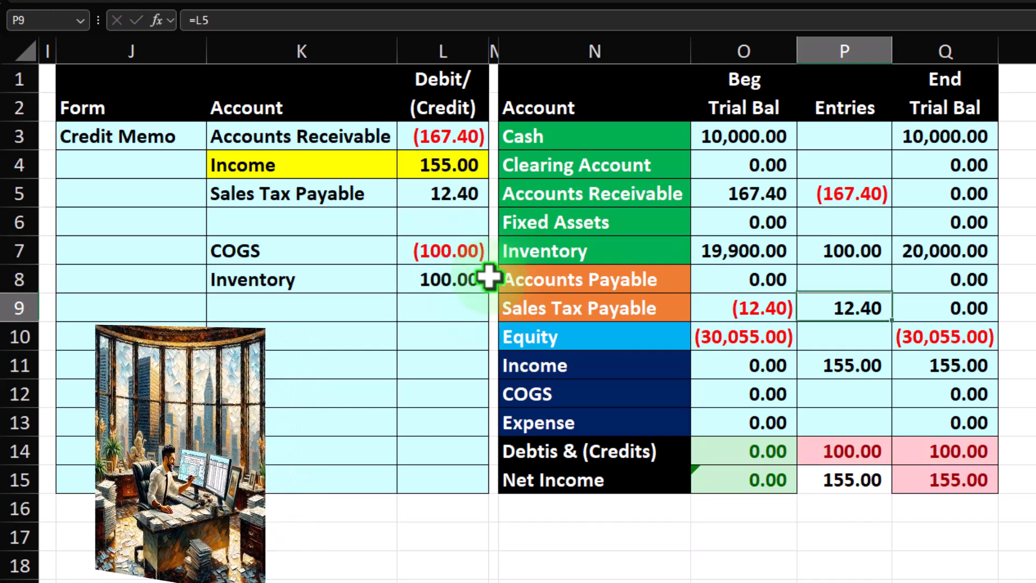
# Step: Post the cost of goods sold reversal by linking the COGS row's Entries cell P12 to L7
pyautogui.press('Down')
pyautogui.press('Down')
pyautogui.press('Down')
pyautogui.press('Down')
pyautogui.write('=')
pyautogui.press('Left')
pyautogui.press('Left')
pyautogui.press('Left')
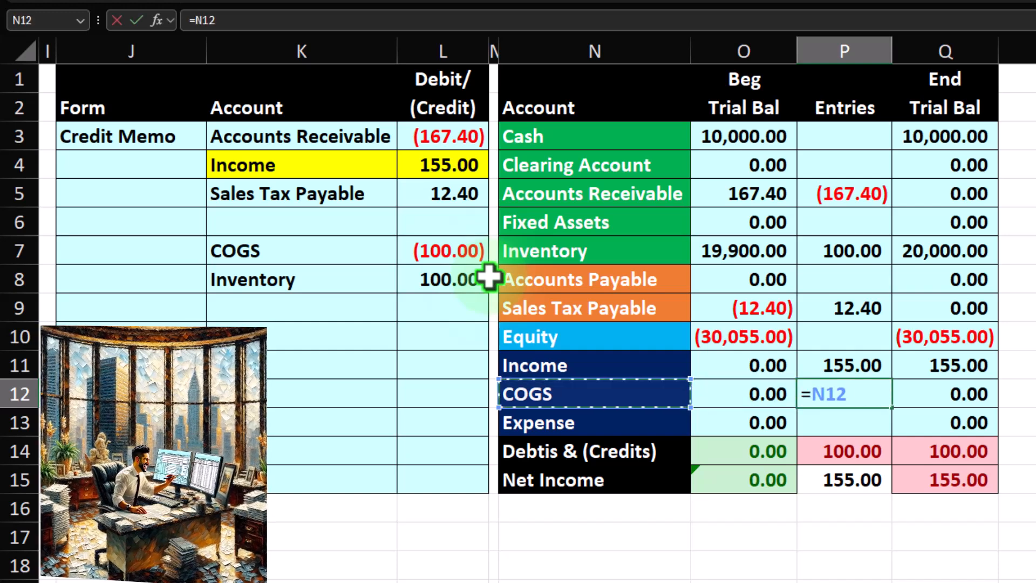
pyautogui.press('Left')
pyautogui.press('Up')
pyautogui.press('Up')
pyautogui.press('Up')
pyautogui.press('Up')
pyautogui.press('Up')
pyautogui.press('Return')
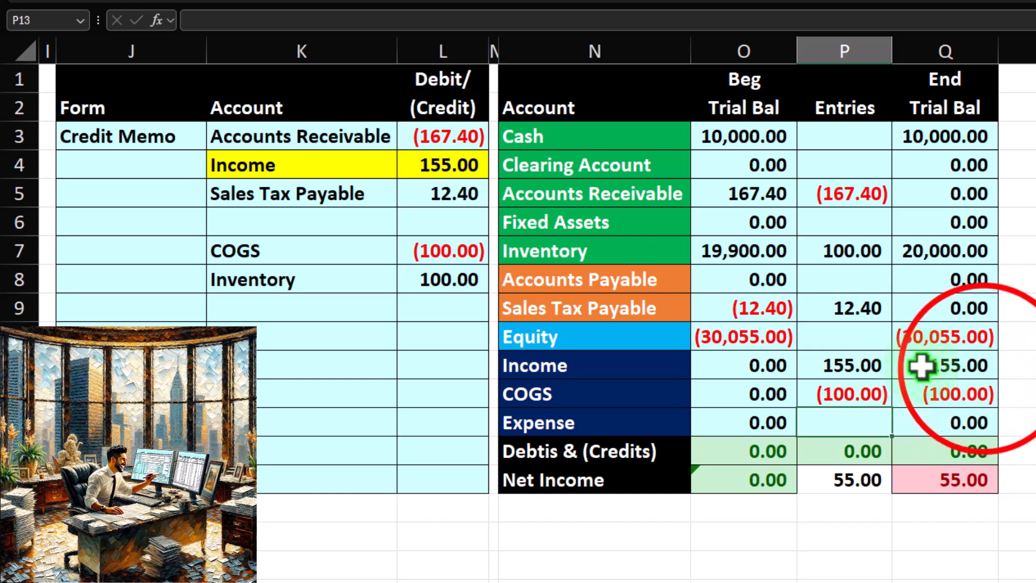
# Step: Examine the ending Income and COGS balances in Q11:Q12 against the credit memo's Income line in K4:L4
pyautogui.click(982, 368)
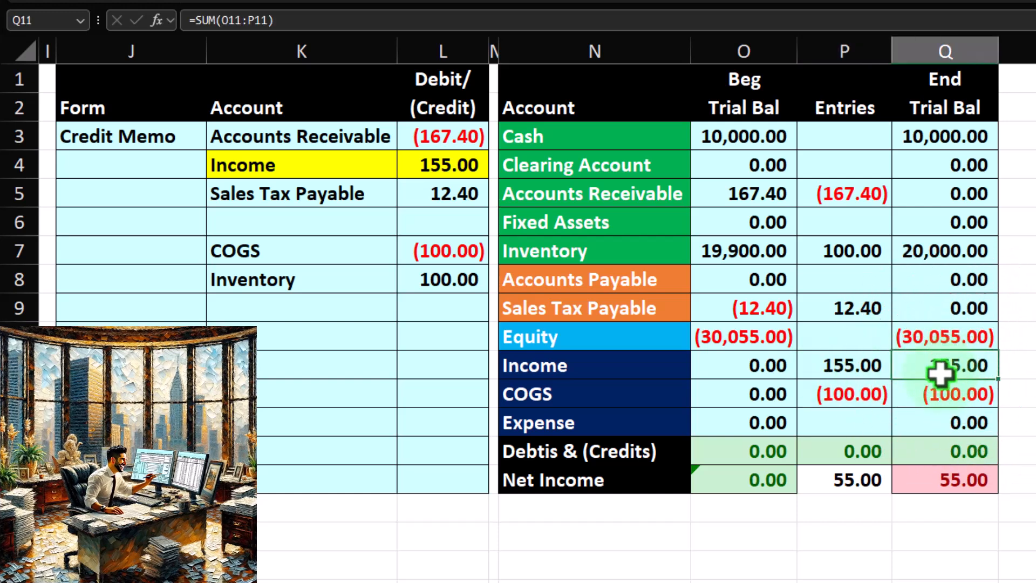
pyautogui.moveTo(620, 358); pyautogui.dragTo(922, 361)
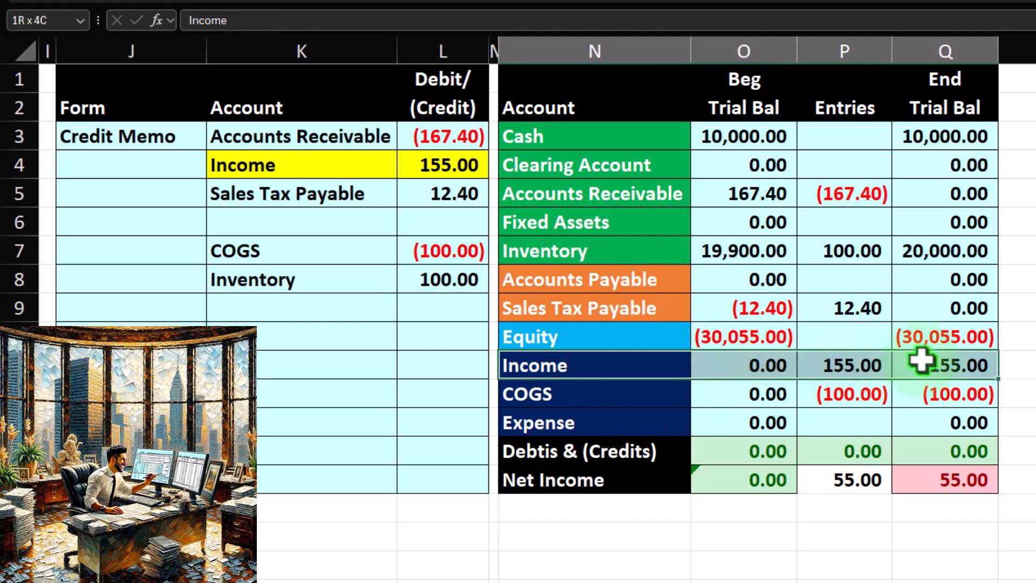
pyautogui.click(928, 387)
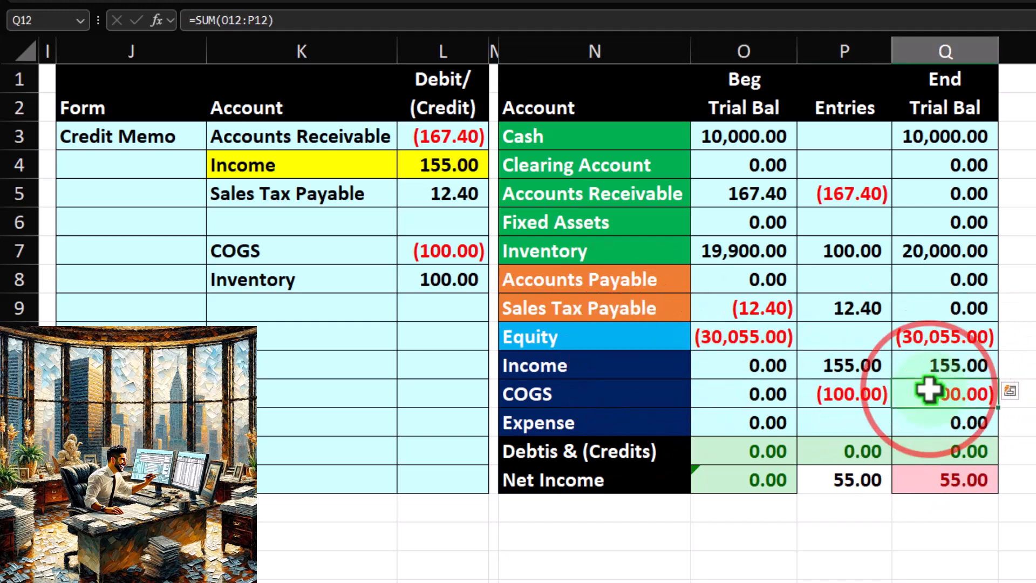
pyautogui.click(948, 364)
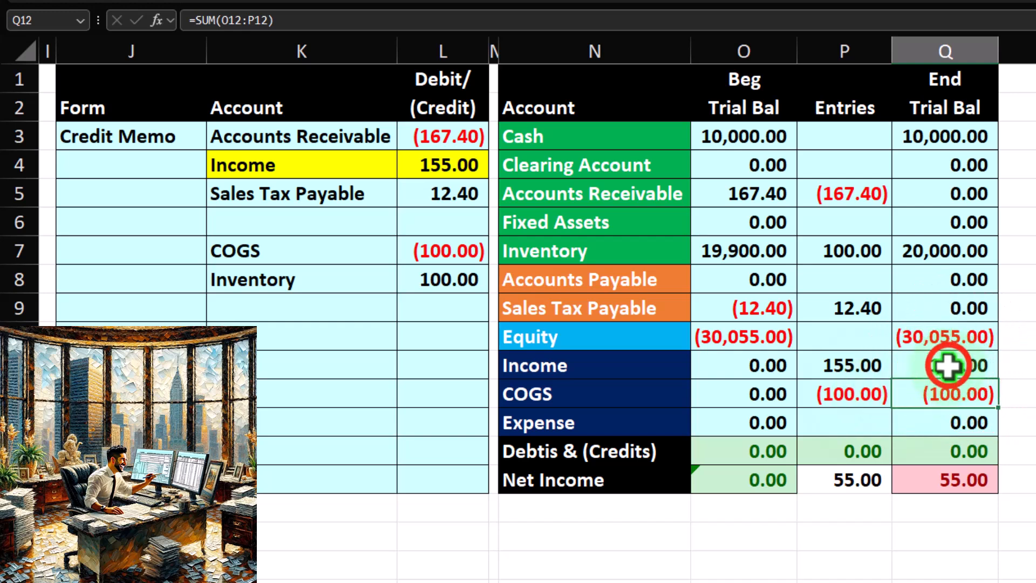
pyautogui.moveTo(953, 365); pyautogui.dragTo(949, 406)
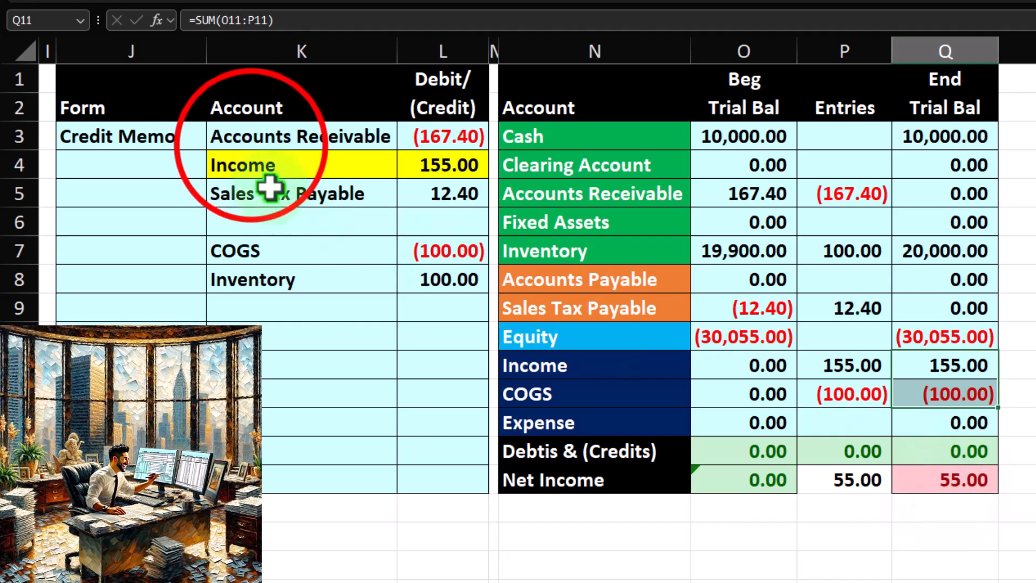
pyautogui.moveTo(247, 140); pyautogui.dragTo(394, 249)
pyautogui.moveTo(335, 167); pyautogui.dragTo(459, 168)
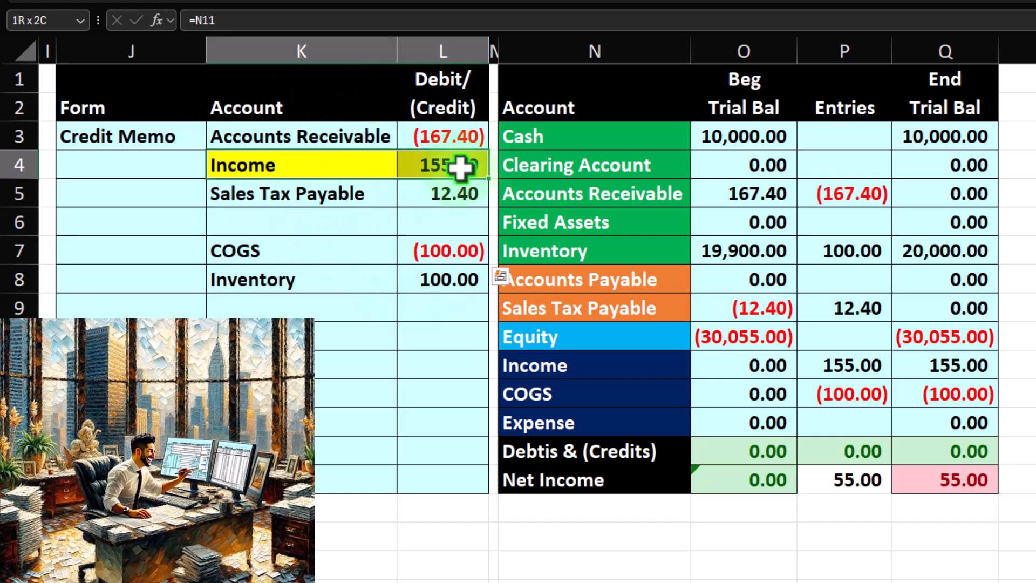
pyautogui.moveTo(652, 367); pyautogui.dragTo(891, 354)
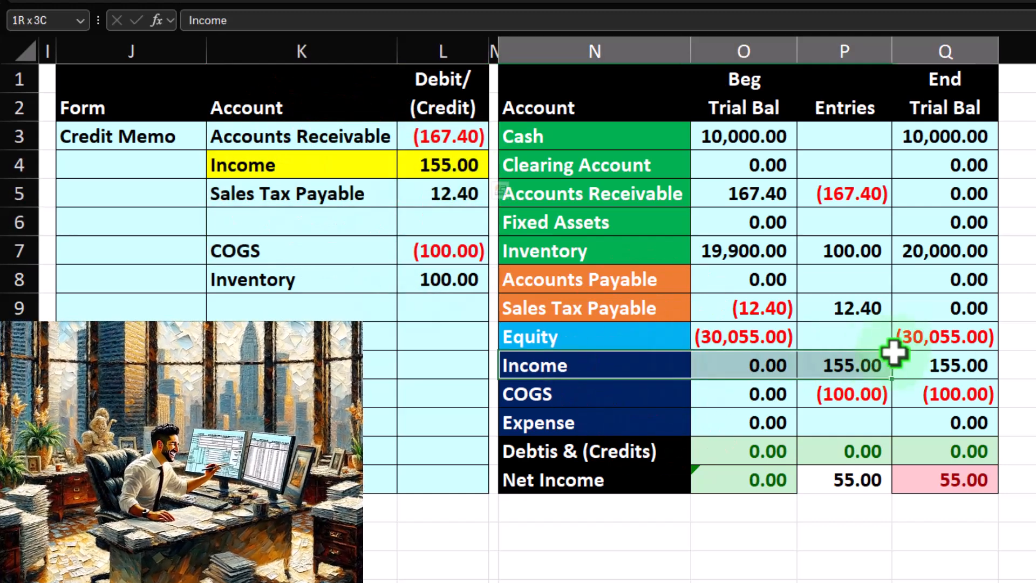
pyautogui.click(925, 362)
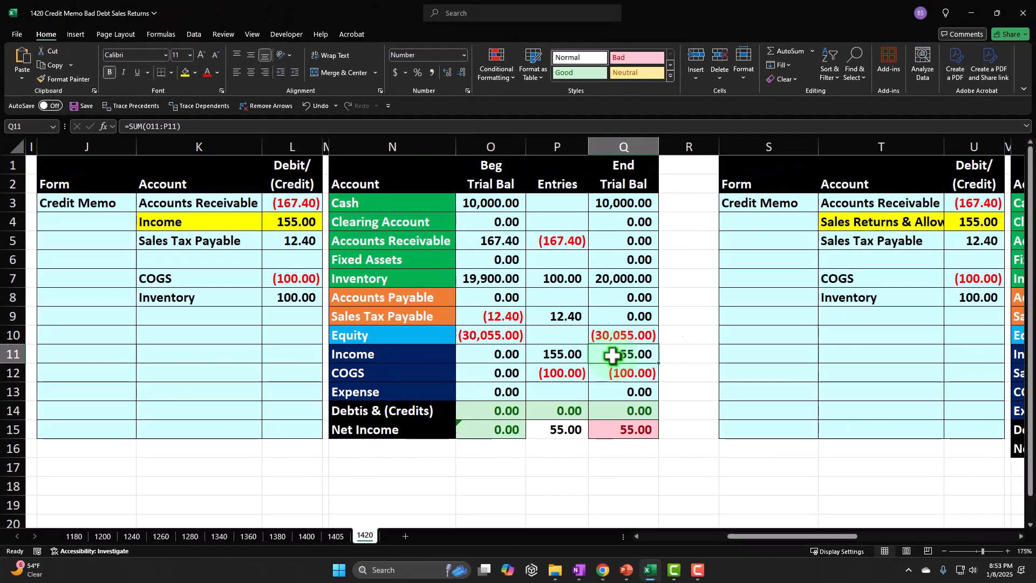
# Step: Compare the credit memo's Income line in K4 with the Sales Returns & Allowances line in T4
pyautogui.click(725, 273)
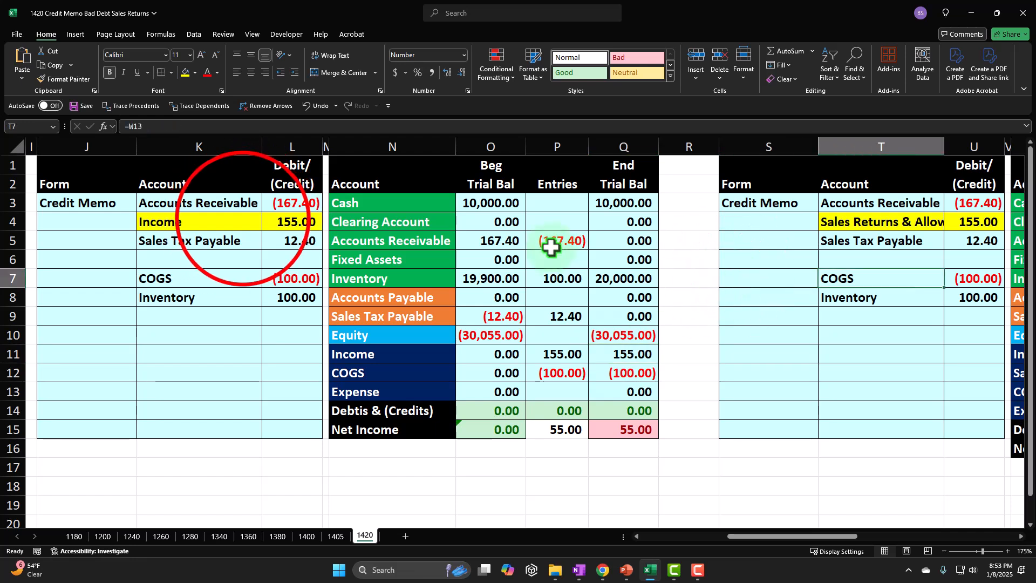
pyautogui.click(253, 221)
pyautogui.click(837, 224)
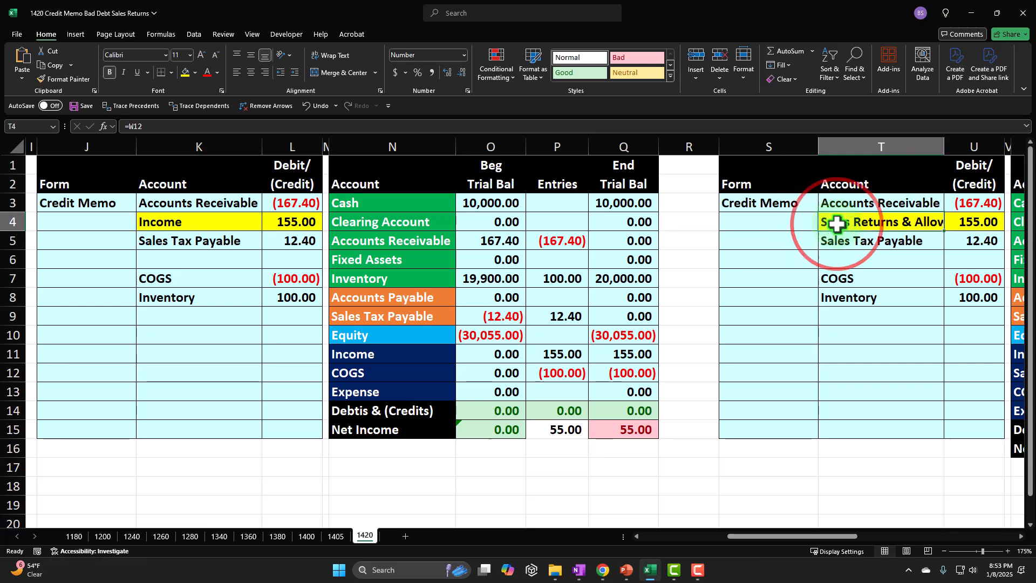
# Step: In the Sales Returns & Allowances worksheet, link the Accounts Receivable row's Entries cell Y5 to the credit memo amount in U3
pyautogui.press('Right')
pyautogui.press('Right')
pyautogui.press('Right')
pyautogui.press('Right')
pyautogui.press('Right')
pyautogui.press('Right')
pyautogui.press('Right')
pyautogui.press('Right')
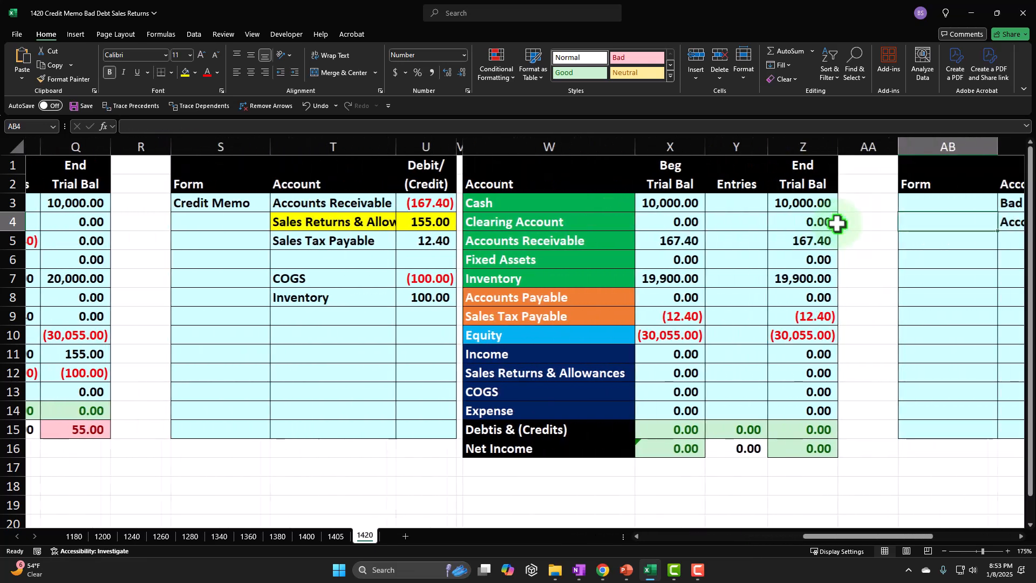
pyautogui.press('Left')
pyautogui.press('Left')
pyautogui.press('Left')
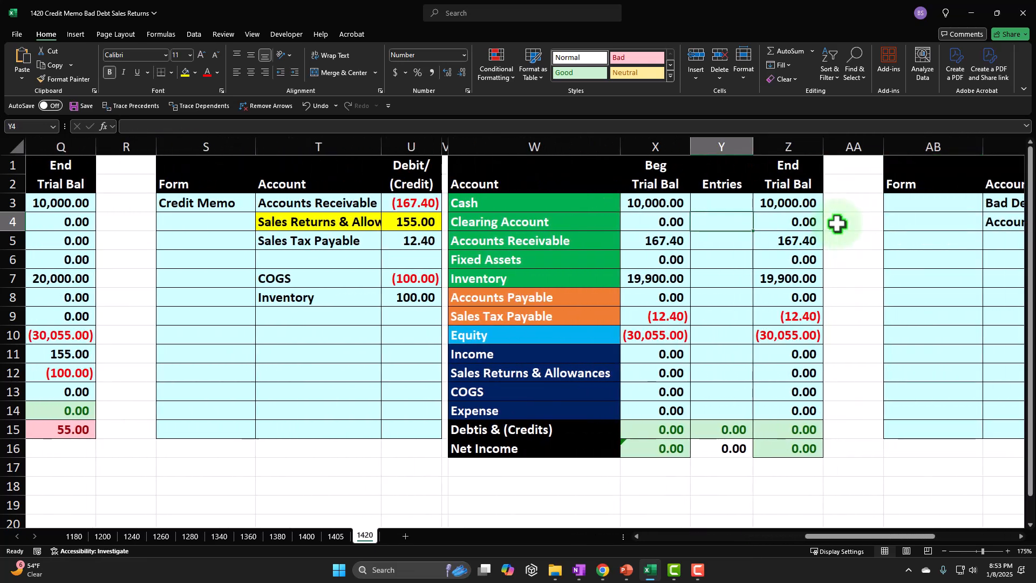
pyautogui.write('+')
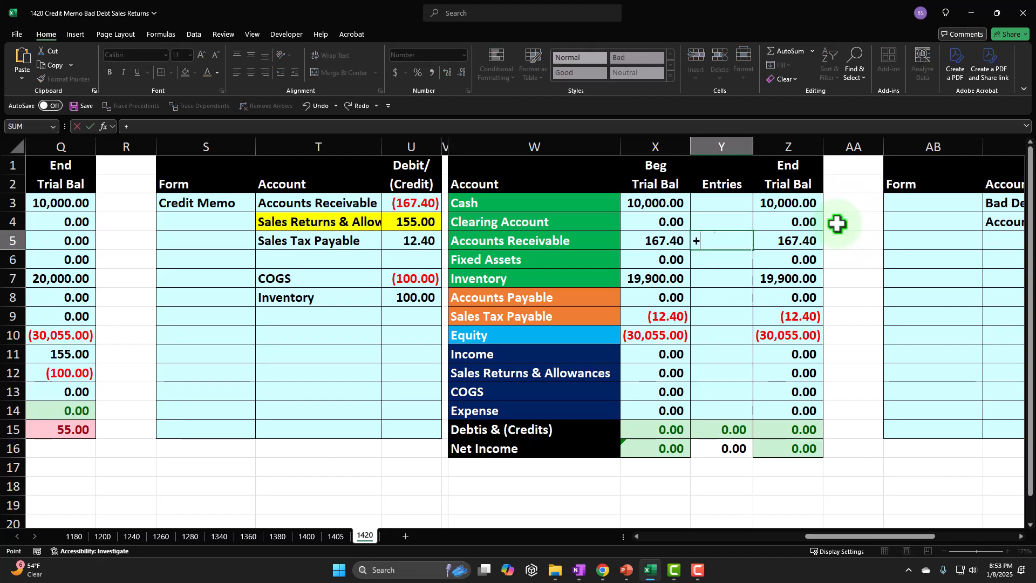
pyautogui.press('Return')
pyautogui.press('Down')
pyautogui.press('Down')
pyautogui.press('Down')
pyautogui.press('Down')
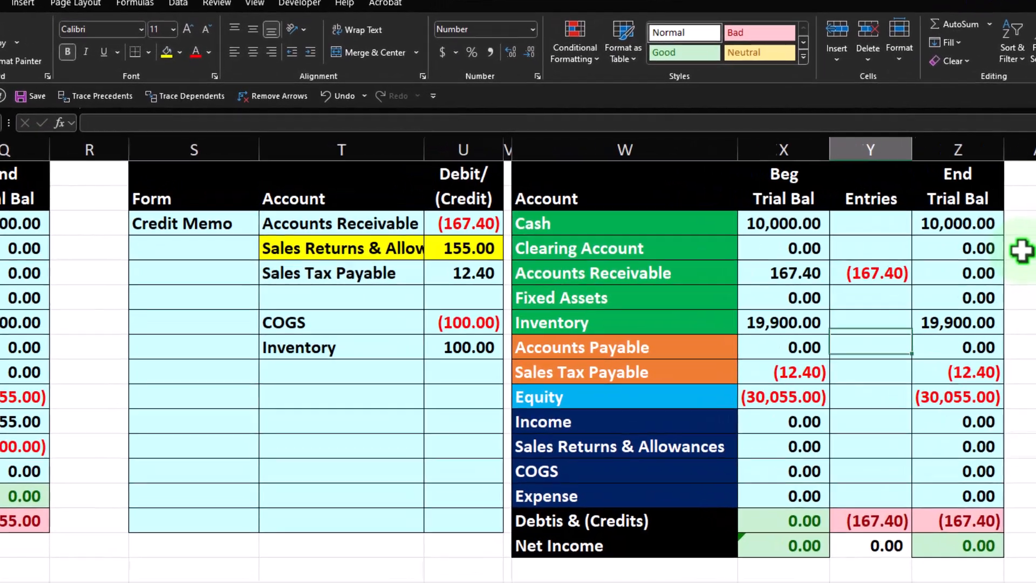
pyautogui.write('+')
pyautogui.press('Up')
pyautogui.press('Left')
pyautogui.press('Left')
pyautogui.press('Left')
pyautogui.press('Left')
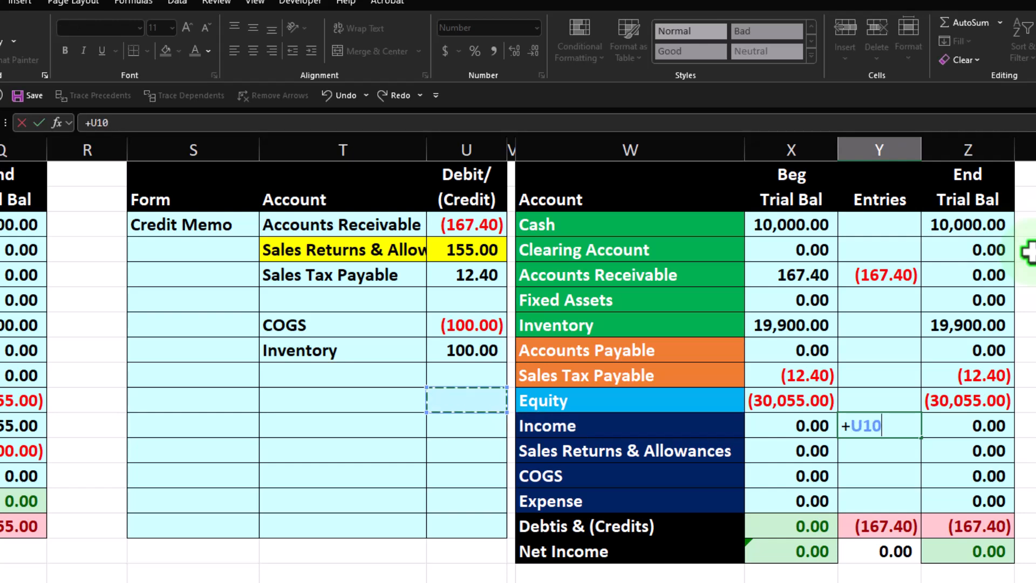
pyautogui.press('Return')
# Step: Post the return by linking the Sales Returns & Allowances row's Entries cell Y12 to U4, and compare it with the Income row
pyautogui.write('+')
pyautogui.press('Left')
pyautogui.press('Left')
pyautogui.press('Left')
pyautogui.press('Up')
pyautogui.press('Up')
pyautogui.press('Up')
pyautogui.press('Return')
pyautogui.press('Up')
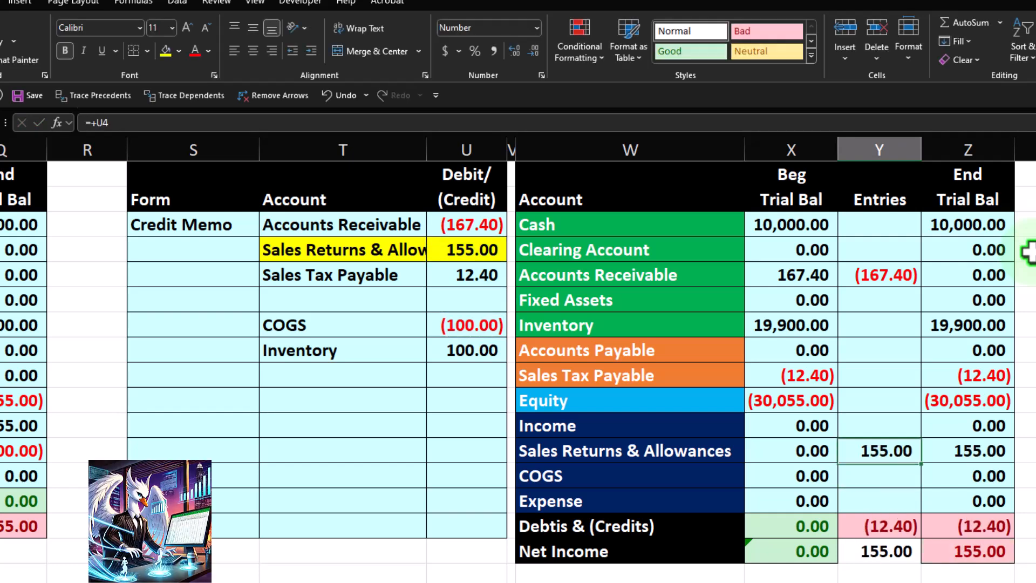
pyautogui.moveTo(690, 425); pyautogui.dragTo(990, 428)
pyautogui.moveTo(663, 450); pyautogui.dragTo(846, 450)
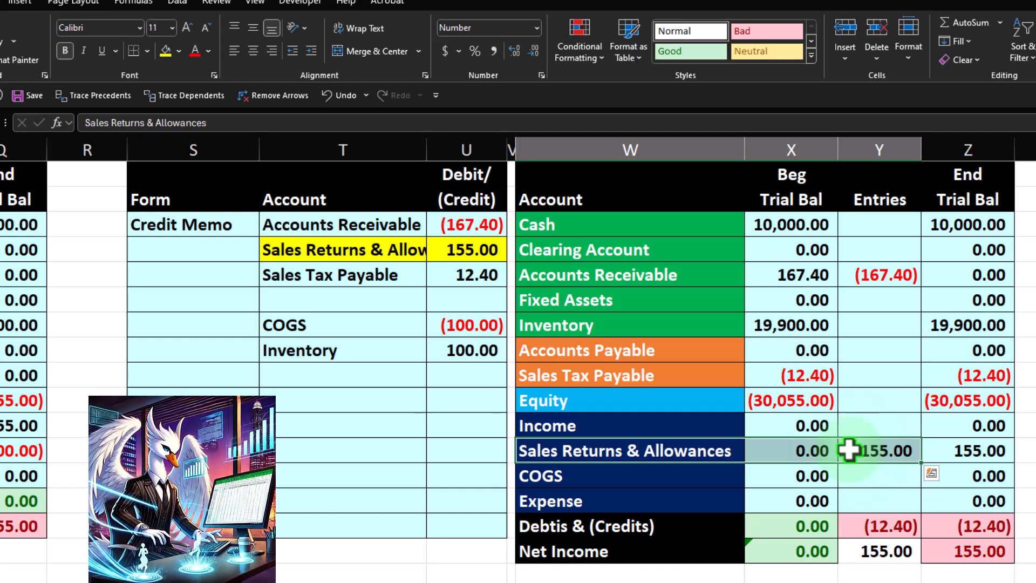
# Step: Post the sales tax reversal by linking the Sales Tax Payable row's Entries cell Y9 to U5
pyautogui.press('Up')
pyautogui.press('Up')
pyautogui.press('Right')
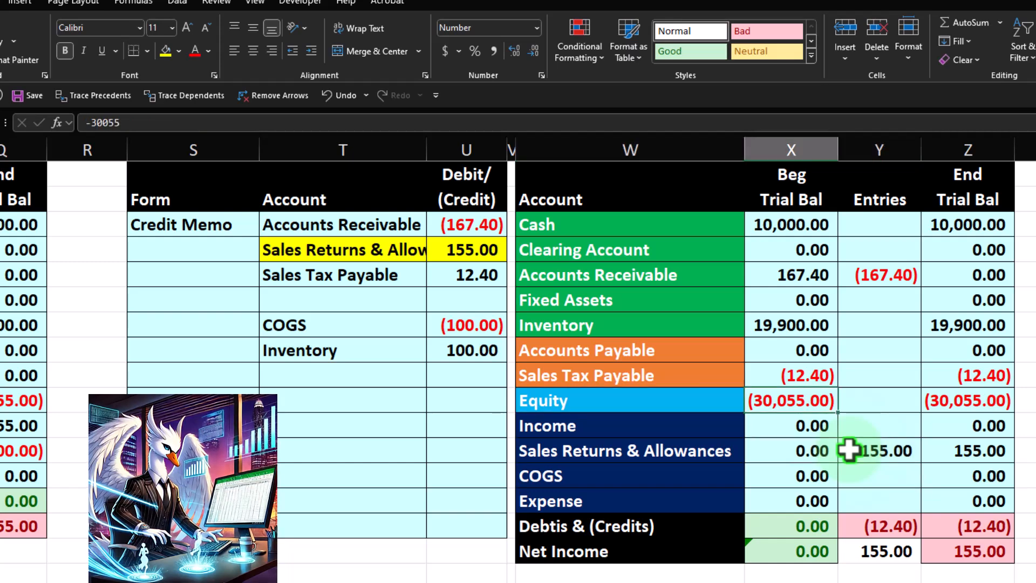
pyautogui.press('Right')
pyautogui.press('Up')
pyautogui.write('+')
pyautogui.press('Left')
pyautogui.press('Left')
pyautogui.press('Left')
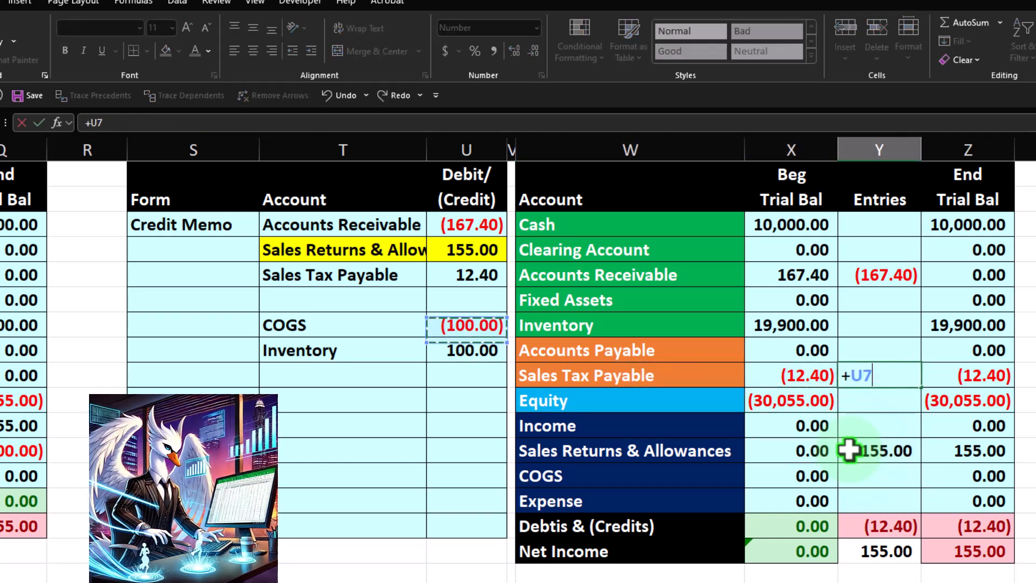
pyautogui.press('Return')
# Step: Post the cost reversal by linking the COGS row's Entries cell Y13 to U7
pyautogui.press('Down')
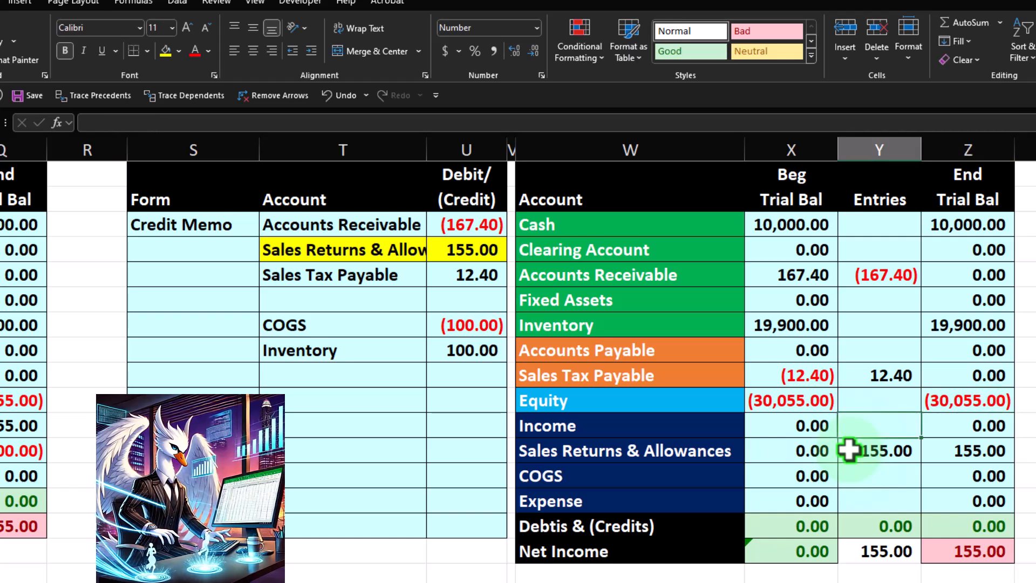
pyautogui.write('+')
pyautogui.press('Left')
pyautogui.press('Left')
pyautogui.press('Left')
pyautogui.press('Left')
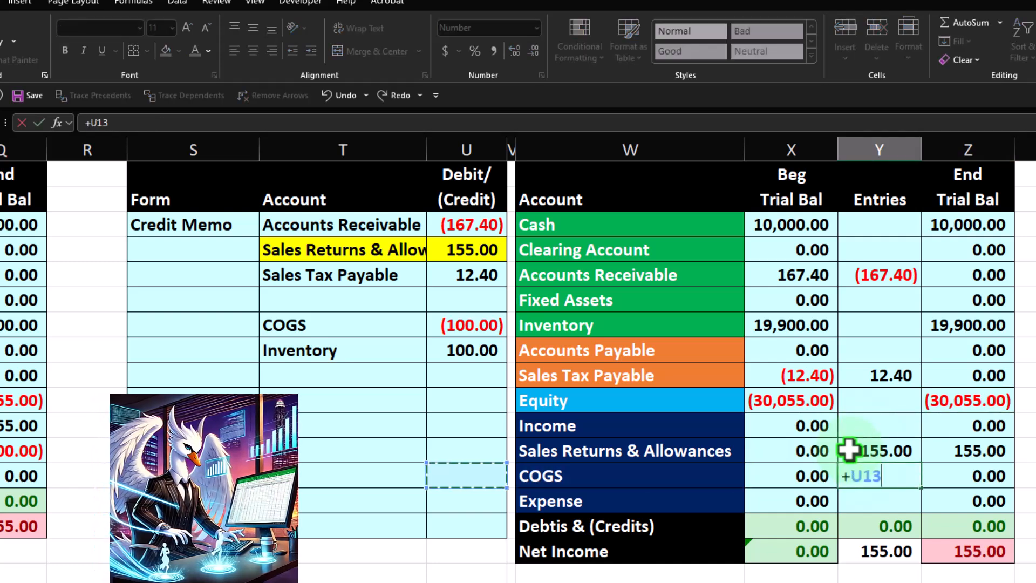
pyautogui.press('Up')
pyautogui.press('Up')
pyautogui.press('Right')
pyautogui.press('Return')
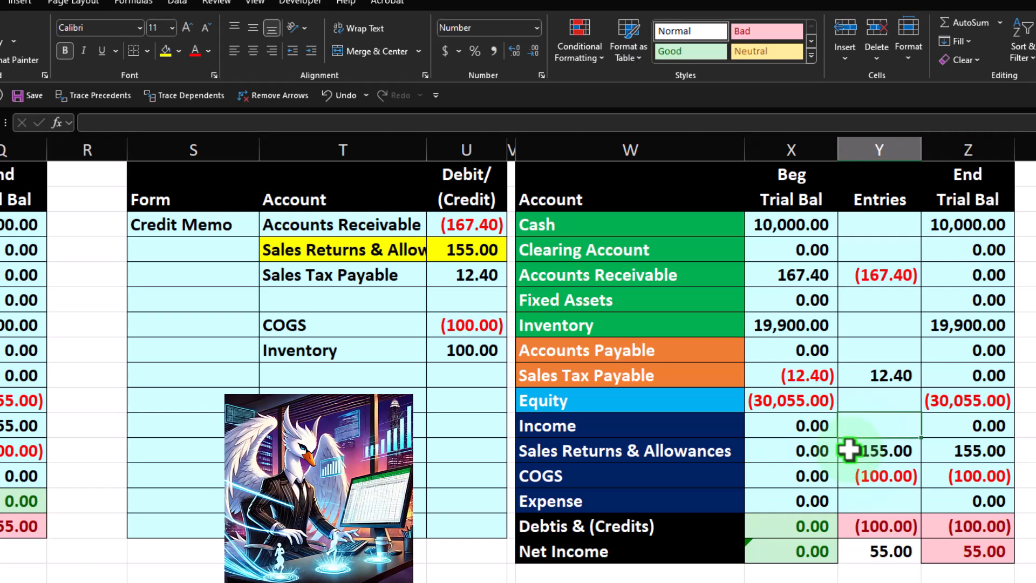
# Step: Post the returned inventory by linking the Inventory row's Entries cell Y7 to U8
pyautogui.press('Up')
pyautogui.press('Up')
pyautogui.press('Up')
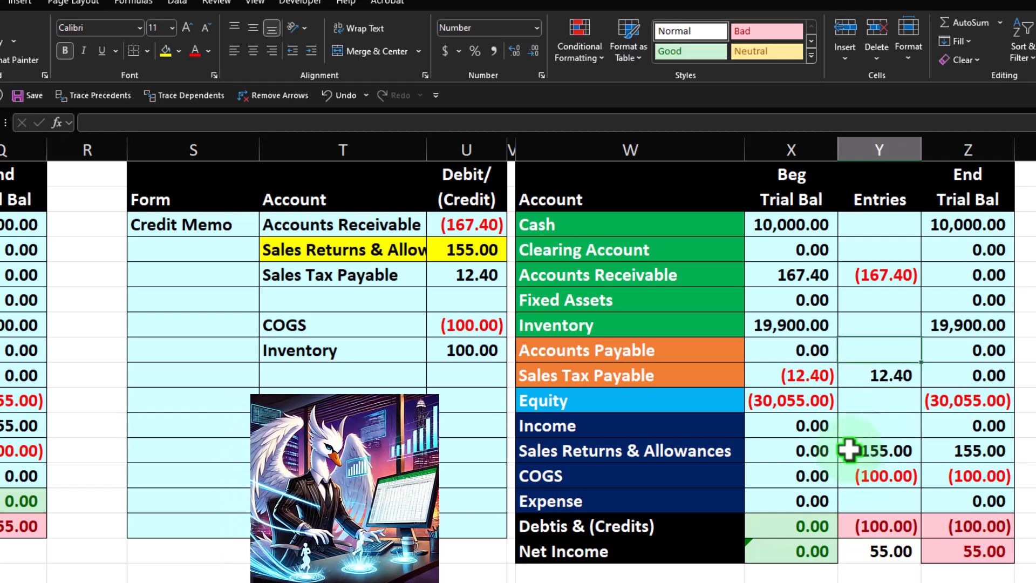
pyautogui.press('Up')
pyautogui.write('+')
pyautogui.press('Left')
pyautogui.press('Left')
pyautogui.press('Left')
pyautogui.press('Left')
pyautogui.press('Down')
pyautogui.press('Return')
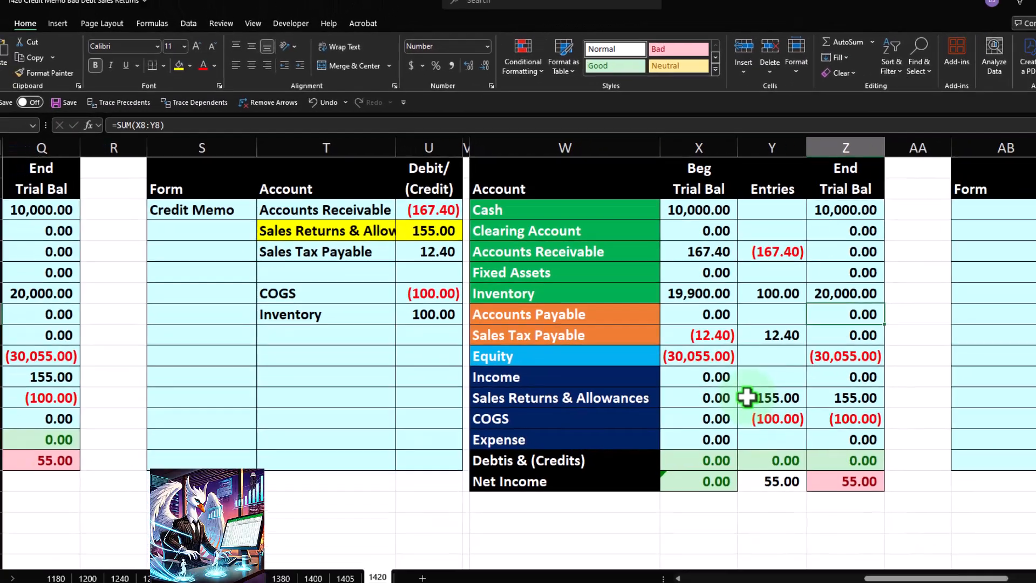
# Step: Examine the bad debt write-off worksheet's Accounts Receivable row and its Bad Debt Expense entry in AH14
pyautogui.press('Right')
pyautogui.press('Right')
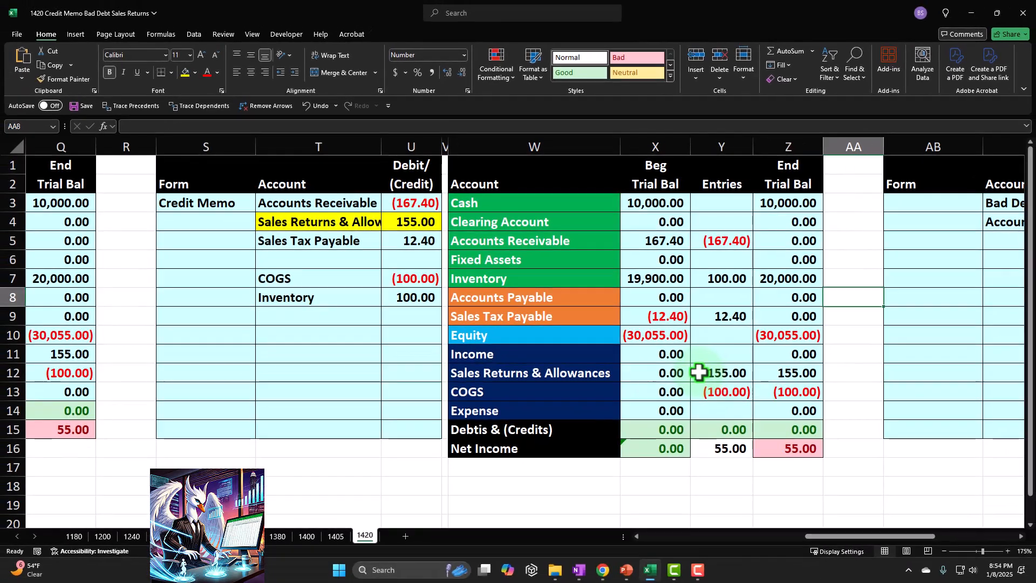
pyautogui.press('Right')
pyautogui.press('Right')
pyautogui.press('Right')
pyautogui.press('Right')
pyautogui.press('Right')
pyautogui.press('Right')
pyautogui.press('Right')
pyautogui.press('Right')
pyautogui.press('Right')
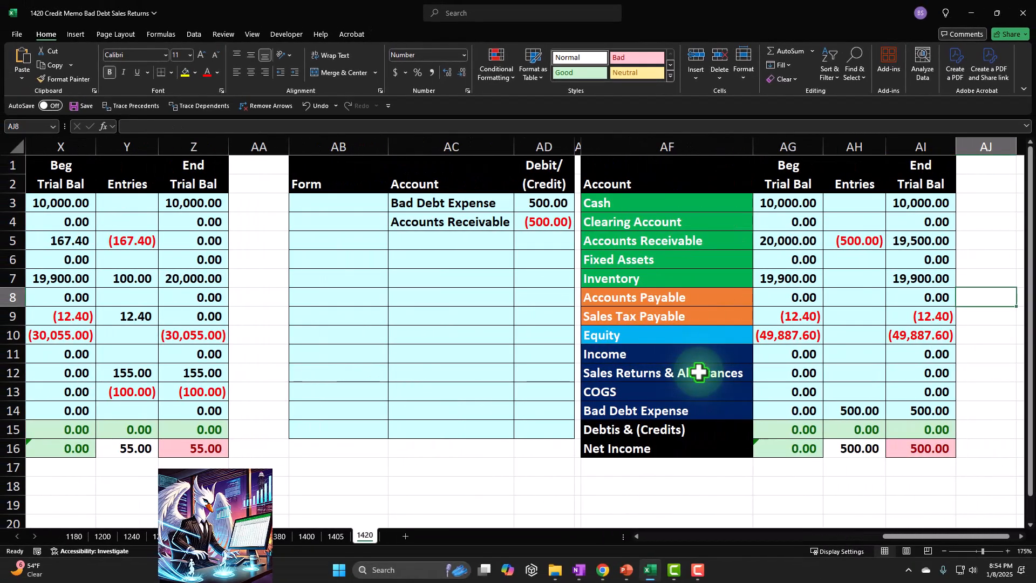
pyautogui.moveTo(675, 238); pyautogui.dragTo(899, 238)
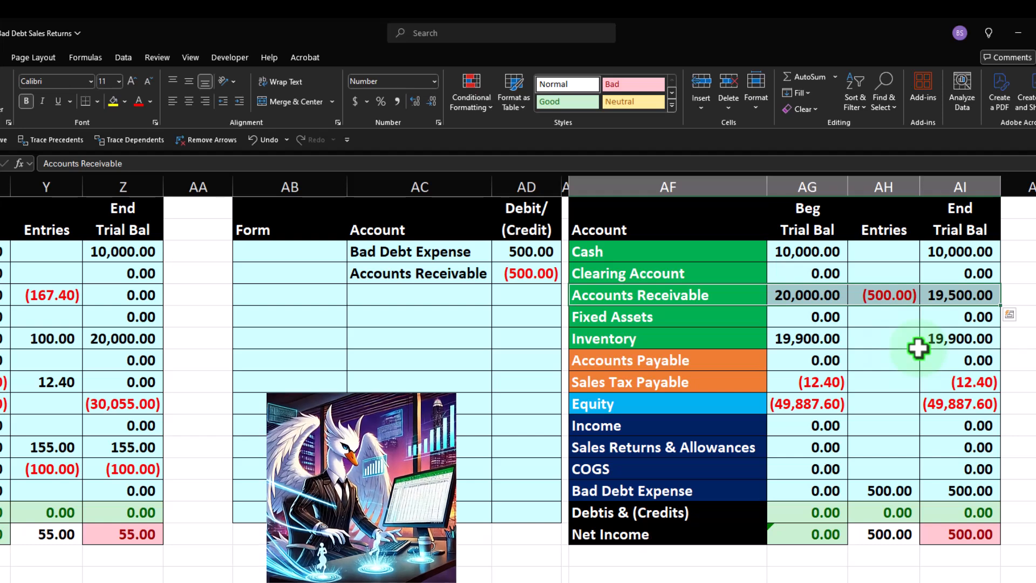
pyautogui.click(893, 297)
pyautogui.click(888, 492)
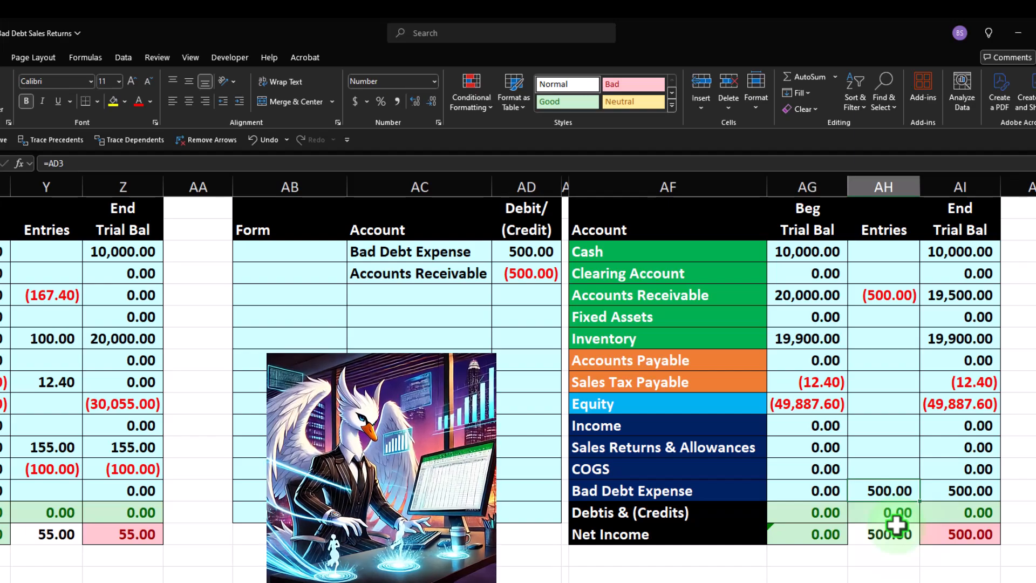
# Step: Review the worksheets from the bad debt write-off back through the two credit memo versions to the invoice entry
pyautogui.press('Left')
pyautogui.press('Left')
pyautogui.press('Left')
pyautogui.press('Left')
pyautogui.press('Left')
pyautogui.press('Left')
pyautogui.press('Left')
pyautogui.press('Left')
pyautogui.press('Left')
pyautogui.press('Left')
pyautogui.press('Left')
pyautogui.press('Left')
pyautogui.press('Left')
pyautogui.press('Left')
pyautogui.press('Left')
pyautogui.press('Left')
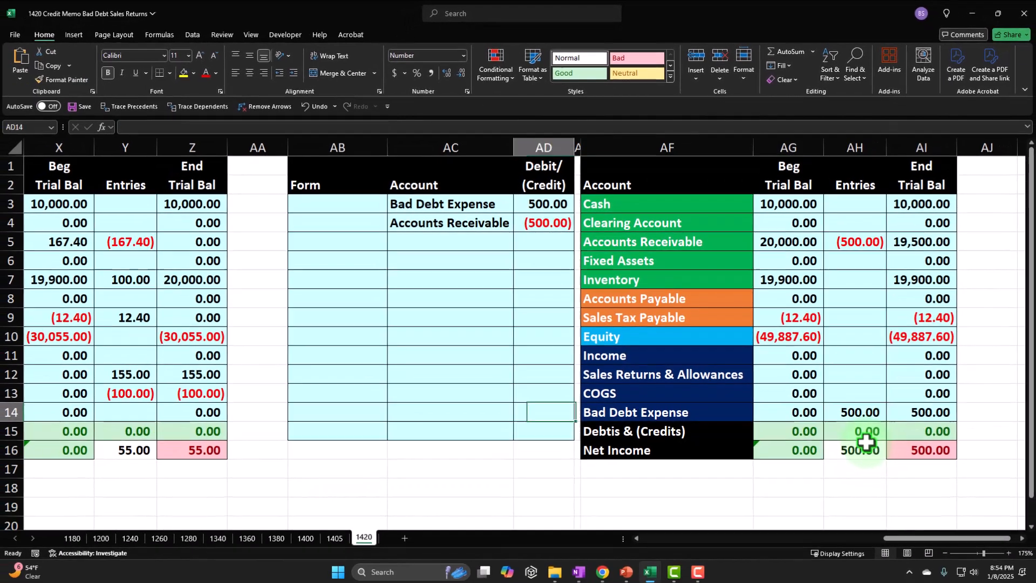
pyautogui.press('Left')
pyautogui.press('Left')
pyautogui.press('Left')
pyautogui.press('Left')
pyautogui.press('Left')
pyautogui.press('Left')
pyautogui.press('Left')
pyautogui.press('Left')
pyautogui.press('Left')
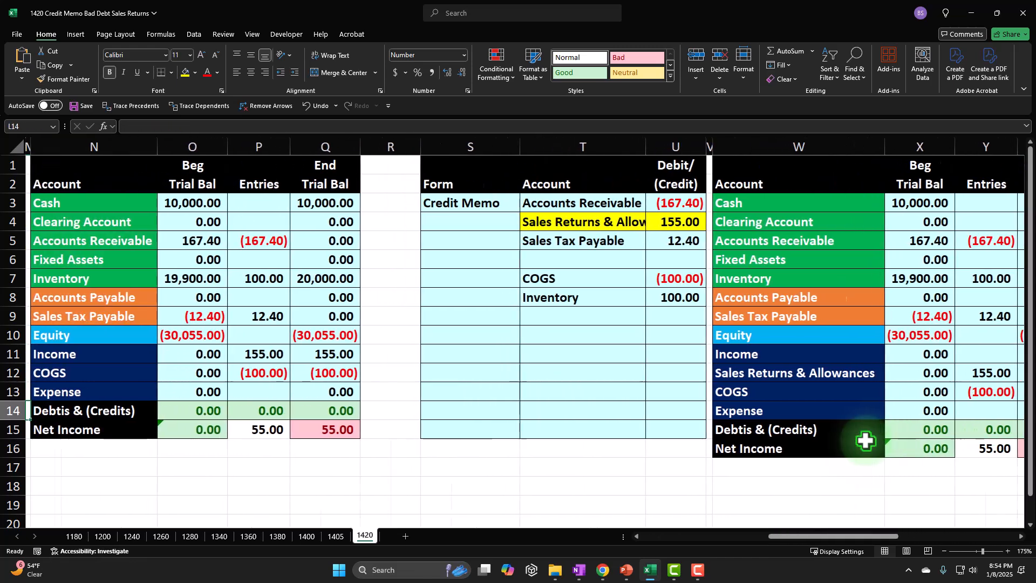
pyautogui.press('Left')
pyautogui.press('Left')
pyautogui.press('Left')
pyautogui.press('Left')
pyautogui.press('Left')
pyautogui.press('Left')
pyautogui.press('Left')
pyautogui.press('Left')
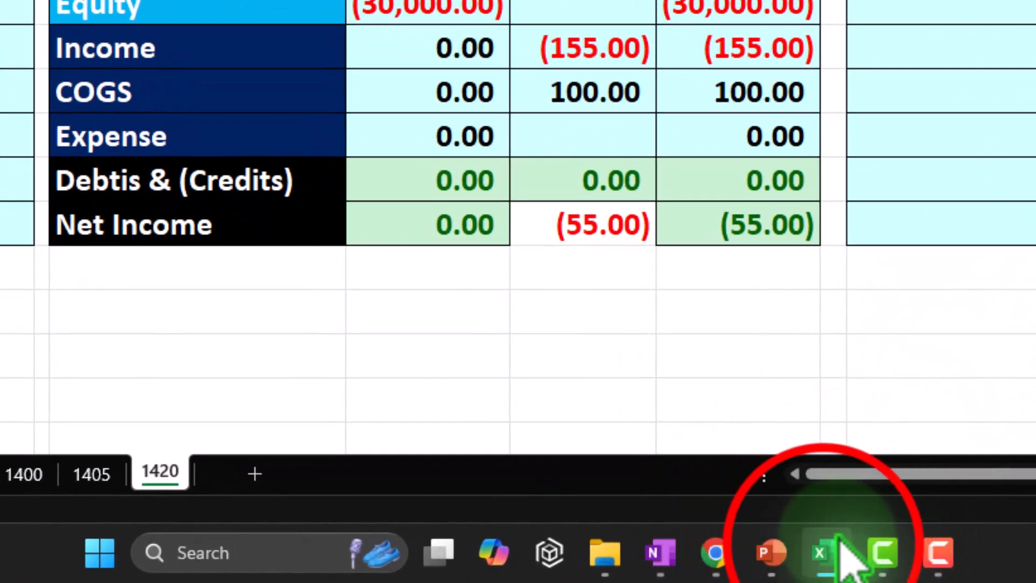
# Step: Switch to QuickBooks Online in Chrome and start a new customer invoice
pyautogui.click(824, 547)
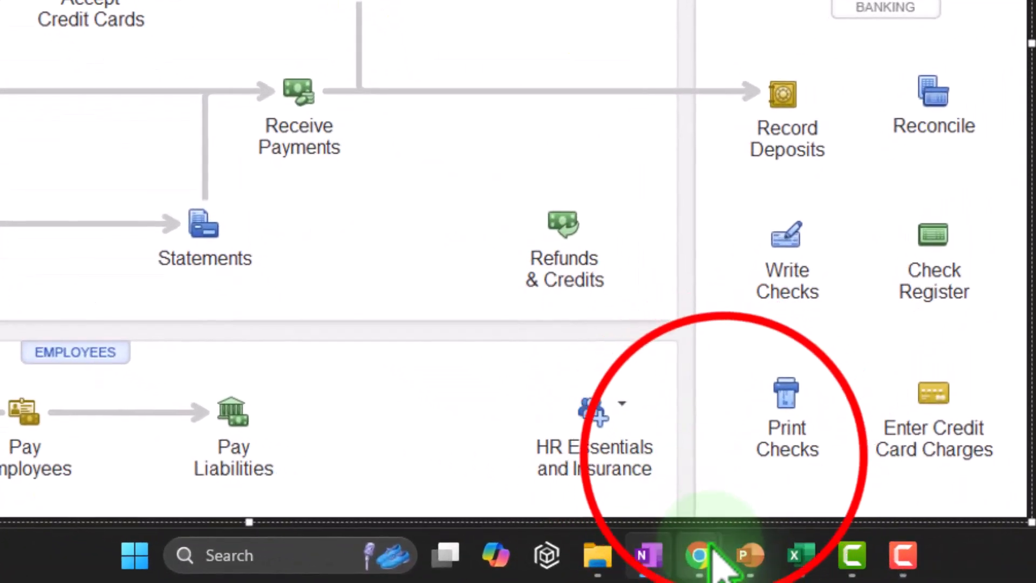
pyautogui.moveTo(712, 562)
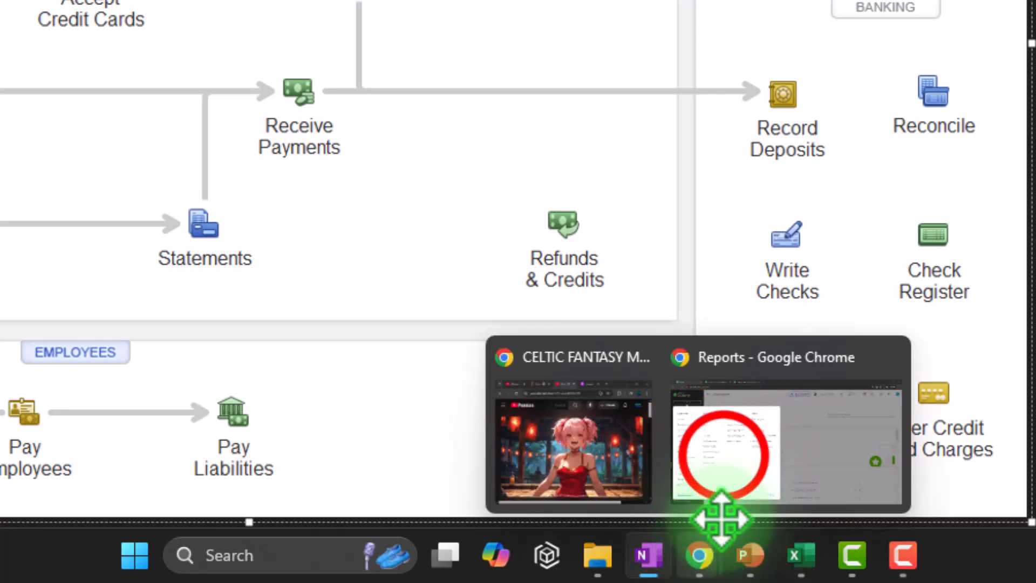
pyautogui.click(745, 443)
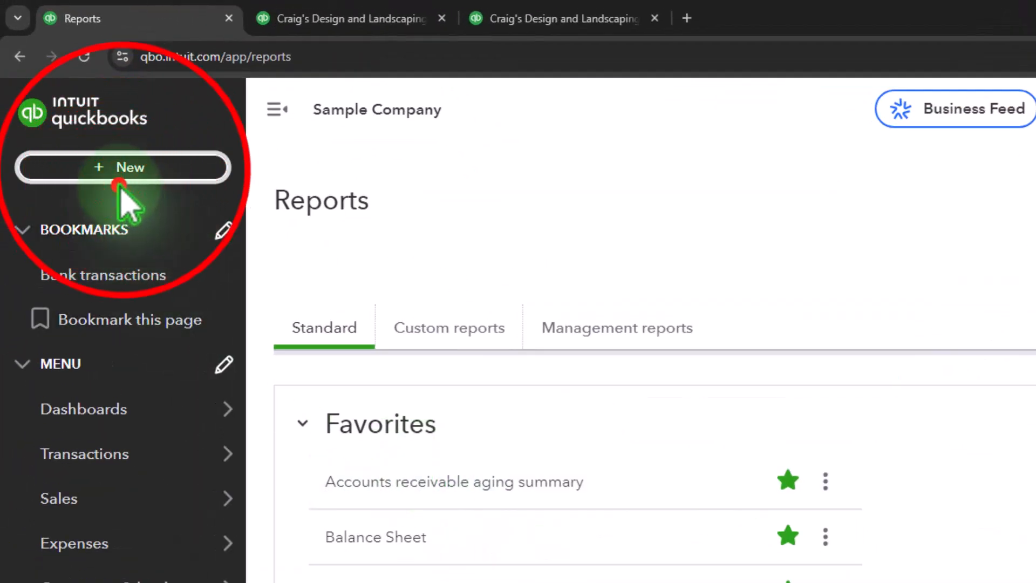
pyautogui.click(123, 167)
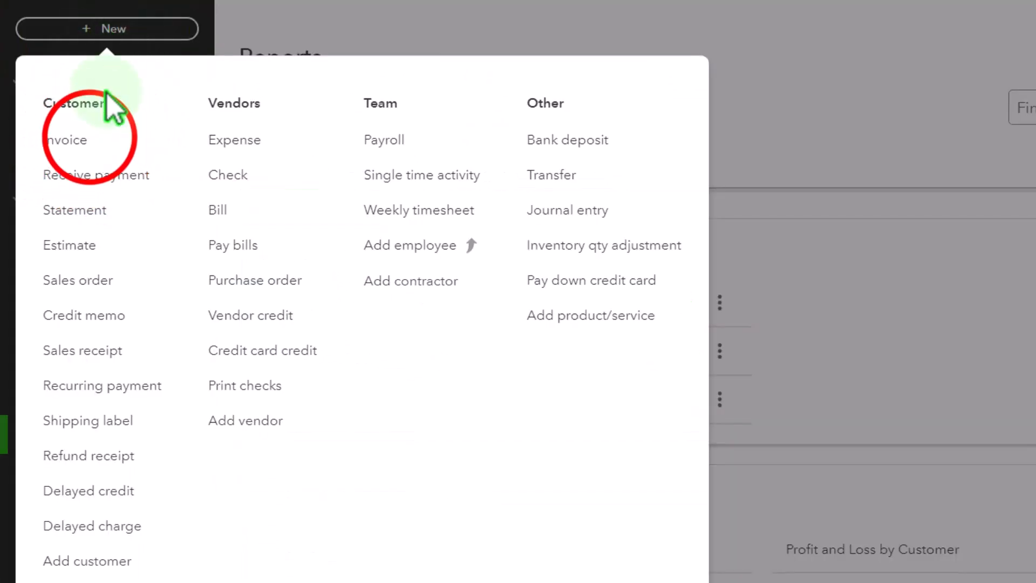
pyautogui.click(92, 140)
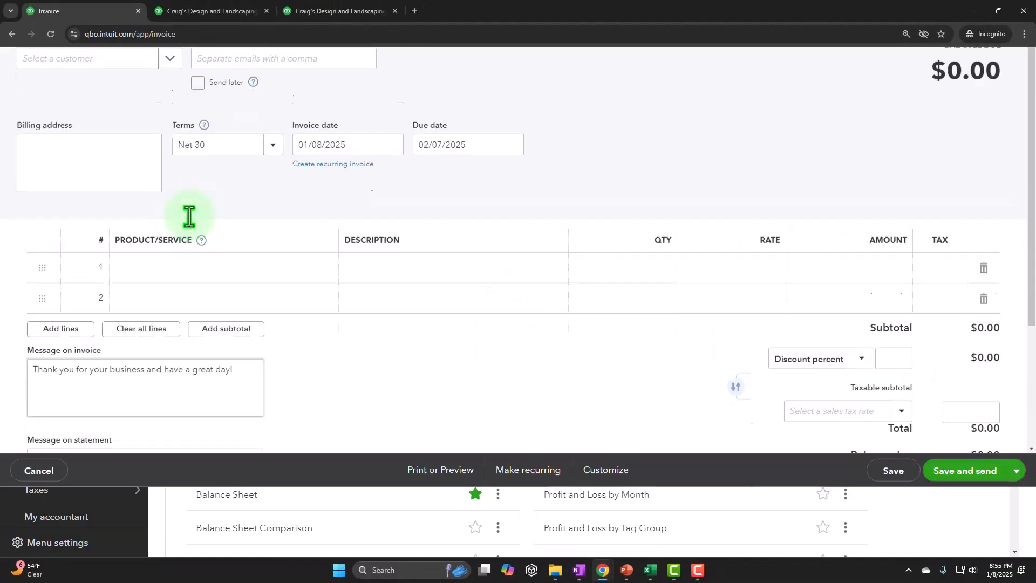
# Step: Add Customer 1 as a new customer on the invoice and save it, keeping the Net 30 terms
pyautogui.write('Cus')
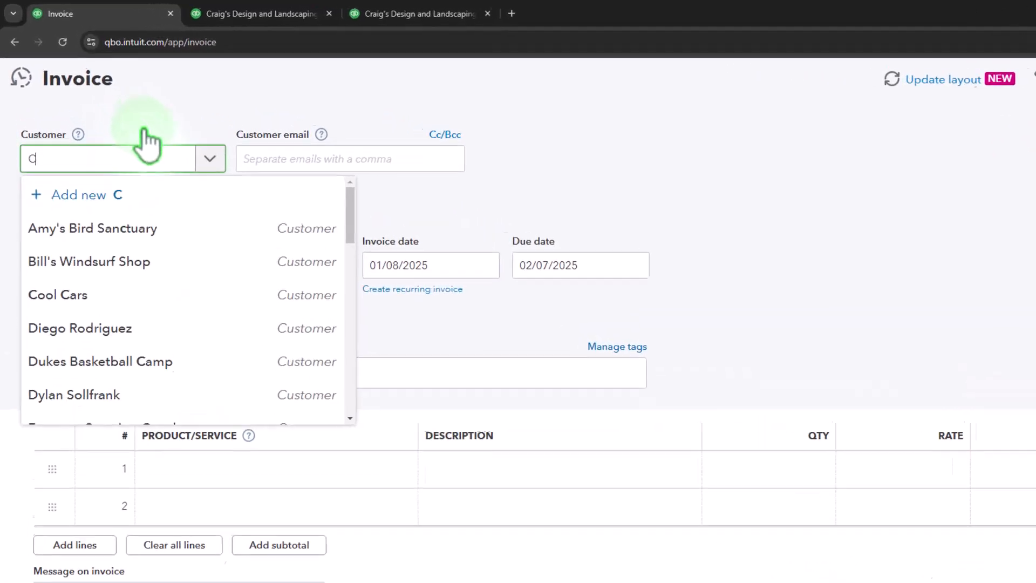
pyautogui.write('tomer 1')
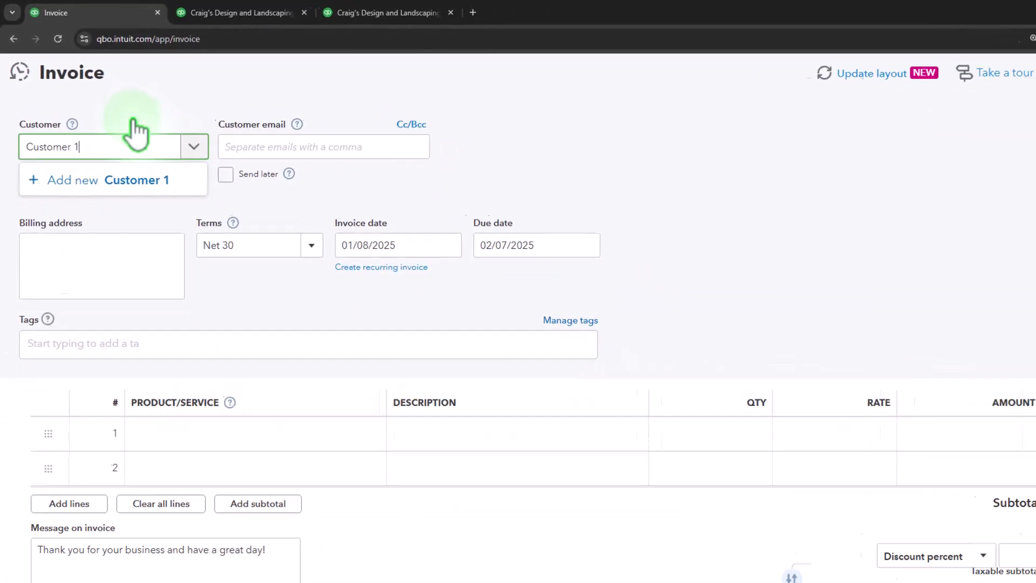
pyautogui.press('Return')
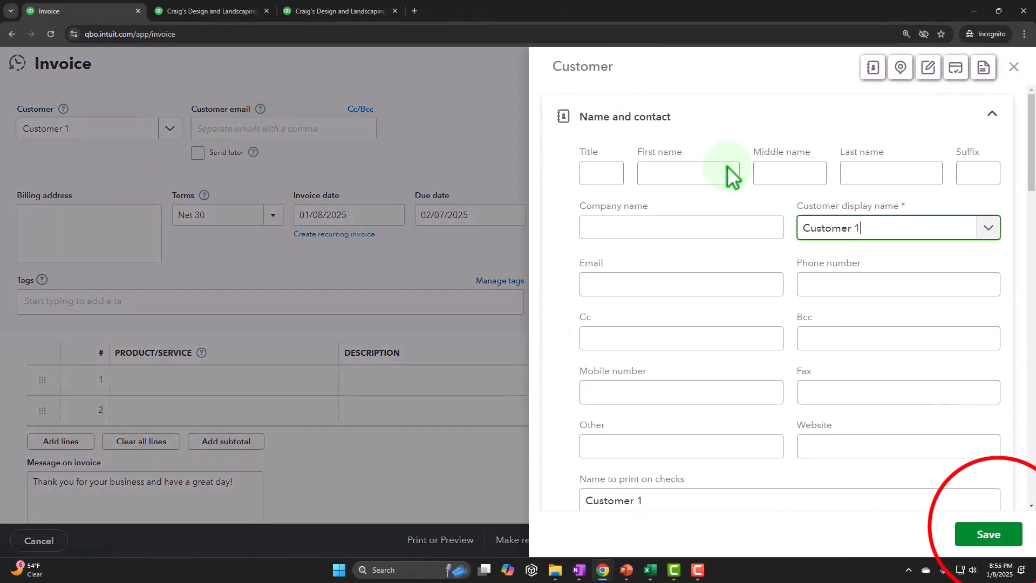
pyautogui.click(988, 531)
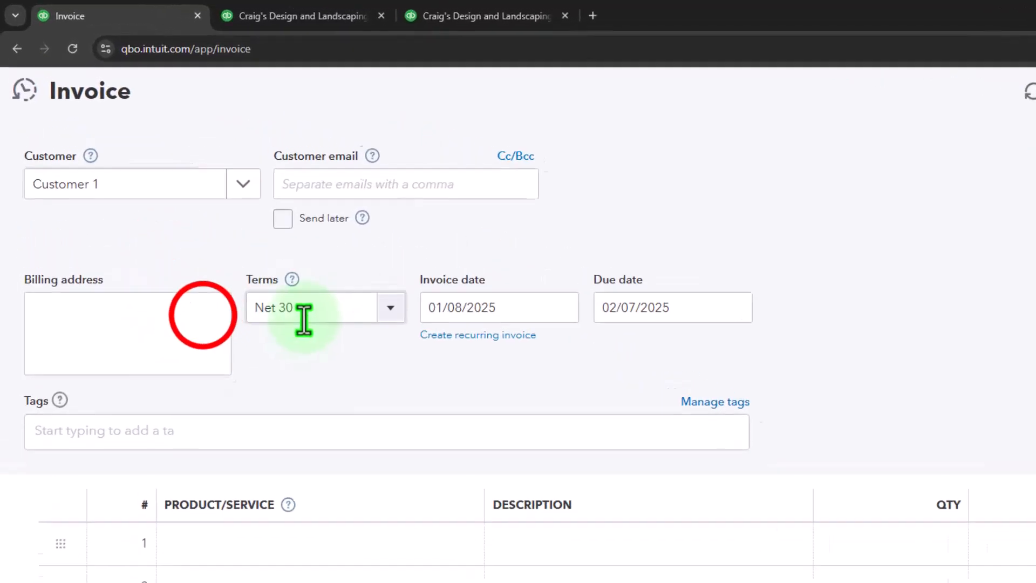
pyautogui.press('Tab')
pyautogui.press('Tab')
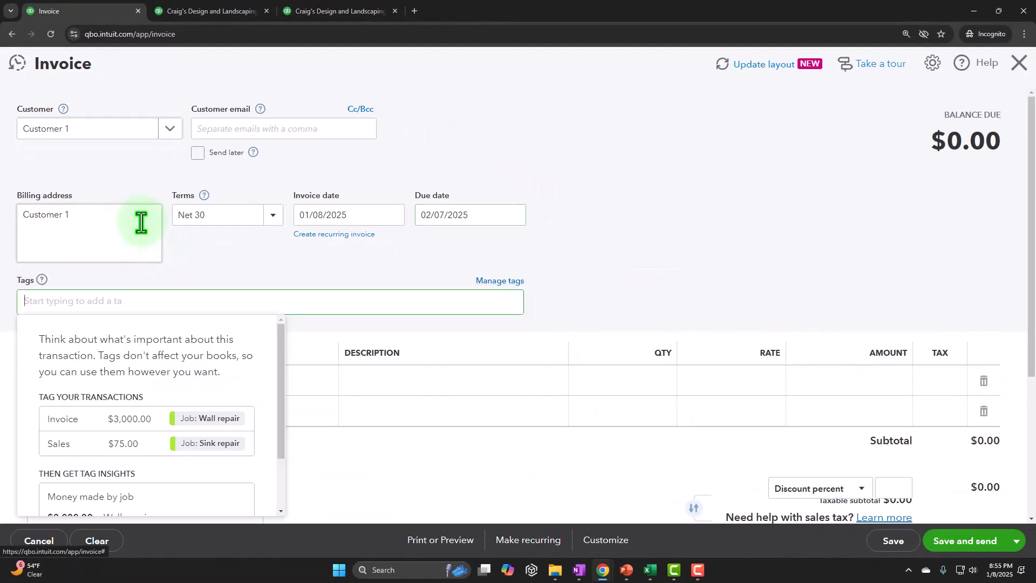
# Step: Create a new product named Inventory 1 from the first invoice line, using the Inventory item type
pyautogui.press('Tab')
pyautogui.scroll(-1, 156, 275)
pyautogui.click(175, 328)
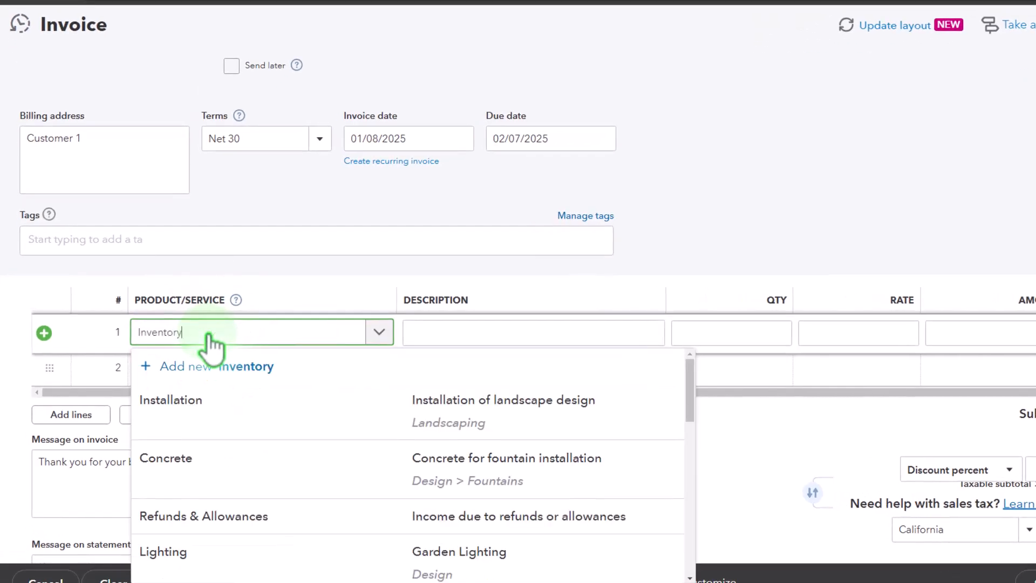
pyautogui.click(211, 355)
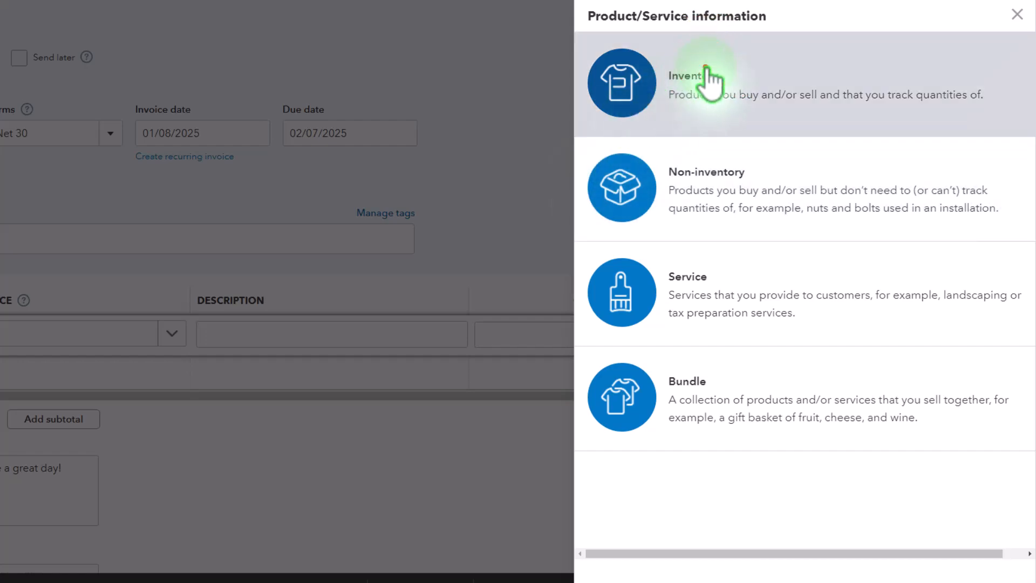
pyautogui.click(707, 73)
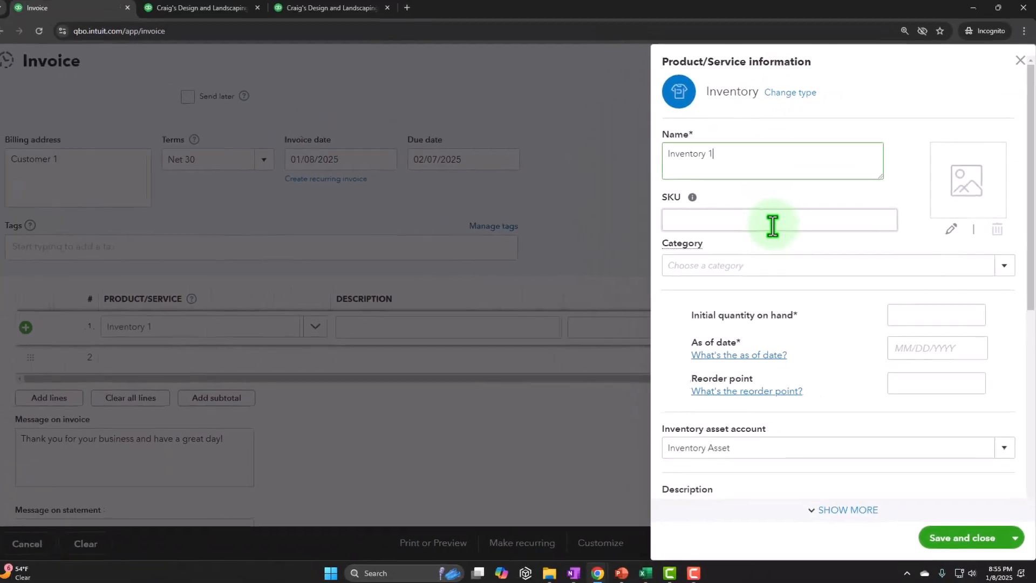
# Step: Set the item's initial quantity on hand to 10, the as of date to 01/01/2025 and the reorder point to 0
pyautogui.click(928, 317)
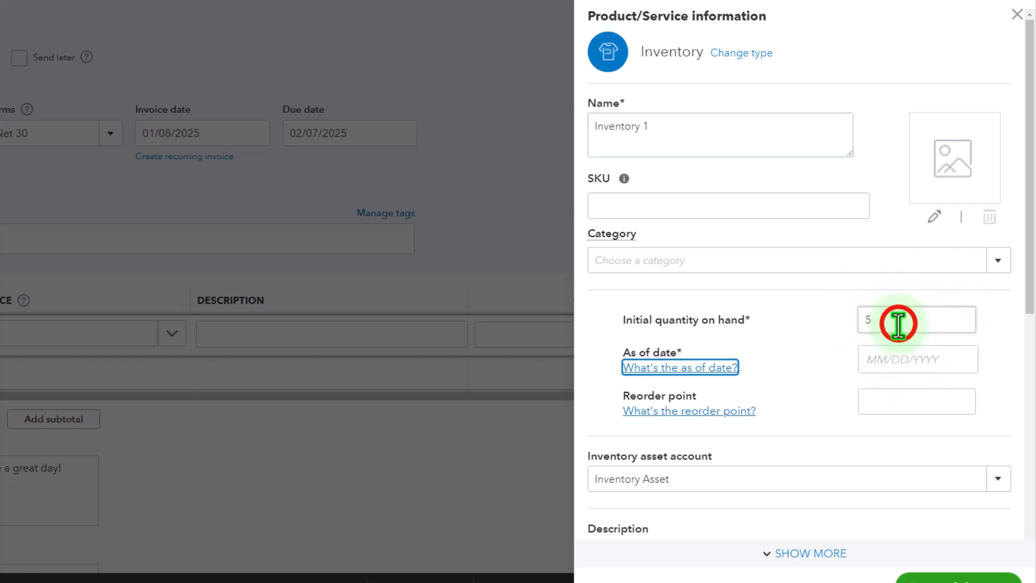
pyautogui.write('10')
pyautogui.press('Tab')
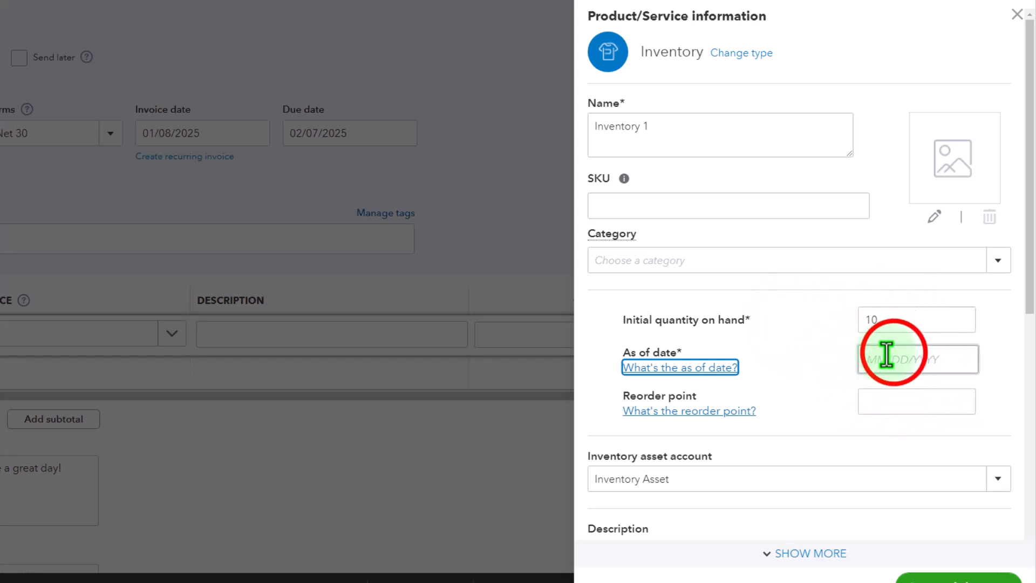
pyautogui.click(893, 357)
pyautogui.click(937, 459)
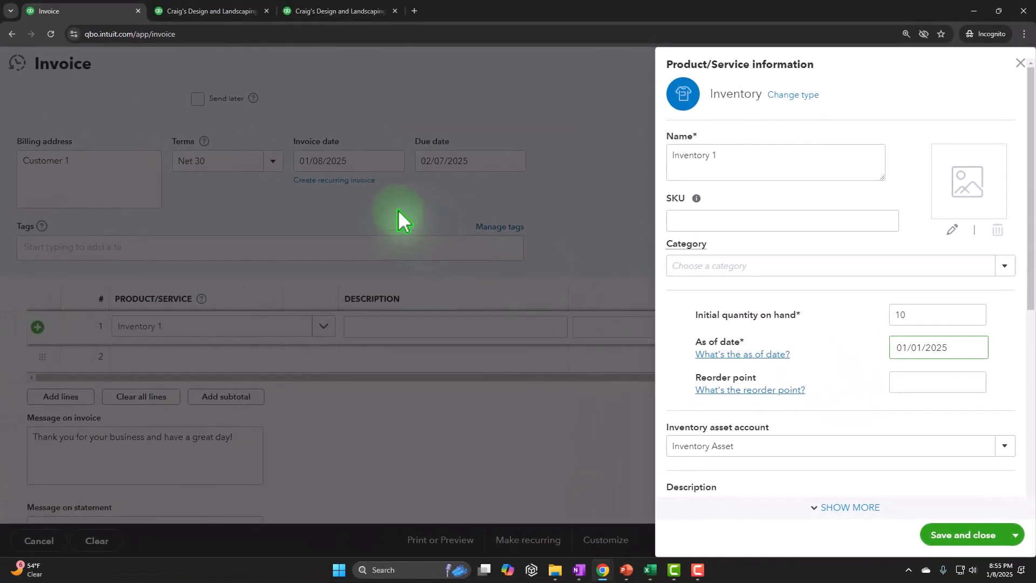
pyautogui.scroll(-3, 785, 254)
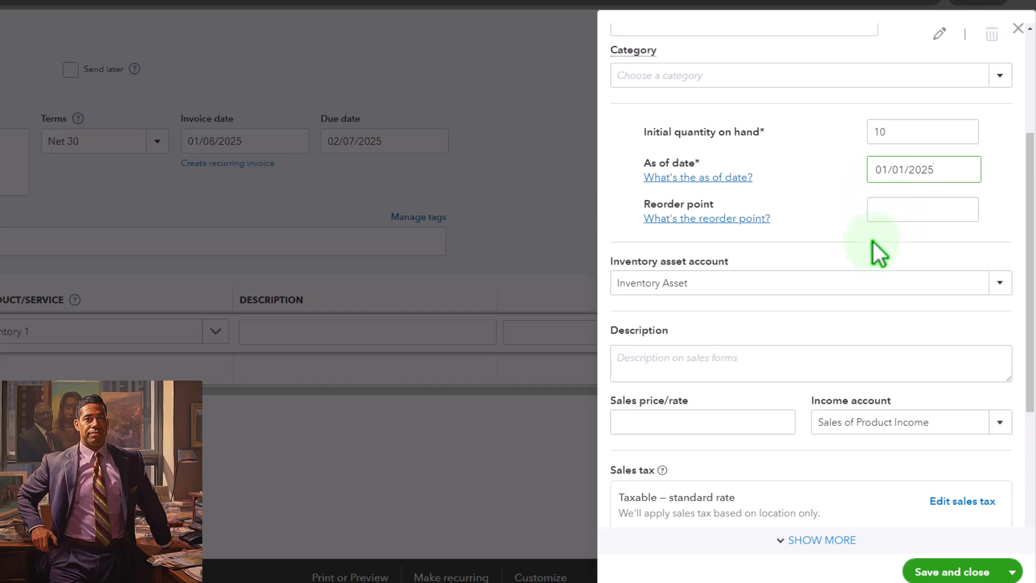
pyautogui.click(888, 205)
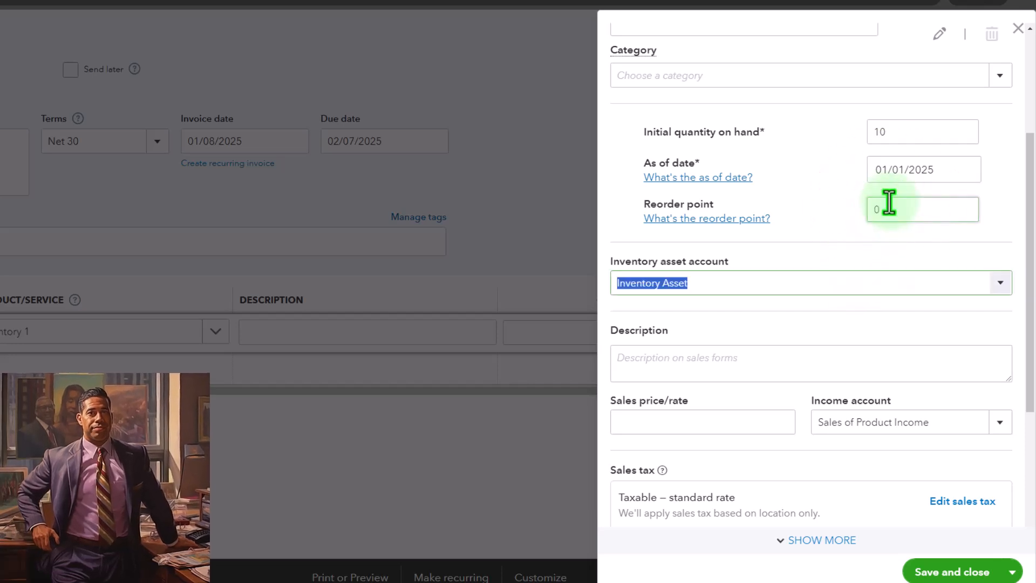
# Step: Enter "Inventory Item 1" as the item's sales description and copy that text
pyautogui.scroll(-1, 823, 296)
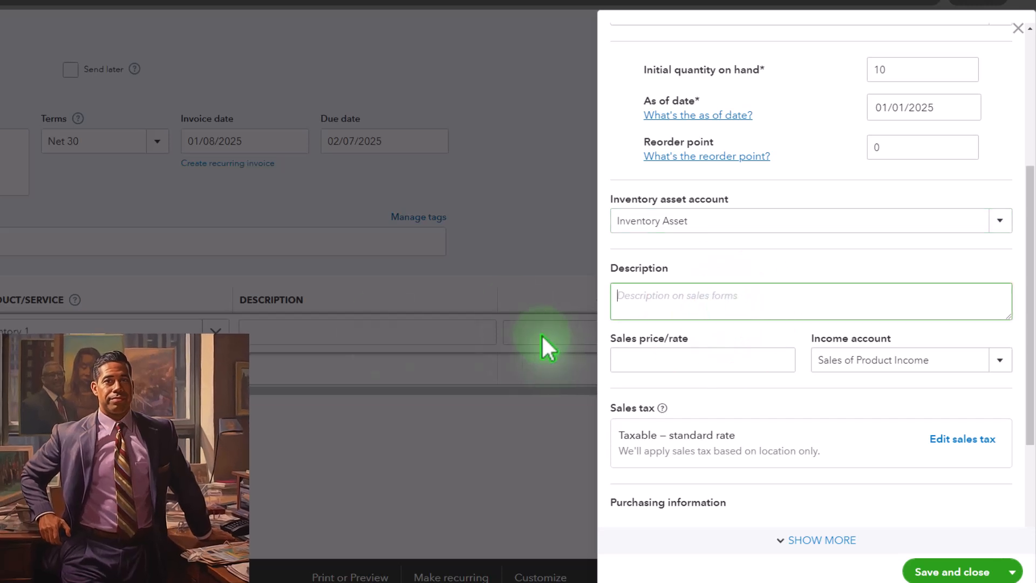
pyautogui.write('Inventory')
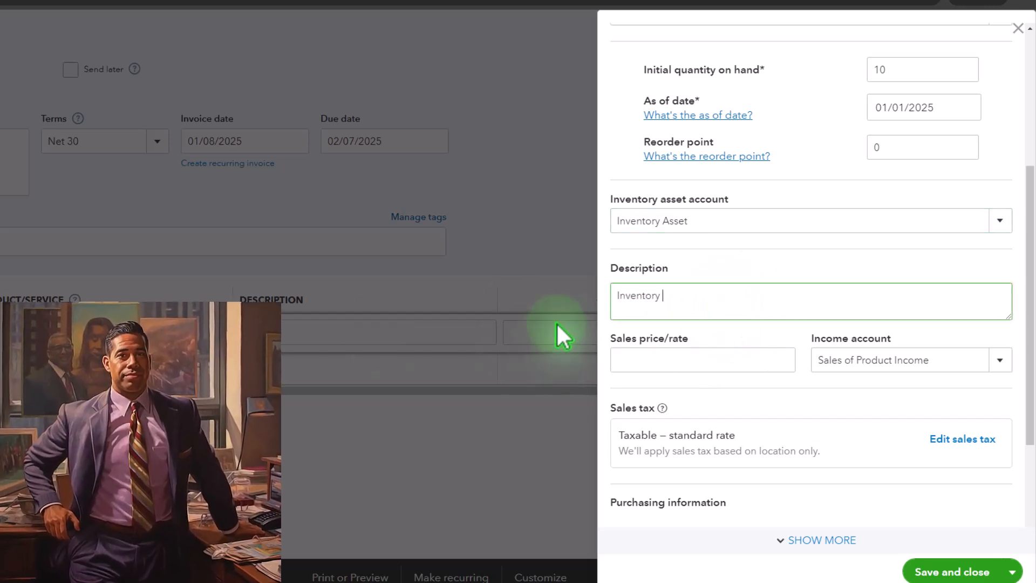
pyautogui.write(' I')
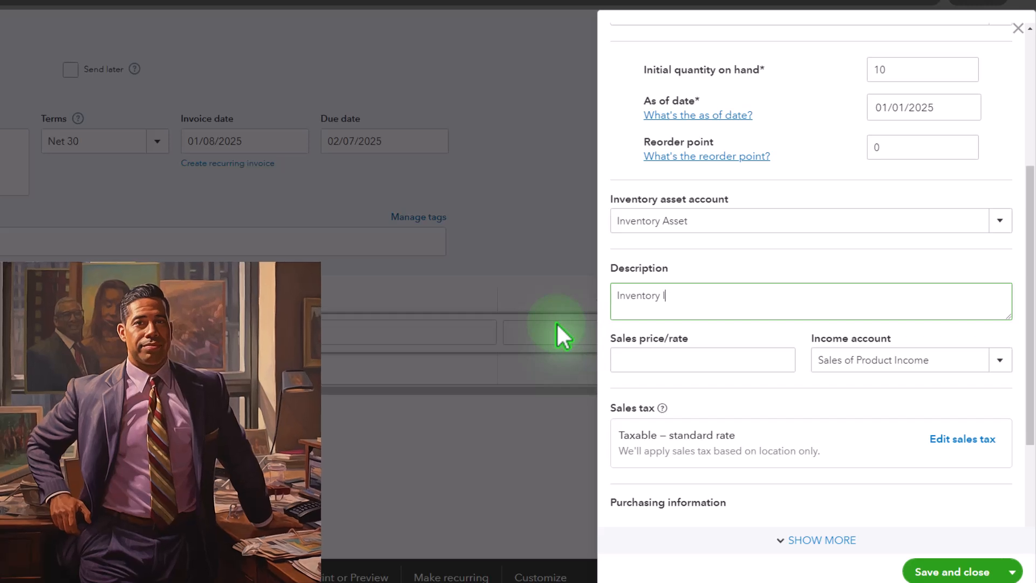
pyautogui.write('TI')
pyautogui.press('BackSpace')
pyautogui.press('BackSpace')
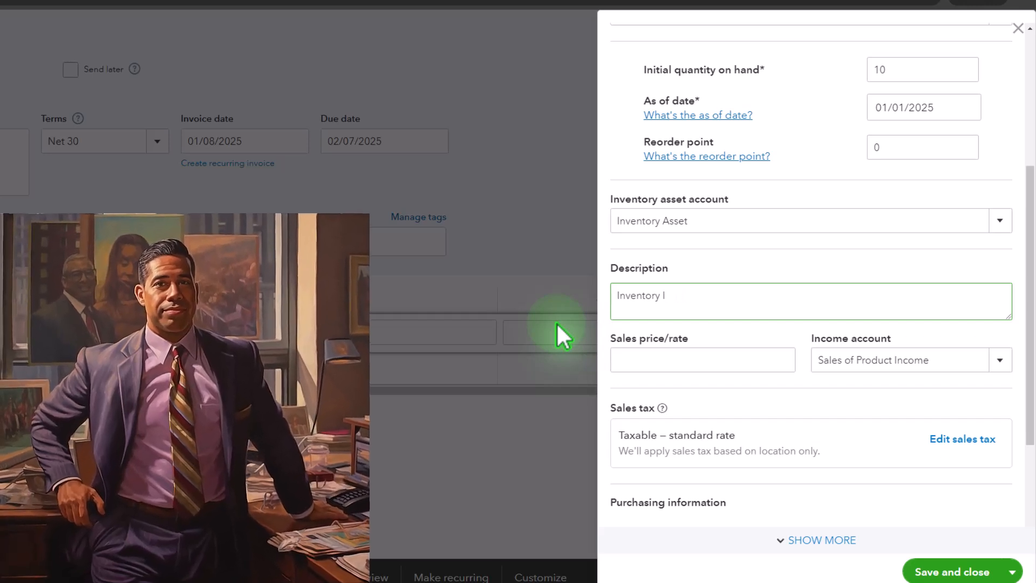
pyautogui.write('time 1')
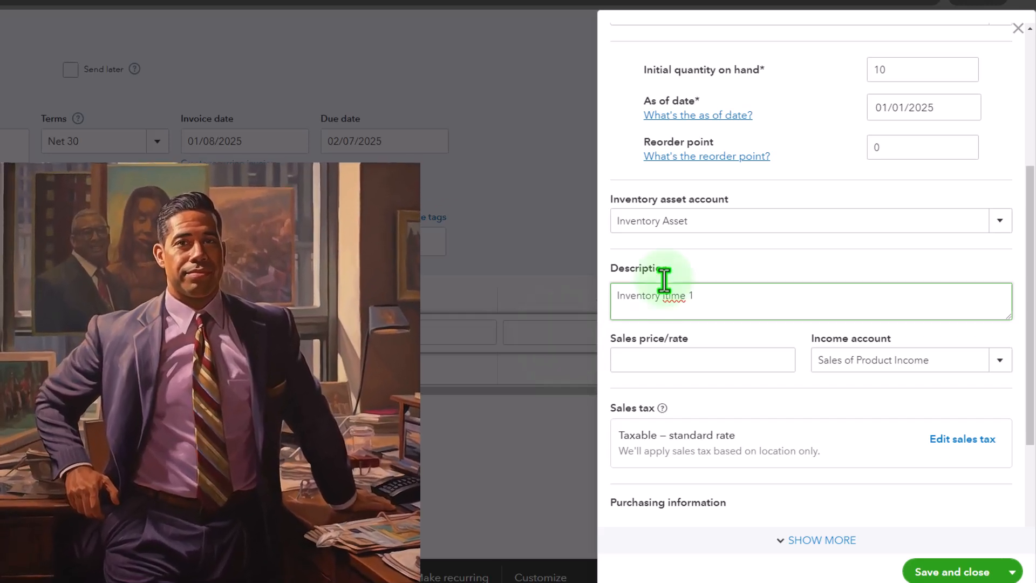
pyautogui.press('BackSpace')
pyautogui.press('BackSpace')
pyautogui.press('BackSpace')
pyautogui.press('BackSpace')
pyautogui.press('BackSpace')
pyautogui.press('BackSpace')
pyautogui.press('BackSpace')
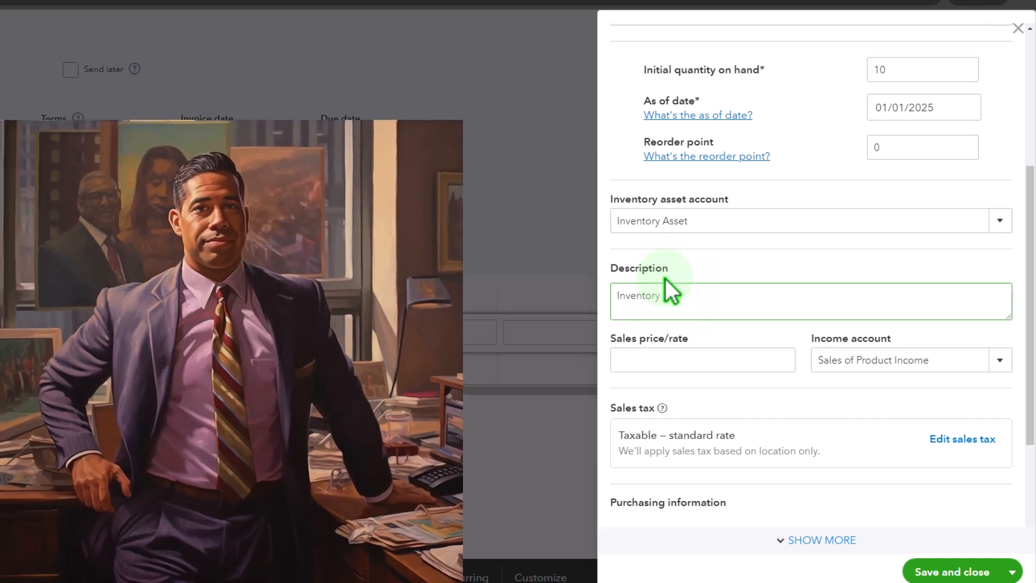
pyautogui.click(679, 299)
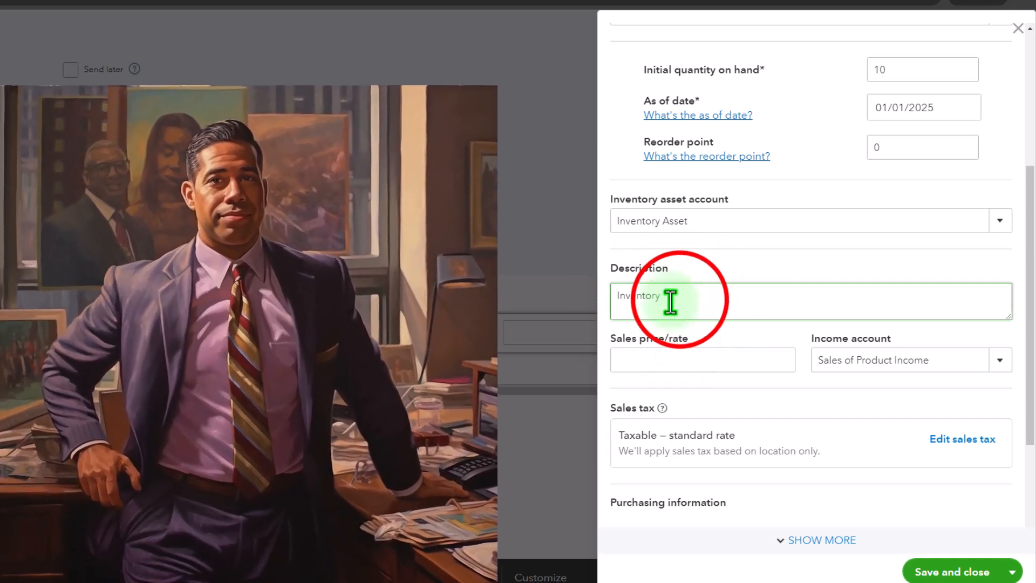
pyautogui.moveTo(679, 300); pyautogui.dragTo(545, 283)
pyautogui.scroll(-2, 734, 346)
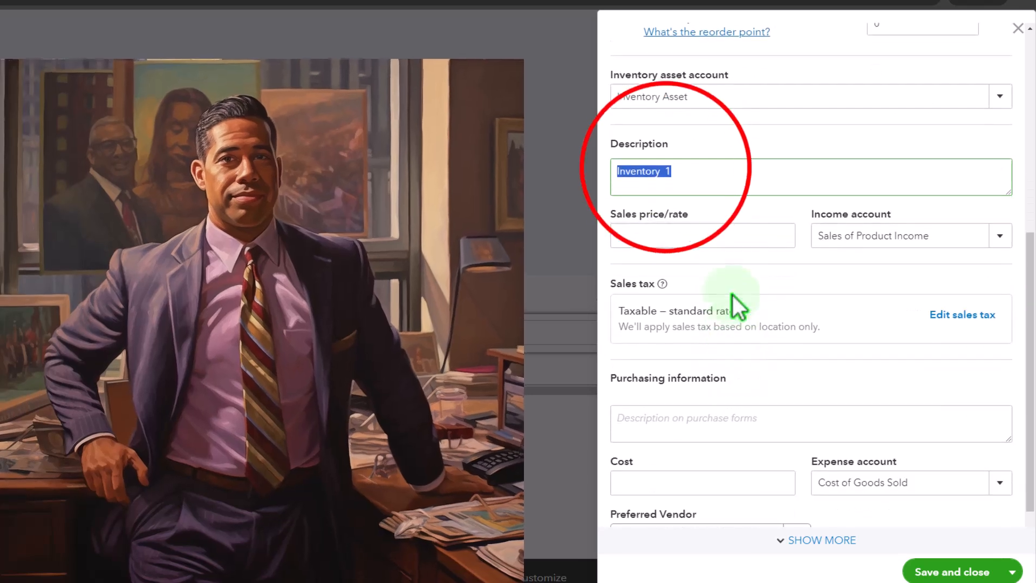
pyautogui.click(666, 171)
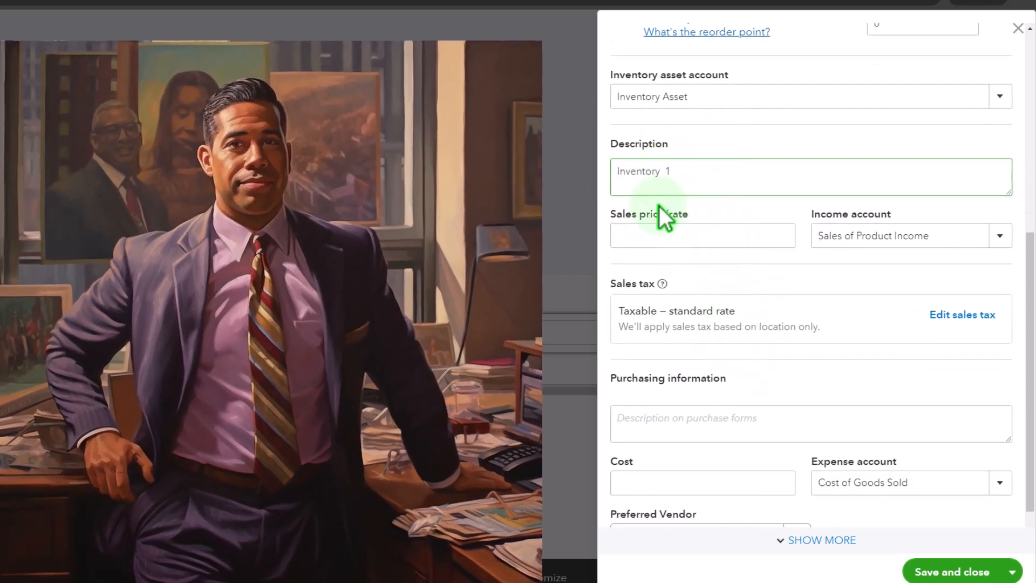
pyautogui.write('Item')
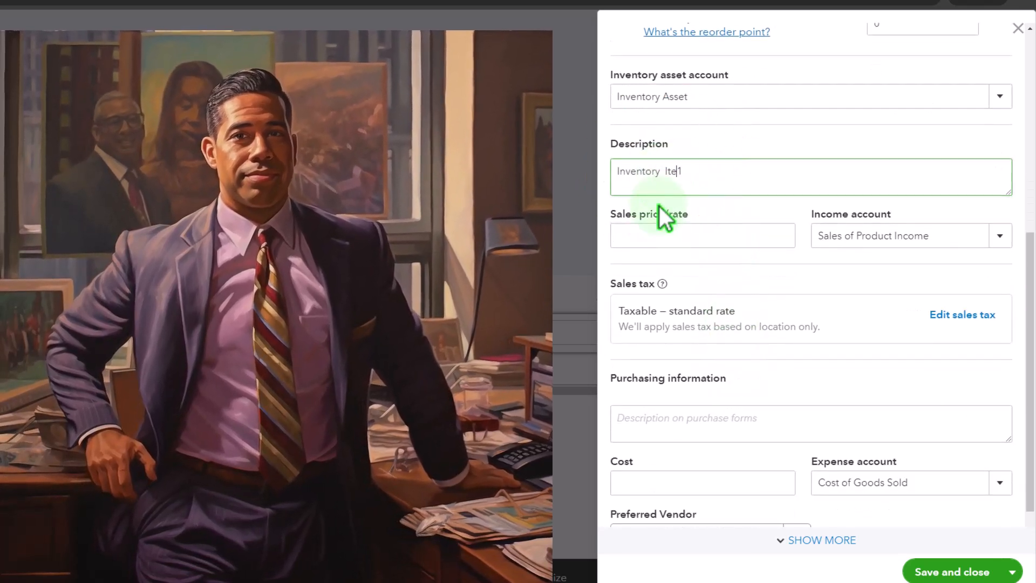
pyautogui.click(691, 170)
pyautogui.moveTo(691, 169); pyautogui.dragTo(540, 166)
pyautogui.hotkey('ctrl', 'c')
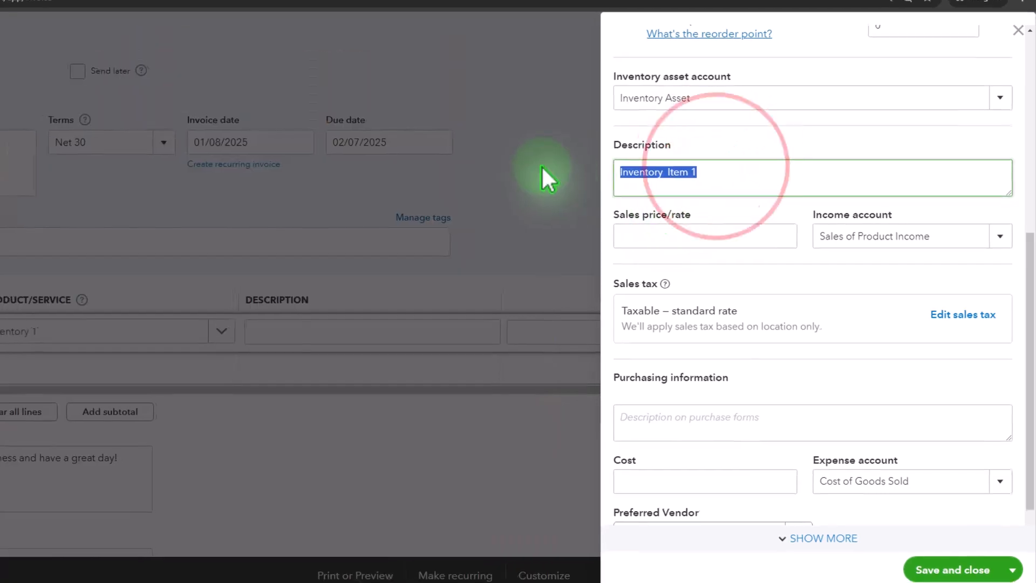
# Step: Switch to Excel, check the invoice's Income amount in cell C4 and return to the QuickBooks item form
pyautogui.click(768, 558)
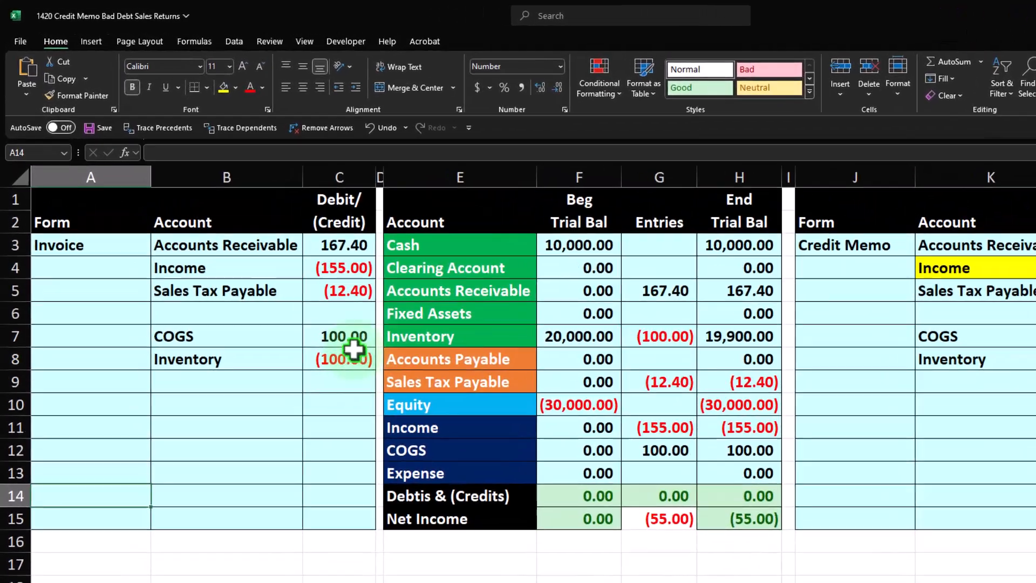
pyautogui.click(289, 225)
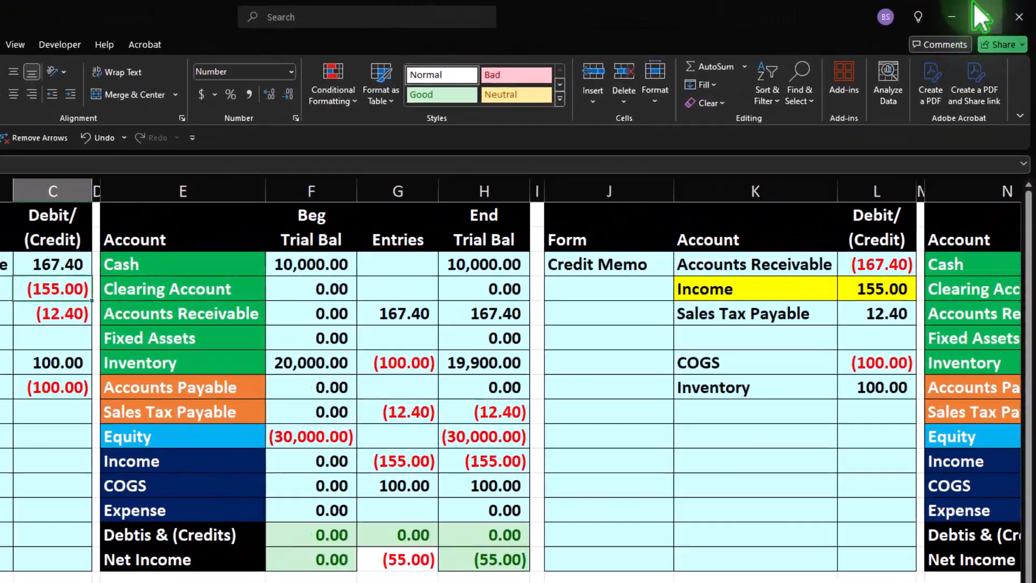
pyautogui.click(970, 13)
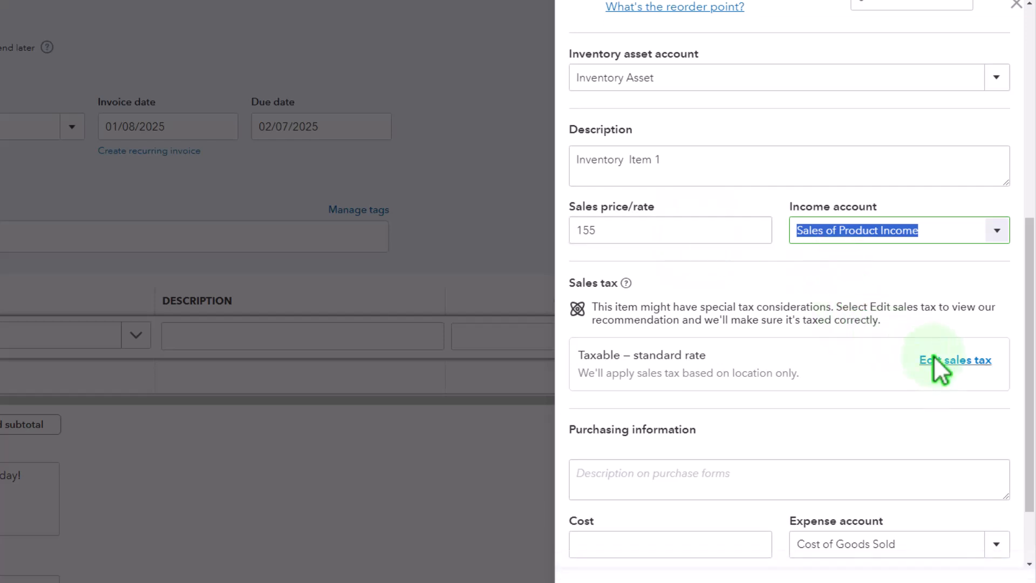
# Step: Paste the sales description as the item's purchase description, set its cost to 100, and save and close the item
pyautogui.scroll(-2, 933, 361)
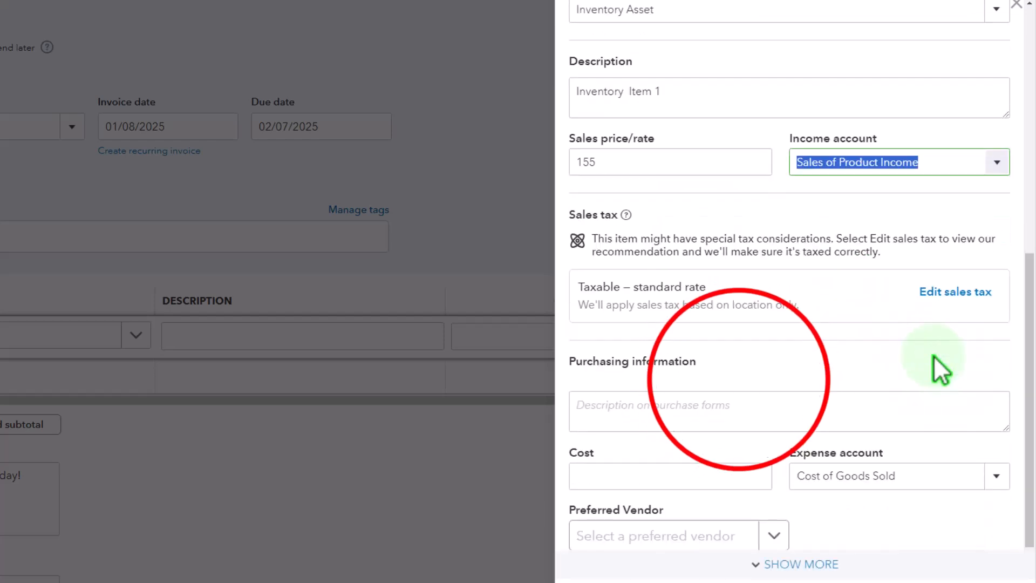
pyautogui.click(738, 382)
pyautogui.hotkey('ctrl', 'v')
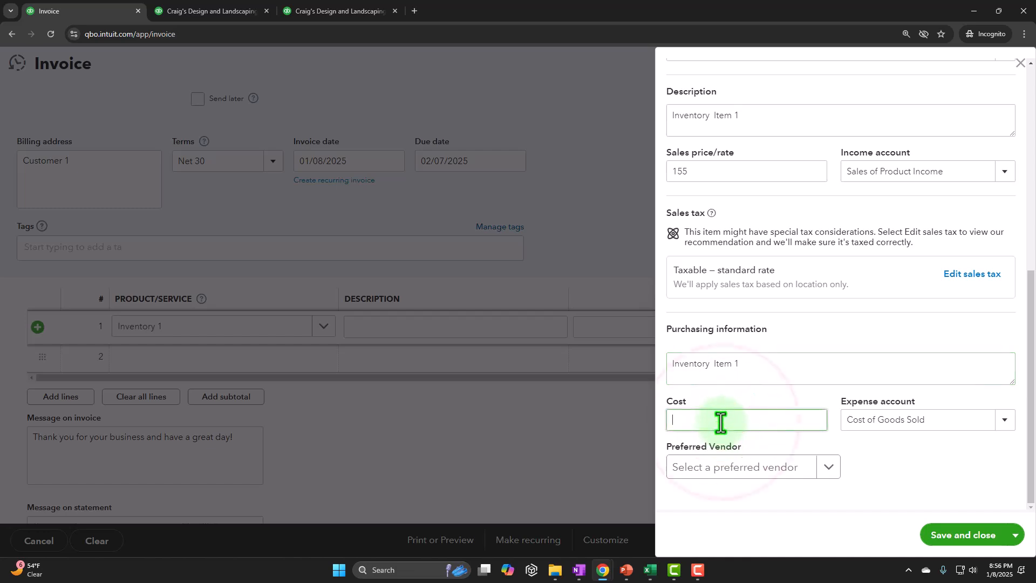
pyautogui.click(721, 421)
pyautogui.write('100')
pyautogui.press('Tab')
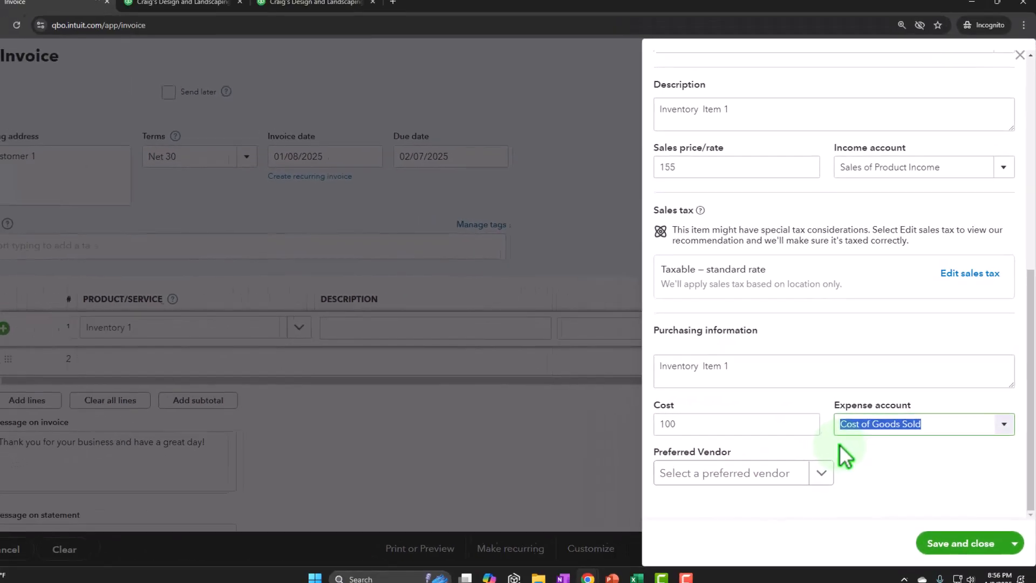
pyautogui.click(966, 544)
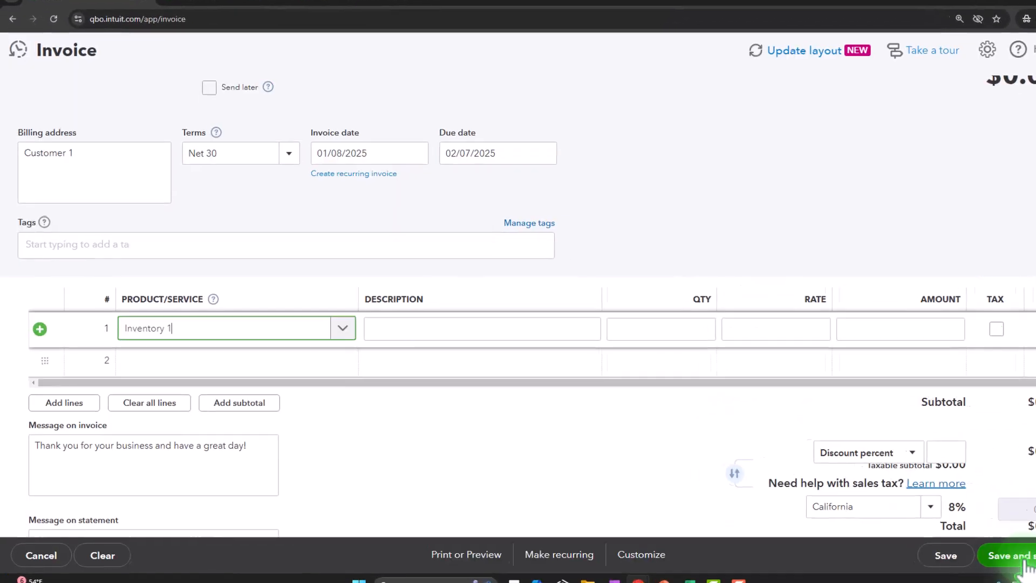
# Step: Fill the first invoice line with the item's description, quantity 1 and rate 155, and review the invoice totals
pyautogui.click(465, 328)
pyautogui.press('Tab')
pyautogui.press('Tab')
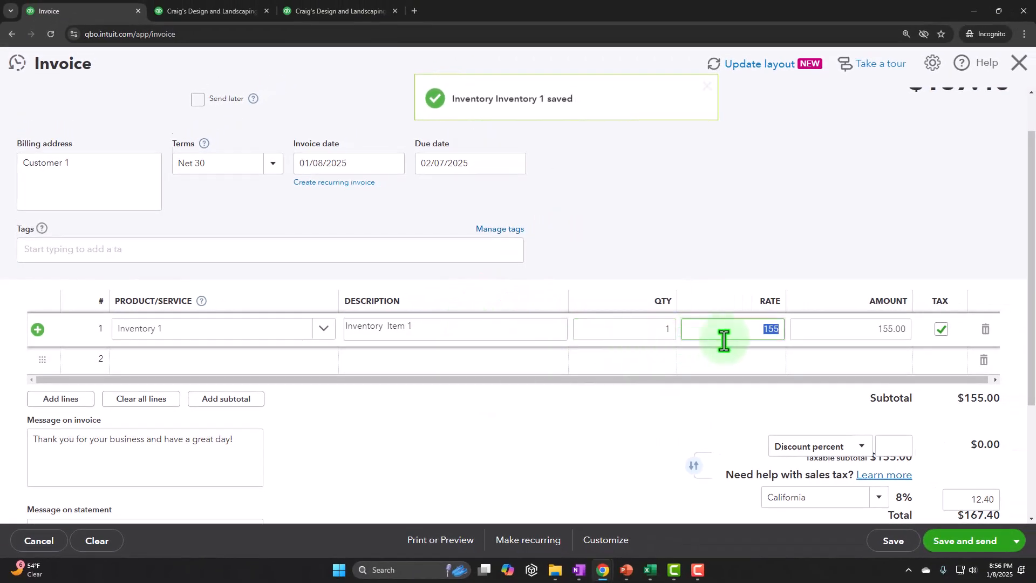
pyautogui.scroll(-1, 909, 282)
pyautogui.scroll(-1, 934, 282)
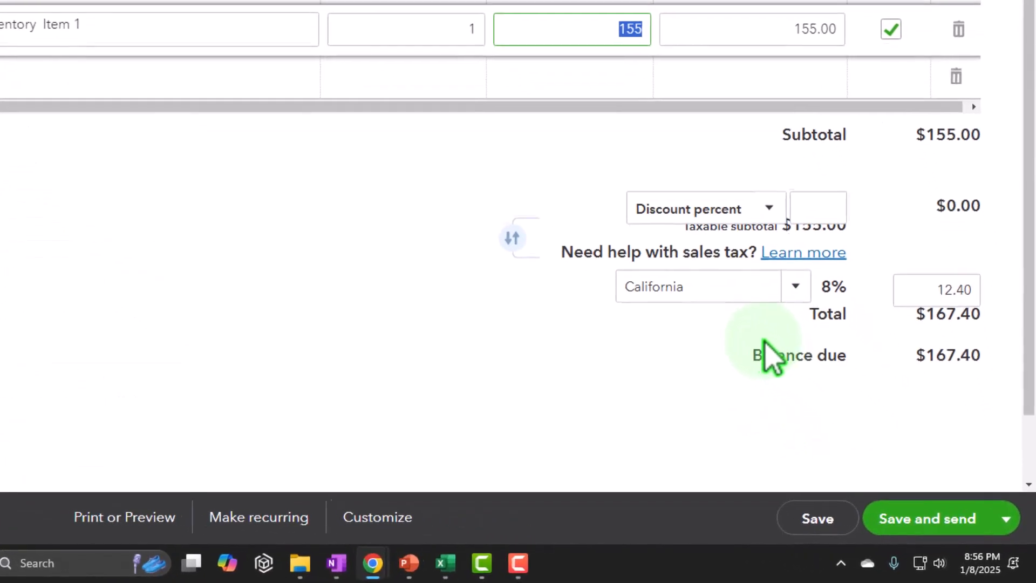
# Step: Check the matching entries in the Excel worksheet, return to QuickBooks Online, and save and close the invoice
pyautogui.click(608, 567)
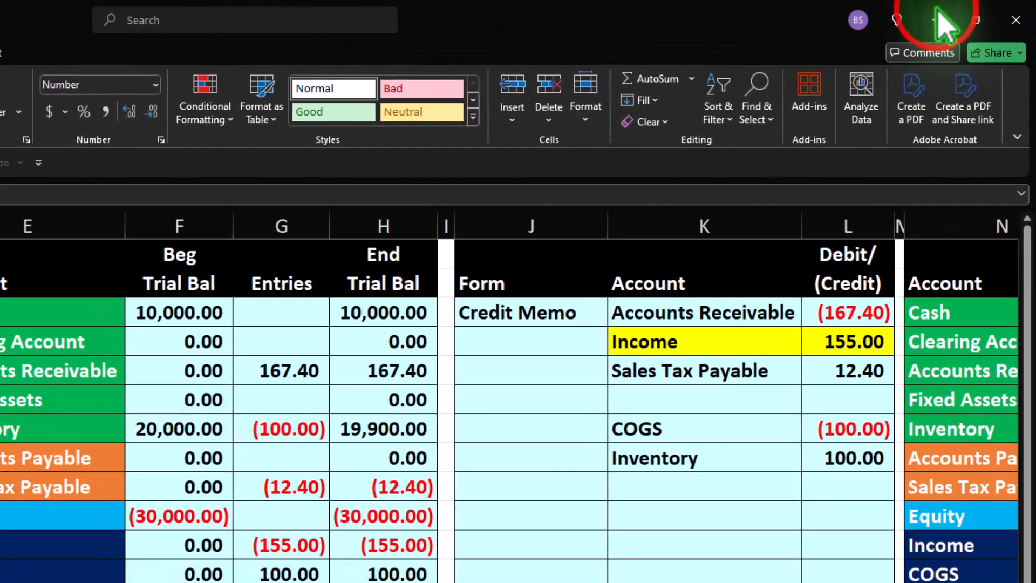
pyautogui.click(937, 13)
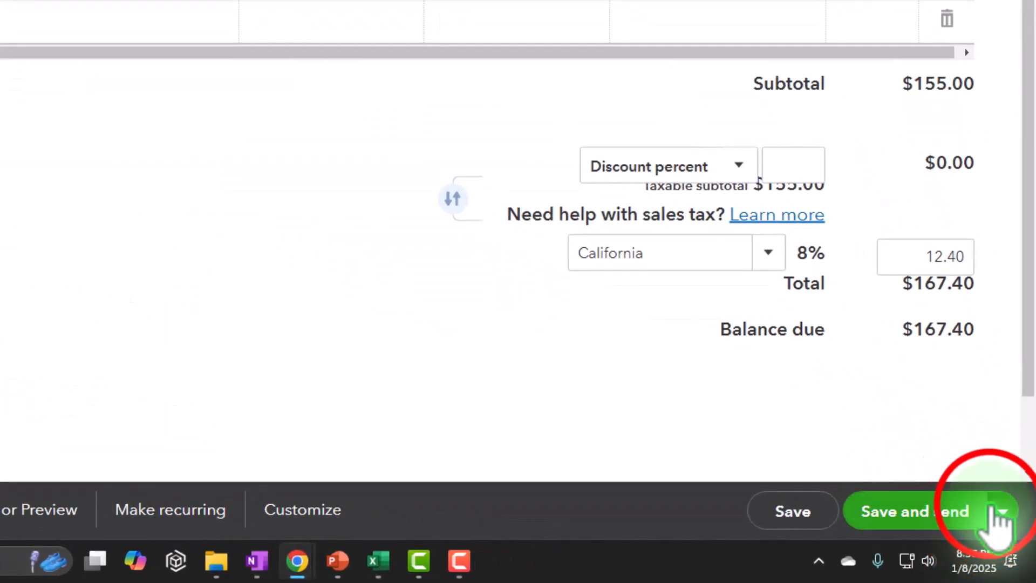
pyautogui.click(1001, 512)
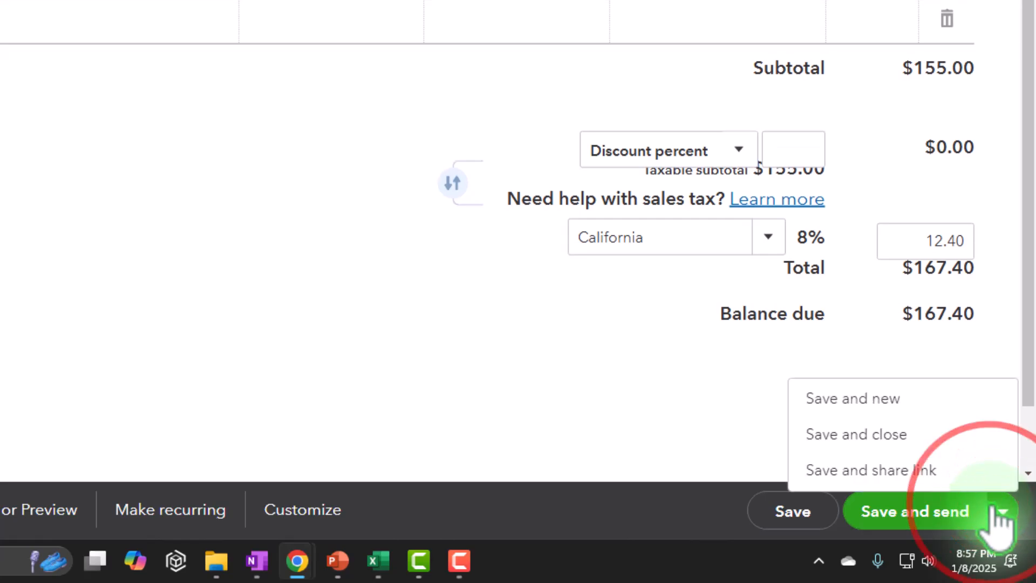
pyautogui.click(890, 433)
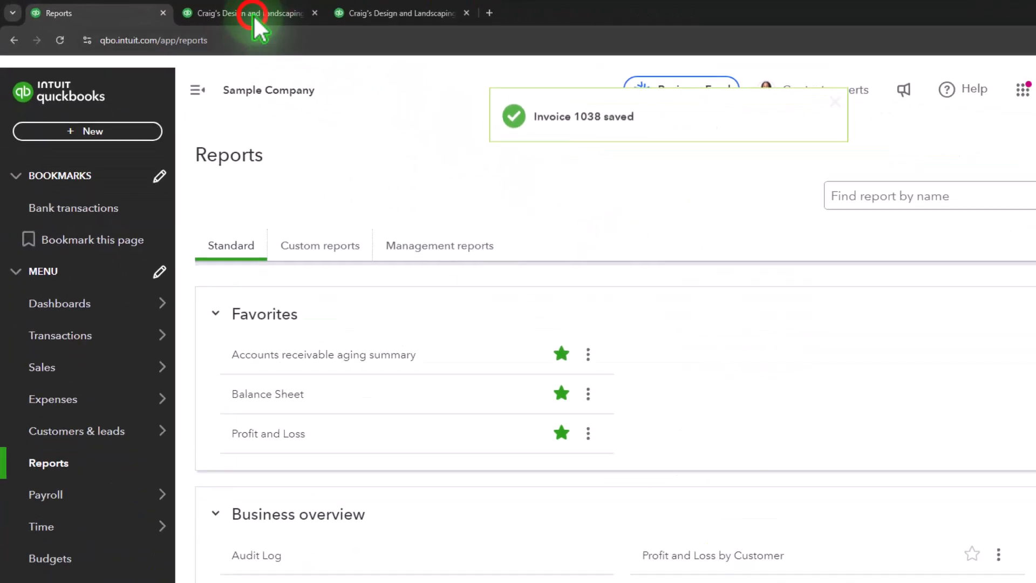
# Step: Rerun the Balance Sheet, open the 2025 Accounts Receivable transaction detail to check the invoice, and return to the summary
pyautogui.click(254, 14)
pyautogui.click(618, 108)
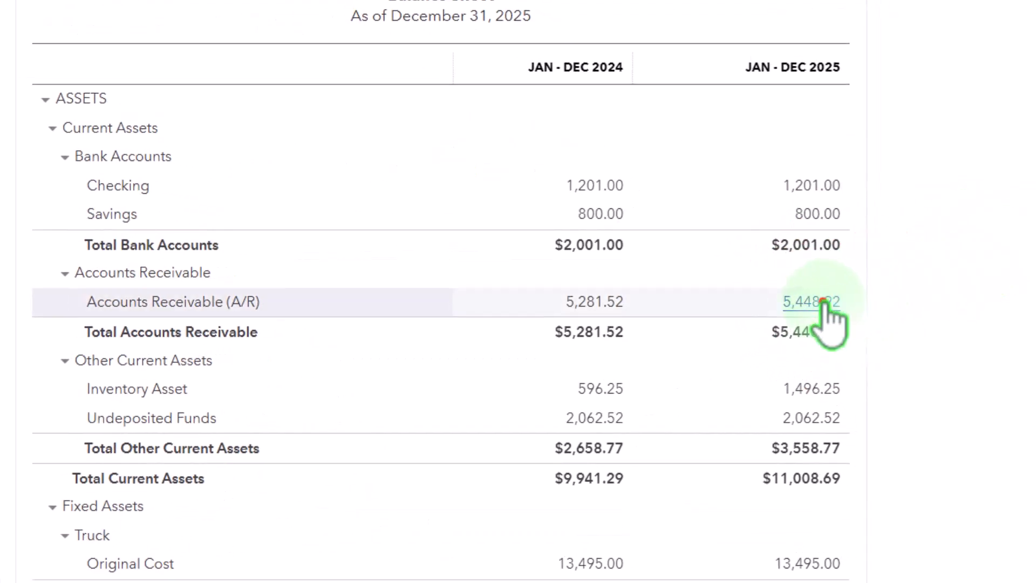
pyautogui.click(823, 302)
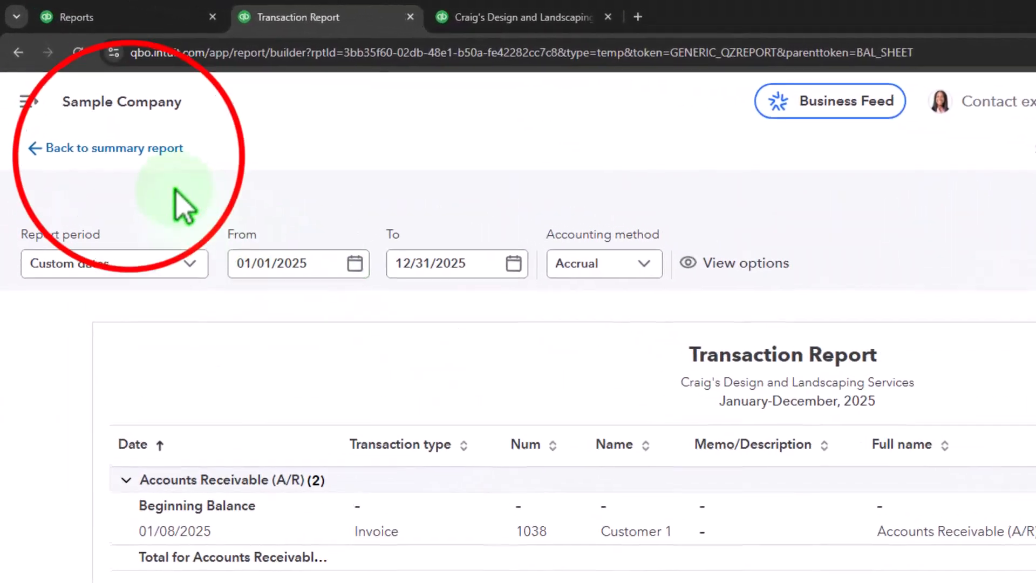
pyautogui.click(108, 148)
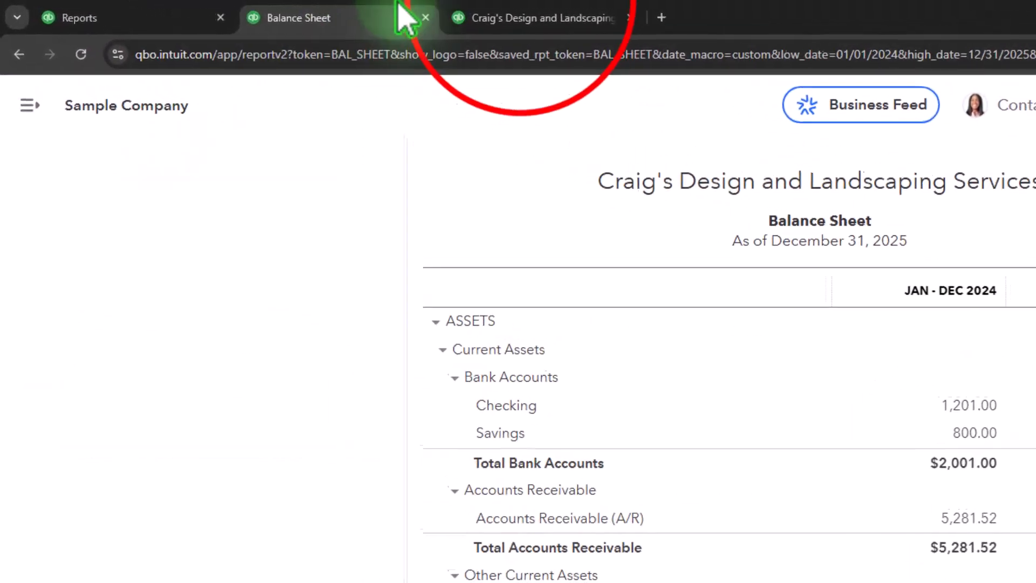
# Step: Rerun the Profit and Loss report and examine the 2025 Sales of Product Income and Cost of Goods Sold
pyautogui.click(534, 18)
pyautogui.click(634, 162)
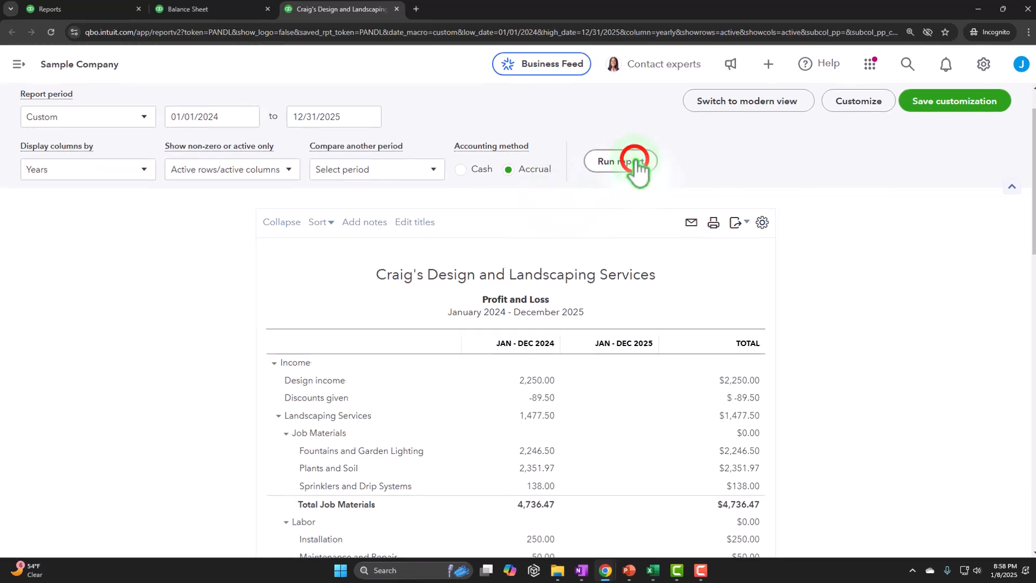
pyautogui.scroll(-8, 797, 275)
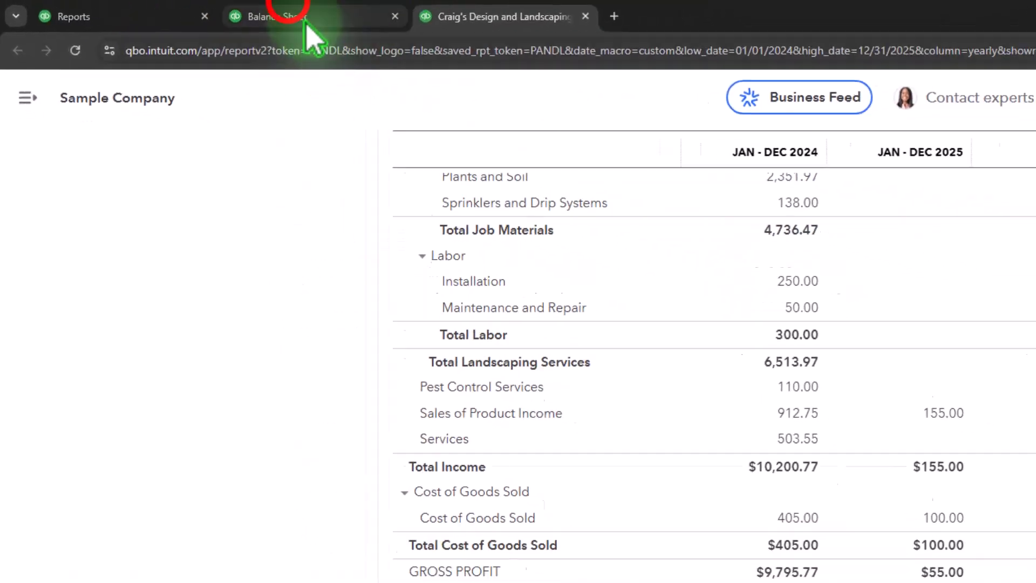
# Step: Open the 2025 Board of Equalization Payable transaction detail from the Balance Sheet and return to the summary
pyautogui.click(319, 26)
pyautogui.scroll(-6, 191, 281)
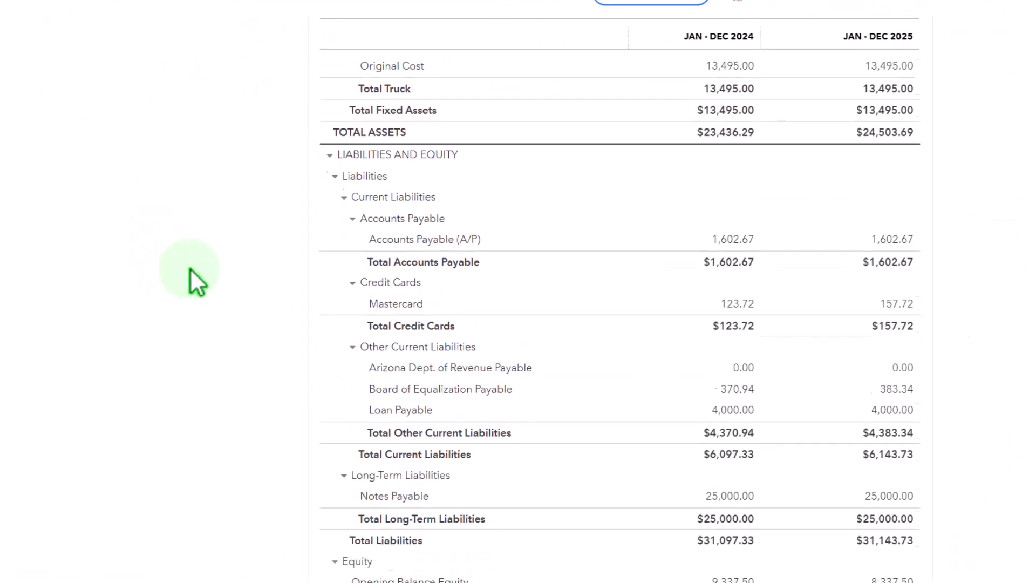
pyautogui.scroll(-2, 197, 282)
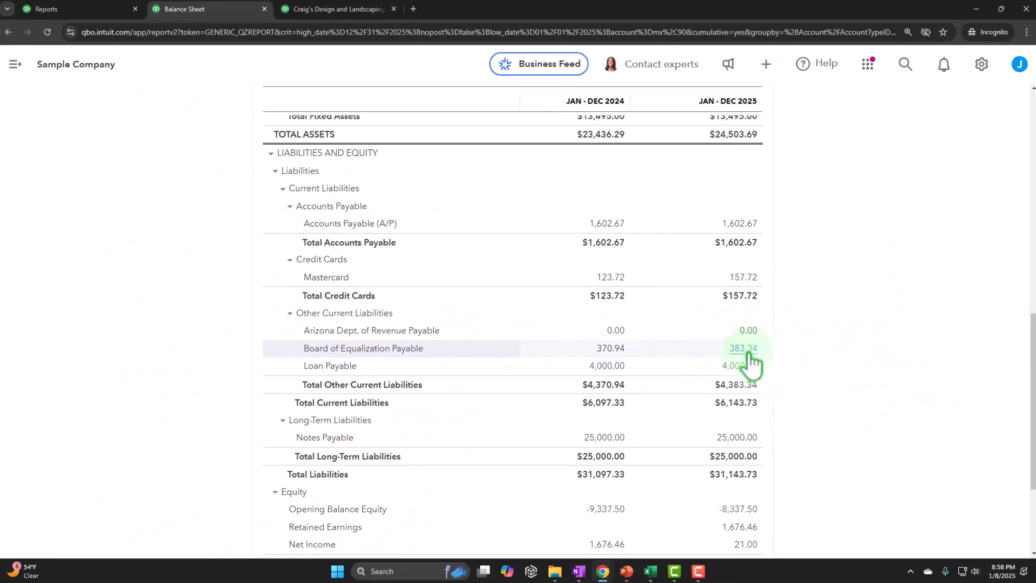
pyautogui.click(743, 349)
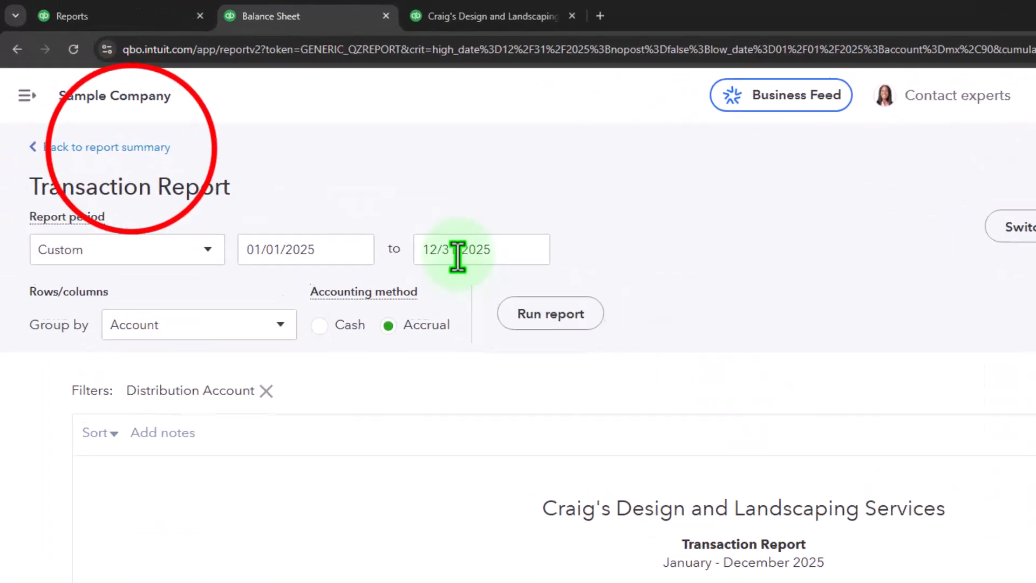
pyautogui.click(121, 132)
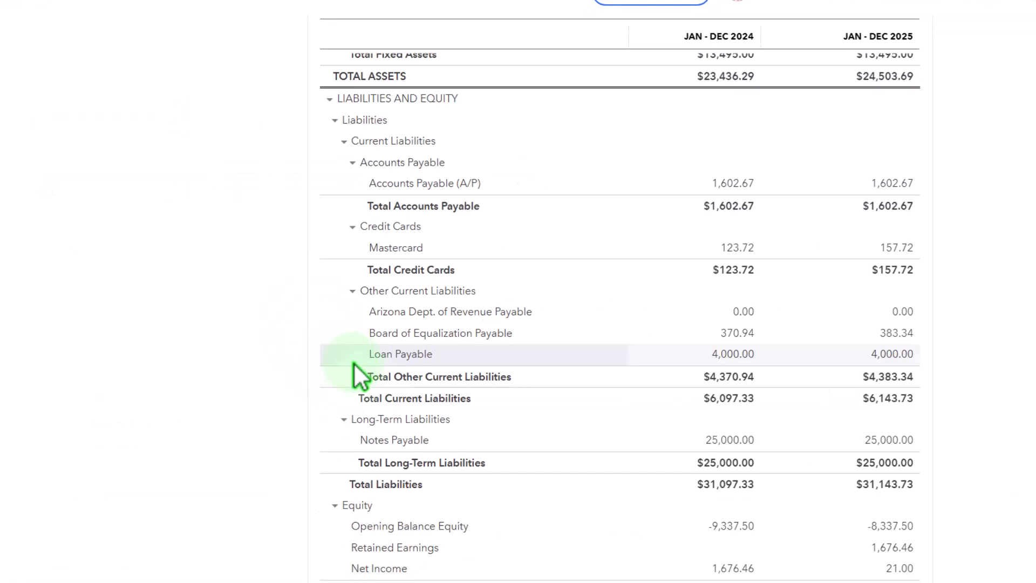
# Step: Check the 2025 Inventory Asset transaction detail from the Balance Sheet, and review the Profit and Loss and Balance Sheet again
pyautogui.scroll(8, 360, 376)
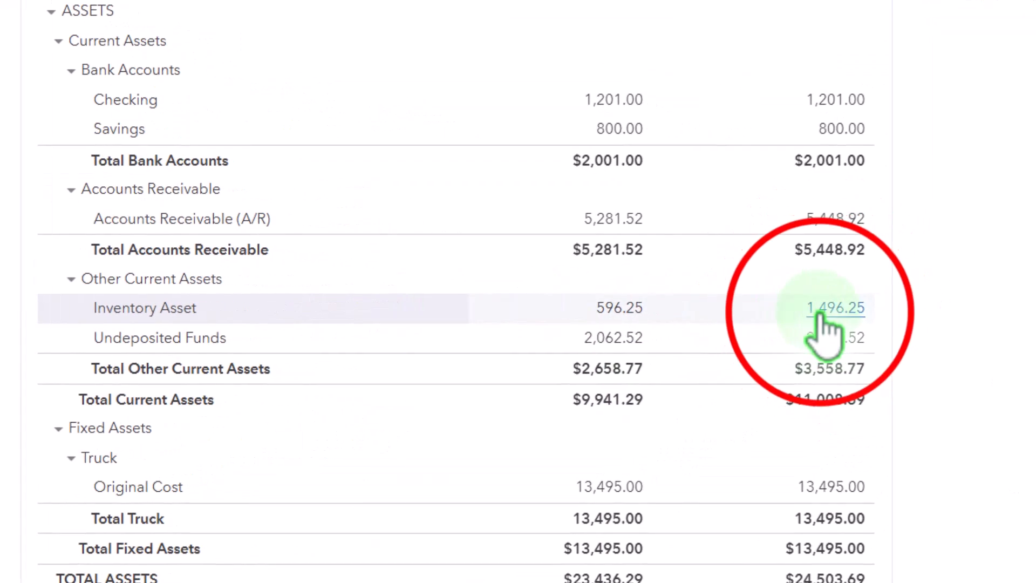
pyautogui.click(814, 311)
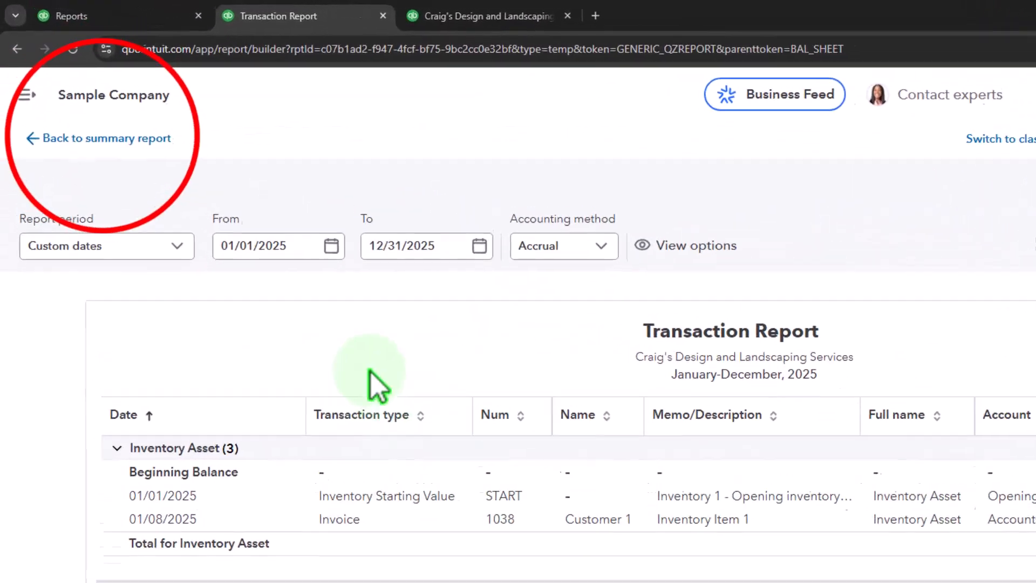
pyautogui.click(105, 138)
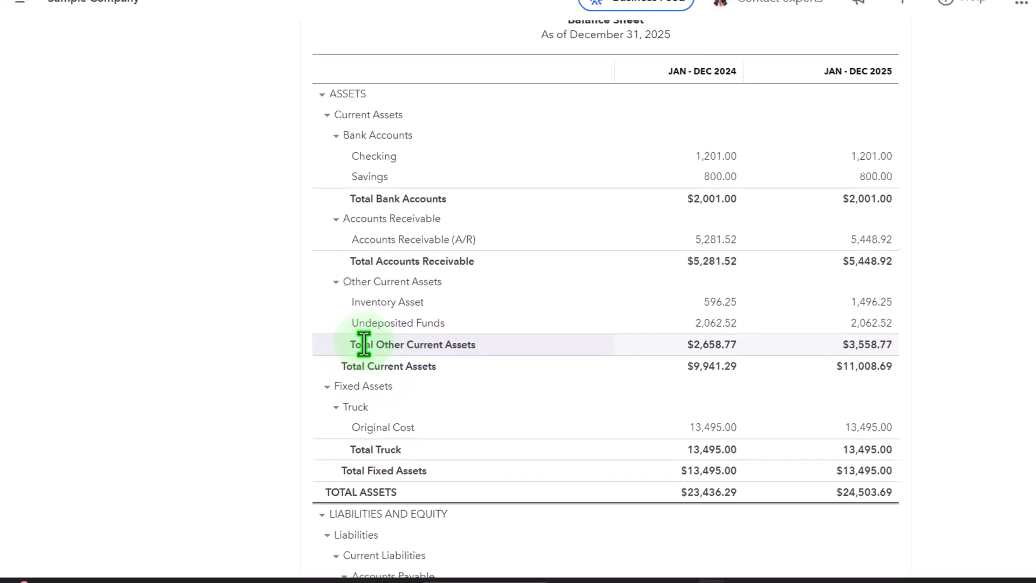
pyautogui.click(373, 16)
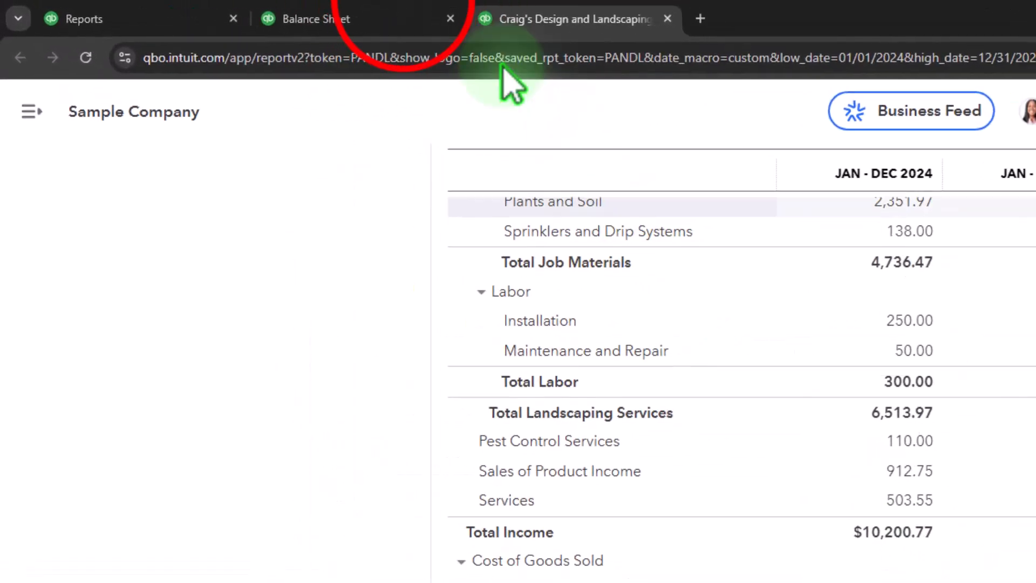
pyautogui.click(402, 20)
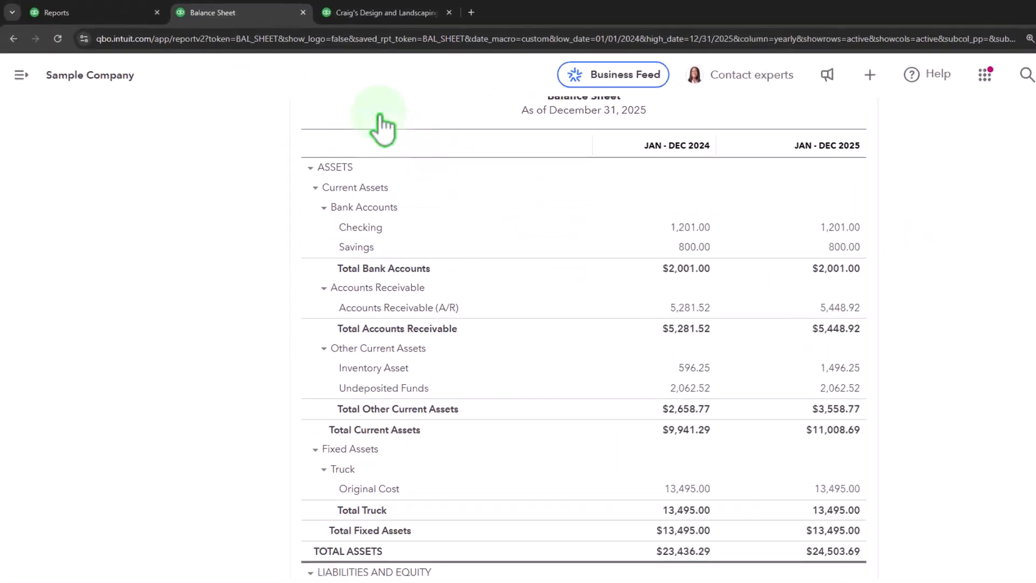
# Step: Open the sales invoices list, filter it to invoices not due yet, and look through the listed invoices
pyautogui.click(133, 15)
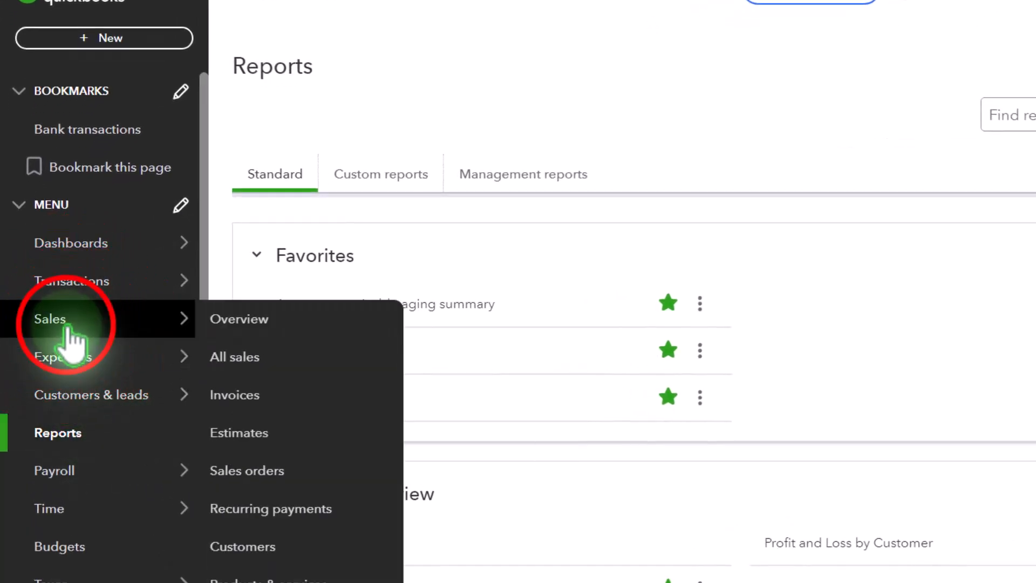
pyautogui.click(64, 324)
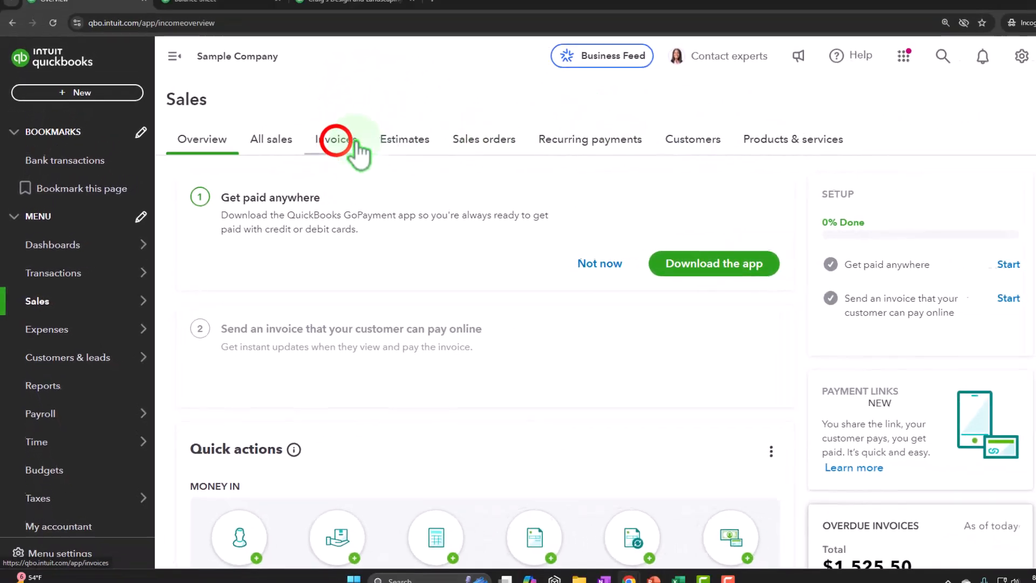
pyautogui.click(349, 143)
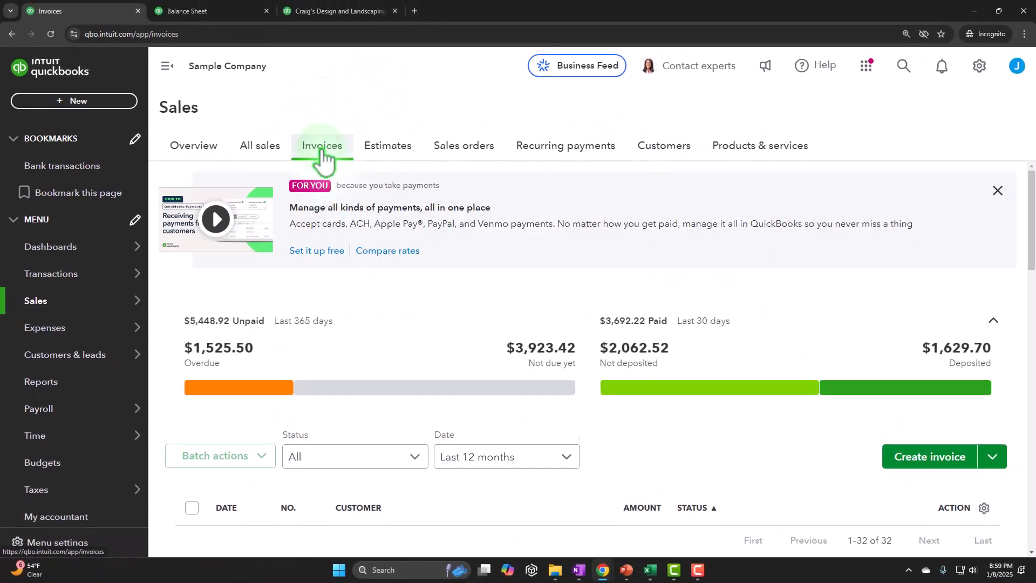
pyautogui.scroll(-4, 359, 301)
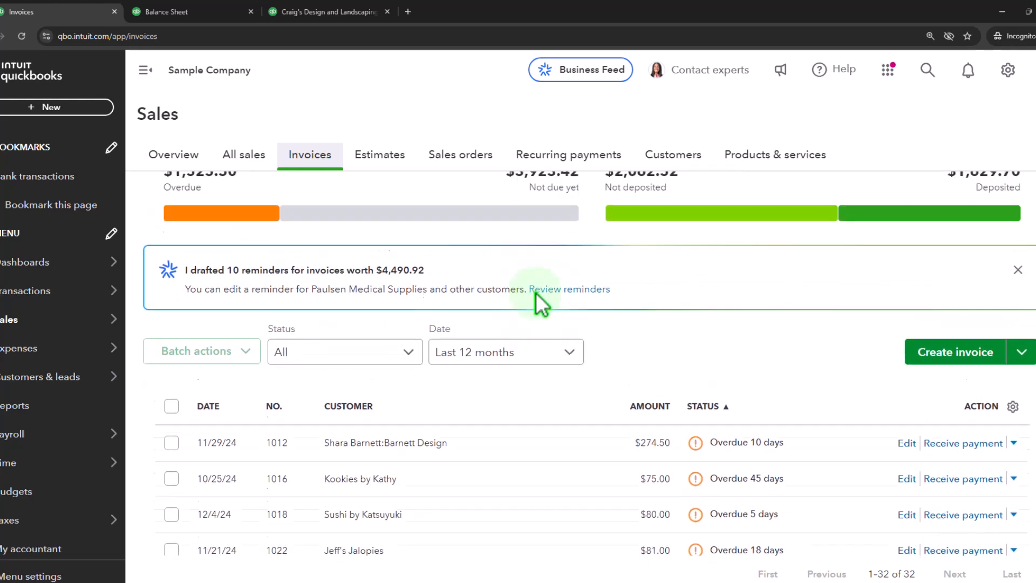
pyautogui.scroll(2, 539, 302)
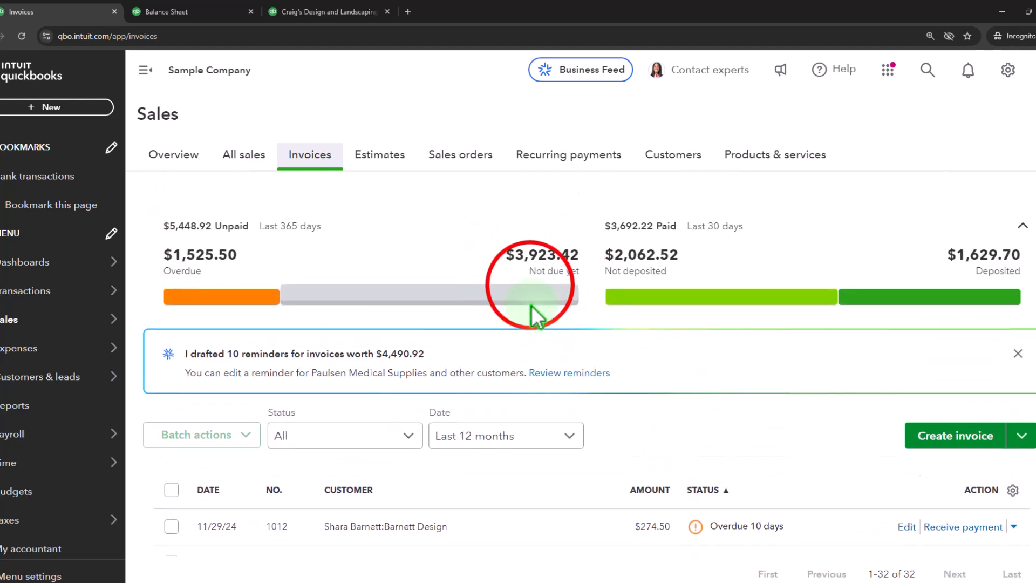
pyautogui.click(535, 296)
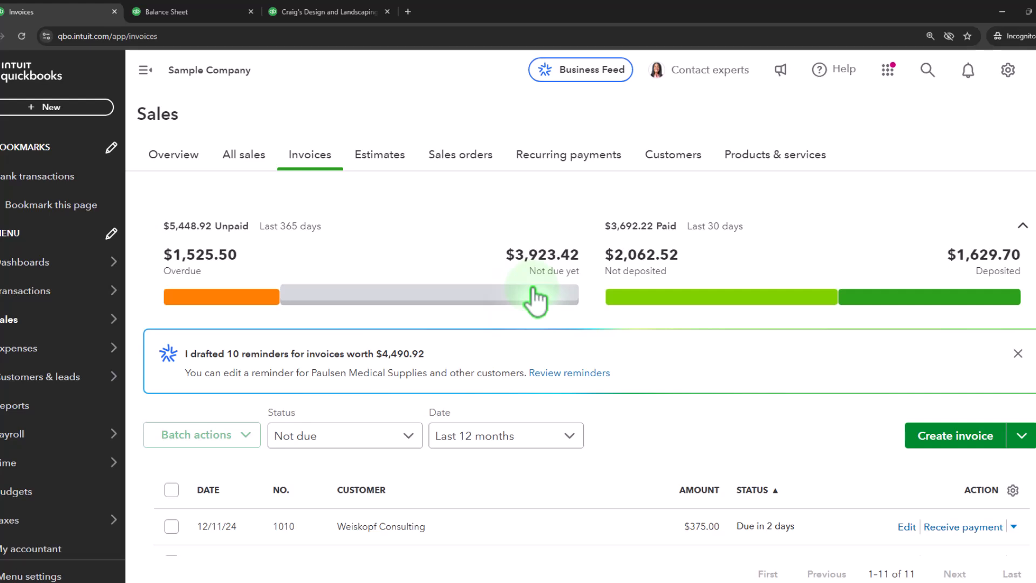
pyautogui.scroll(-6, 533, 290)
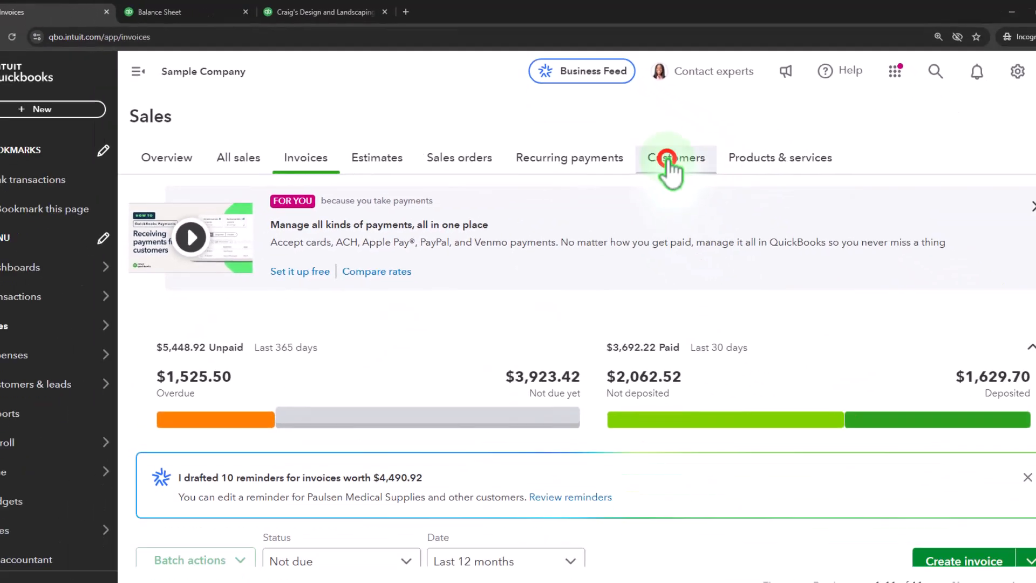
# Step: Filter the customers list to open invoices and open Customer 1 to view the transaction list
pyautogui.click(668, 158)
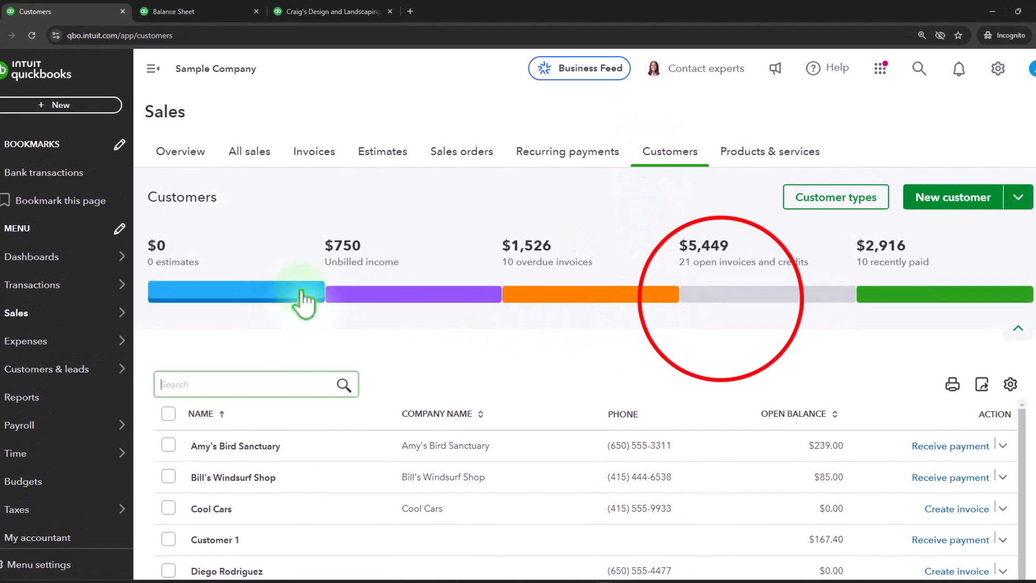
pyautogui.click(722, 306)
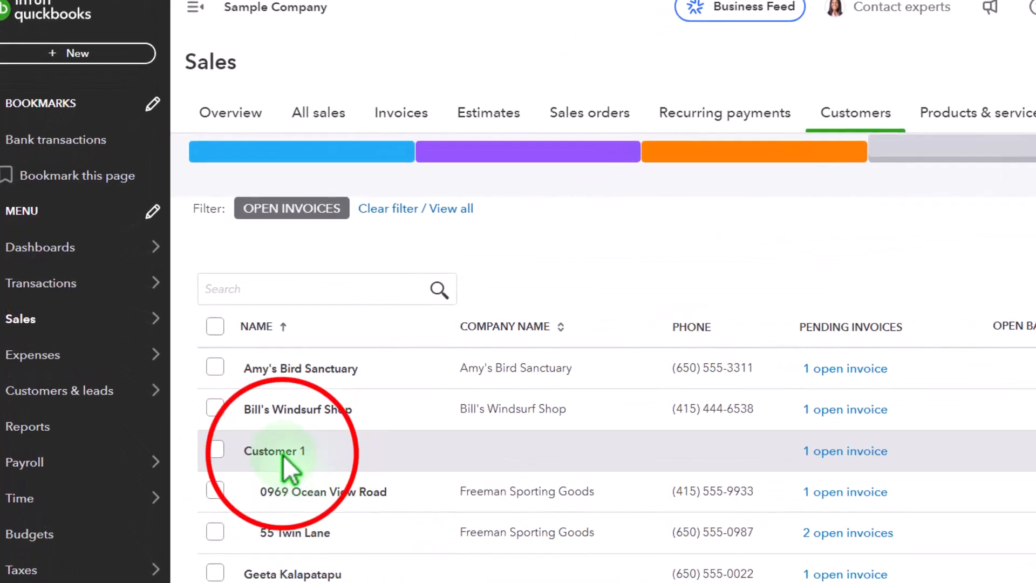
pyautogui.click(274, 451)
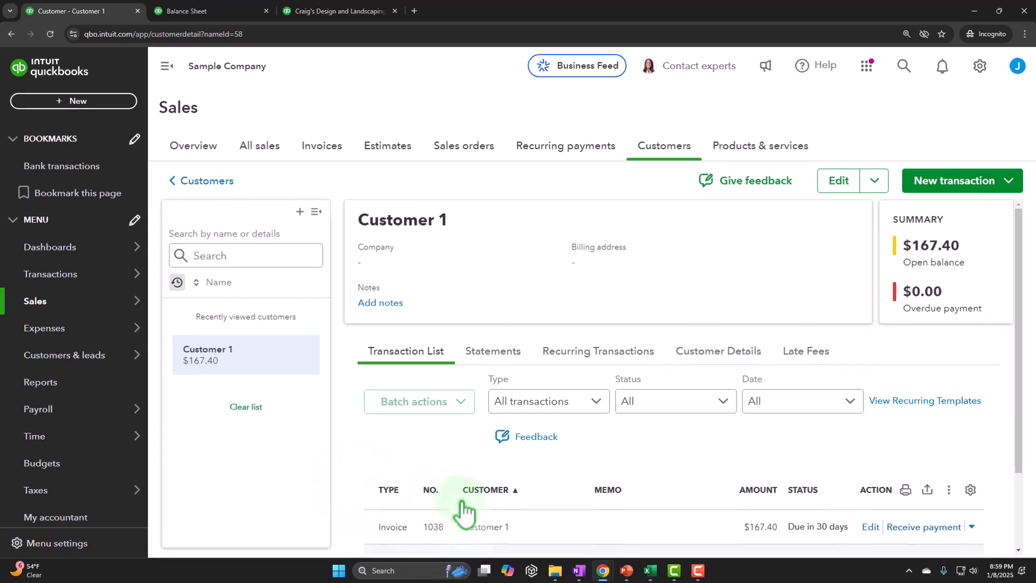
pyautogui.scroll(-2, 529, 501)
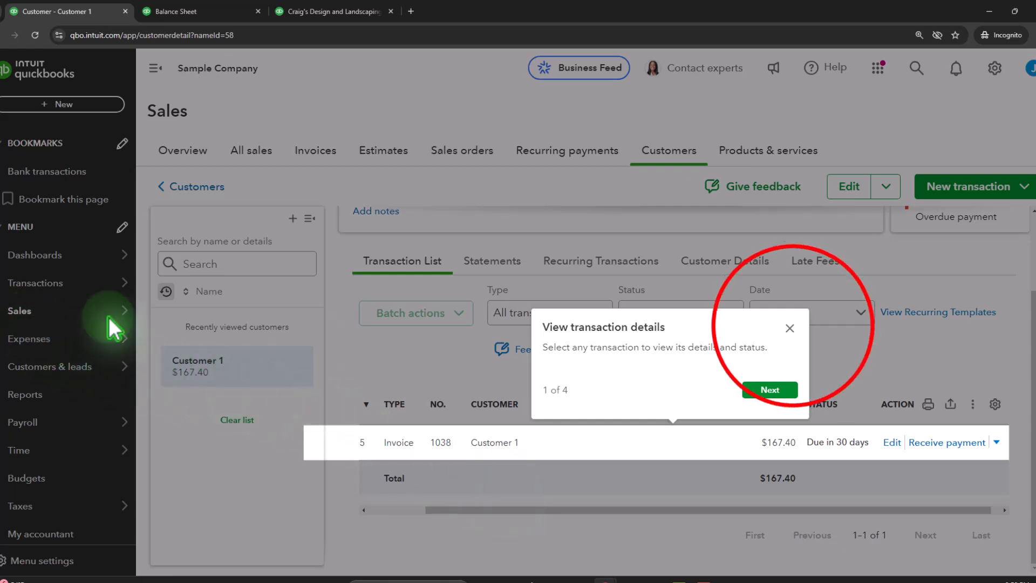
# Step: Dismiss the transaction details tour, open the reports list and duplicate it in a new browser tab placed after the existing ones
pyautogui.click(789, 327)
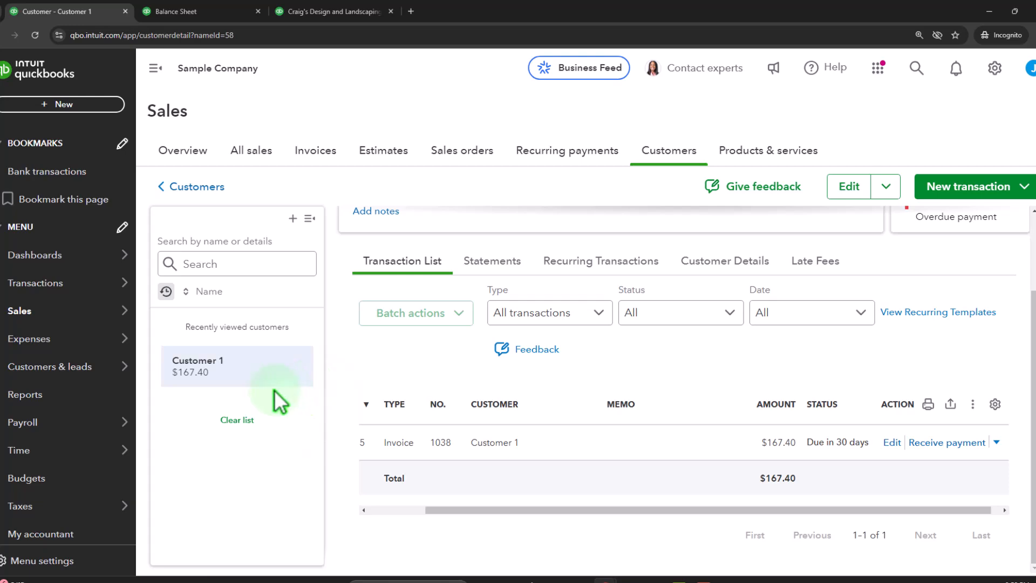
pyautogui.click(64, 397)
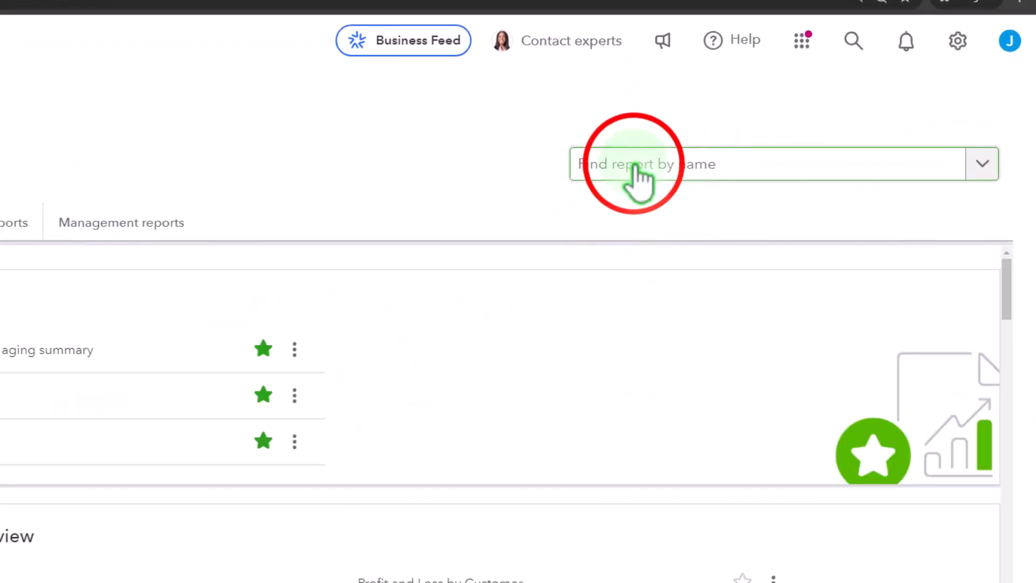
pyautogui.click(636, 167)
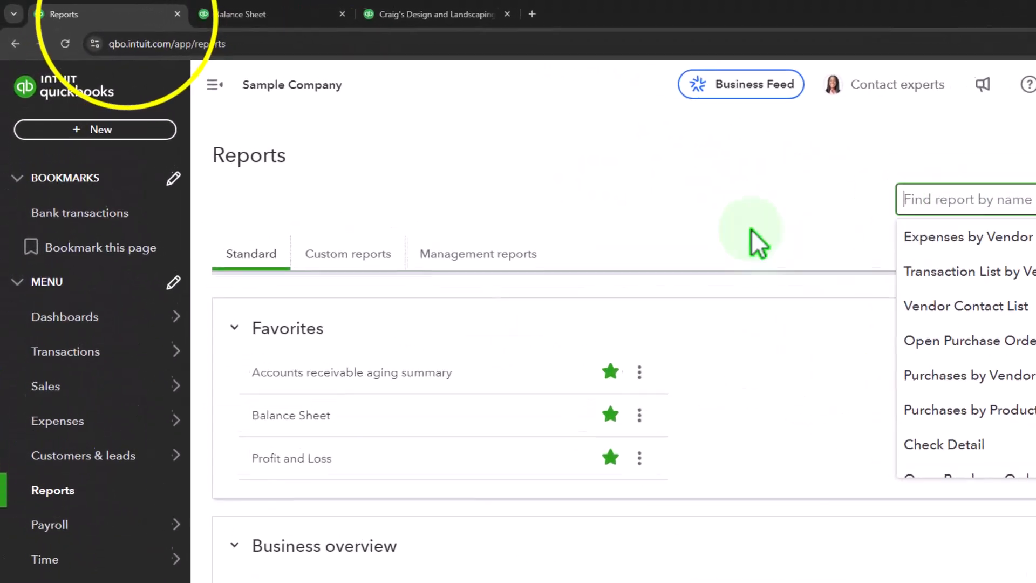
pyautogui.rightClick(129, 19)
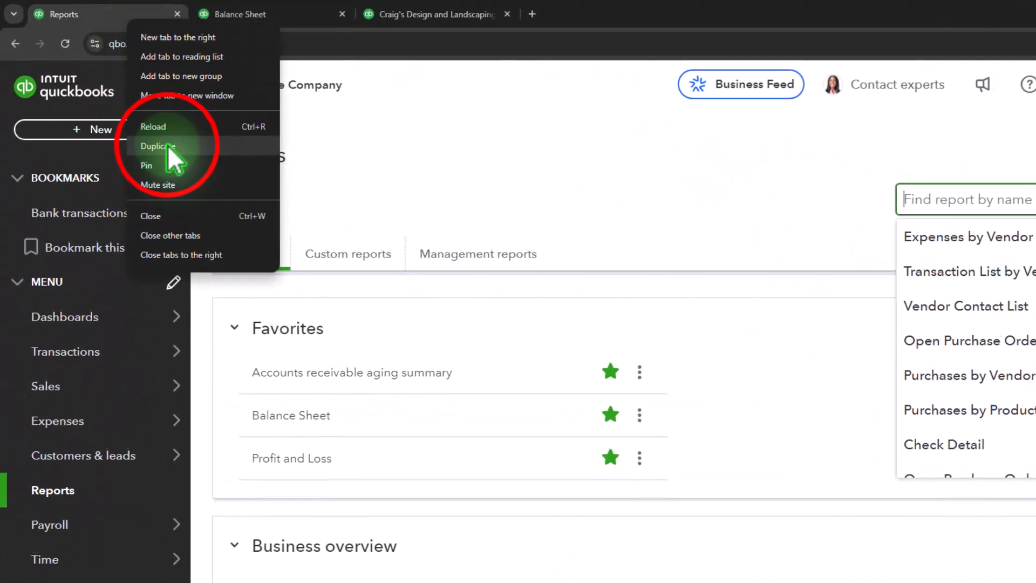
pyautogui.click(161, 146)
pyautogui.moveTo(251, 21); pyautogui.dragTo(614, 7)
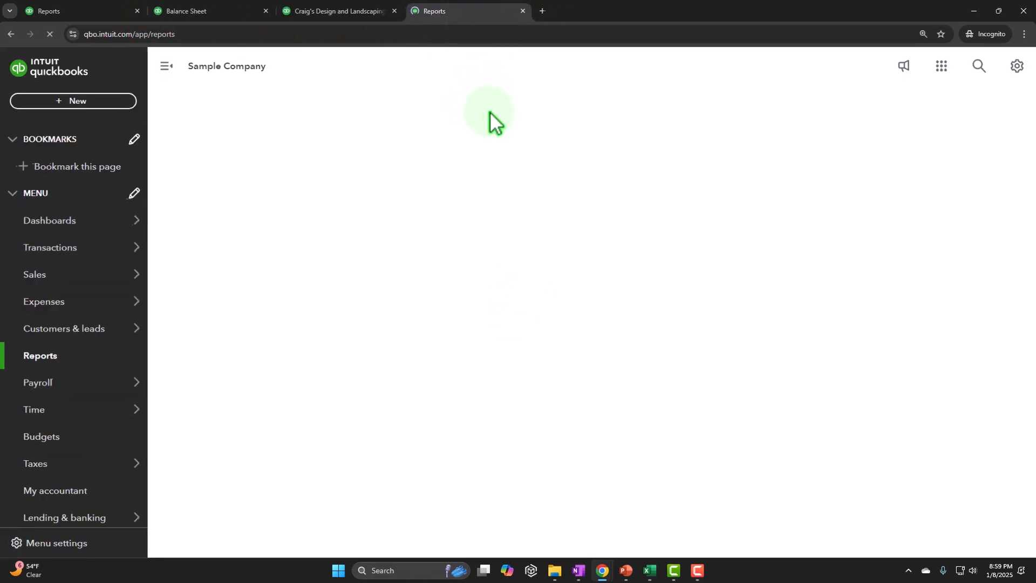
# Step: Open the Inventory Valuation Summary report and run it as of 01/16/2025 to review inventory quantities and values
pyautogui.click(644, 217)
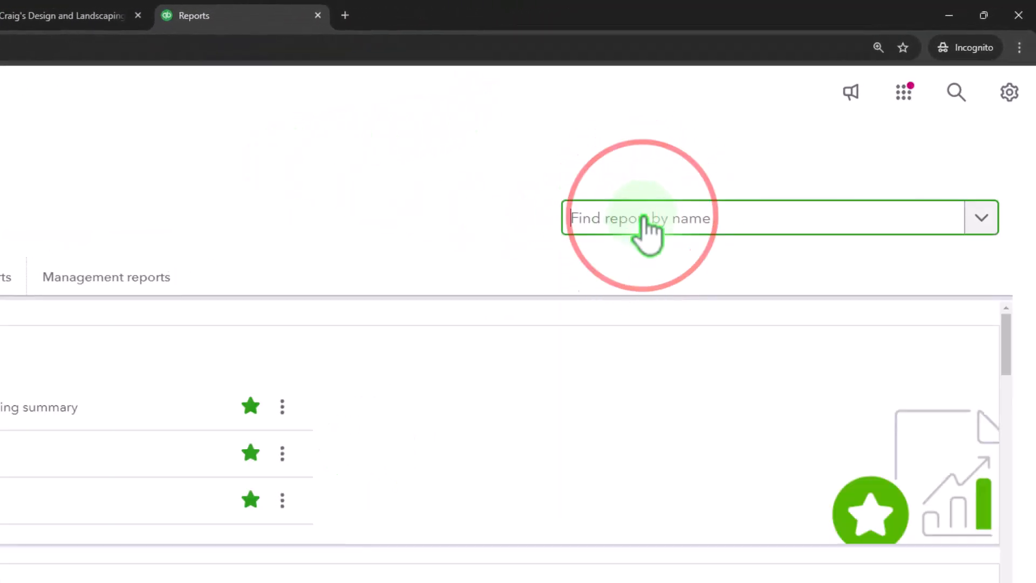
pyautogui.write('inve')
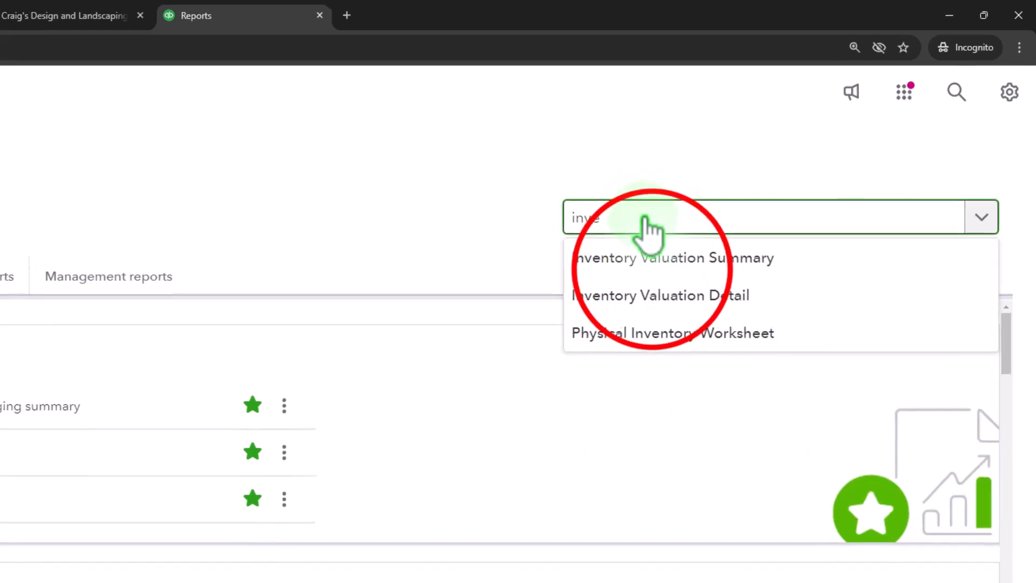
pyautogui.click(645, 260)
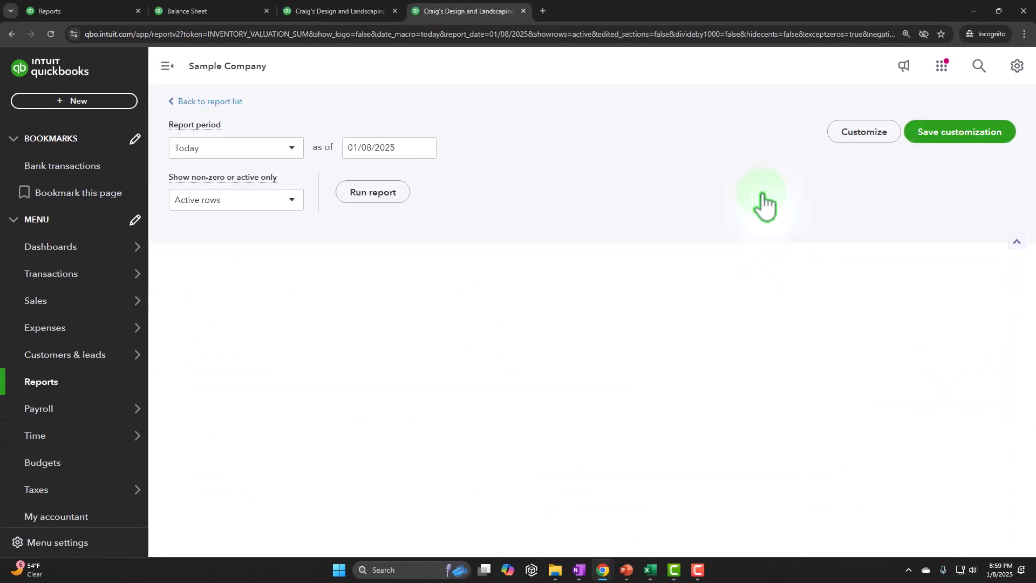
pyautogui.scroll(-3, 760, 201)
pyautogui.scroll(3, 276, 336)
pyautogui.click(395, 171)
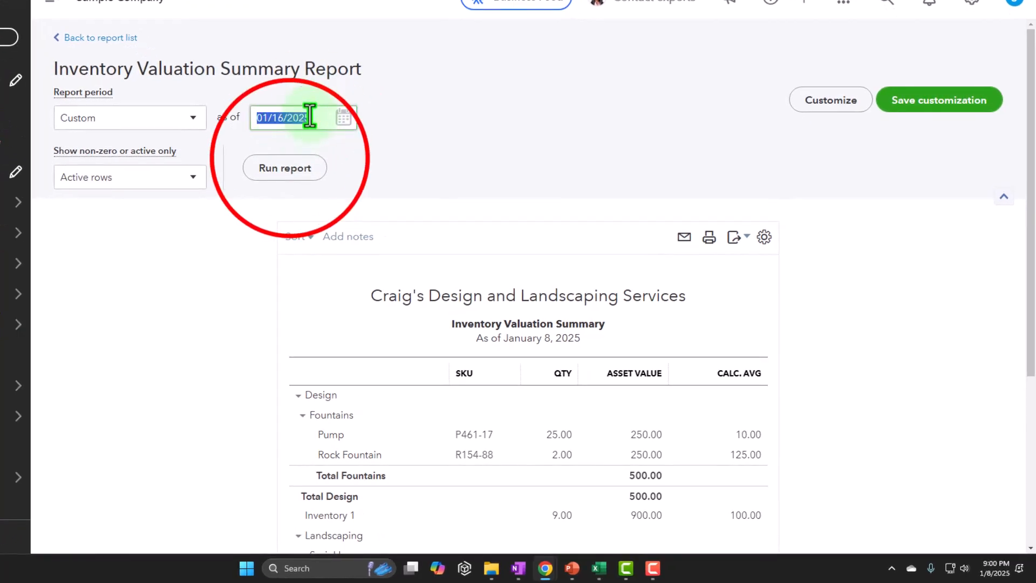
pyautogui.click(291, 168)
pyautogui.scroll(-3, 224, 221)
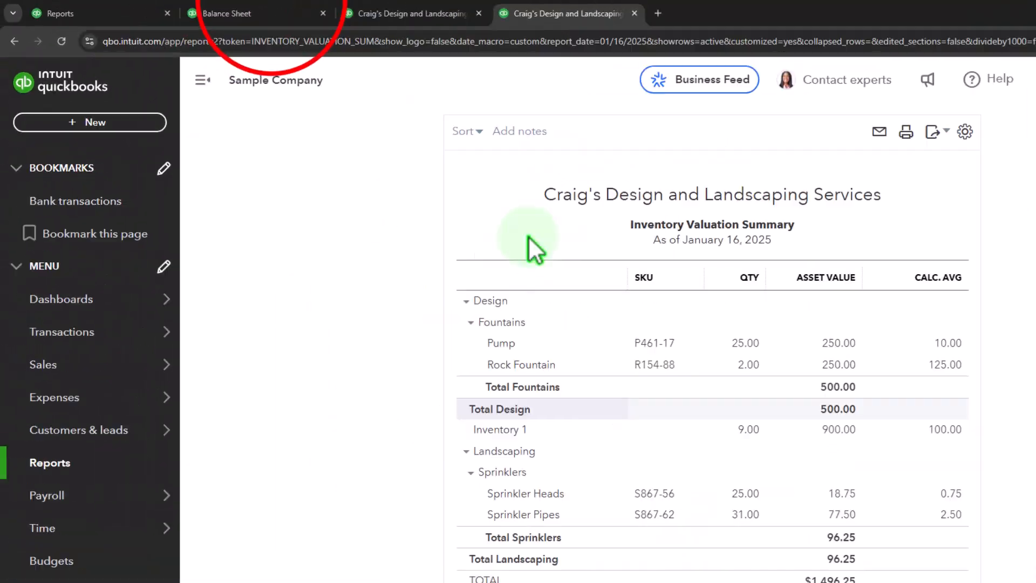
# Step: Go from the reports list to the sales customers list, collapse the navigation menu and open Customer 1's transaction list
pyautogui.click(269, 13)
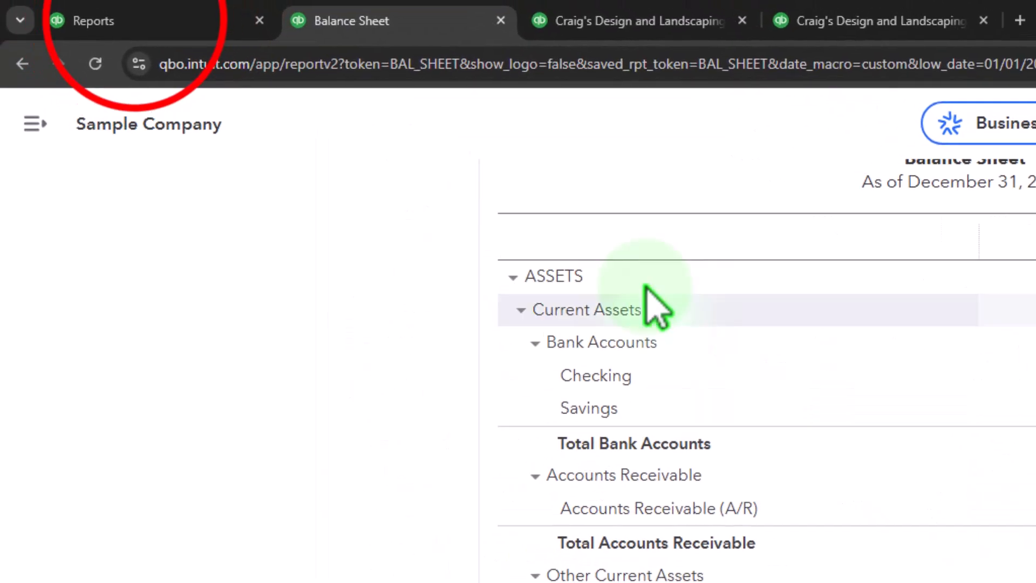
pyautogui.click(94, 20)
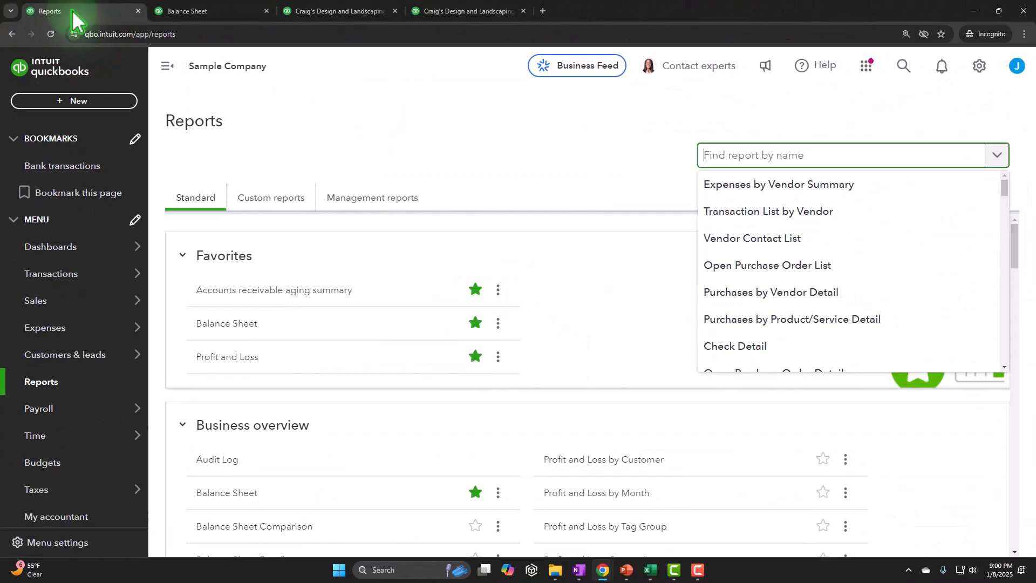
pyautogui.click(617, 165)
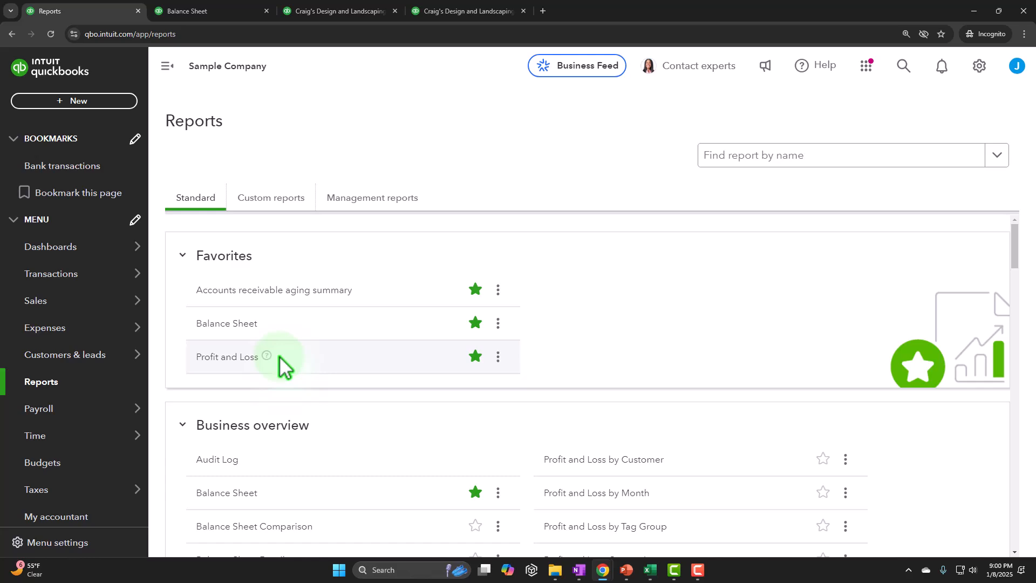
pyautogui.click(52, 304)
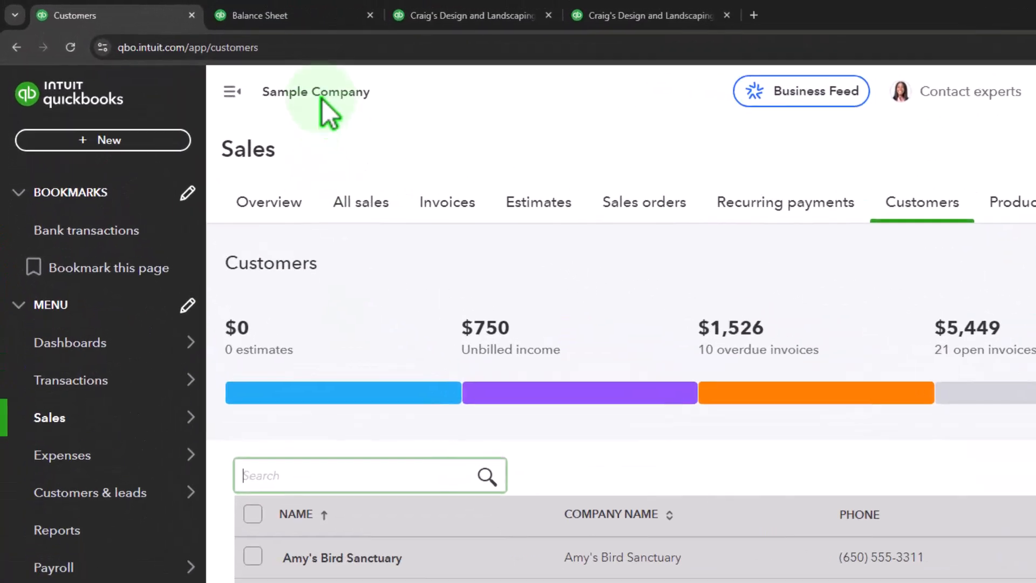
pyautogui.click(232, 92)
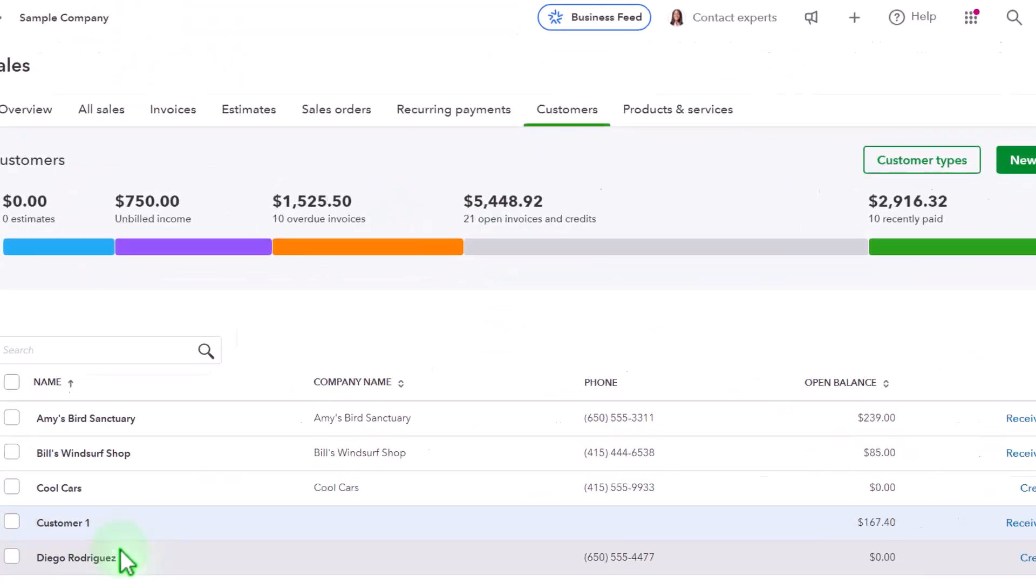
pyautogui.click(94, 511)
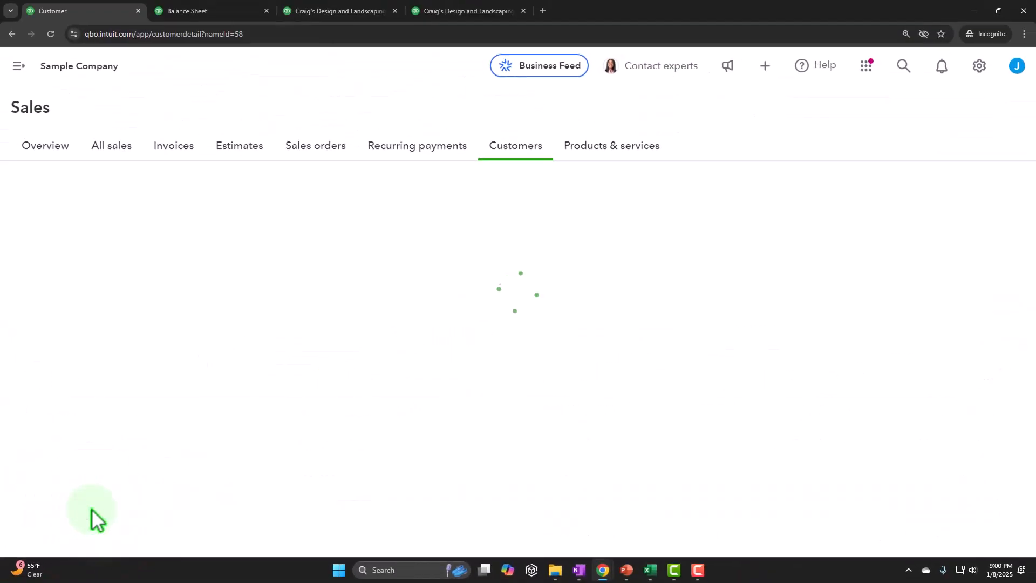
pyautogui.scroll(-2, 279, 372)
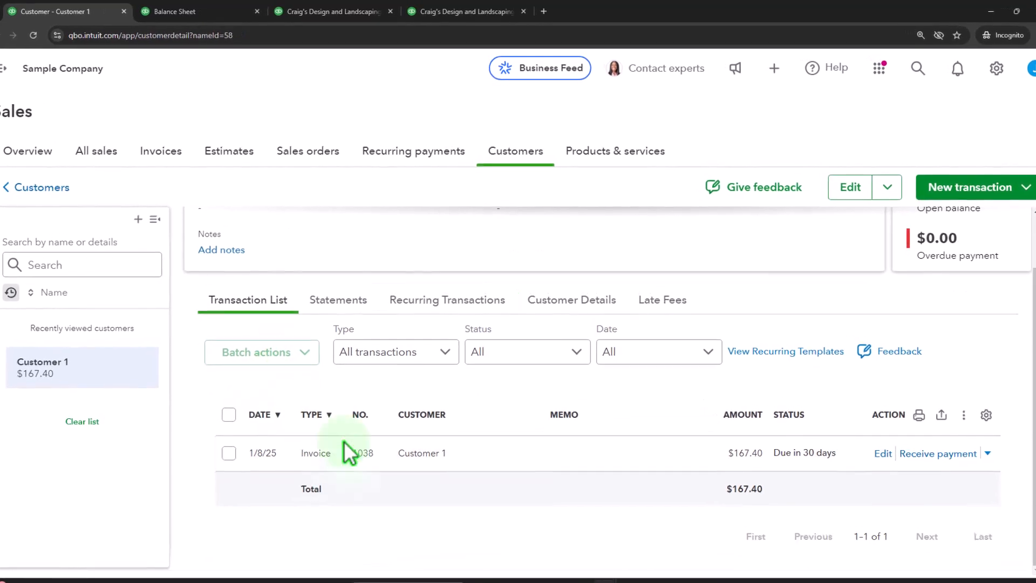
# Step: Review the actions available for Customer 1's invoice, including the void and delete options
pyautogui.click(988, 459)
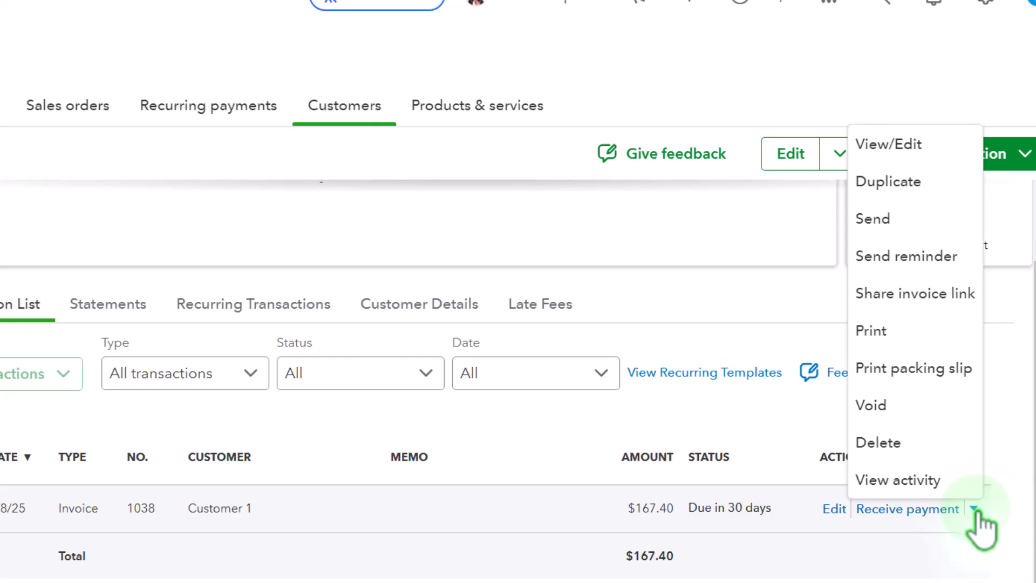
pyautogui.scroll(2, 978, 512)
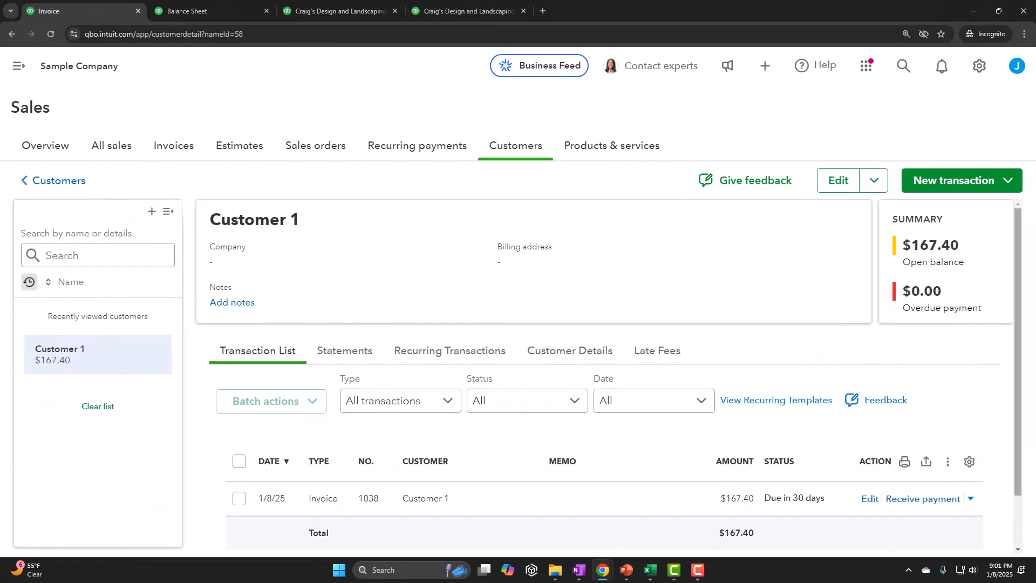
pyautogui.click(971, 498)
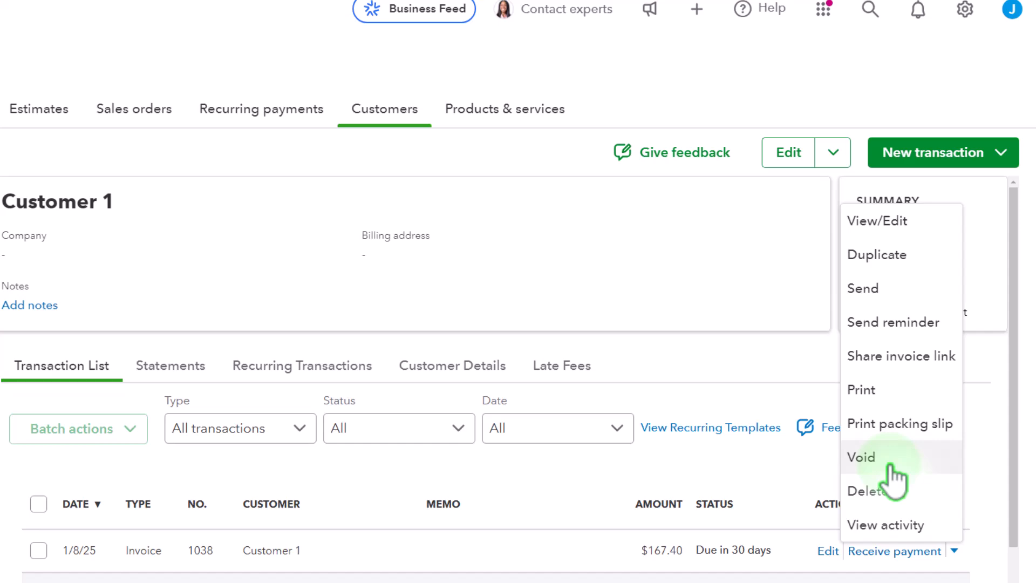
pyautogui.click(544, 499)
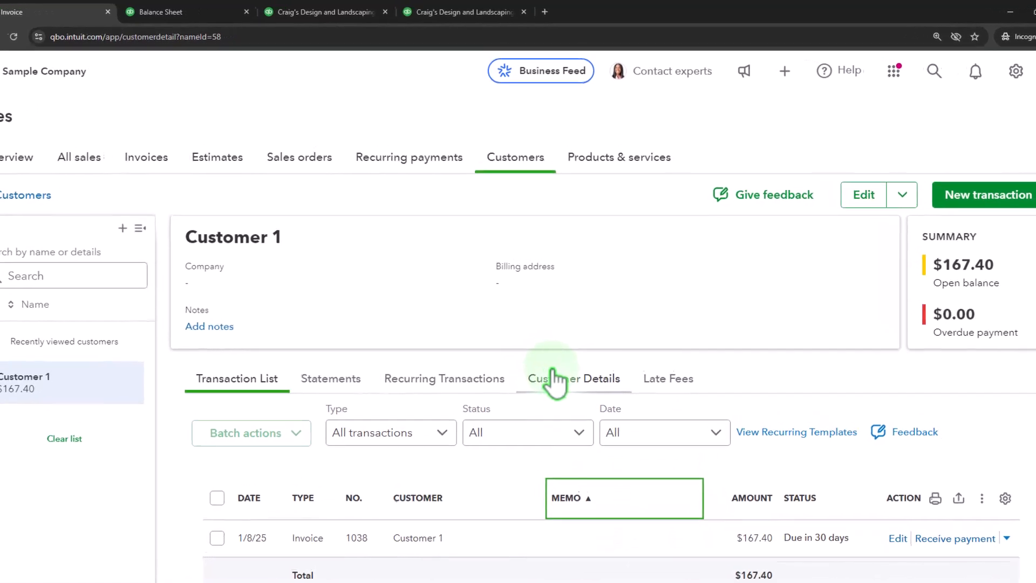
# Step: Start a new credit memo for Customer 1 and set the credit memo date to 01/09/2025
pyautogui.click(853, 50)
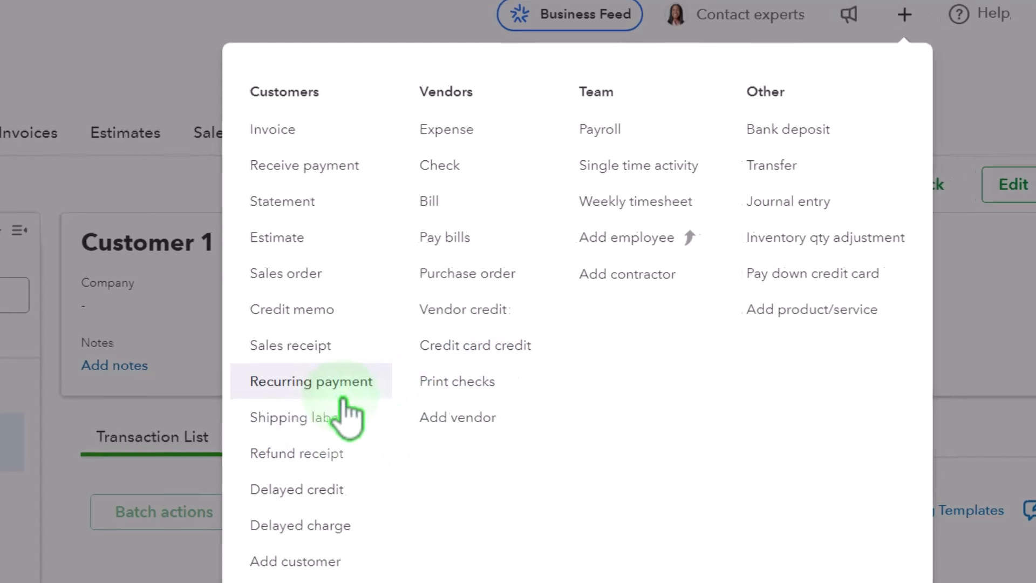
pyautogui.click(313, 309)
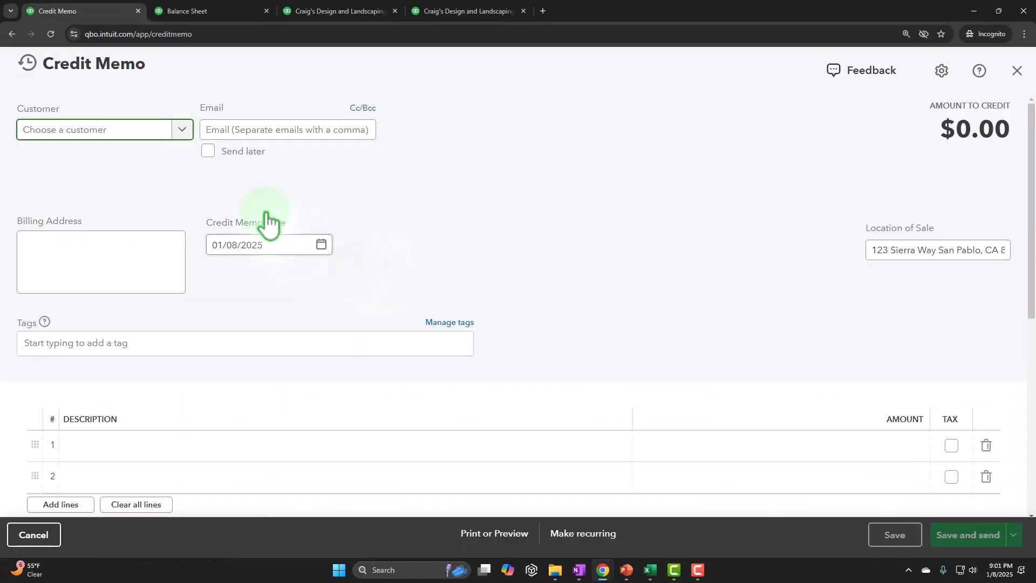
pyautogui.write('Cust')
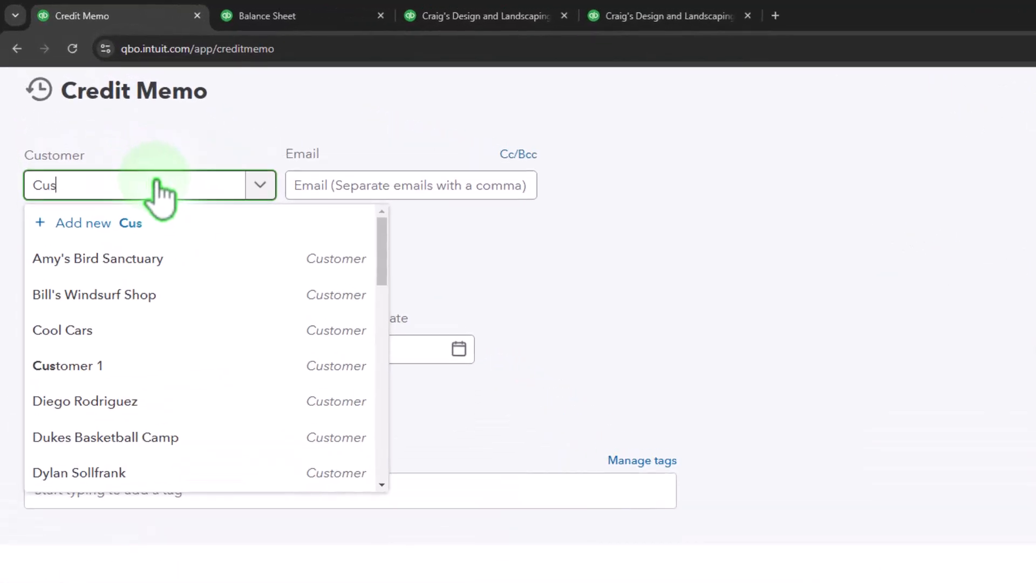
pyautogui.write('omer')
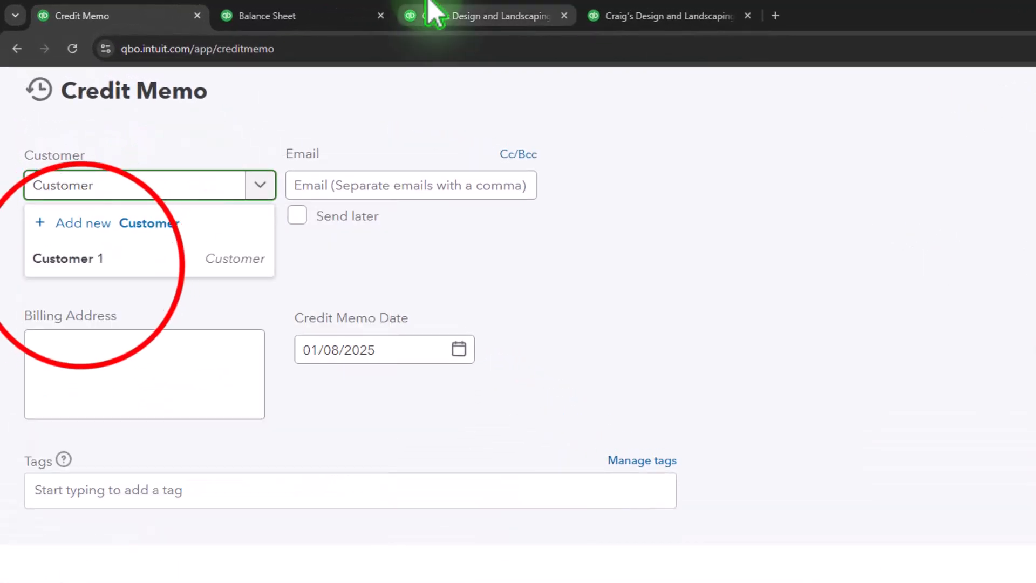
pyautogui.click(72, 258)
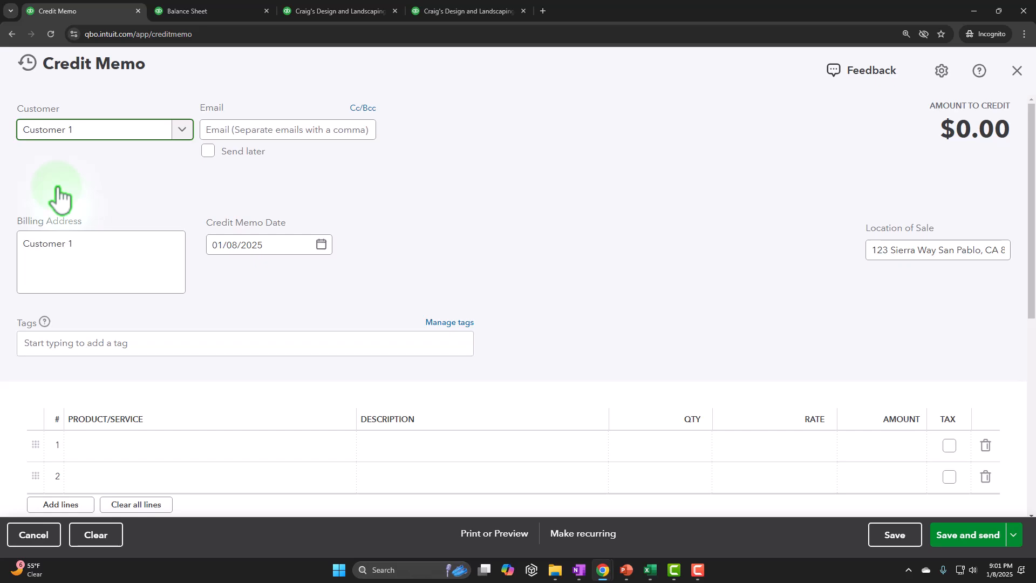
pyautogui.scroll(-4, 512, 241)
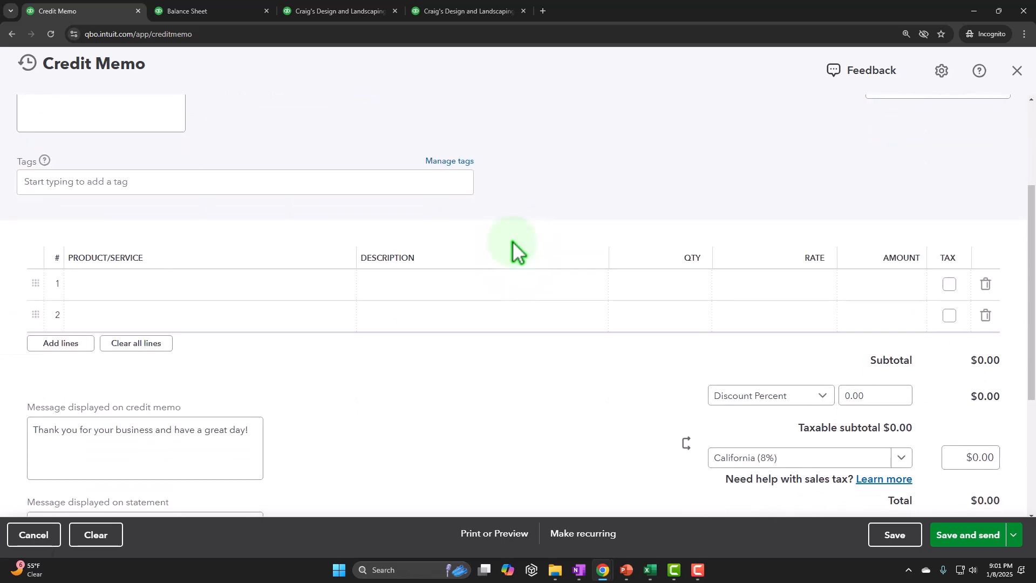
pyautogui.click(534, 244)
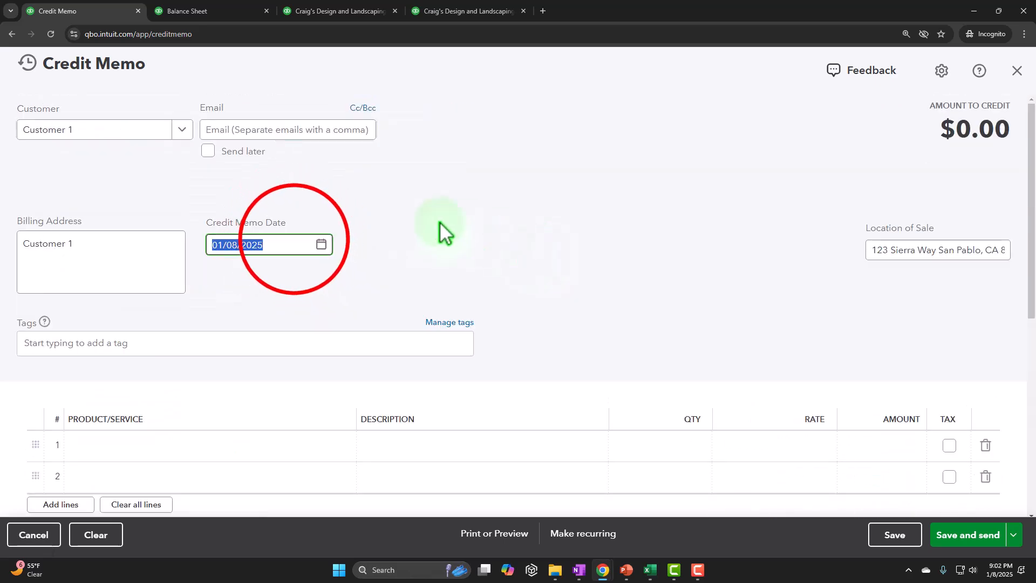
pyautogui.click(261, 238)
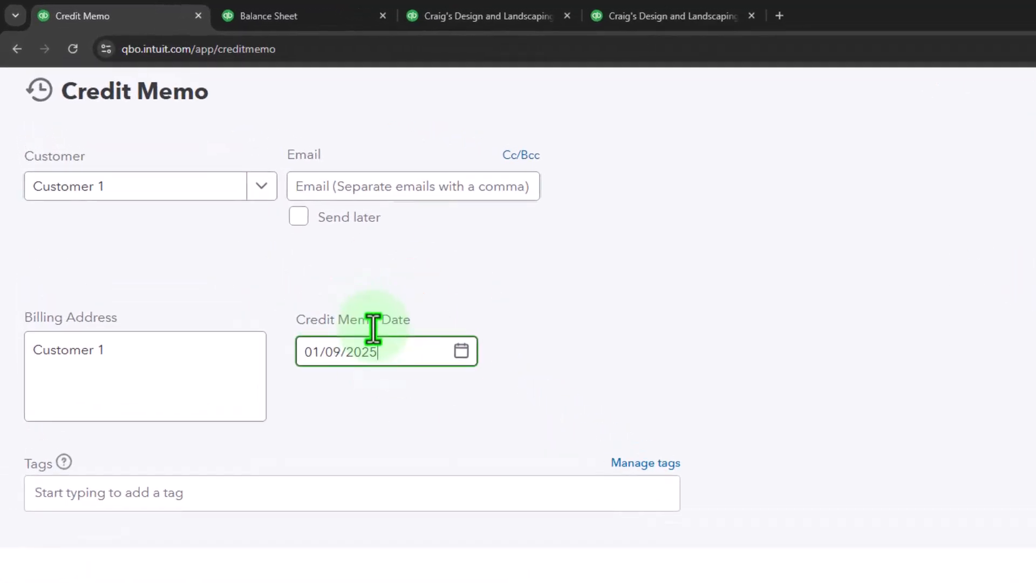
# Step: Add Inventory 1 as the first line item of the credit memo, with quantity 1 and rate 155
pyautogui.scroll(-4, 375, 329)
pyautogui.click(146, 291)
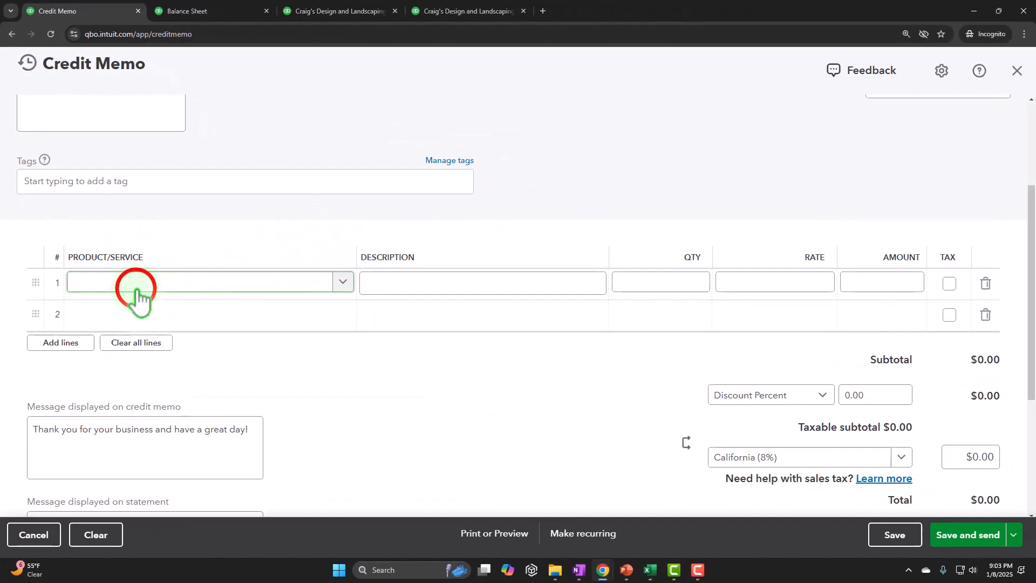
pyautogui.click(137, 297)
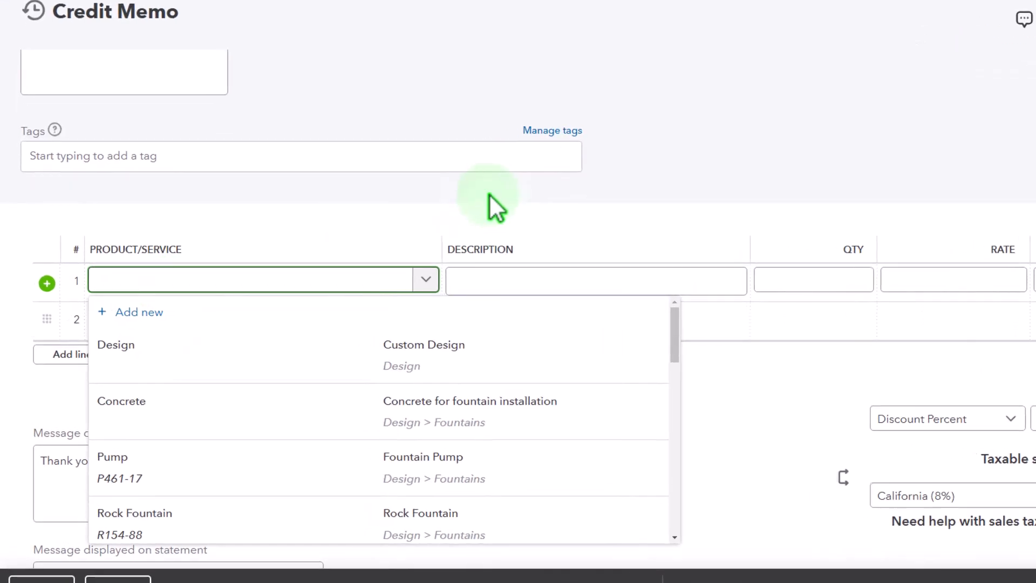
pyautogui.write('i')
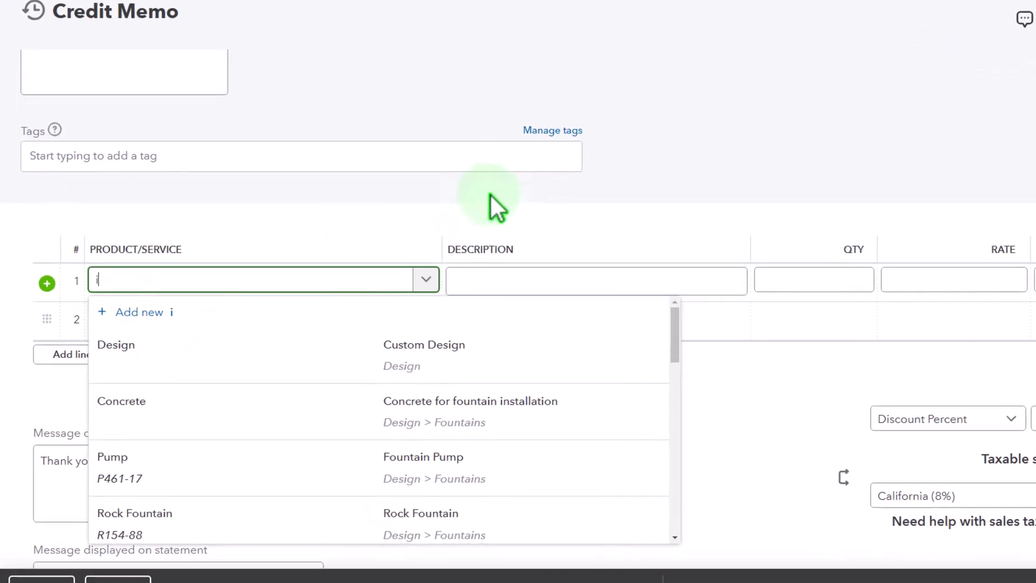
pyautogui.press('Down')
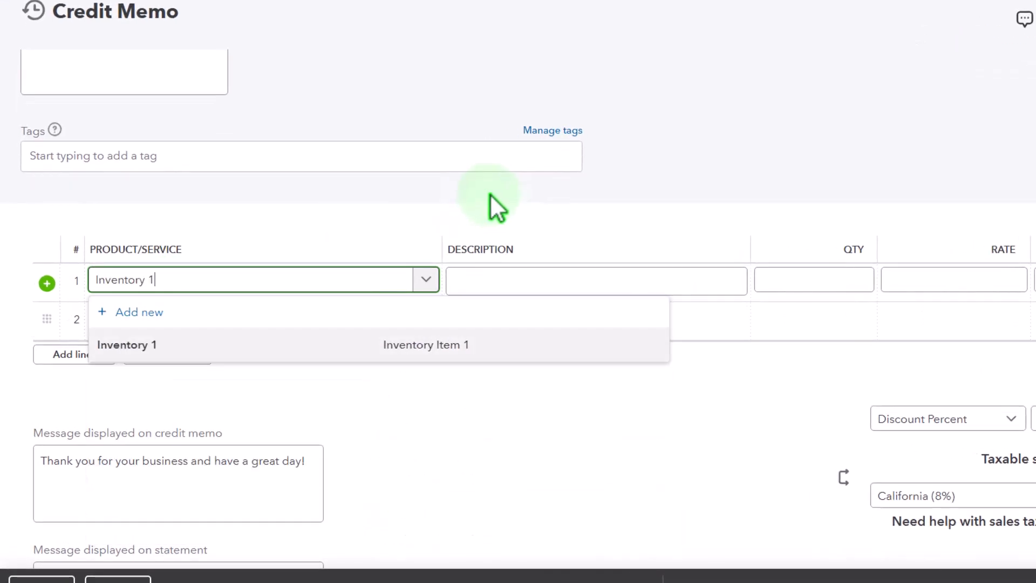
pyautogui.press('Tab')
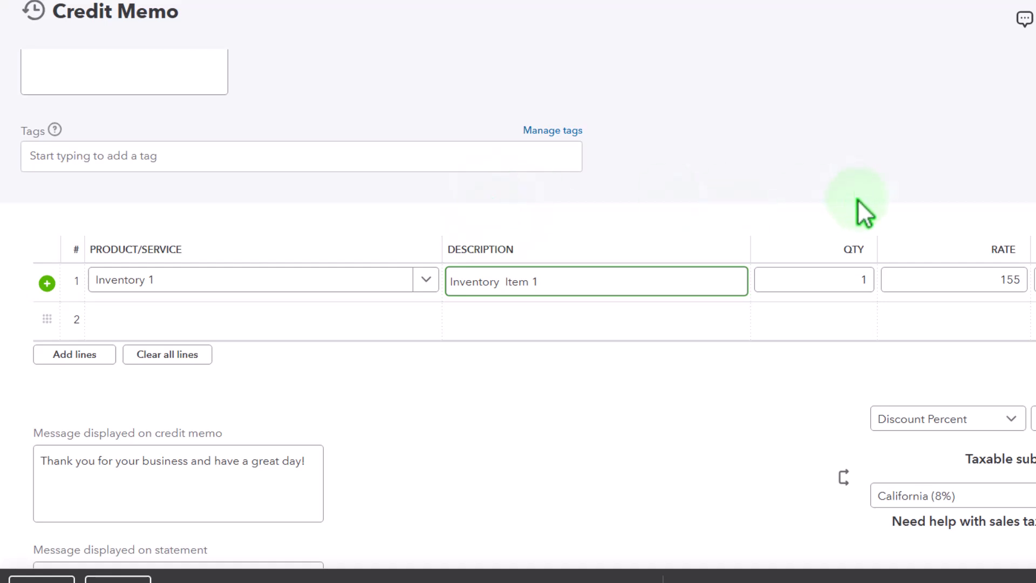
pyautogui.scroll(-1, 865, 214)
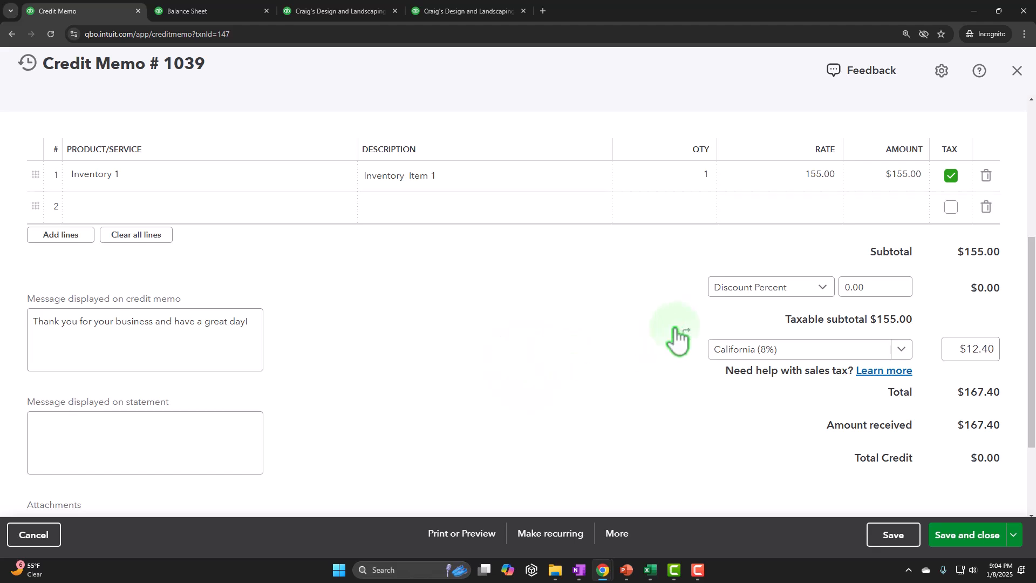
# Step: Check the credit memo's sales tax and totals, save and close it, and collapse the navigation menu on Customer 1's page
pyautogui.scroll(1, 449, 369)
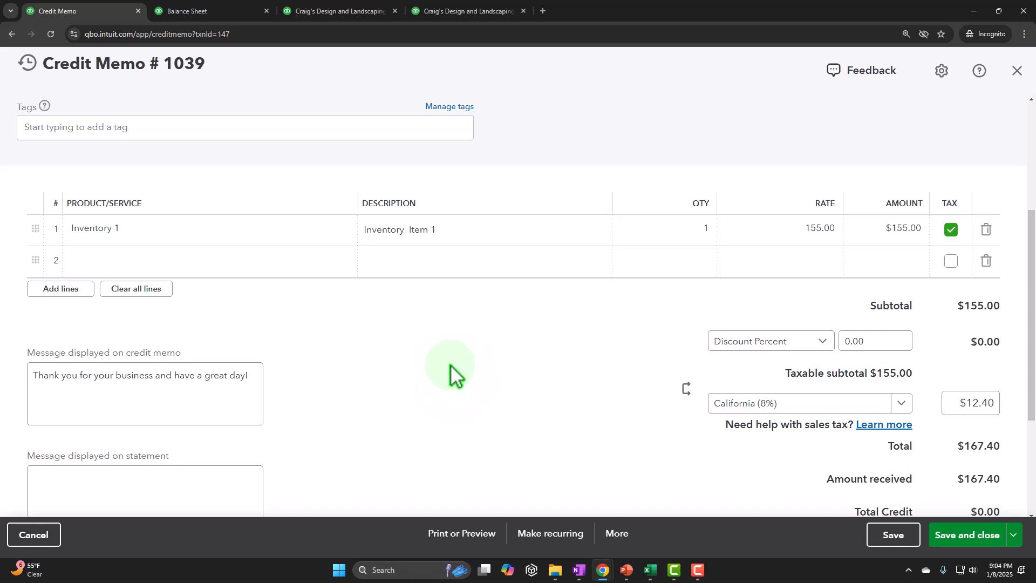
pyautogui.scroll(-1, 451, 367)
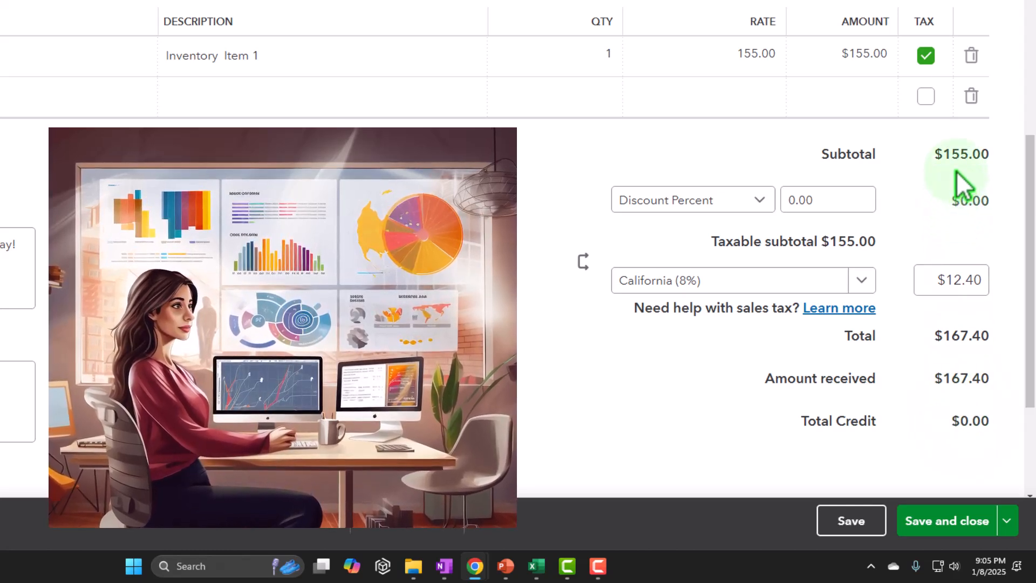
pyautogui.click(946, 289)
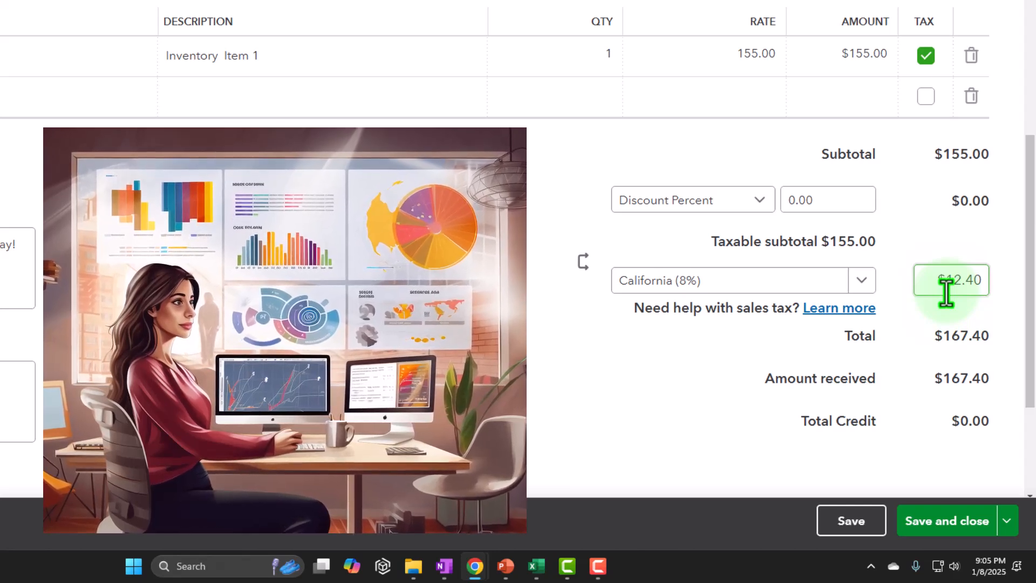
pyautogui.click(532, 90)
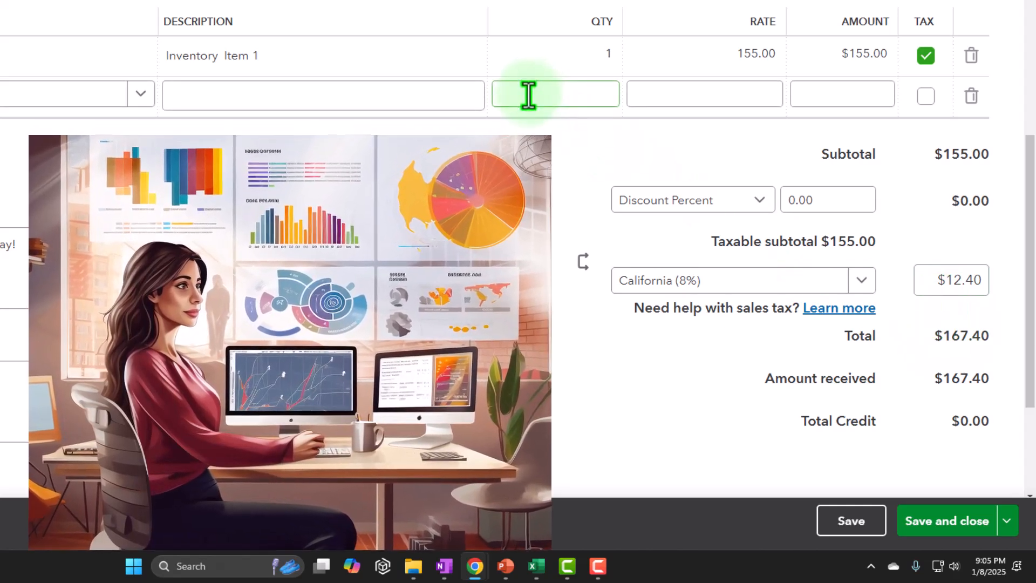
pyautogui.click(521, 184)
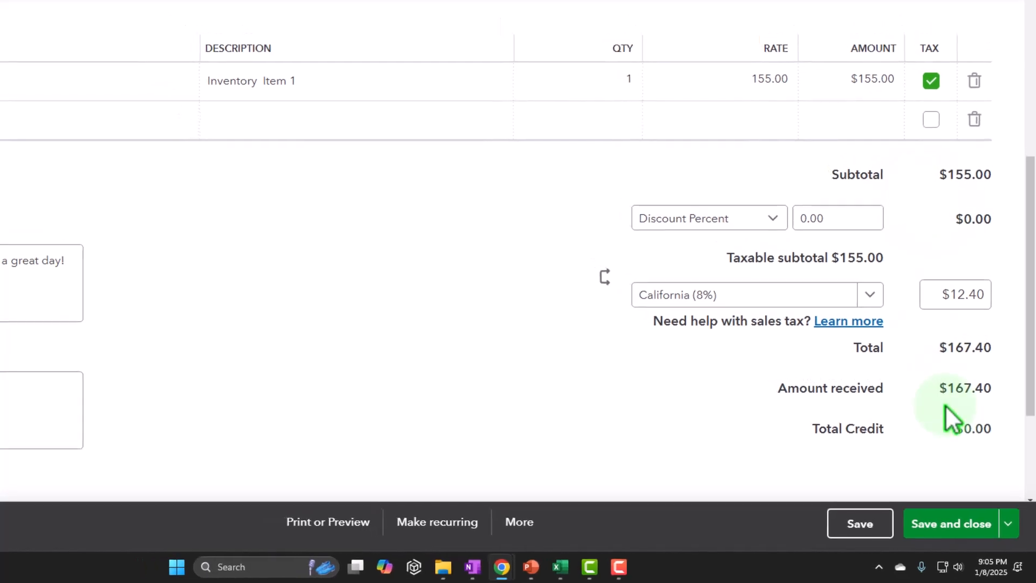
pyautogui.click(969, 533)
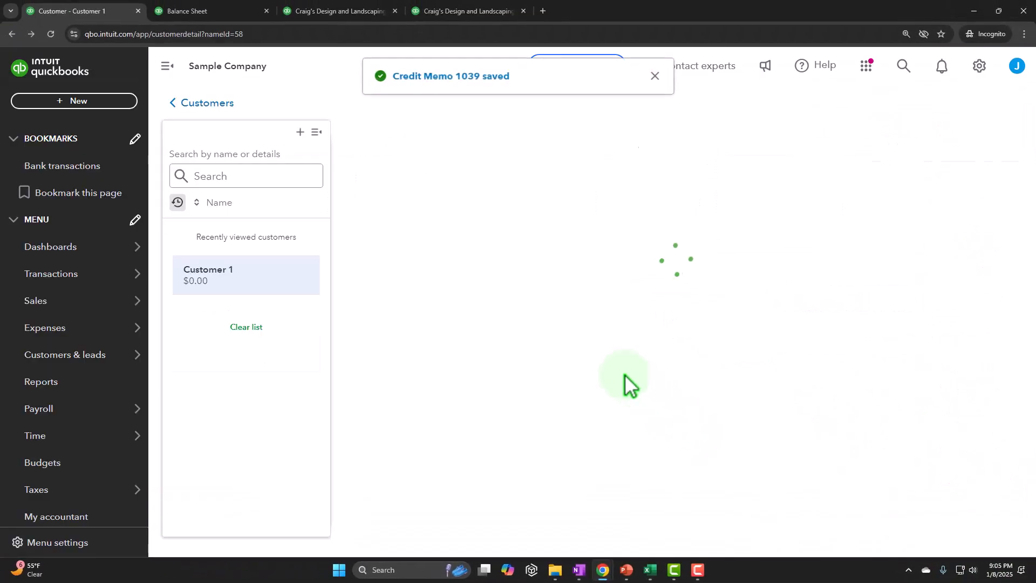
pyautogui.scroll(-3, 601, 364)
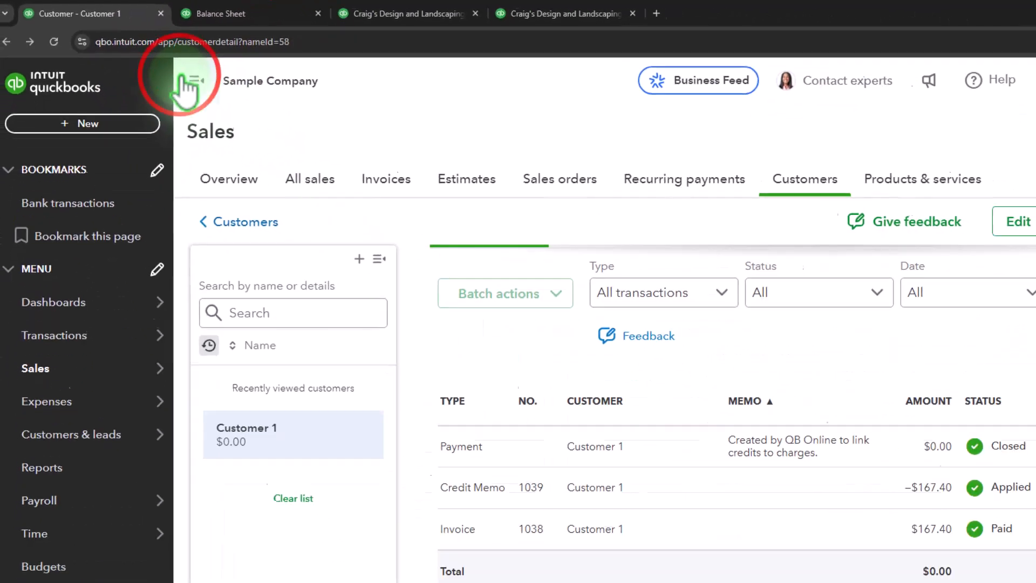
pyautogui.click(182, 79)
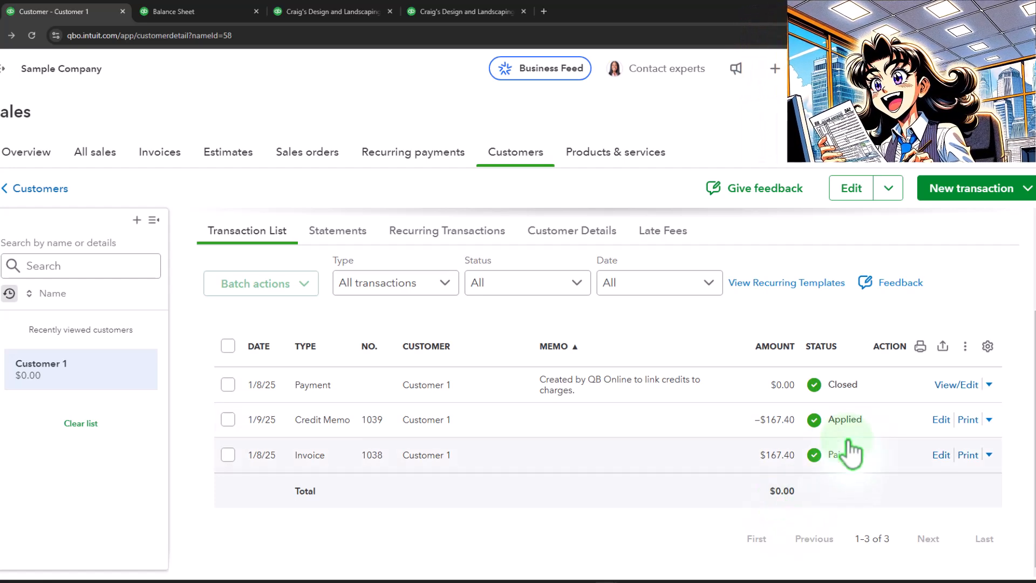
# Step: Open the zero-amount payment linking Customer 1's credit memo to the invoice, examine its outstanding transactions, and close it without changes
pyautogui.click(596, 386)
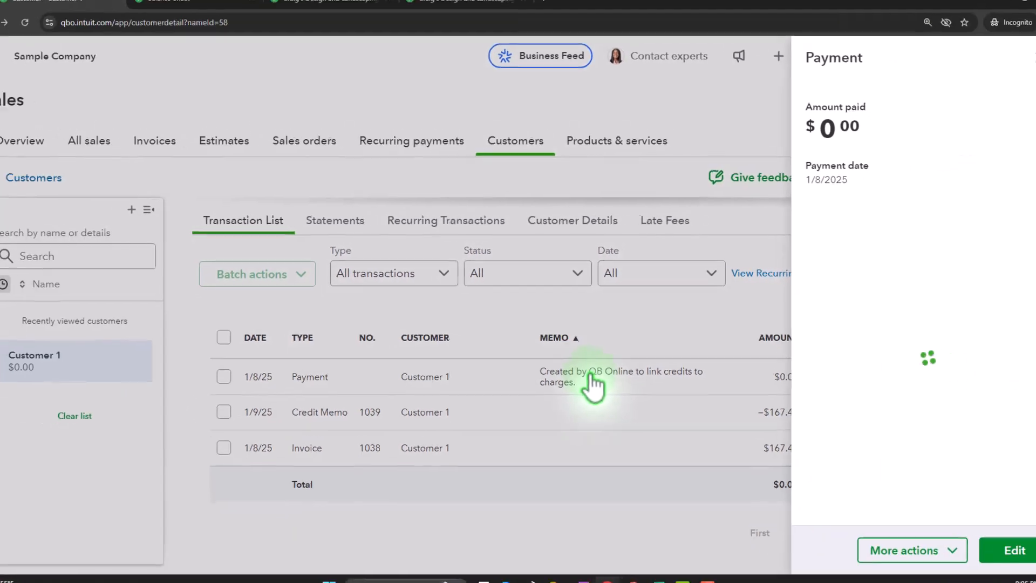
pyautogui.click(1021, 554)
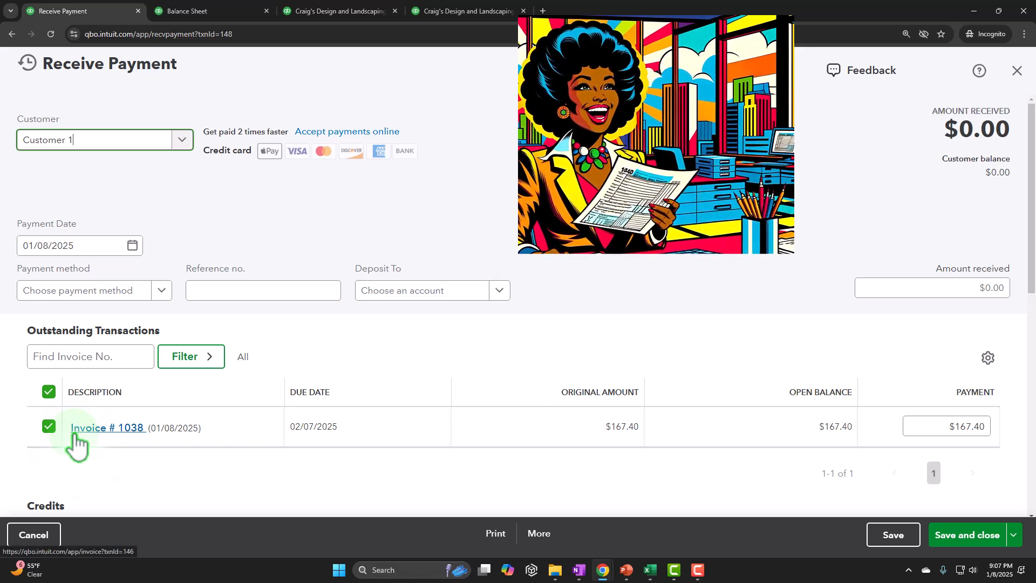
pyautogui.scroll(-5, 76, 442)
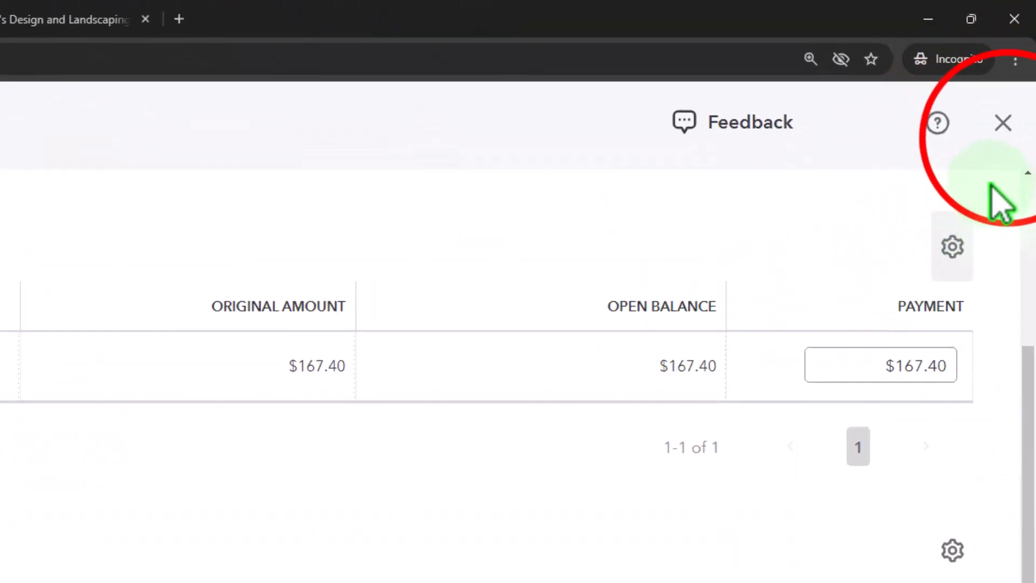
pyautogui.click(1003, 123)
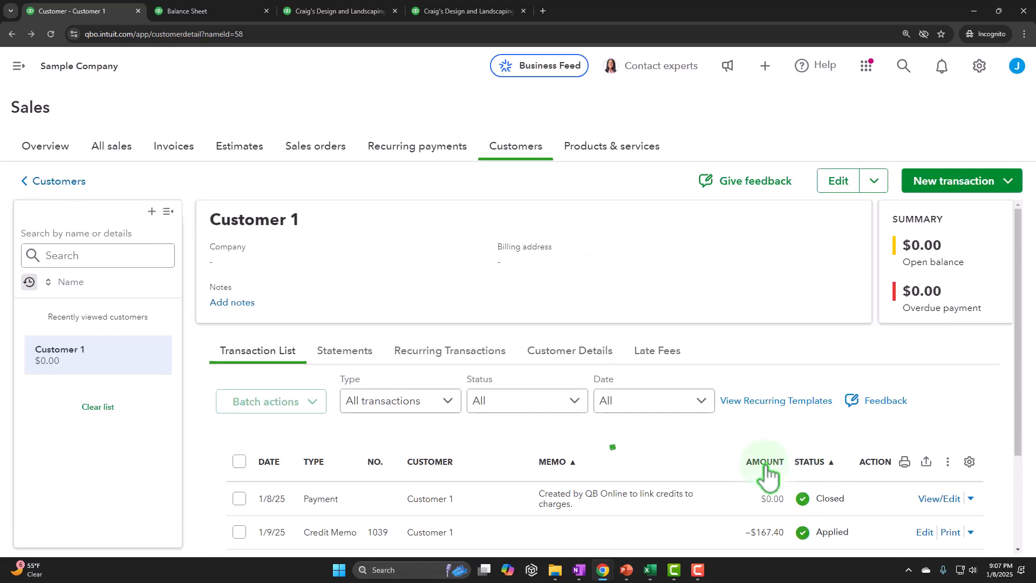
pyautogui.scroll(-3, 696, 480)
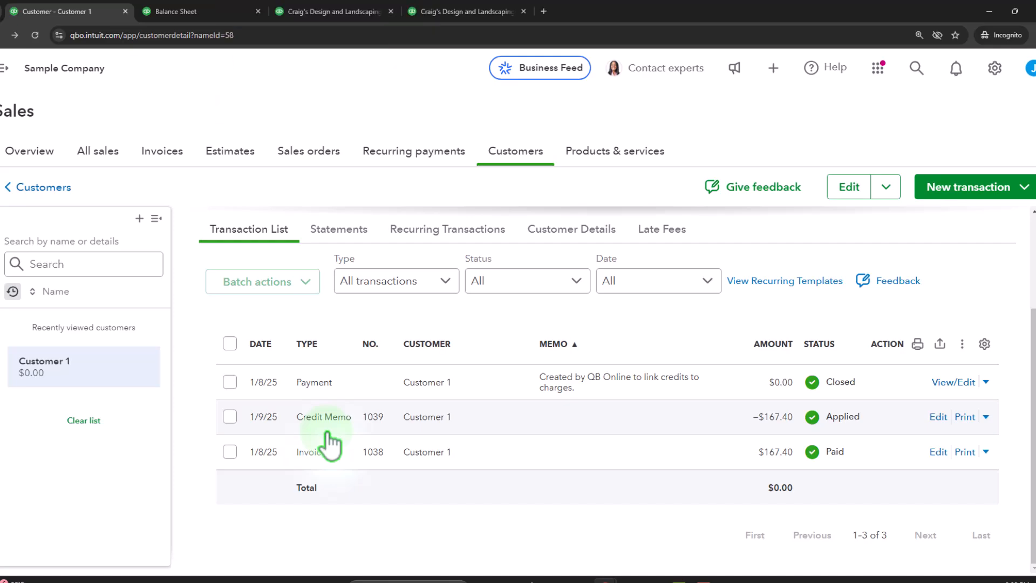
# Step: Rerun the balance sheet report, examine the 2025 Accounts Receivable transaction detail, and return to the report summary
pyautogui.click(177, 12)
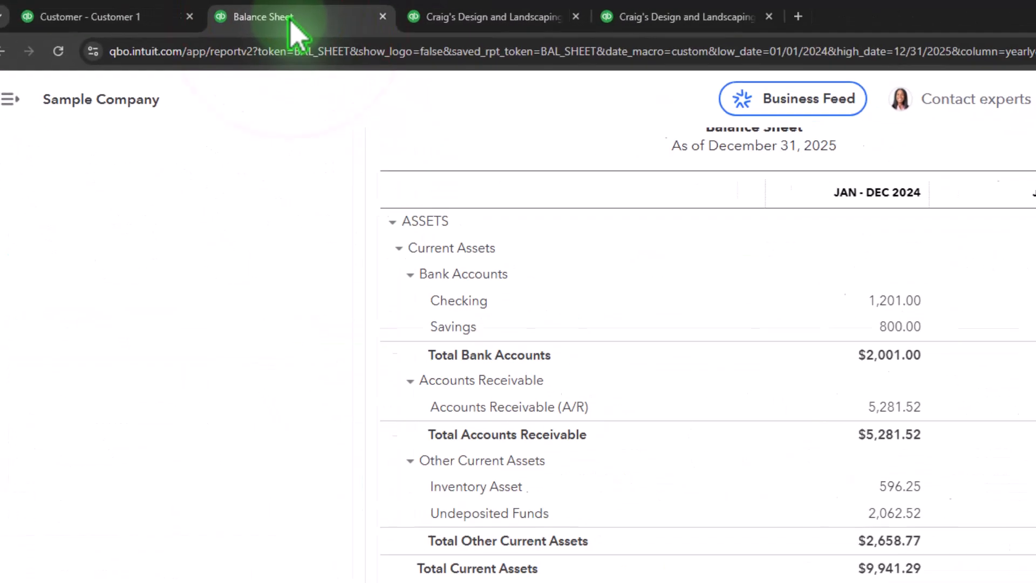
pyautogui.scroll(5, 631, 526)
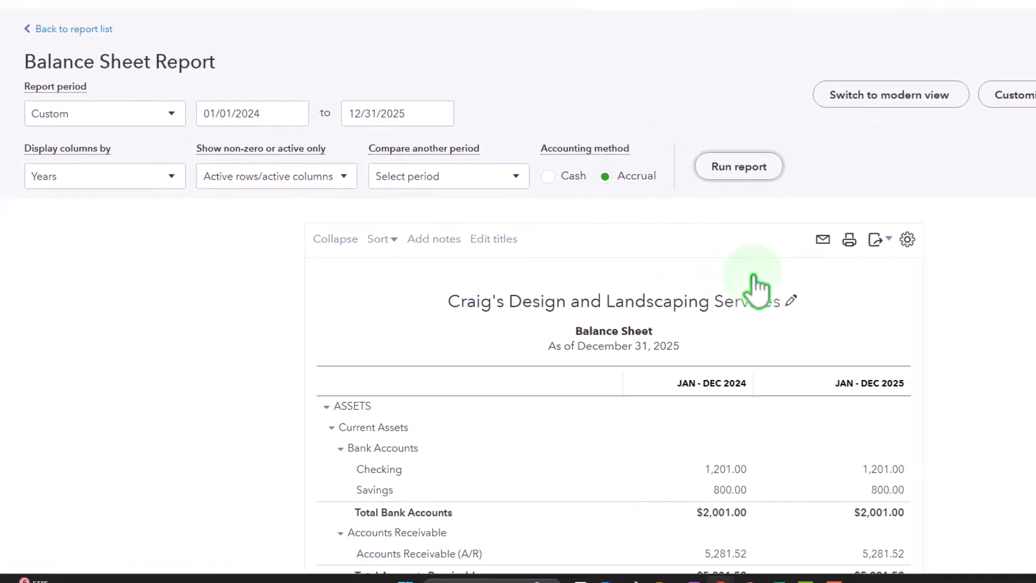
pyautogui.scroll(-3, 755, 278)
pyautogui.click(809, 382)
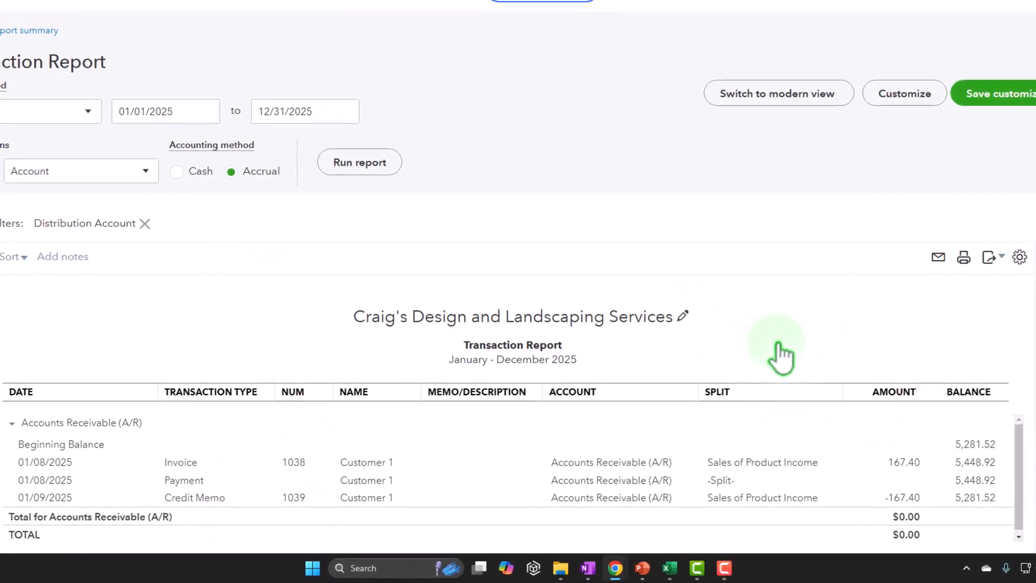
pyautogui.scroll(-2, 781, 356)
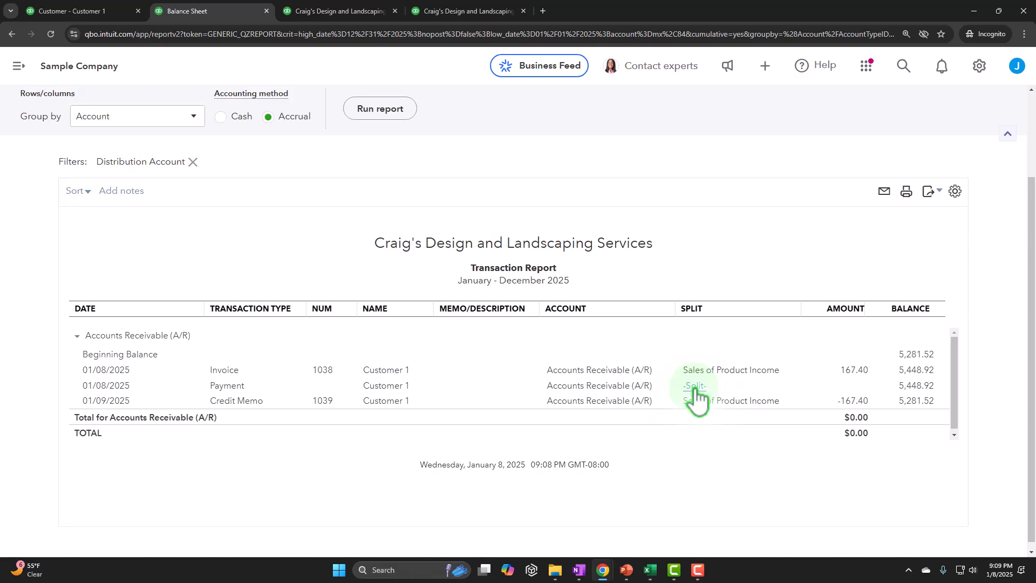
pyautogui.scroll(3, 475, 243)
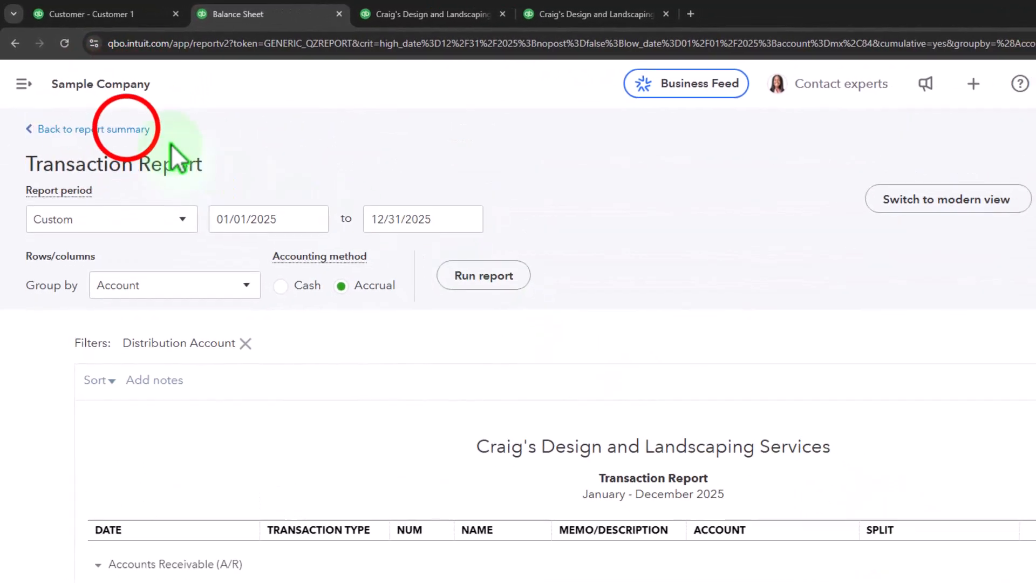
pyautogui.click(126, 129)
# Step: Rerun the profit and loss report, examine the 2025 Sales of Product Income transaction detail, and return to the summary report
pyautogui.click(422, 14)
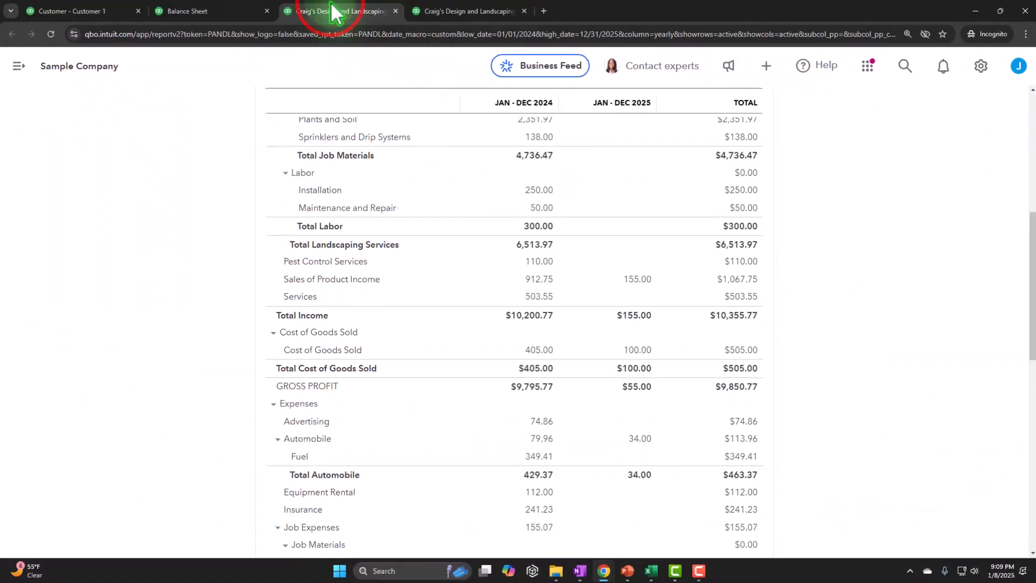
pyautogui.scroll(7, 646, 230)
pyautogui.click(634, 215)
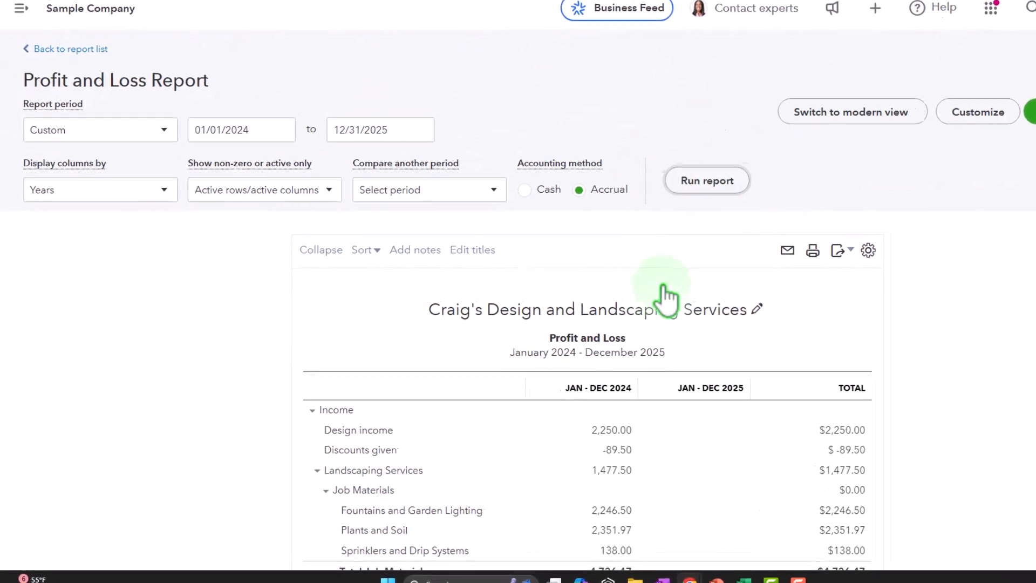
pyautogui.scroll(-10, 664, 294)
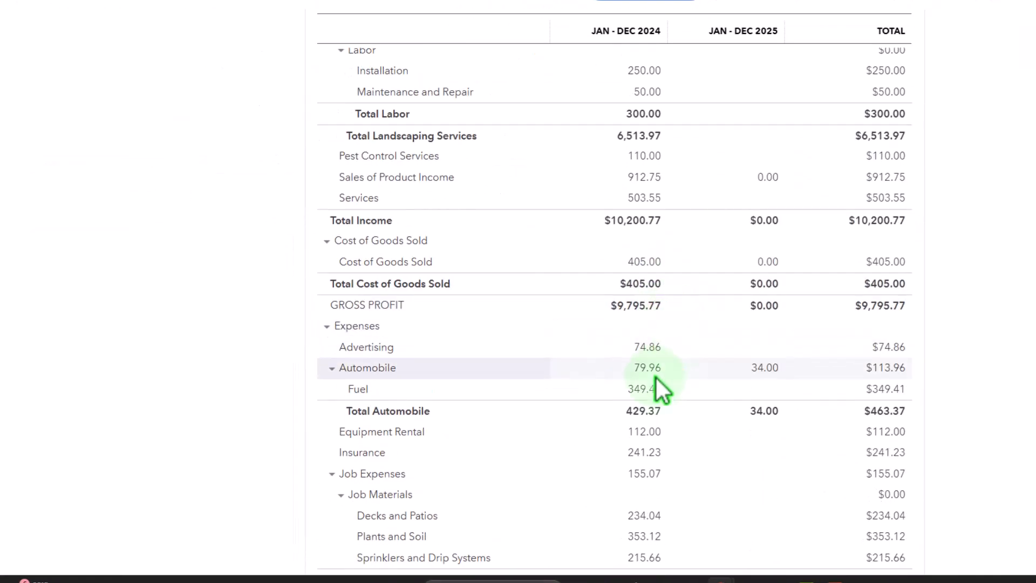
pyautogui.scroll(-4, 655, 378)
pyautogui.scroll(8, 585, 425)
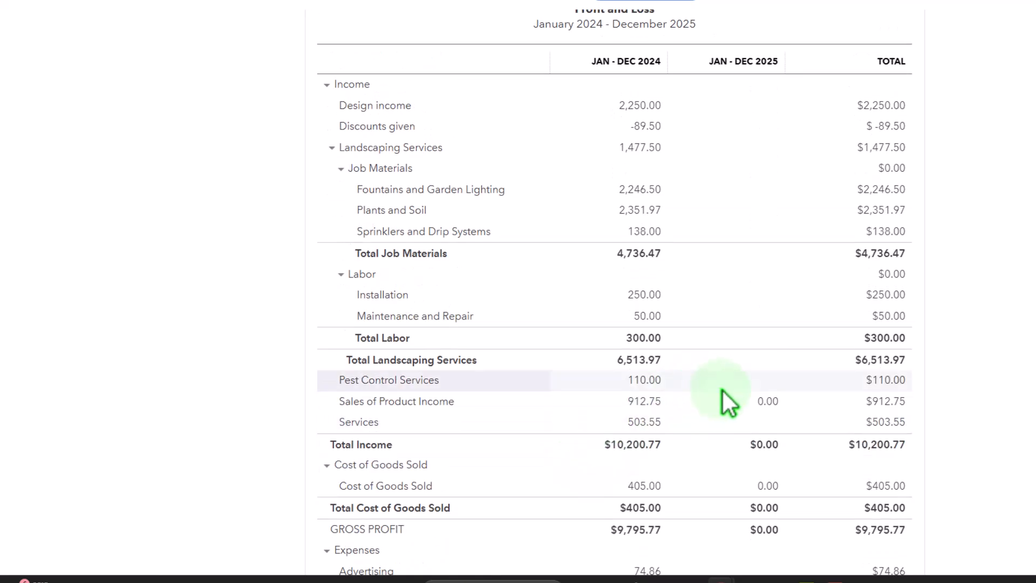
pyautogui.click(762, 402)
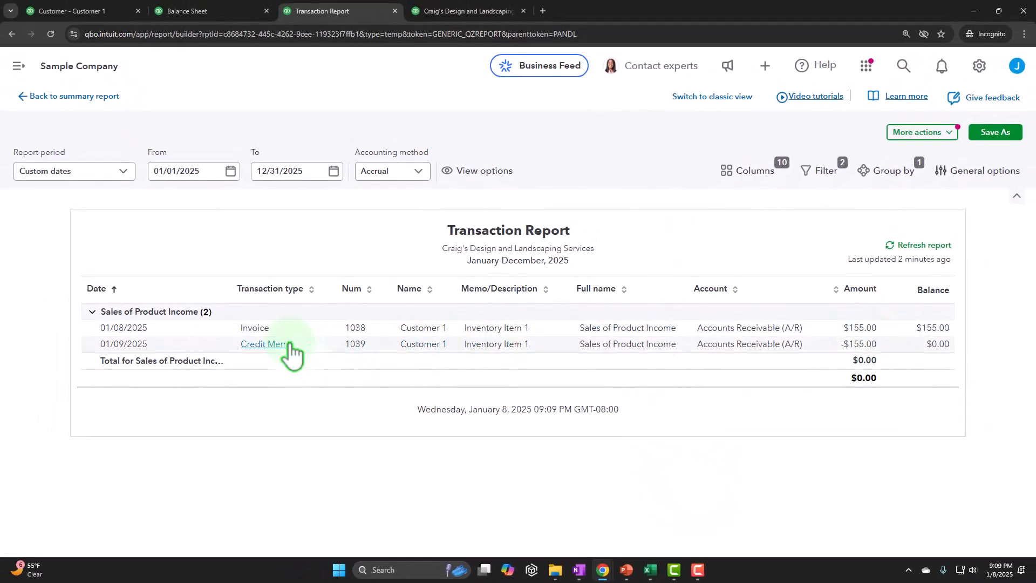
pyautogui.click(100, 96)
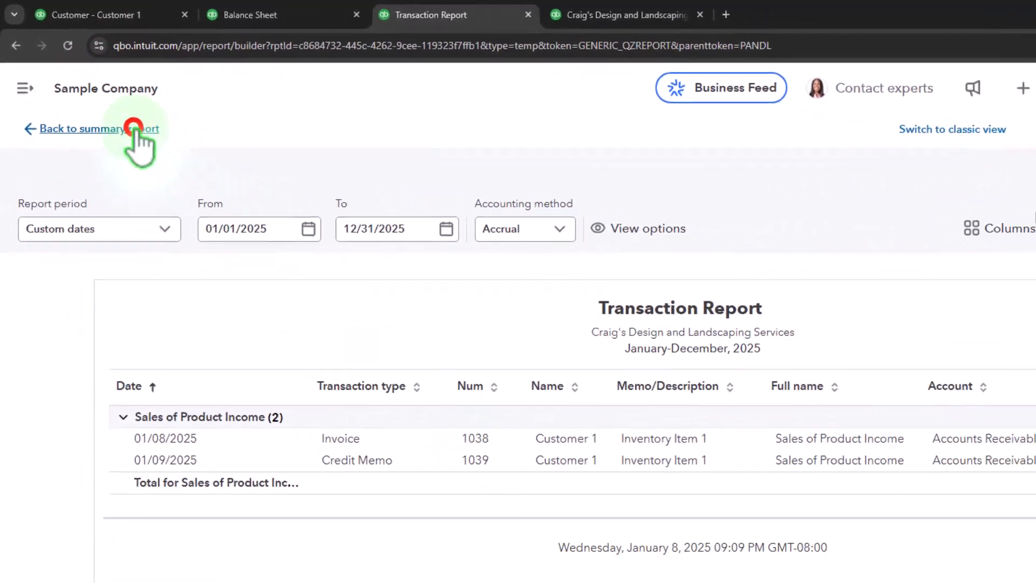
# Step: Examine the 2025 Board of Equalization Payable transactions from the balance sheet and return to the summary report
pyautogui.click(286, 15)
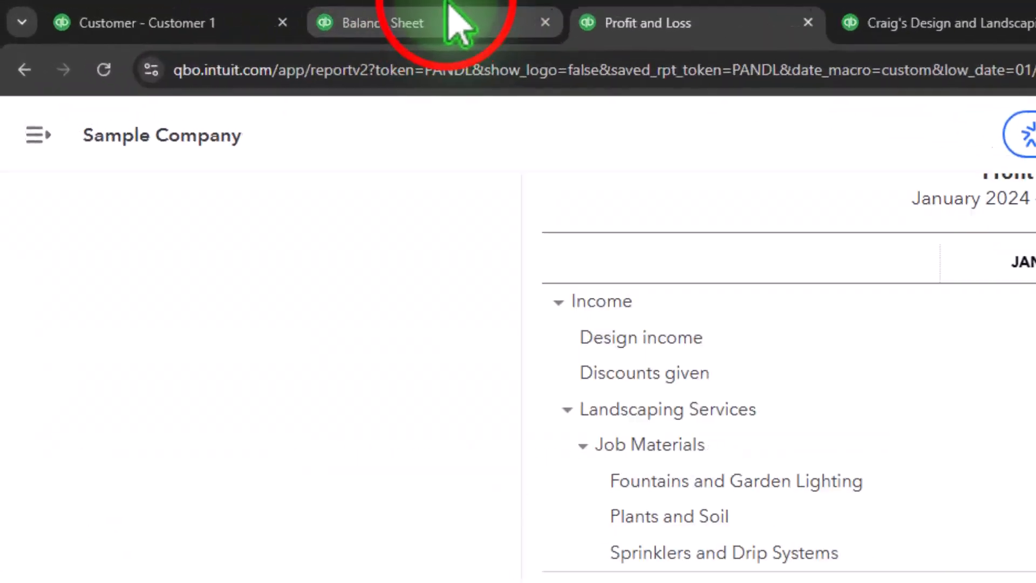
pyautogui.scroll(-10, 191, 348)
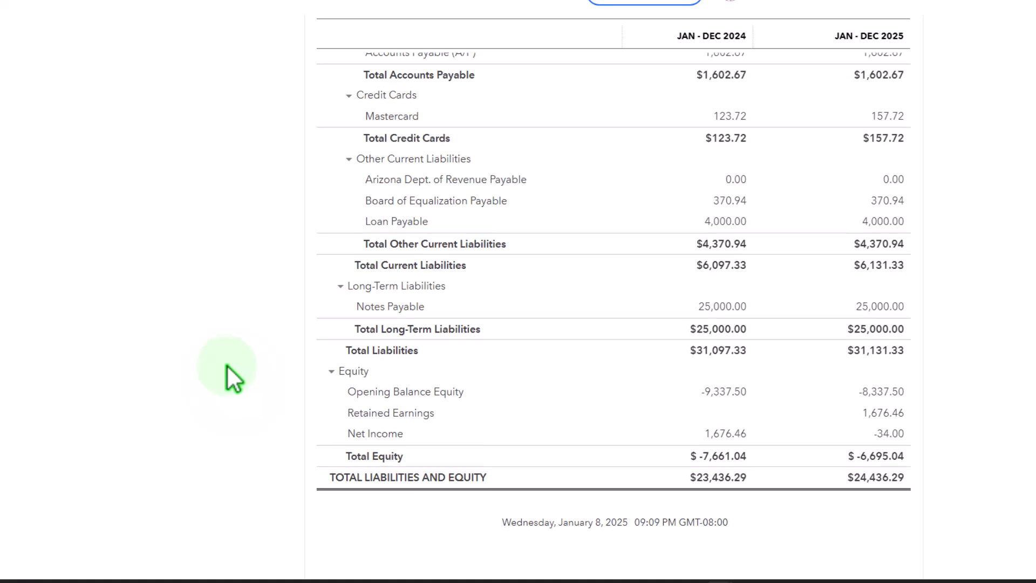
pyautogui.scroll(3, 227, 367)
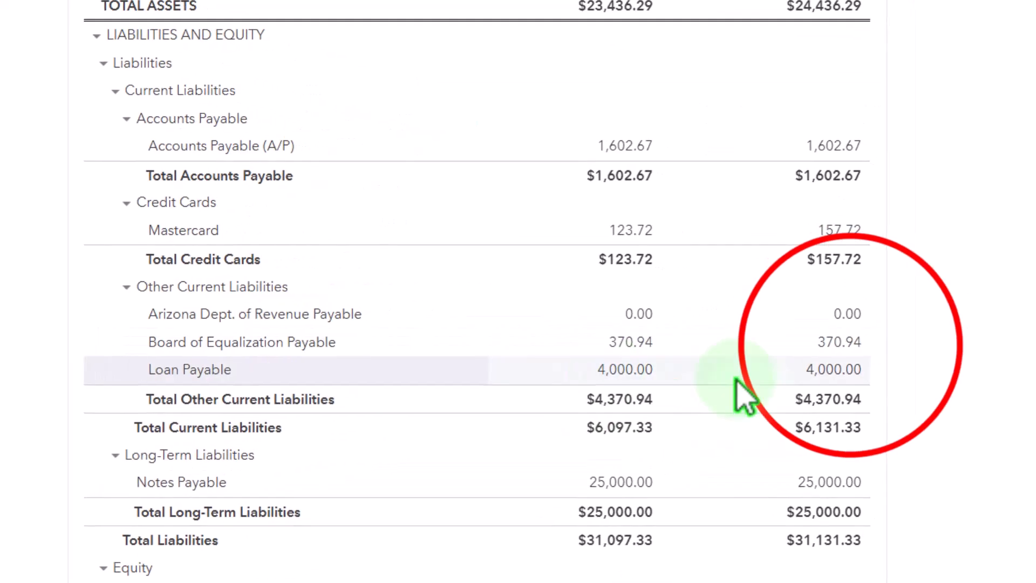
pyautogui.click(839, 341)
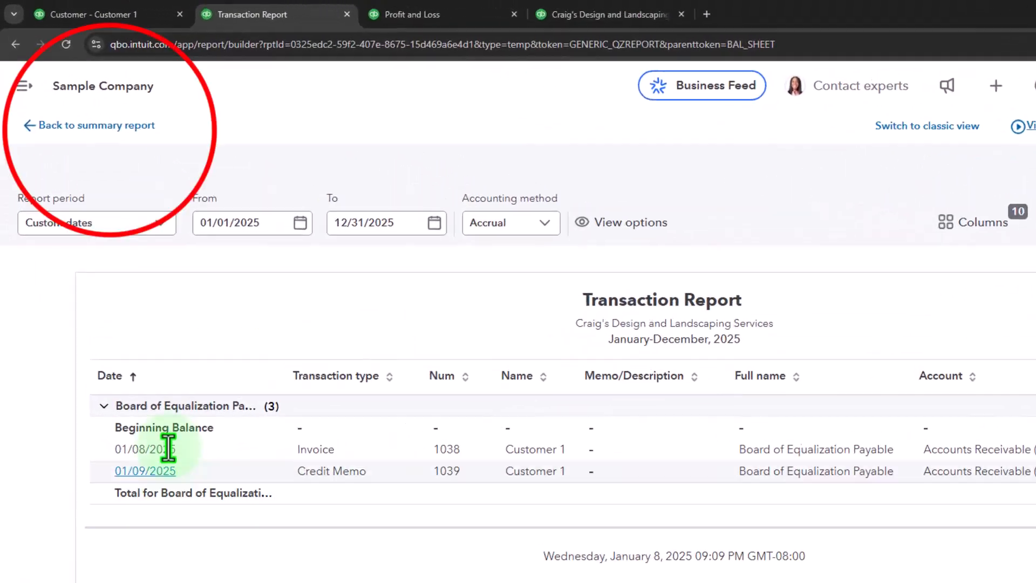
pyautogui.click(97, 125)
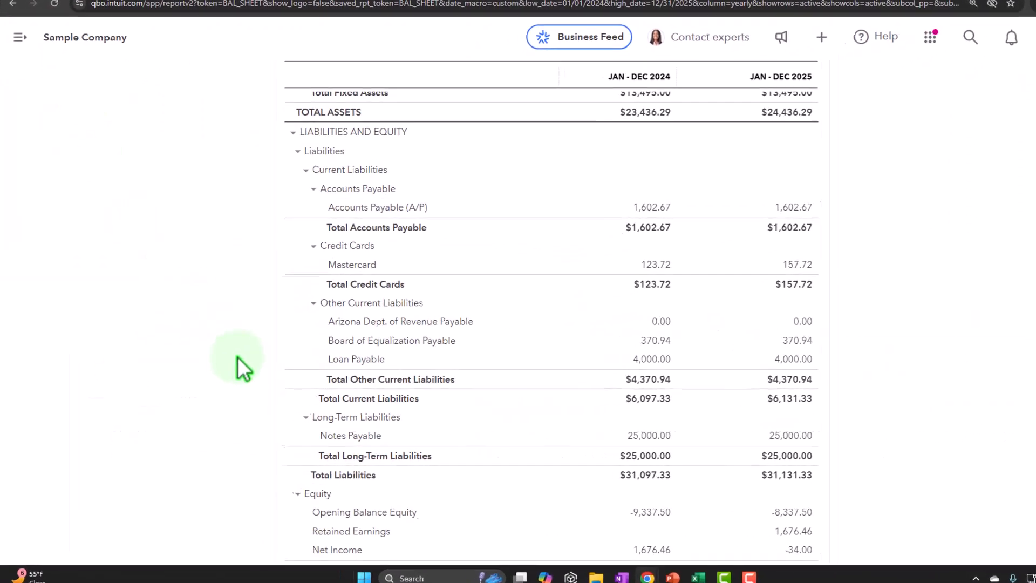
# Step: Examine the 2025 Inventory Asset transactions from the balance sheet and return to the report summary
pyautogui.scroll(8, 275, 426)
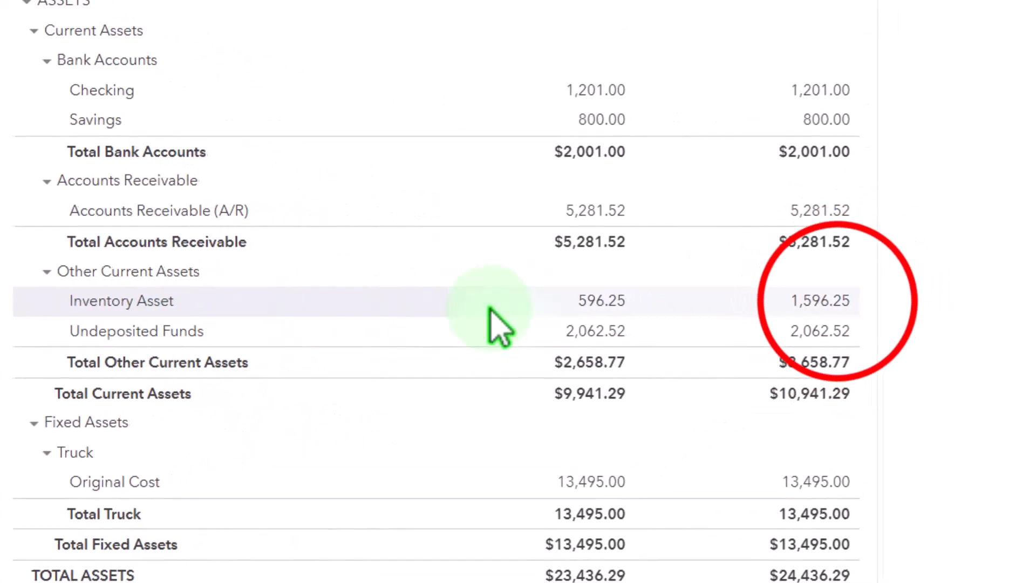
pyautogui.click(820, 300)
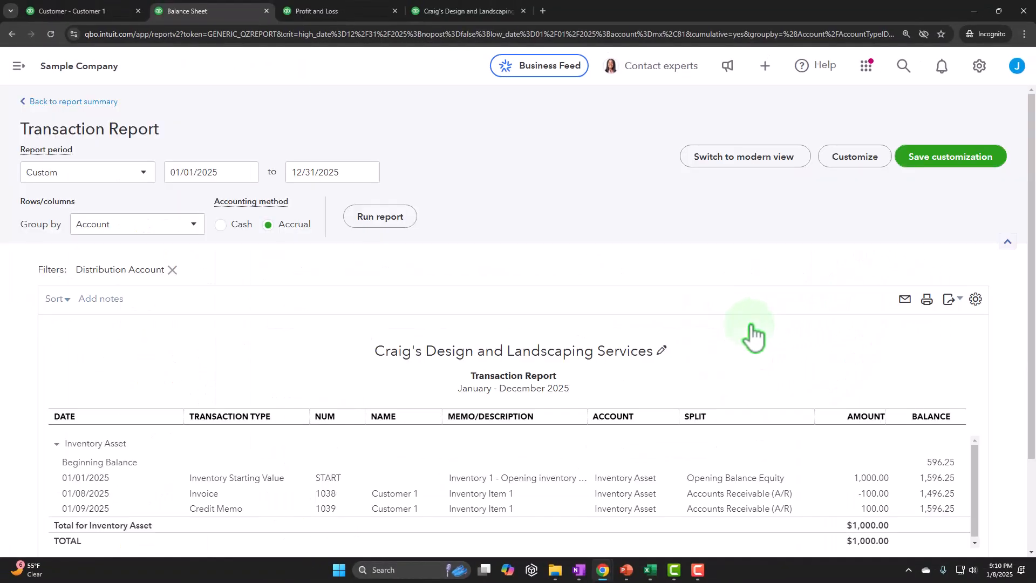
pyautogui.scroll(-2, 753, 336)
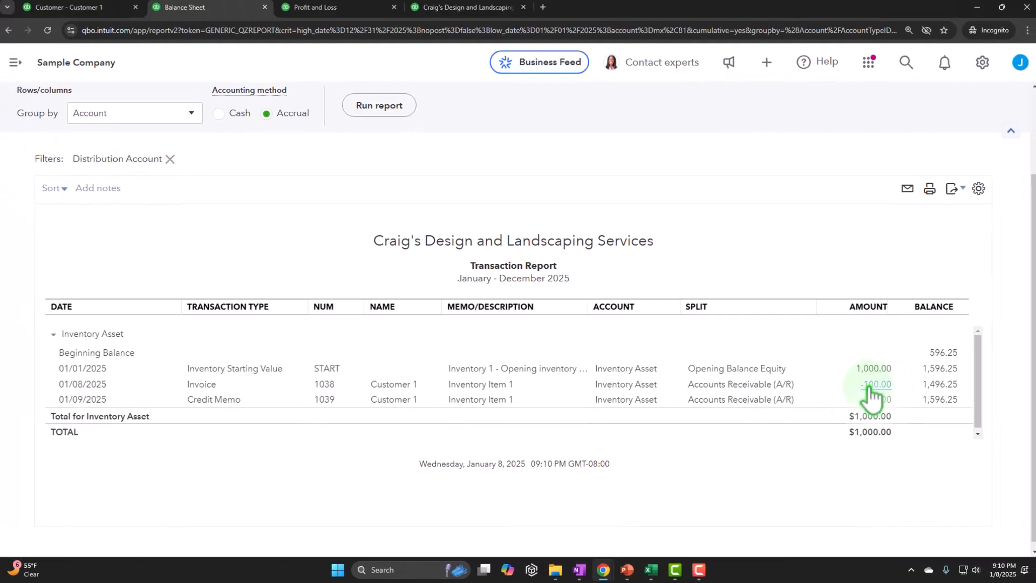
pyautogui.scroll(3, 85, 388)
pyautogui.click(71, 97)
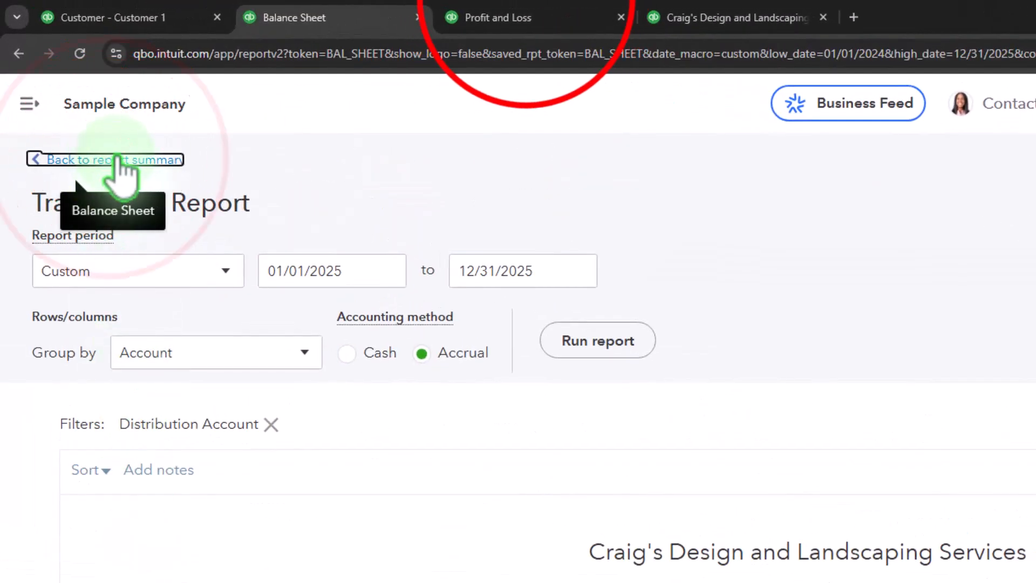
# Step: Examine the 2025 Cost of Goods Sold transactions from the profit and loss report and return to the report summary
pyautogui.click(498, 18)
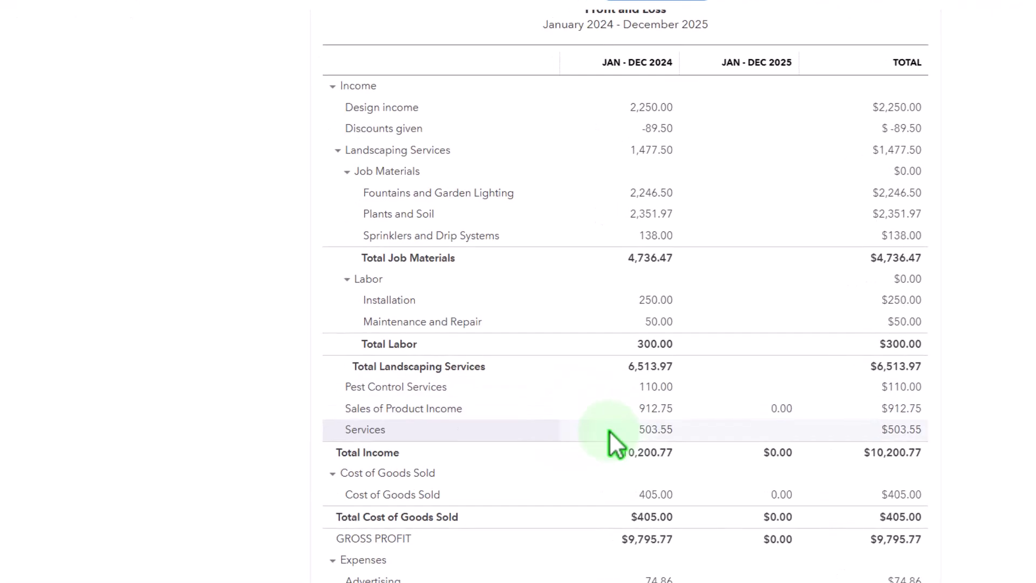
pyautogui.scroll(-3, 609, 430)
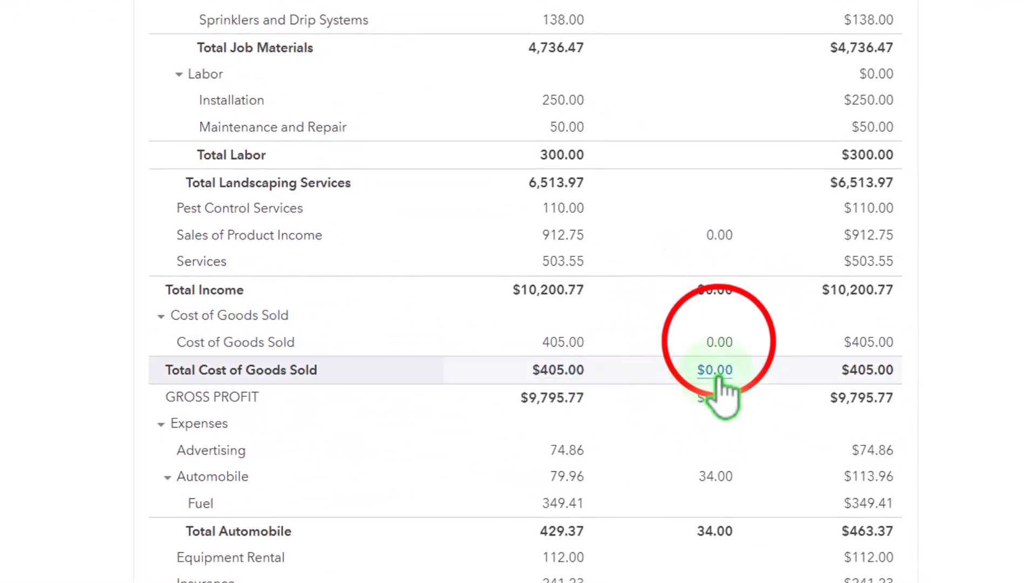
pyautogui.click(715, 372)
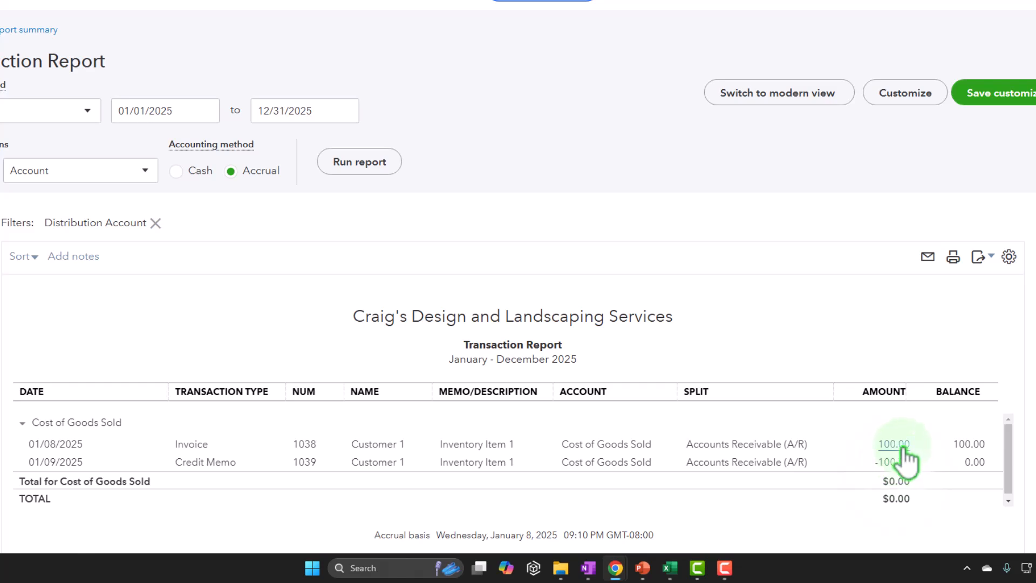
pyautogui.scroll(-1, 906, 461)
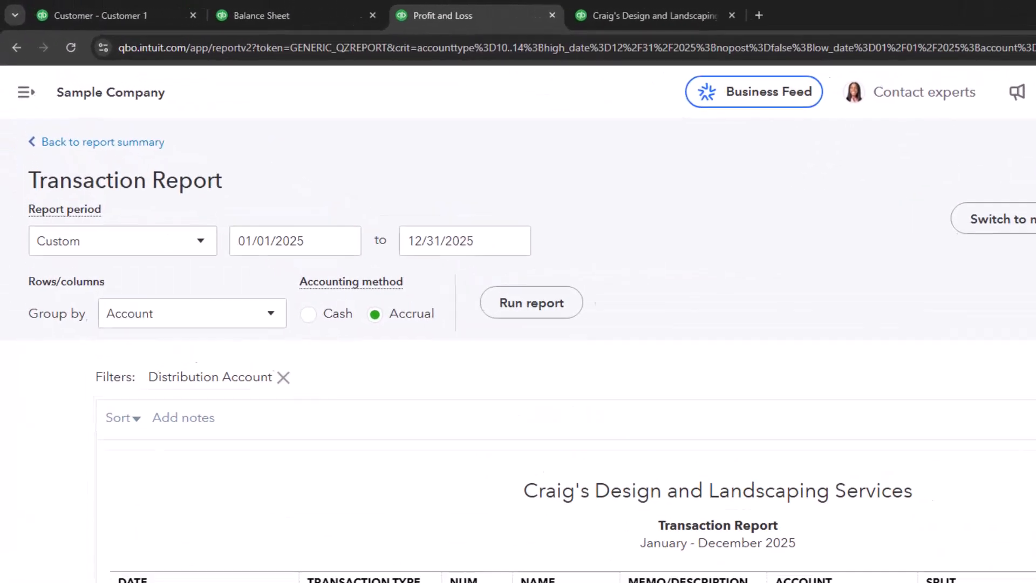
pyautogui.click(151, 139)
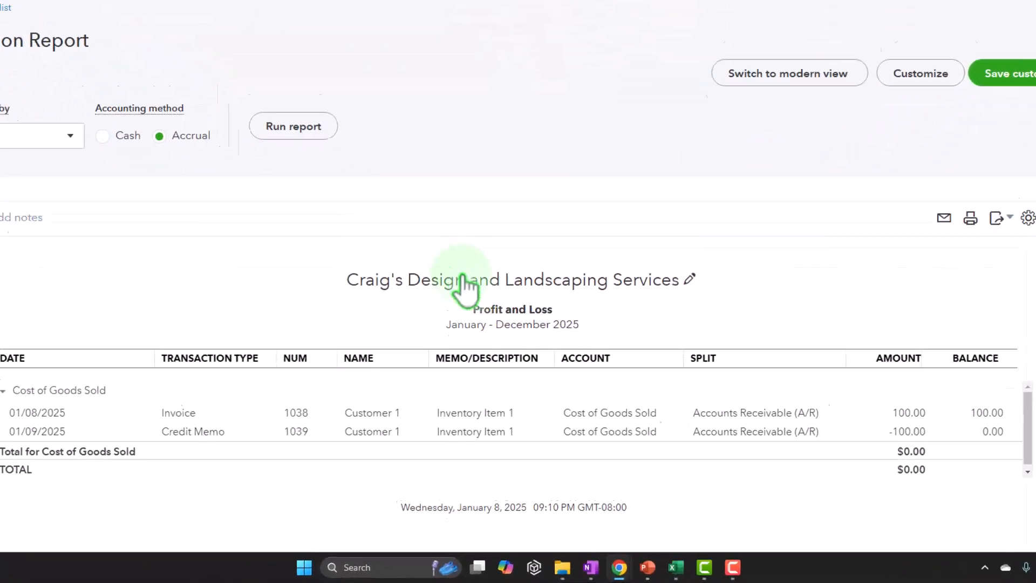
# Step: Switch to Excel and examine the credit memo entry, its trial balance and the adjoining second credit memo example on sheet 1420
pyautogui.click(670, 568)
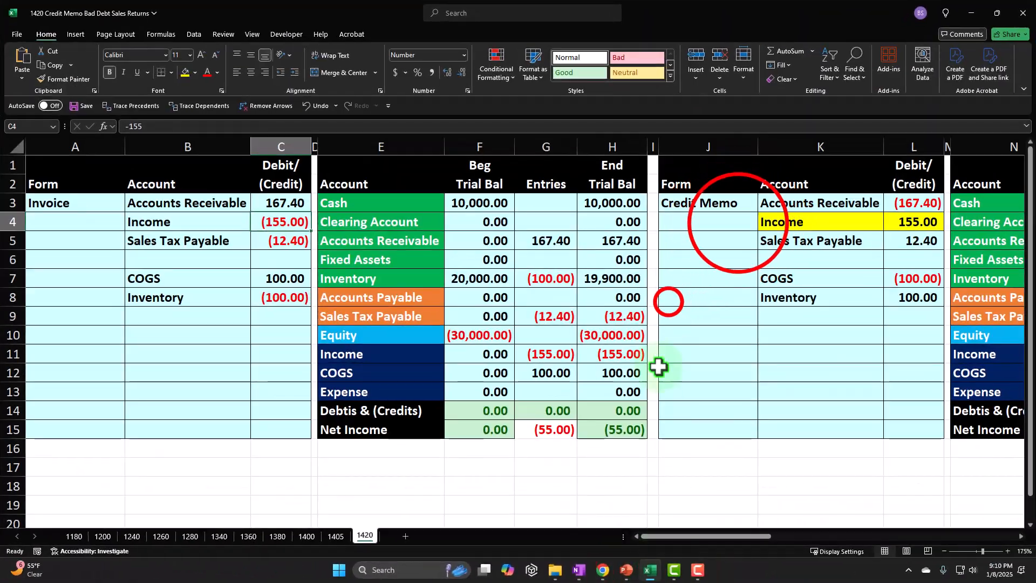
pyautogui.click(735, 221)
pyautogui.press('Right')
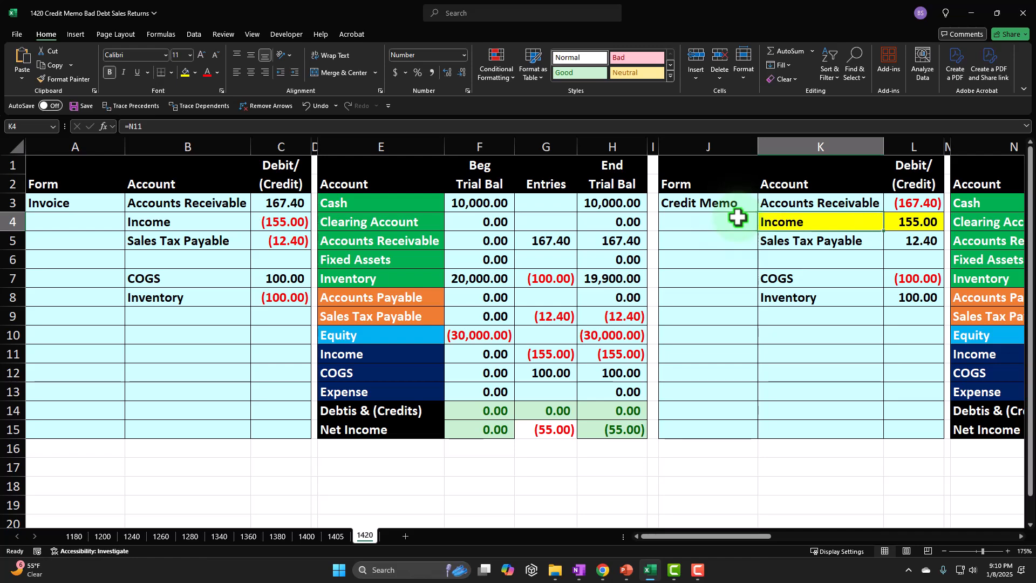
pyautogui.press('Right')
pyautogui.press('Right')
pyautogui.press('Right')
pyautogui.press('Right')
pyautogui.press('Right')
pyautogui.press('Right')
pyautogui.press('Right')
pyautogui.press('Right')
pyautogui.press('Right')
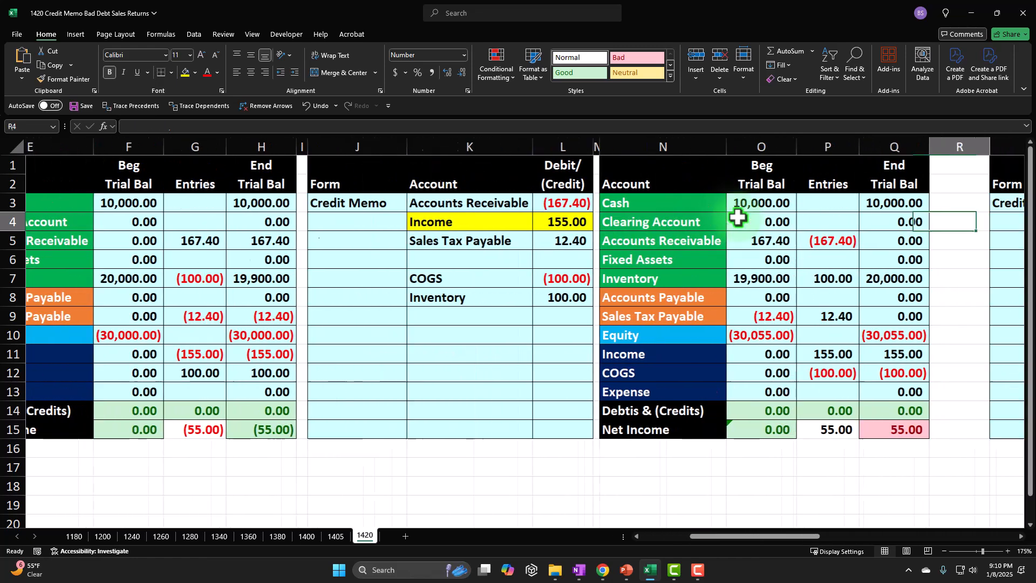
pyautogui.press('Right')
pyautogui.press('Right')
pyautogui.press('Right')
pyautogui.press('Right')
pyautogui.press('Left')
pyautogui.press('Left')
pyautogui.press('Left')
pyautogui.press('Left')
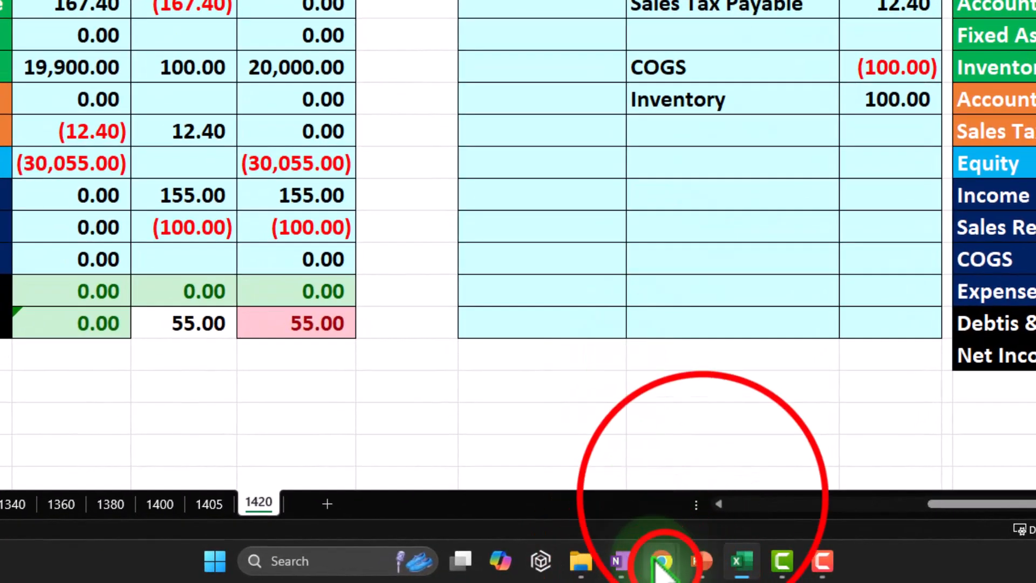
# Step: Switch back to QuickBooks Online, review the profit and loss income section, and open the navigation menu from Customer 1's page
pyautogui.moveTo(659, 564)
pyautogui.click(627, 530)
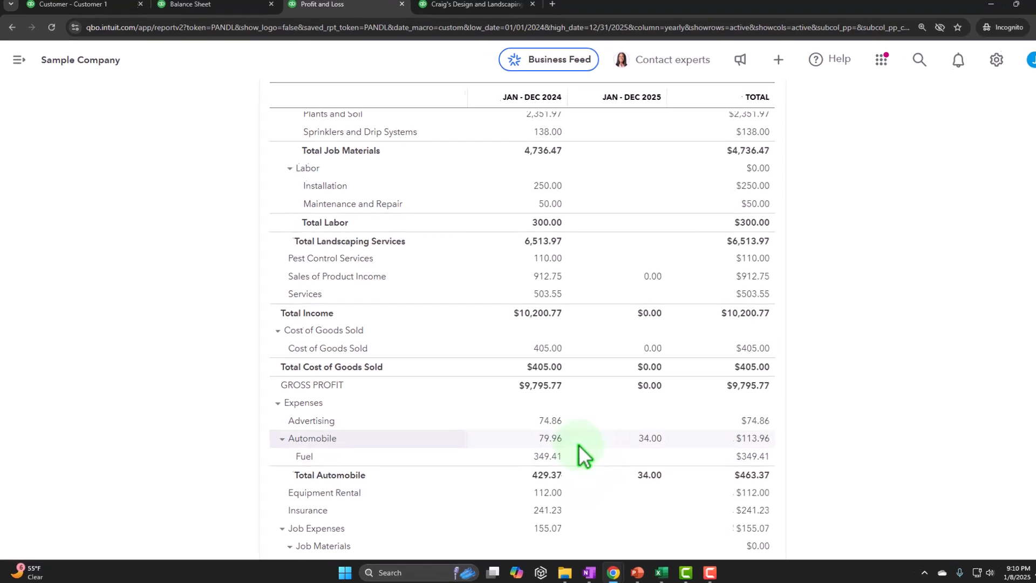
pyautogui.scroll(4, 571, 453)
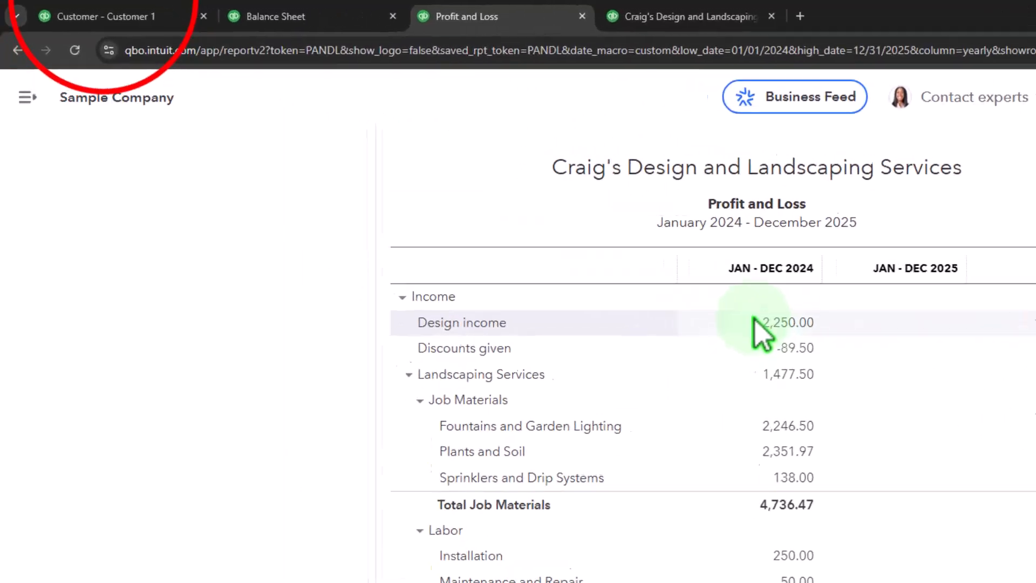
pyautogui.click(70, 12)
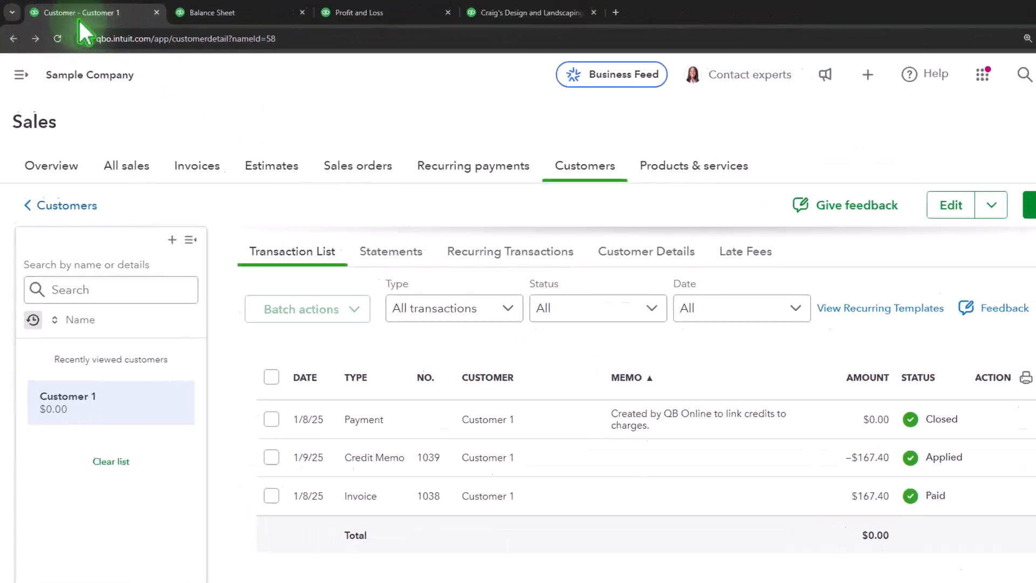
pyautogui.click(21, 74)
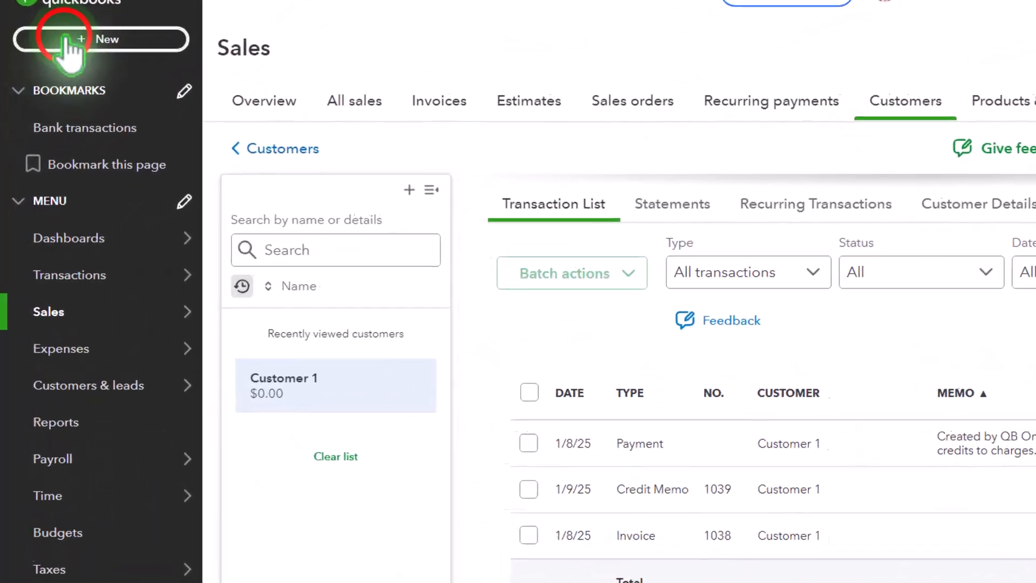
# Step: Start a new invoice and add Customer 2 to it as a newly saved customer
pyautogui.click(49, 96)
pyautogui.click(120, 133)
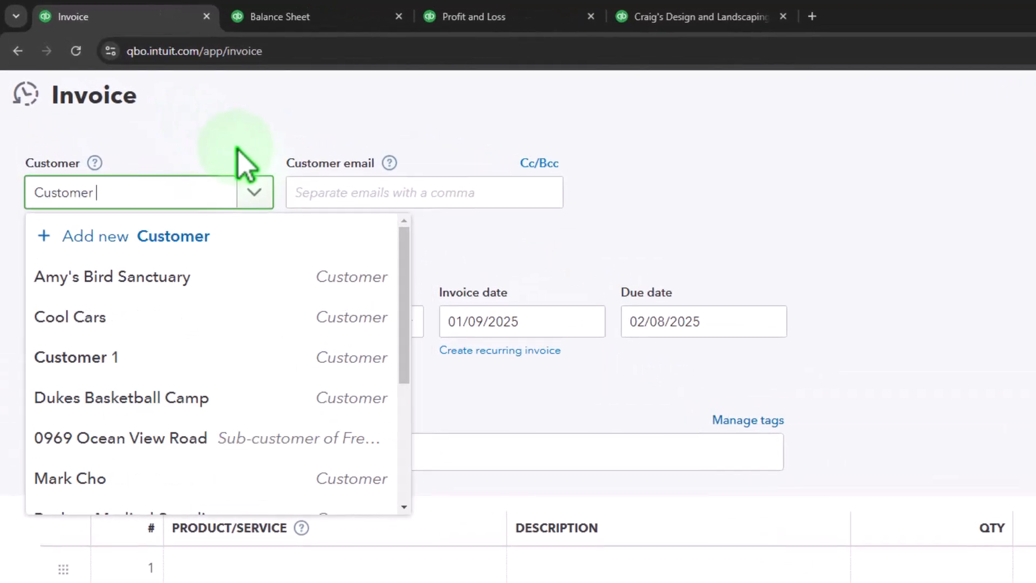
pyautogui.write('2')
pyautogui.press('Return')
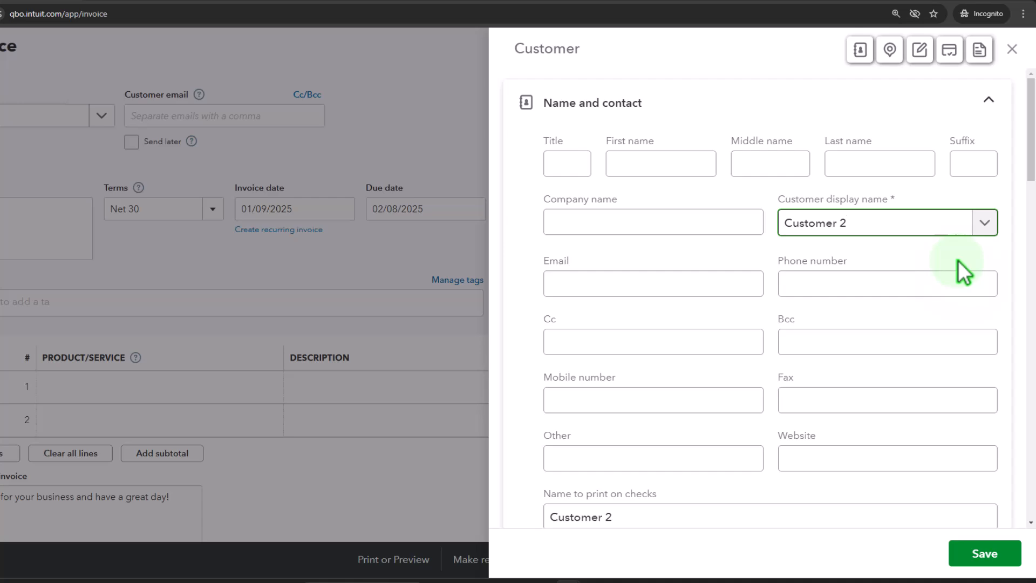
pyautogui.scroll(-5, 960, 324)
pyautogui.click(990, 555)
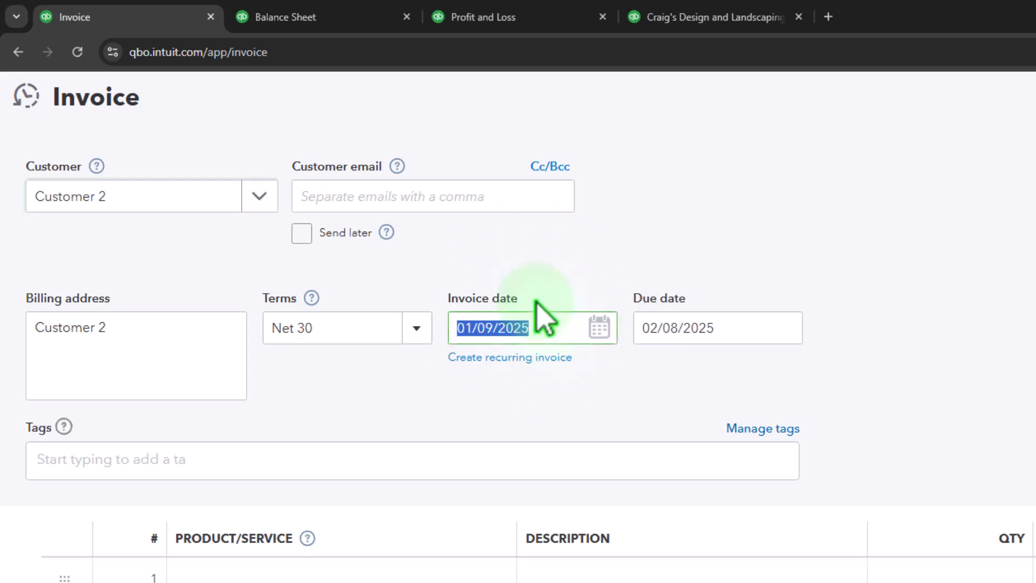
# Step: Date the invoice 01/15/2025 and put the product Inventory 1 on its first line
pyautogui.press('+')
pyautogui.press('Tab')
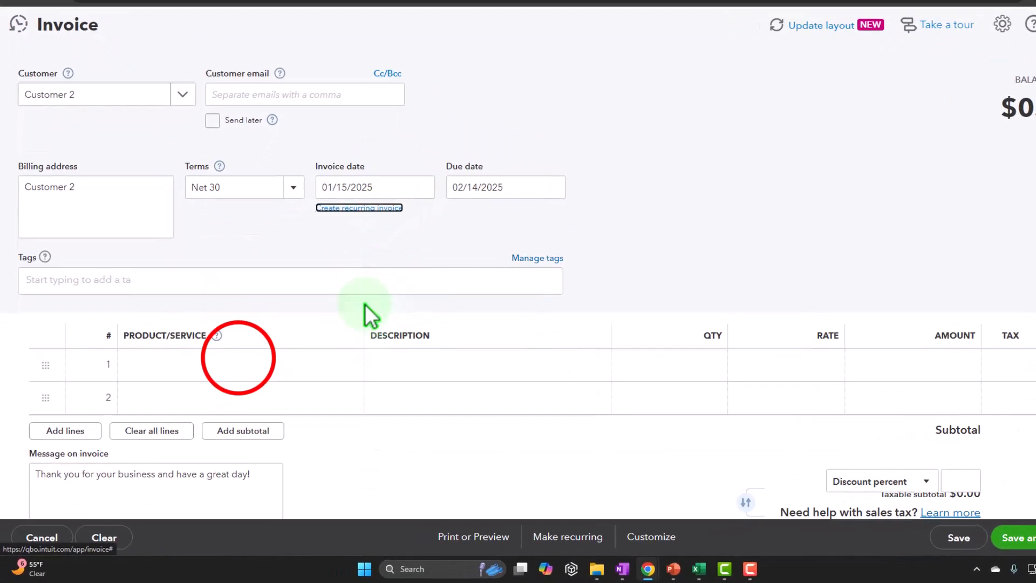
pyautogui.click(239, 361)
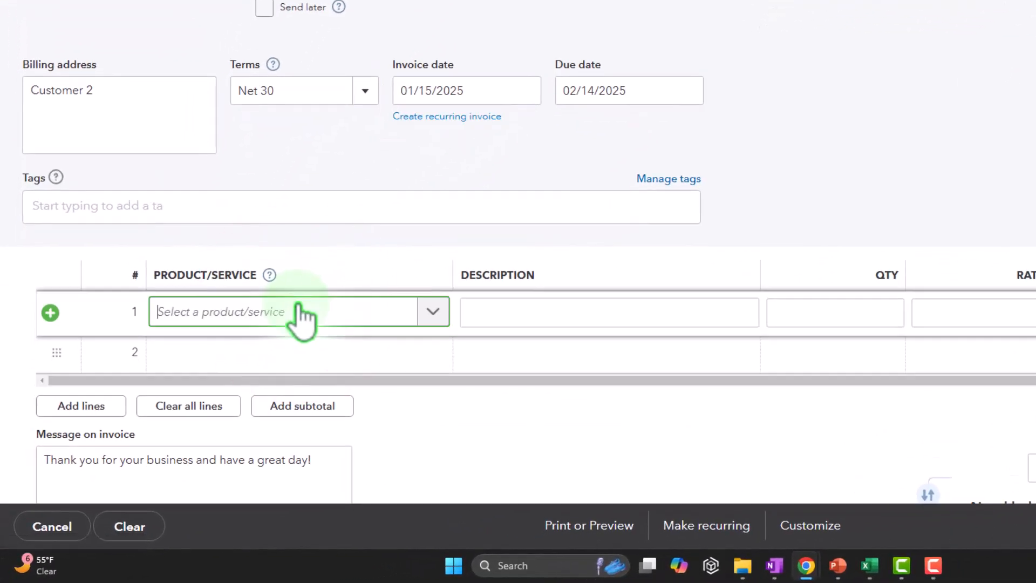
pyautogui.write('Ite')
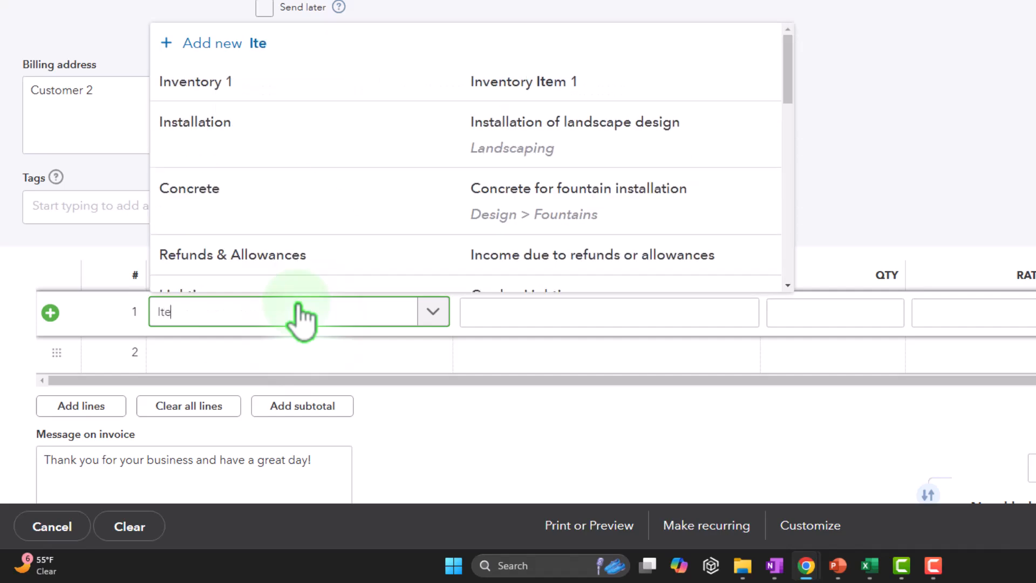
pyautogui.click(259, 268)
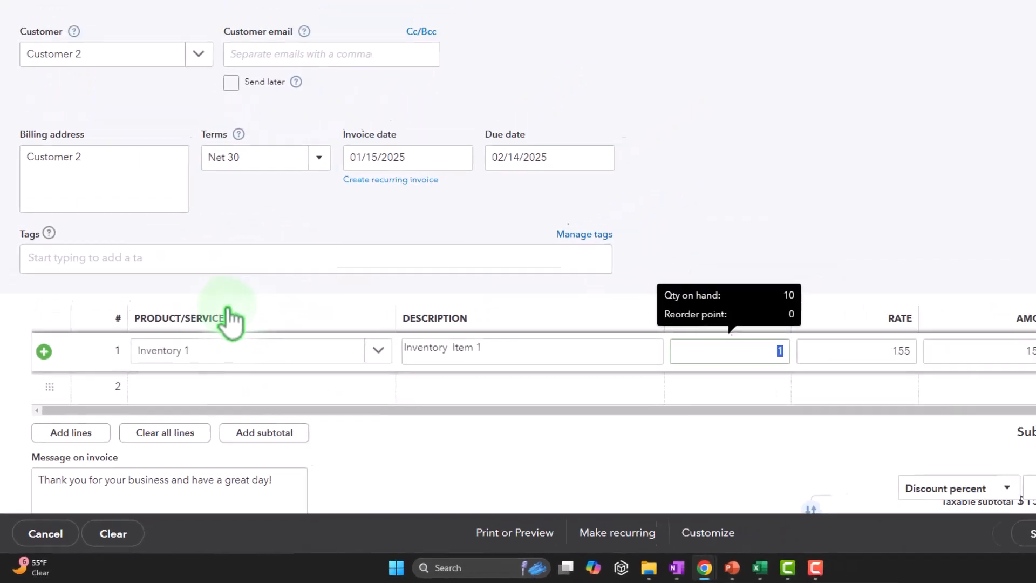
pyautogui.scroll(-3, 367, 239)
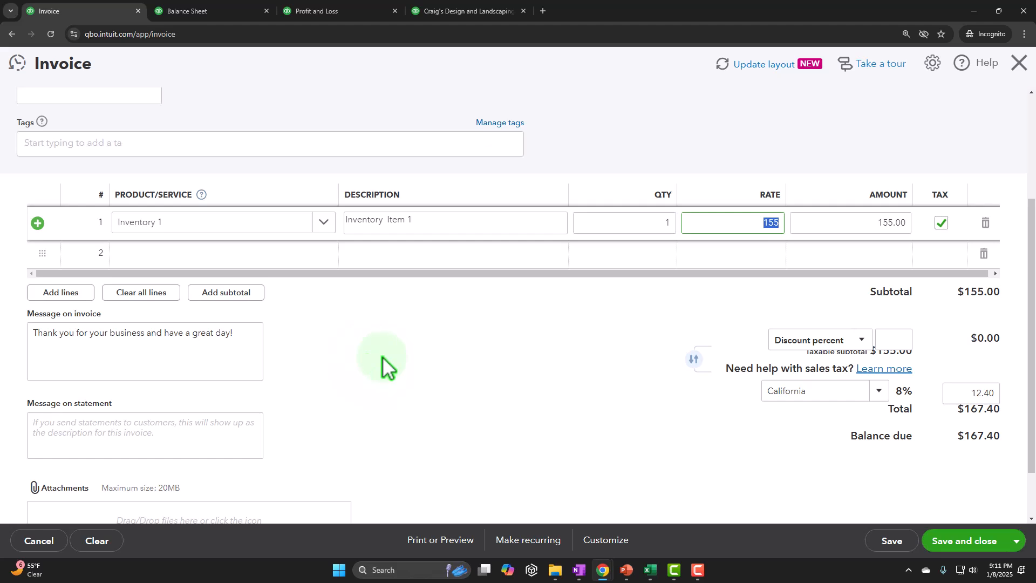
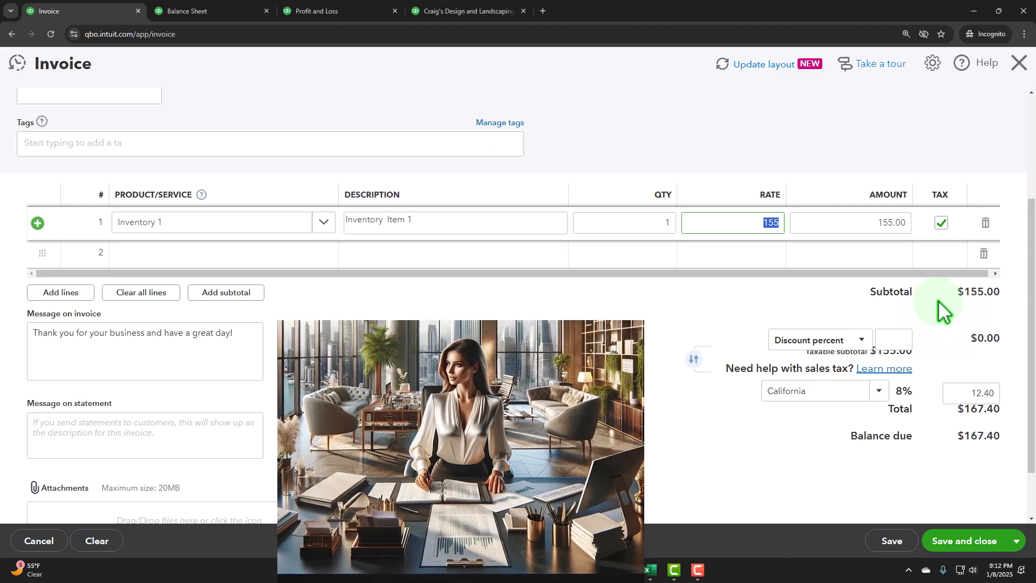
# Step: Review the Customer 2 invoice from customer details to totals, and save and close it
pyautogui.scroll(3, 448, 381)
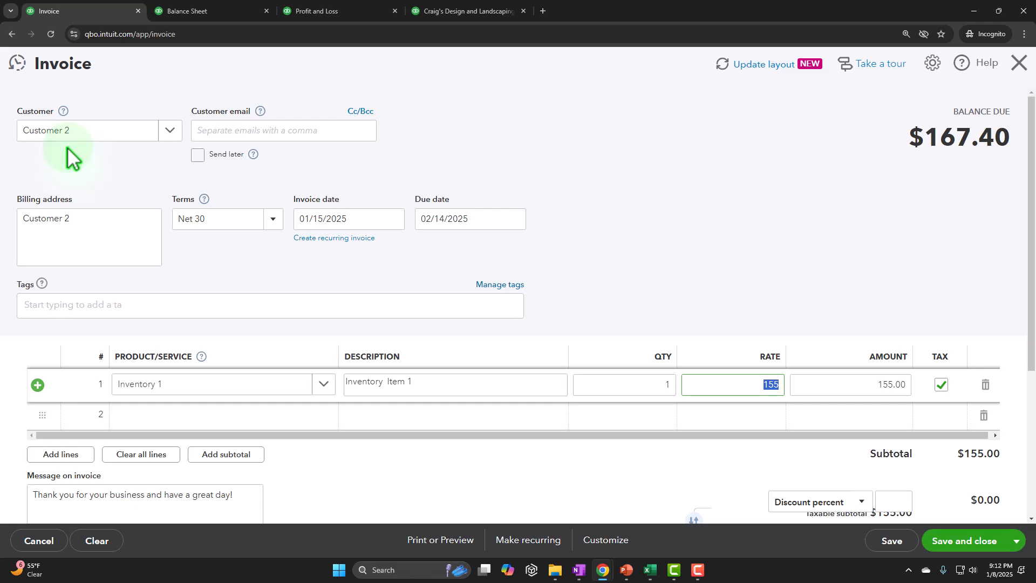
pyautogui.scroll(-2, 67, 150)
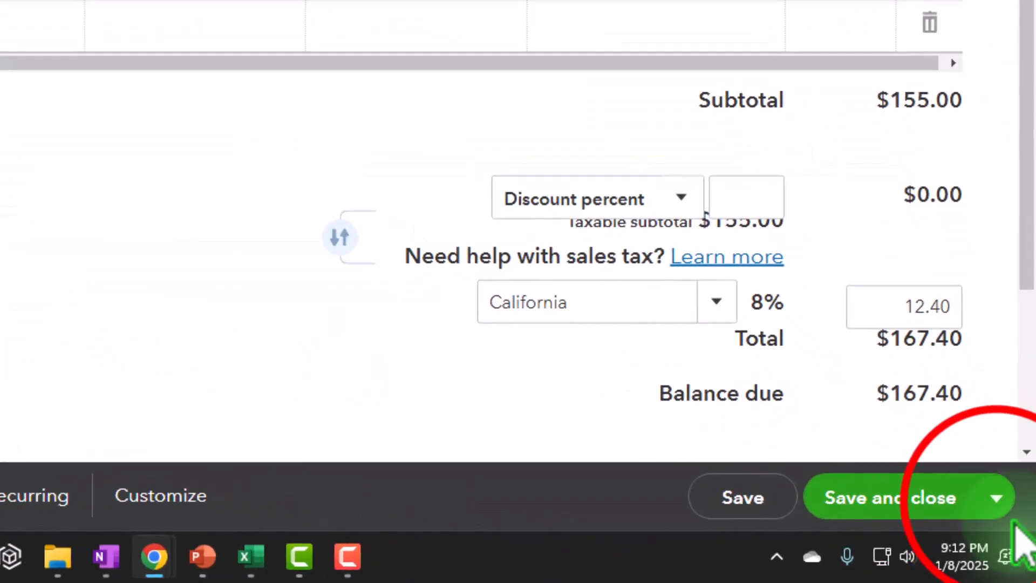
pyautogui.click(997, 499)
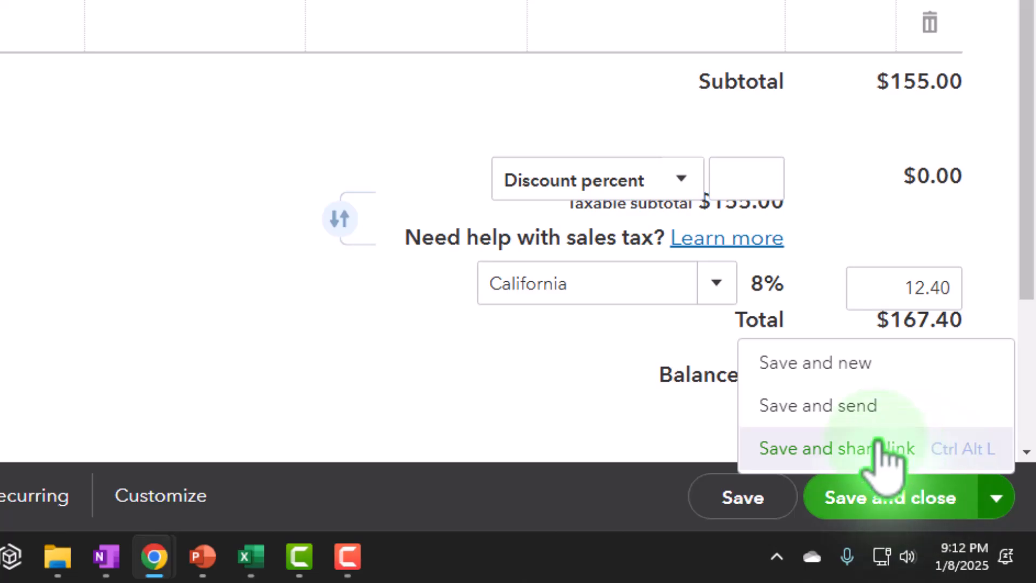
pyautogui.click(881, 504)
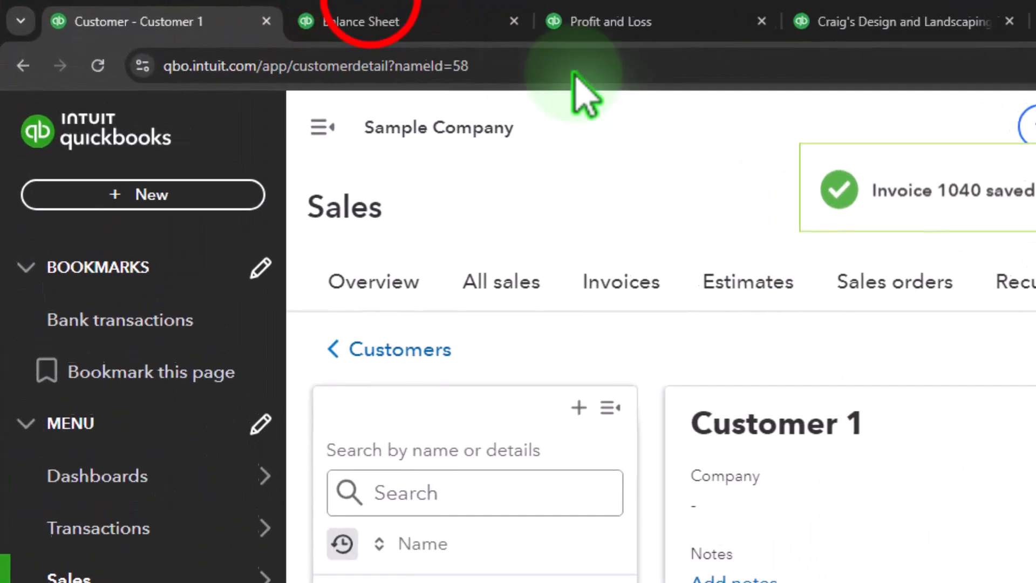
# Step: Rerun the Balance Sheet, inspect the 2025 transactions behind Accounts Receivable, and return to the summary report
pyautogui.click(362, 21)
pyautogui.scroll(5, 858, 549)
pyautogui.click(734, 177)
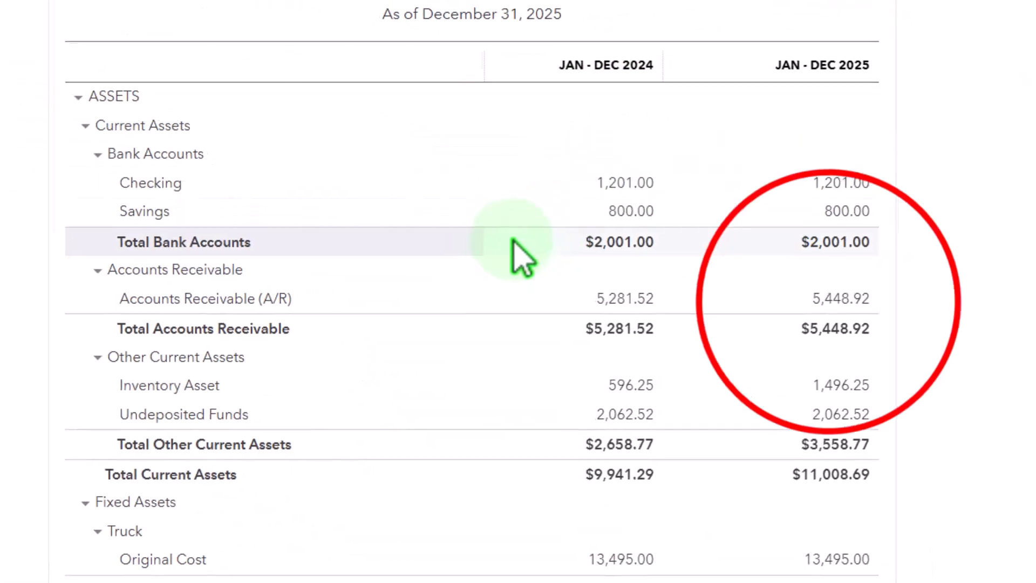
pyautogui.click(829, 303)
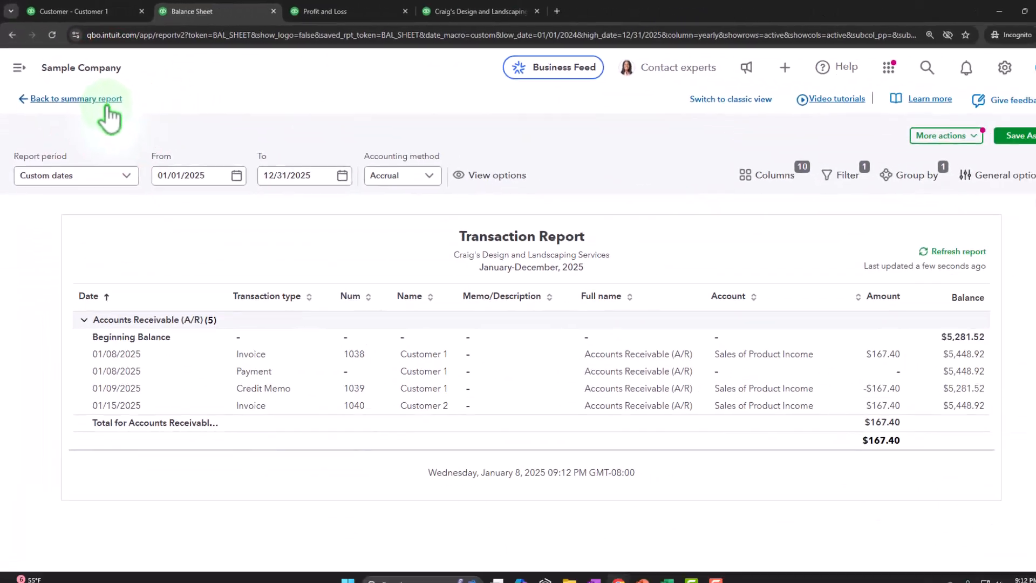
pyautogui.click(108, 99)
# Step: Rerun the Profit and Loss report and examine the 2025 product sales income and cost of goods sold
pyautogui.click(359, 12)
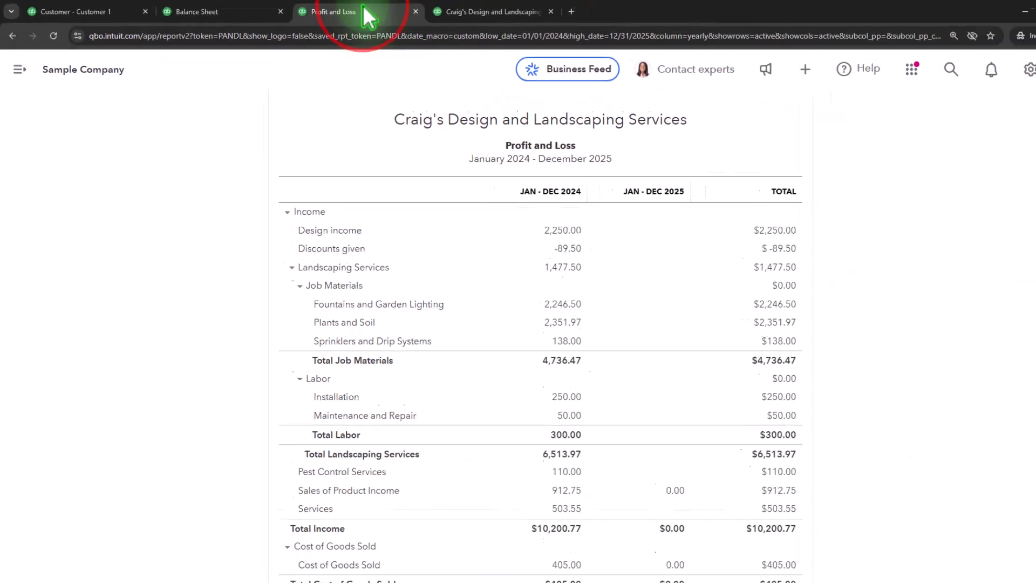
pyautogui.scroll(4, 478, 176)
pyautogui.click(780, 171)
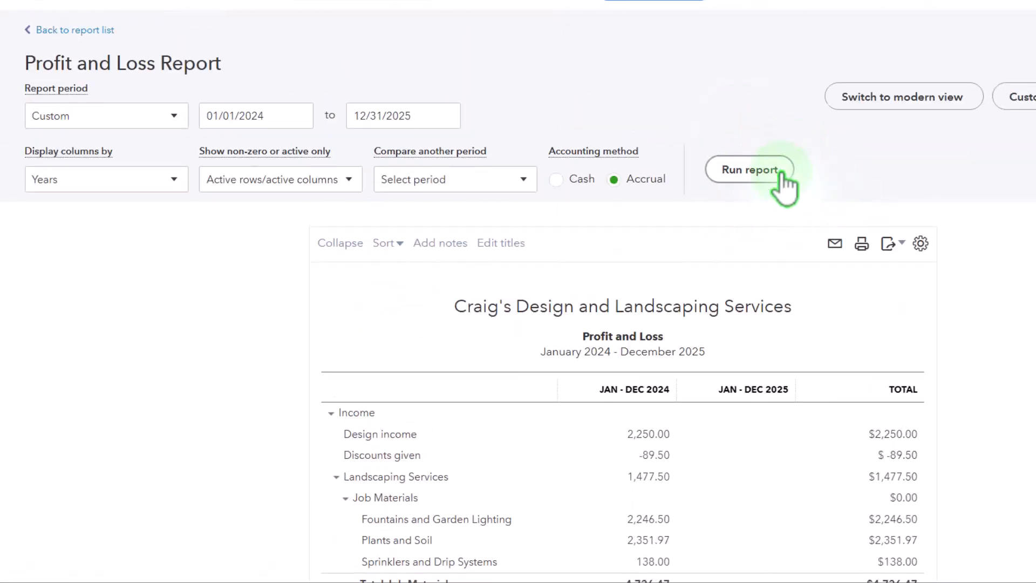
pyautogui.scroll(-10, 785, 185)
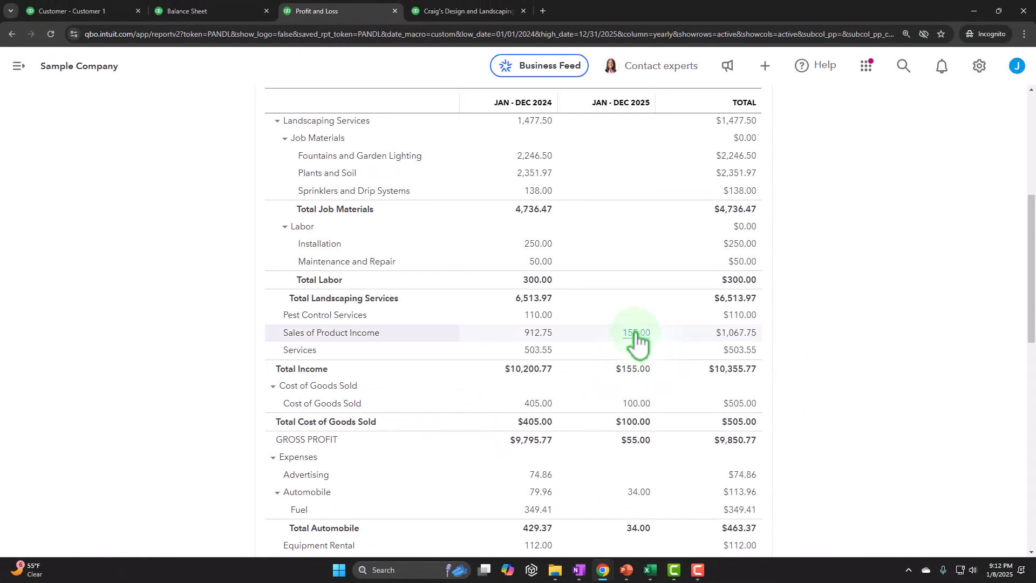
# Step: Inspect the 2025 transactions behind Board of Equalization Payable on the Balance Sheet and return to the summary
pyautogui.click(199, 7)
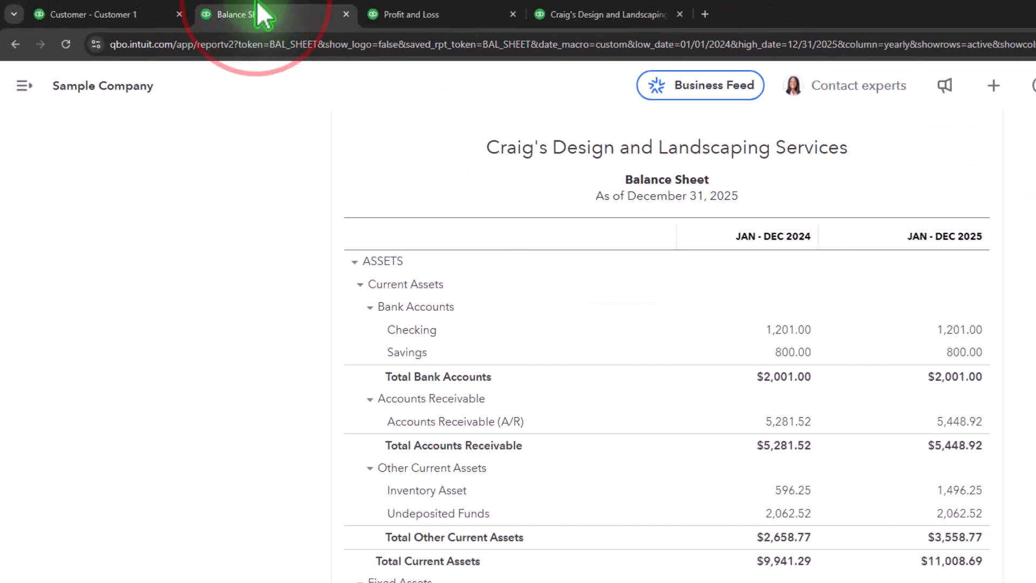
pyautogui.scroll(-6, 294, 351)
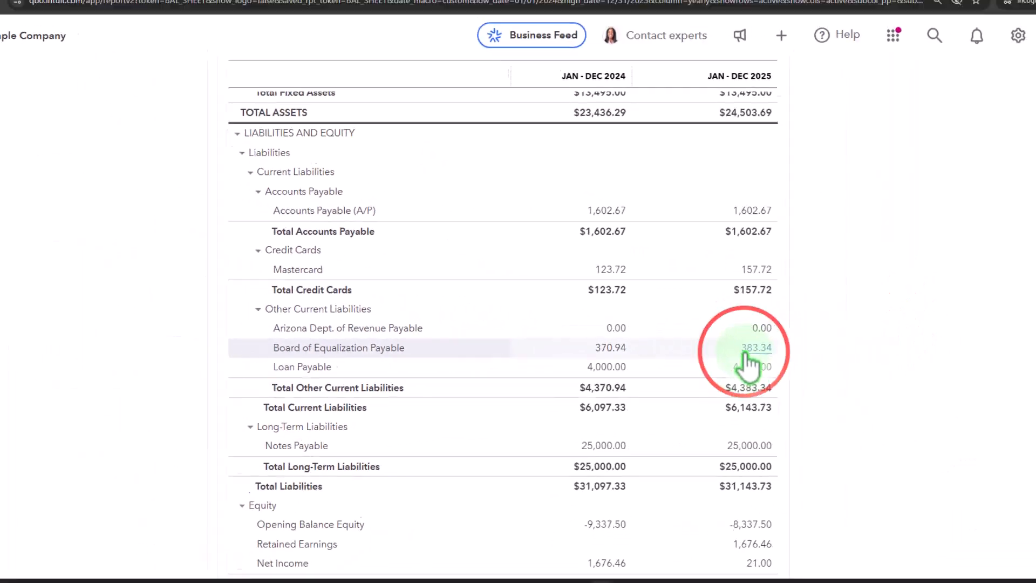
pyautogui.click(746, 351)
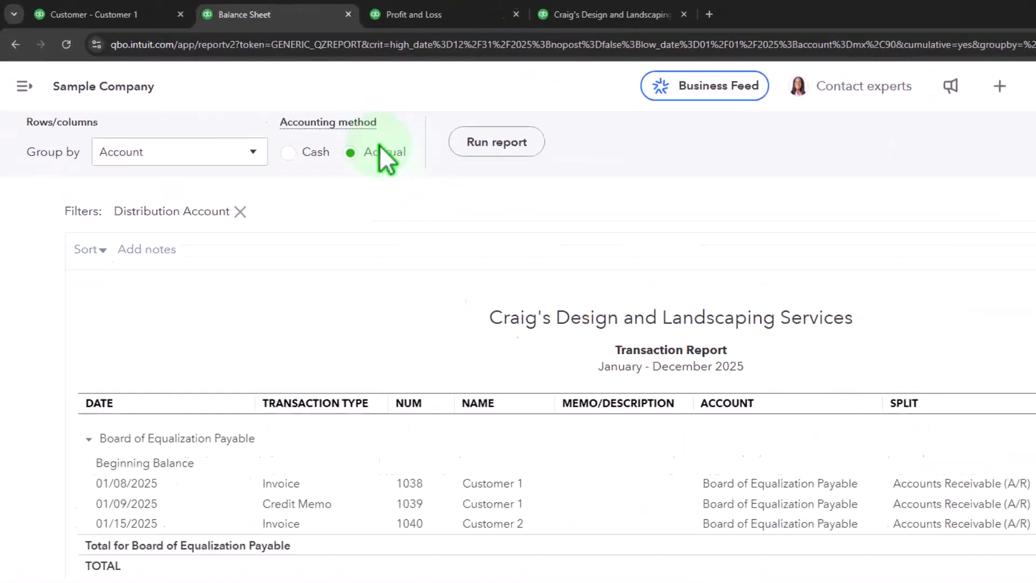
pyautogui.click(143, 157)
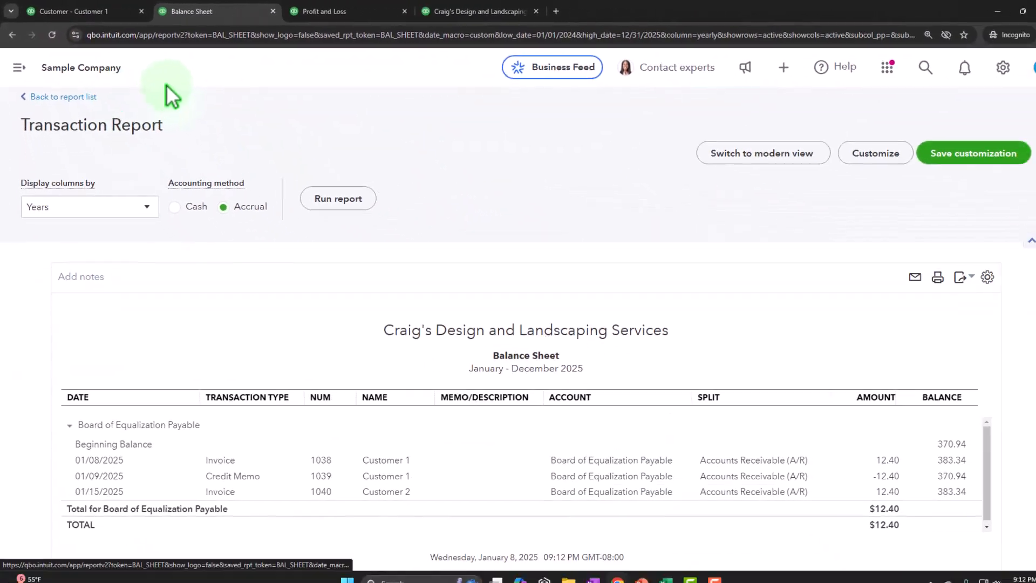
# Step: Inspect the 2025 transactions behind Inventory Asset on the Balance Sheet and return to the summary report
pyautogui.scroll(5, 241, 194)
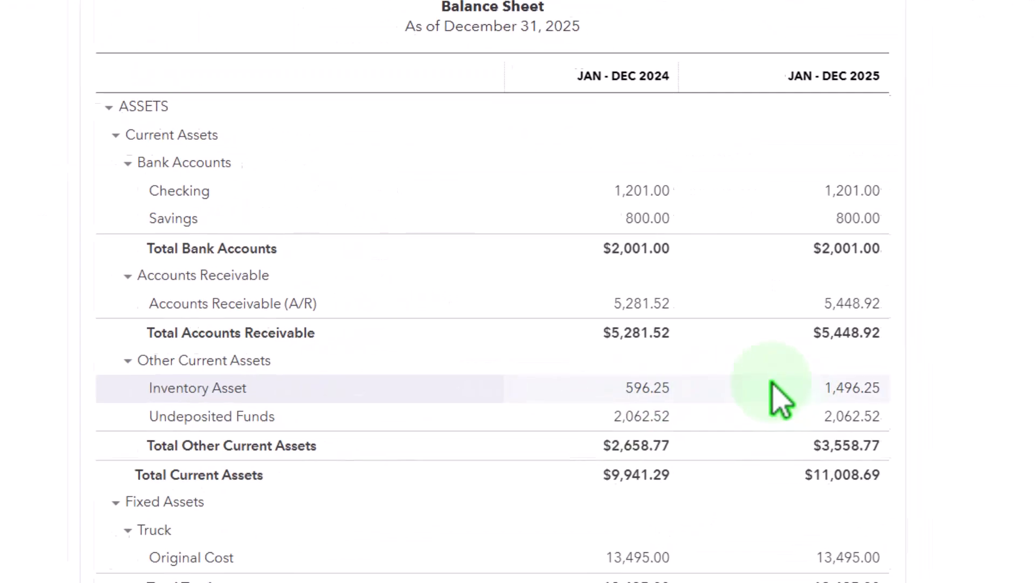
pyautogui.click(842, 388)
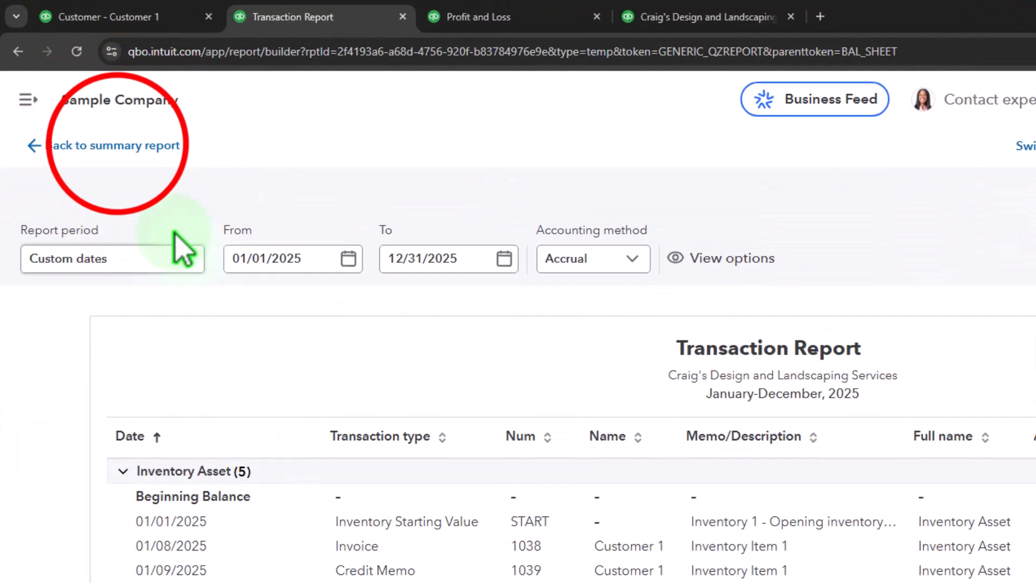
pyautogui.click(116, 145)
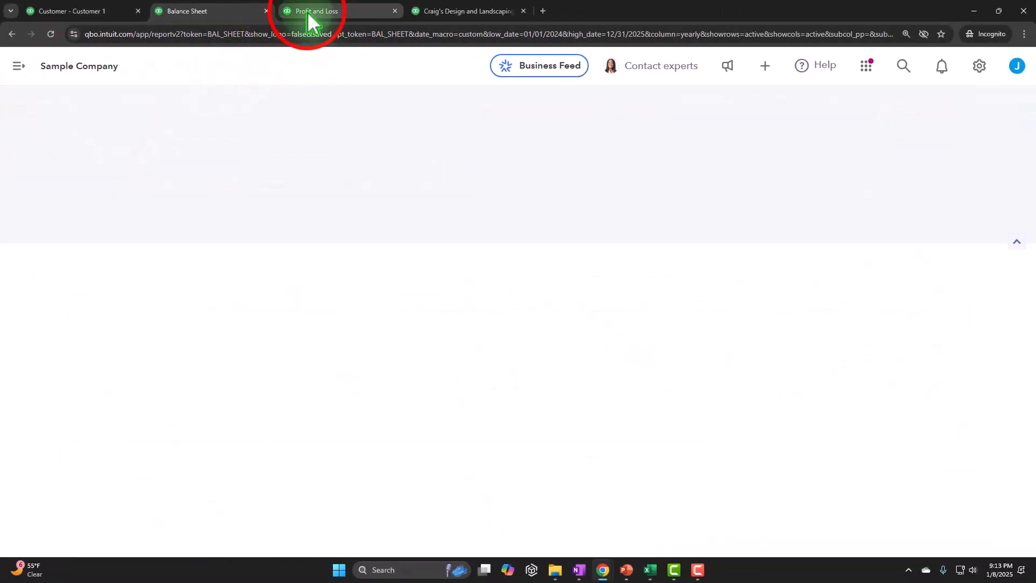
# Step: Go back from the Profit and Loss report to the list of reports
pyautogui.click(308, 15)
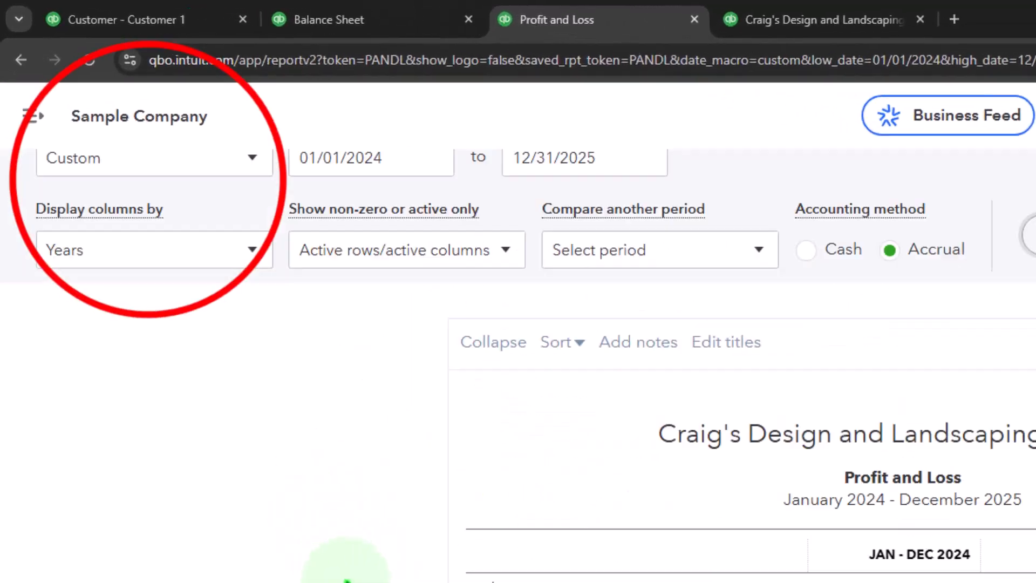
pyautogui.scroll(2, 192, 237)
pyautogui.click(135, 178)
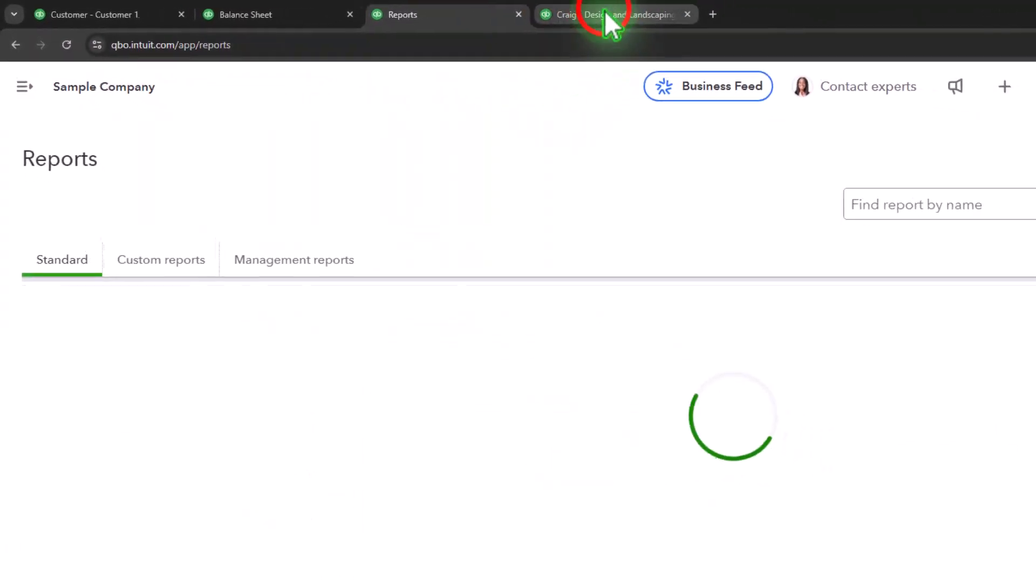
# Step: Rerun the Inventory Valuation Summary as of 01/16/2025 and compare its total with Inventory Asset on the Balance Sheet
pyautogui.click(613, 14)
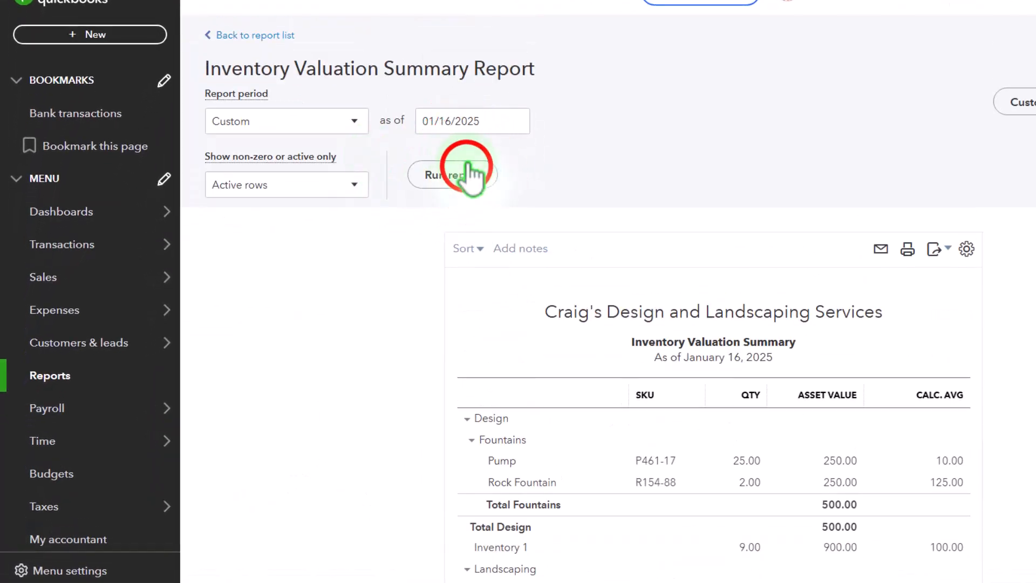
pyautogui.scroll(-4, 382, 313)
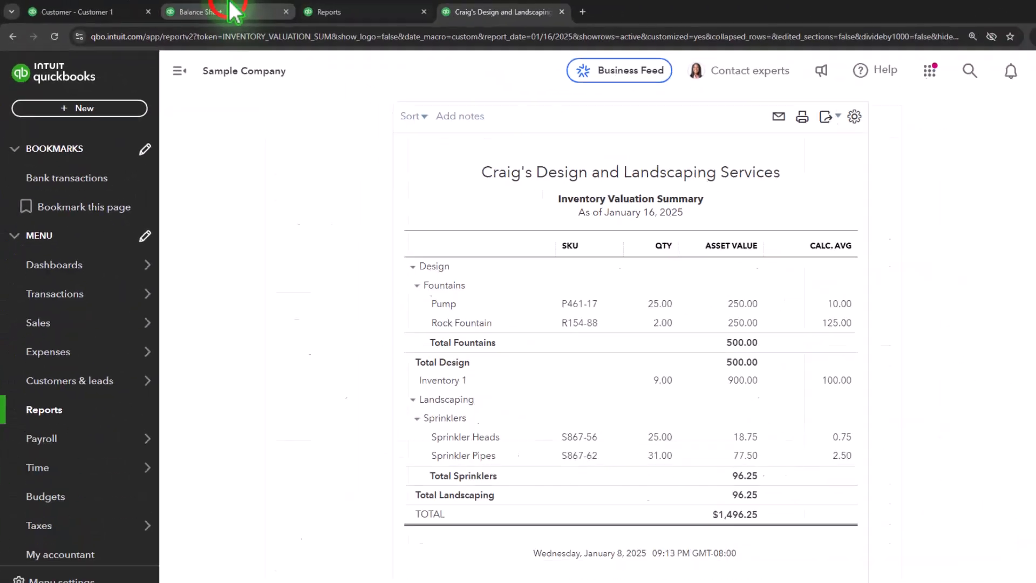
pyautogui.click(233, 11)
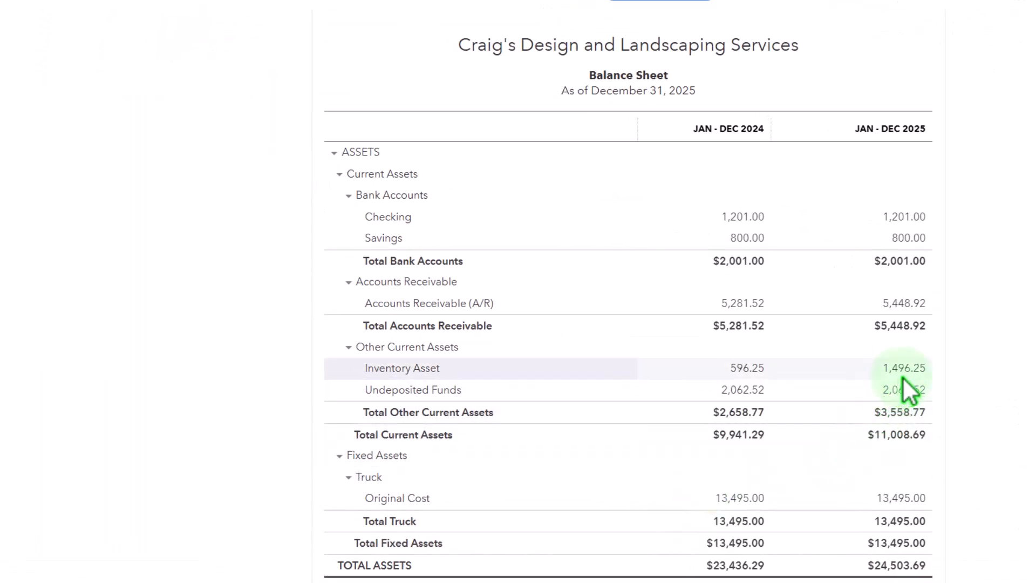
# Step: Open Customer 2's record from the Sales customer list and examine its transaction list
pyautogui.click(75, 13)
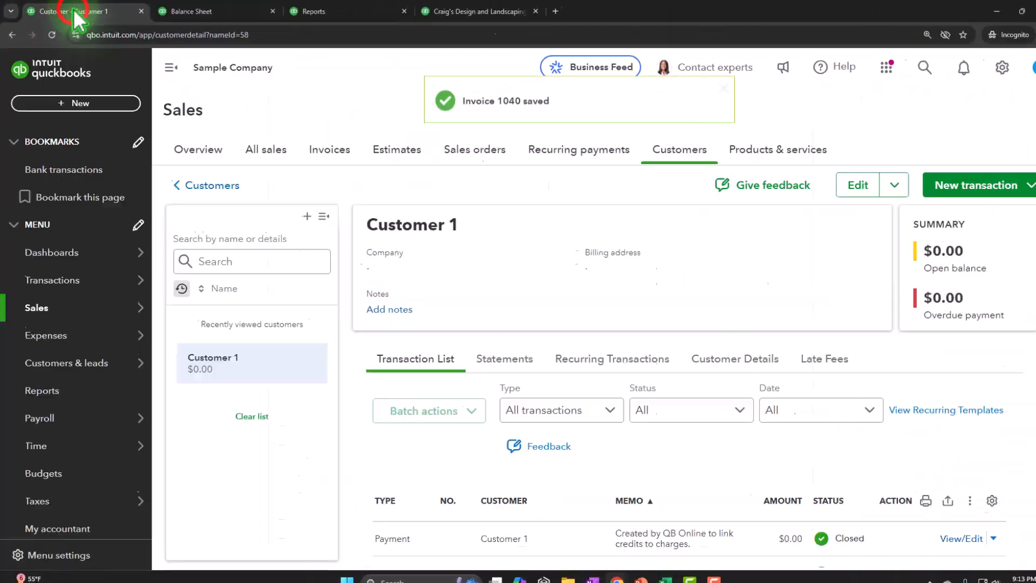
pyautogui.click(59, 308)
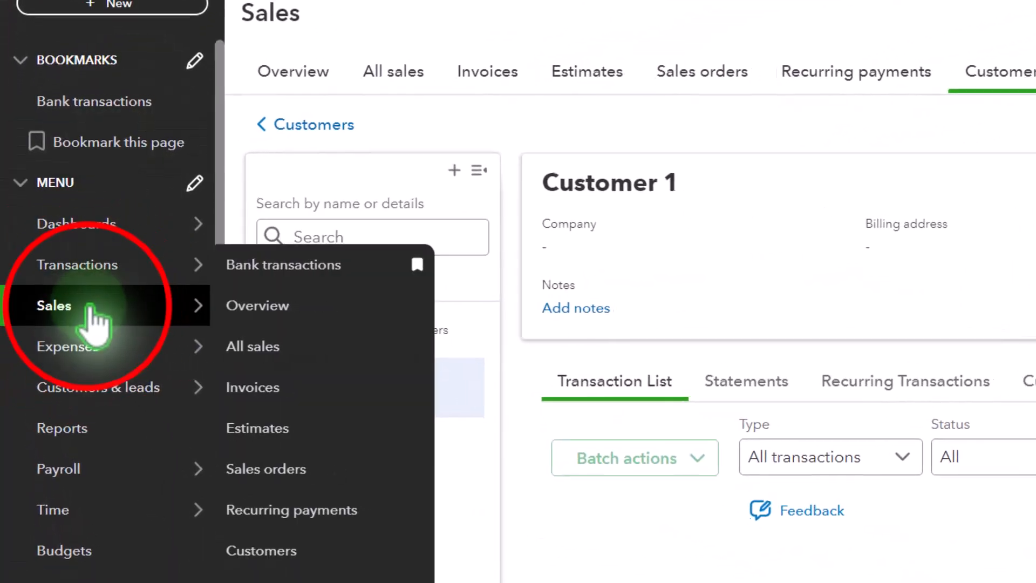
pyautogui.click(777, 123)
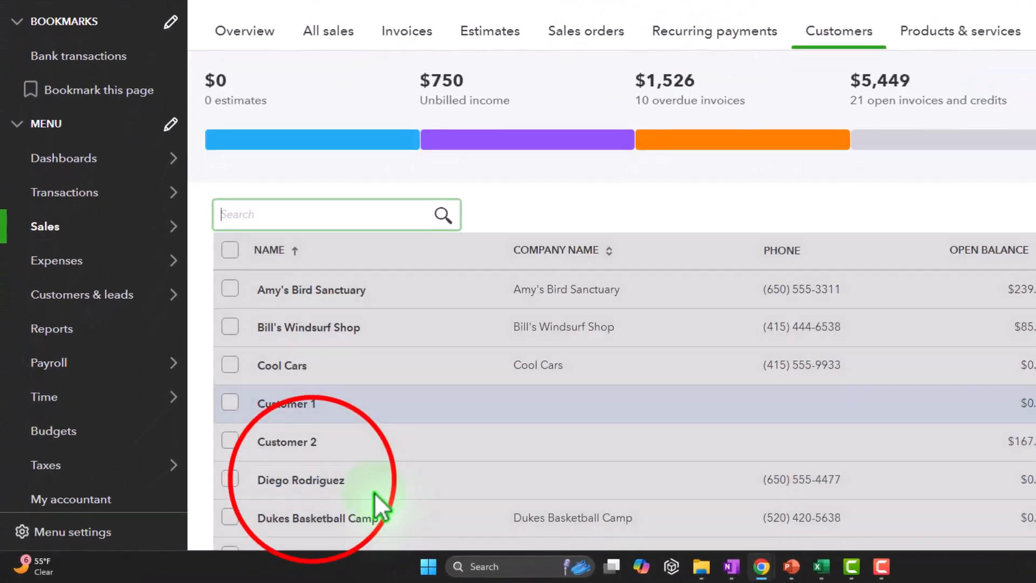
pyautogui.click(248, 498)
pyautogui.click(173, 46)
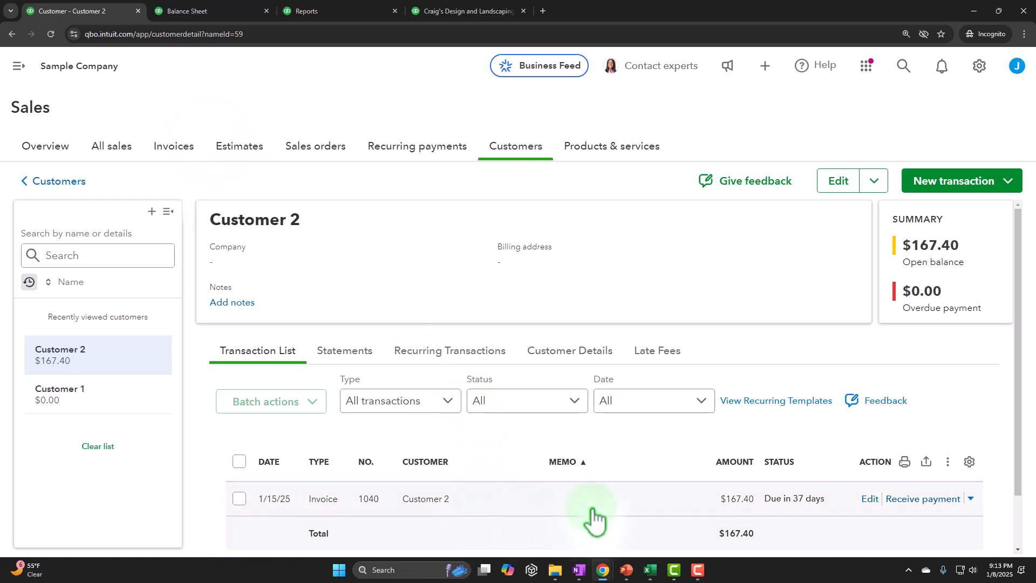
pyautogui.scroll(-1, 594, 519)
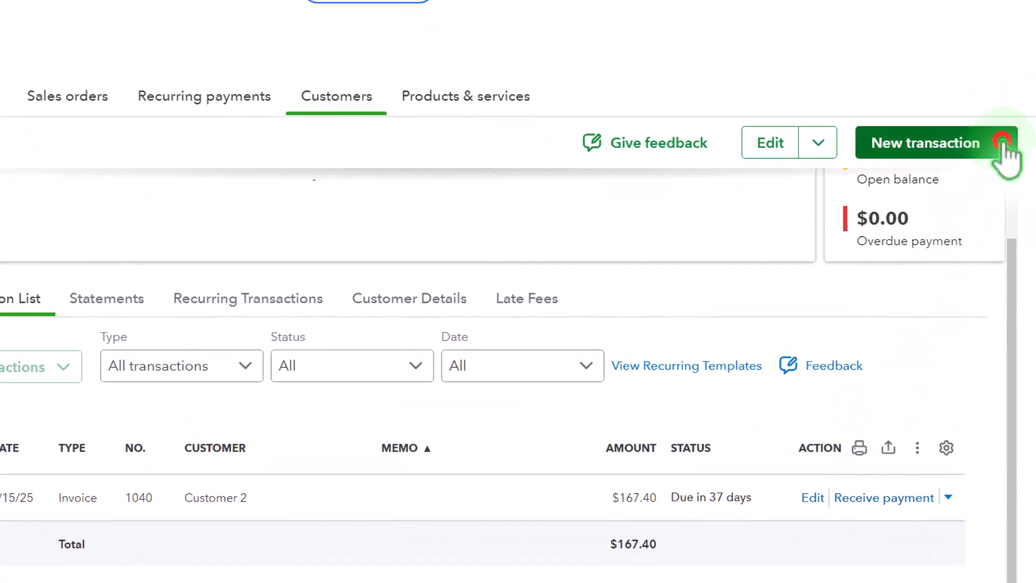
# Step: Start a credit memo for Customer 2 from the customer record and date it 01/16/2025
pyautogui.click(955, 192)
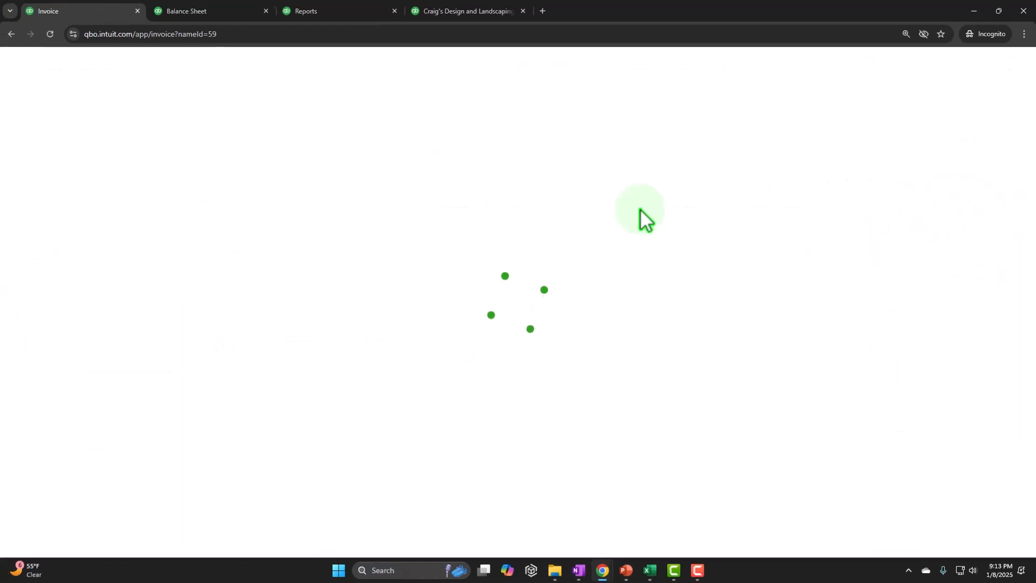
pyautogui.click(1019, 61)
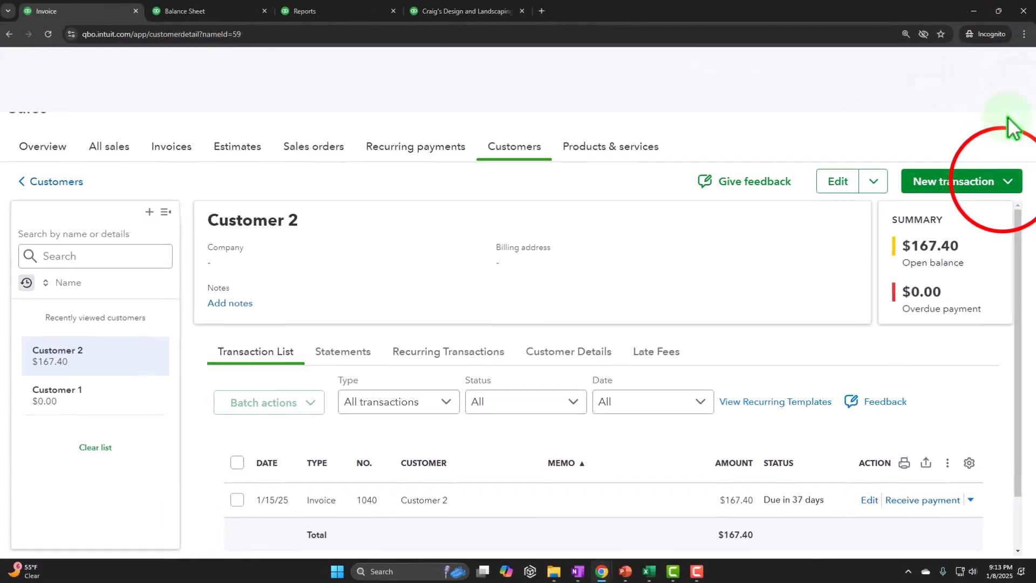
pyautogui.click(1007, 181)
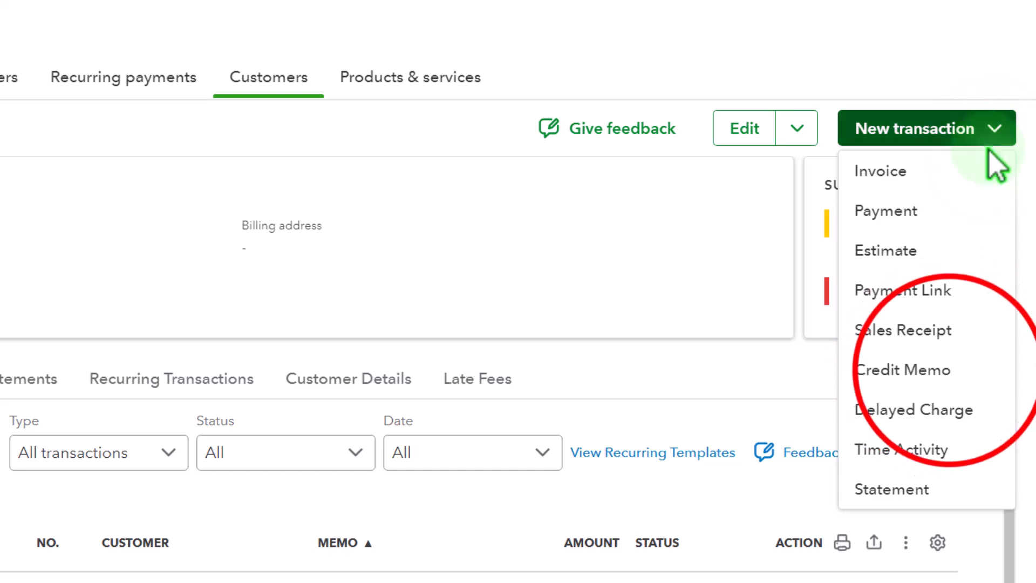
pyautogui.click(955, 370)
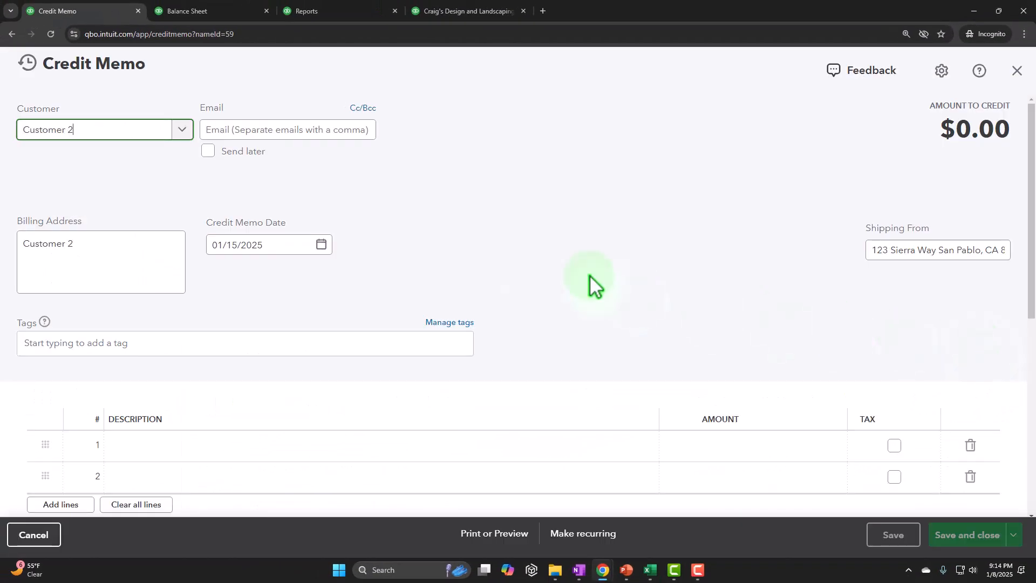
pyautogui.press('Tab')
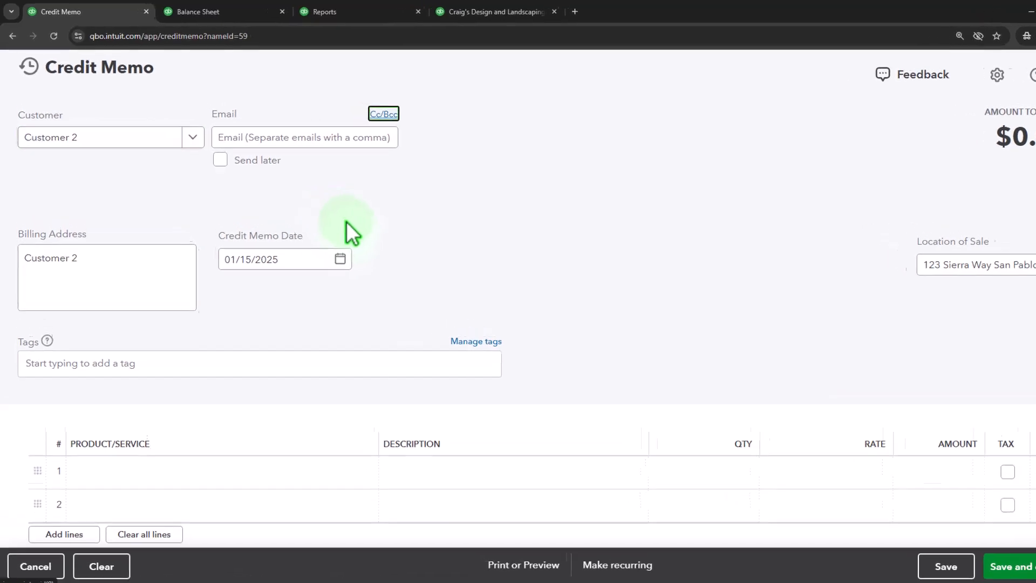
pyautogui.press('Tab')
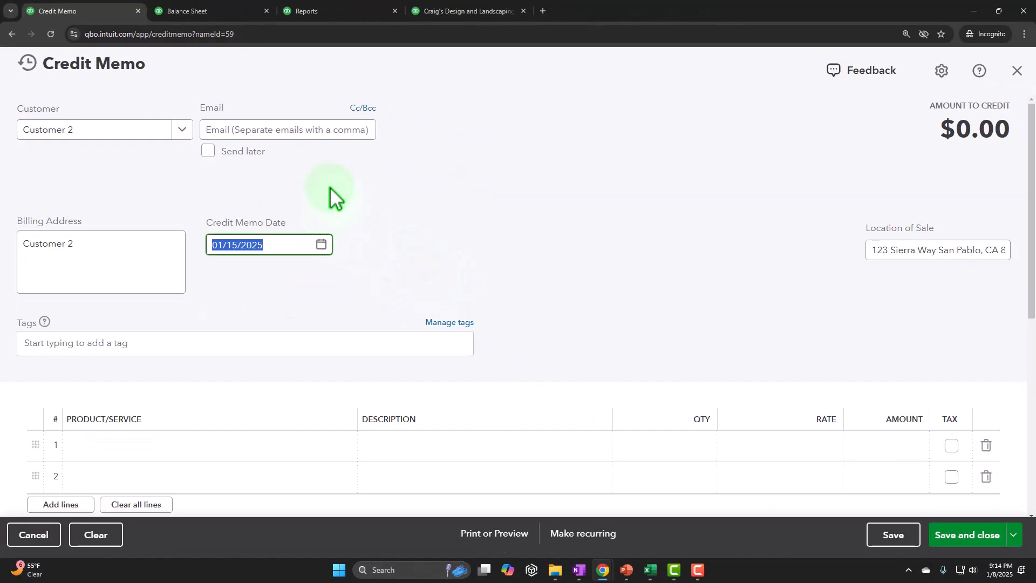
pyautogui.write('01/16/2025')
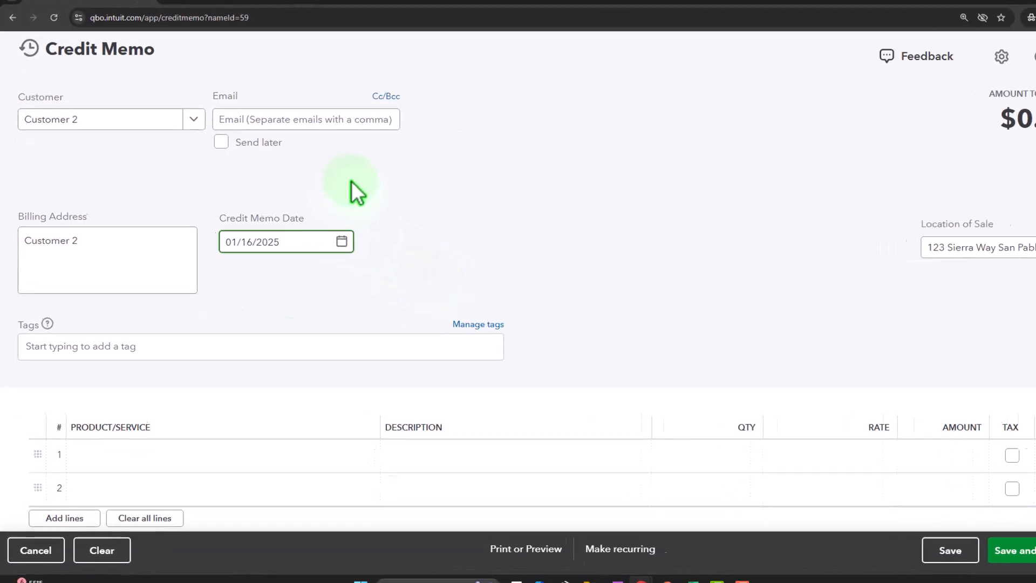
# Step: Add Inventory 1 as the first line item of the credit memo and check its rate and sales tax
pyautogui.click(178, 445)
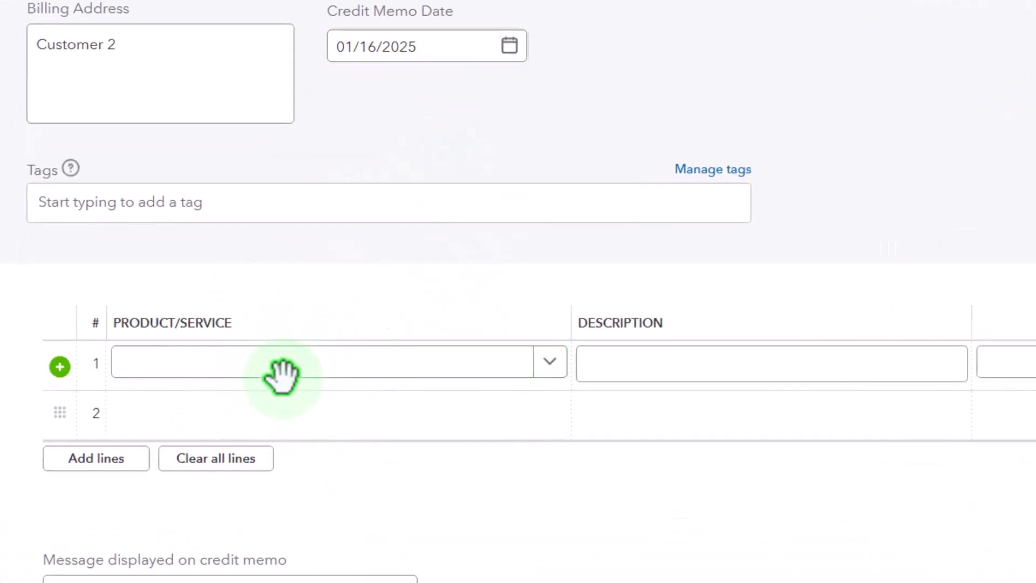
pyautogui.click(273, 372)
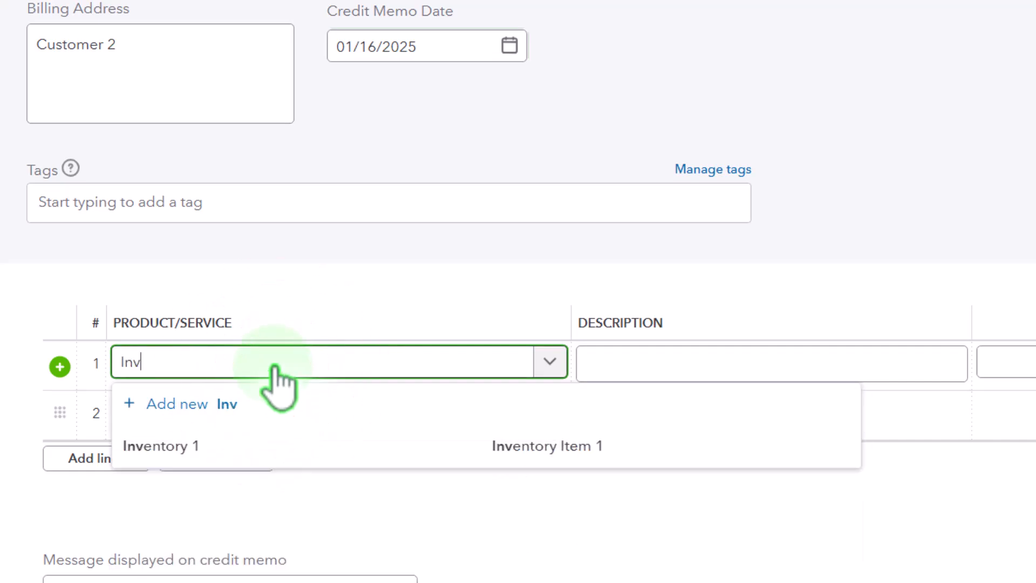
pyautogui.press('Down')
pyautogui.press('Down')
pyautogui.press('Tab')
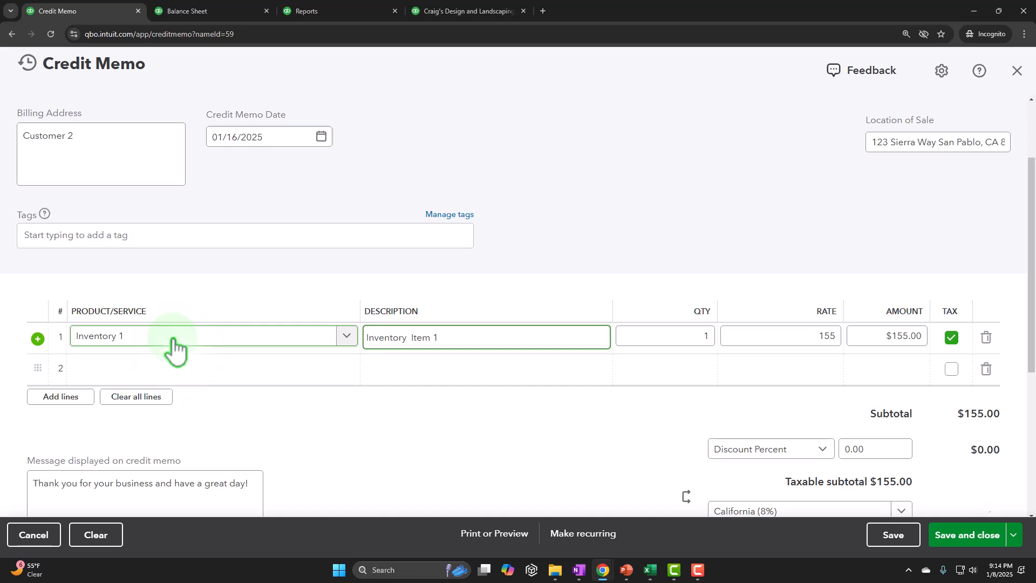
pyautogui.scroll(-2, 248, 307)
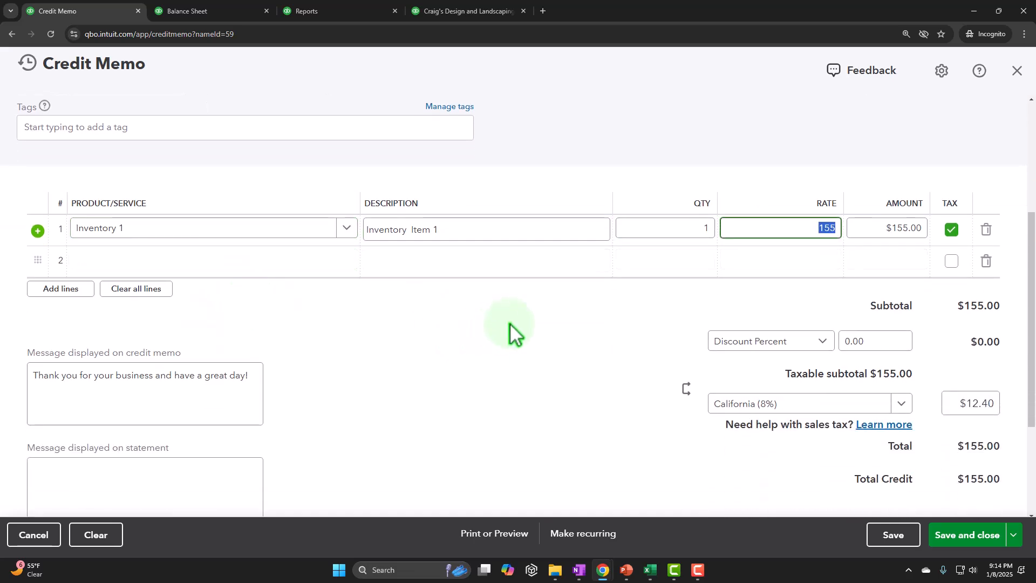
pyautogui.click(590, 360)
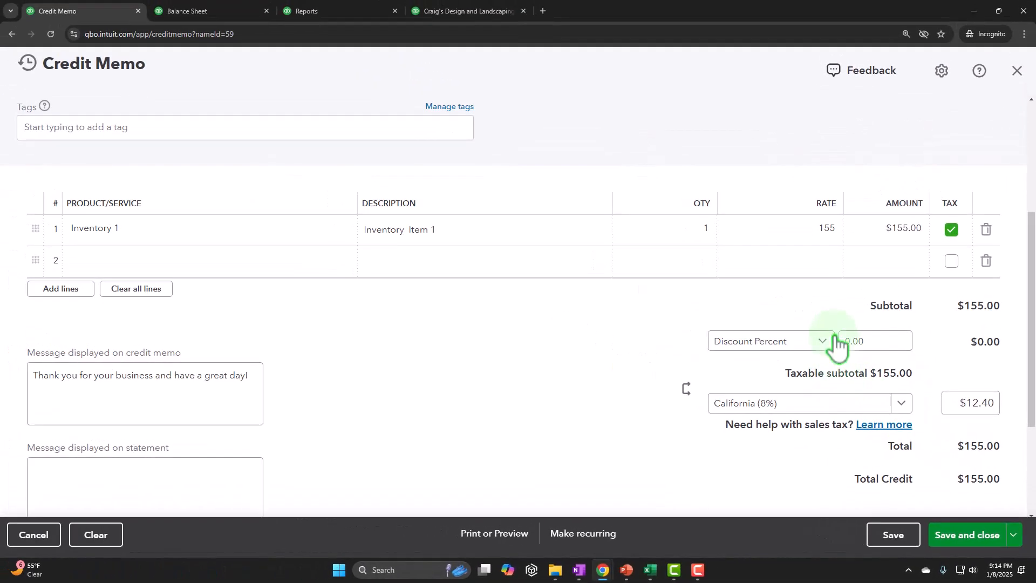
pyautogui.click(456, 231)
pyautogui.click(198, 266)
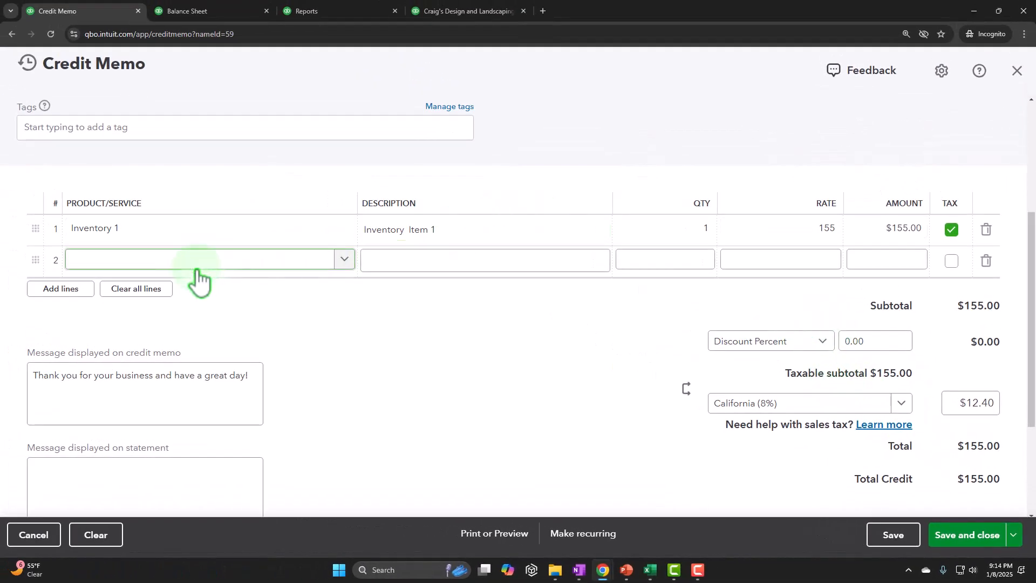
pyautogui.click(163, 239)
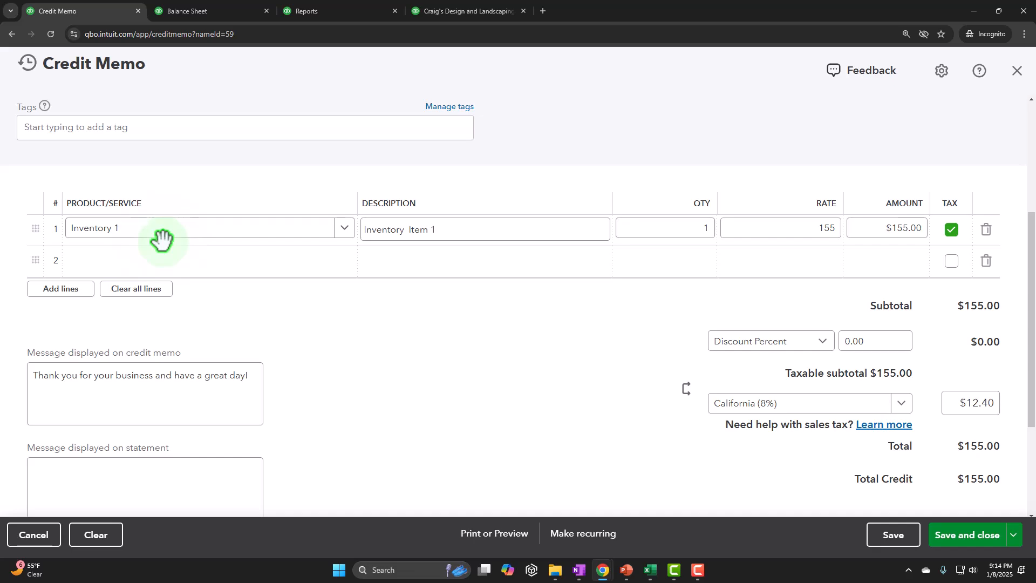
# Step: Create a service item named Sales Returns & Allowances for the second credit memo line, using the same text as its sales description
pyautogui.click(146, 259)
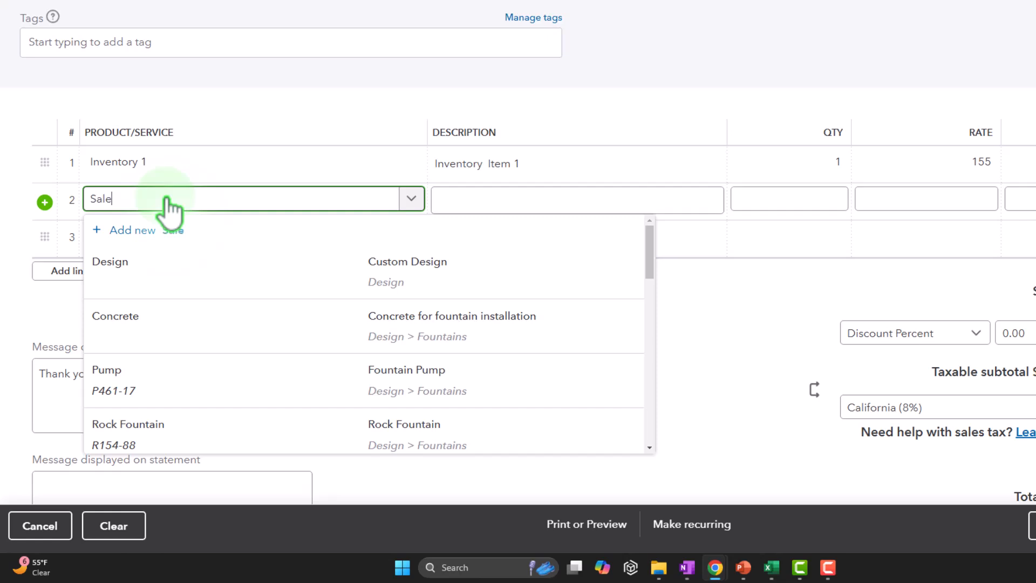
pyautogui.write('Sales Returns & Allowances')
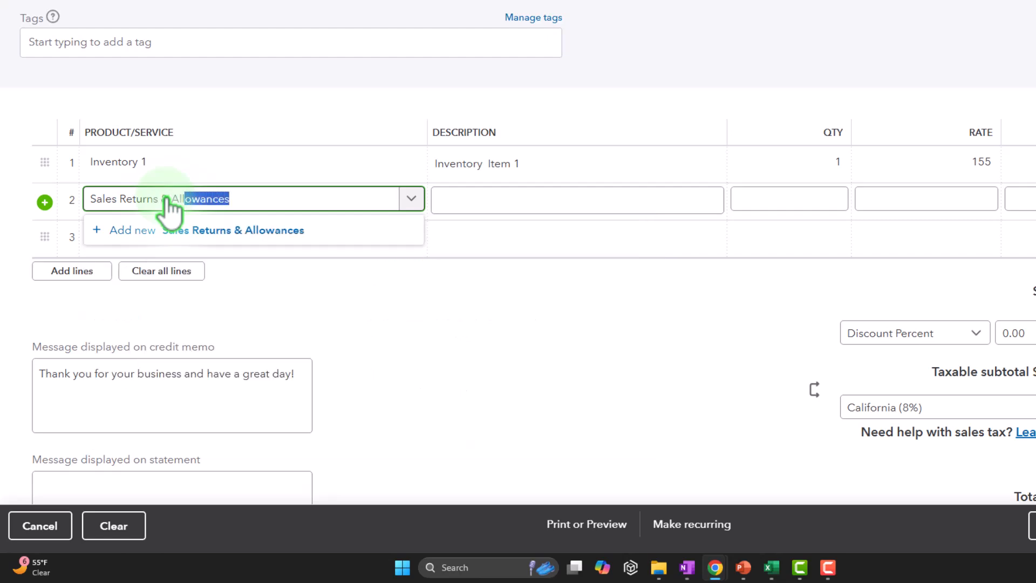
pyautogui.click(172, 227)
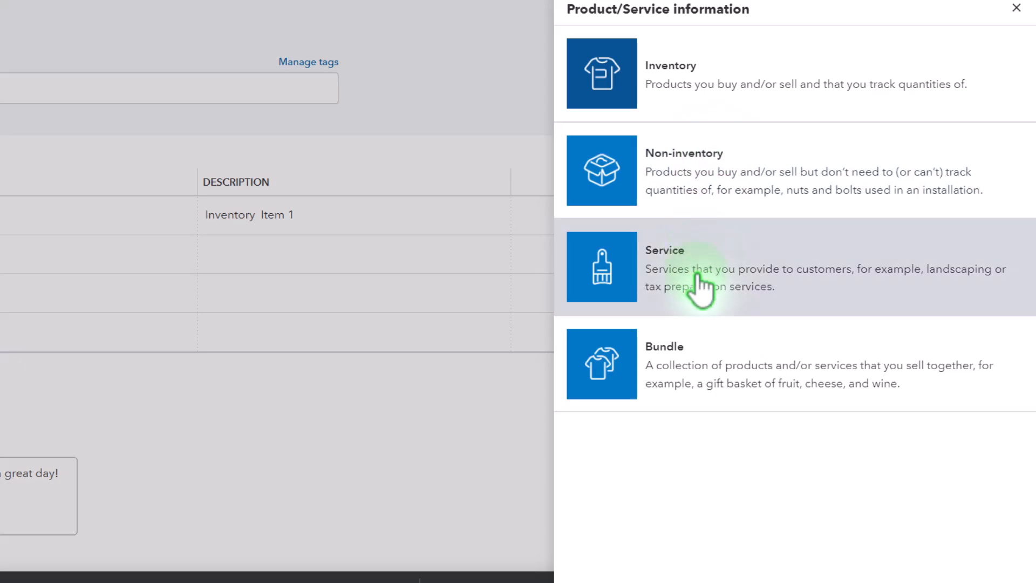
pyautogui.click(701, 275)
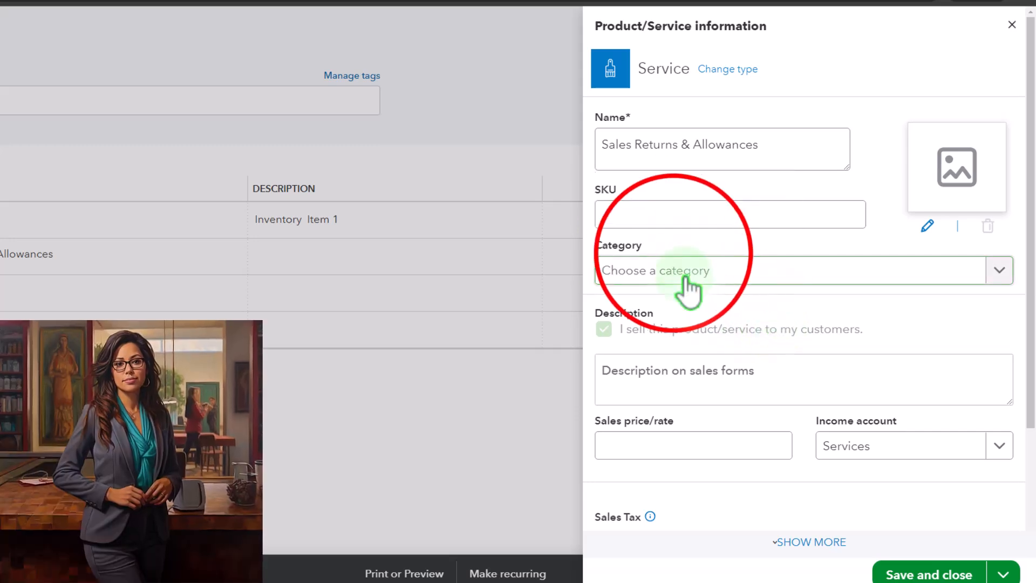
pyautogui.scroll(-3, 689, 289)
pyautogui.click(674, 253)
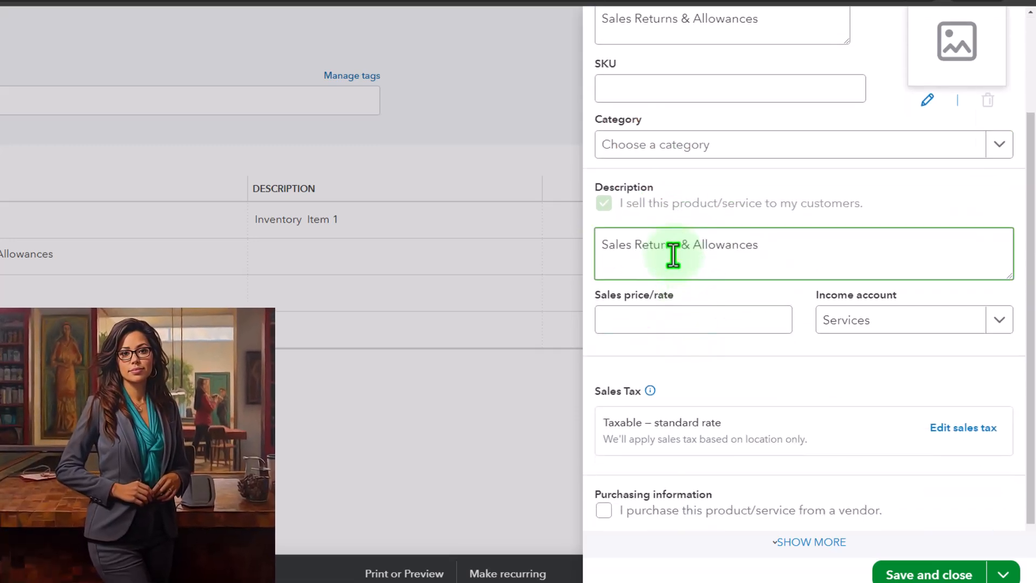
pyautogui.scroll(-1, 685, 270)
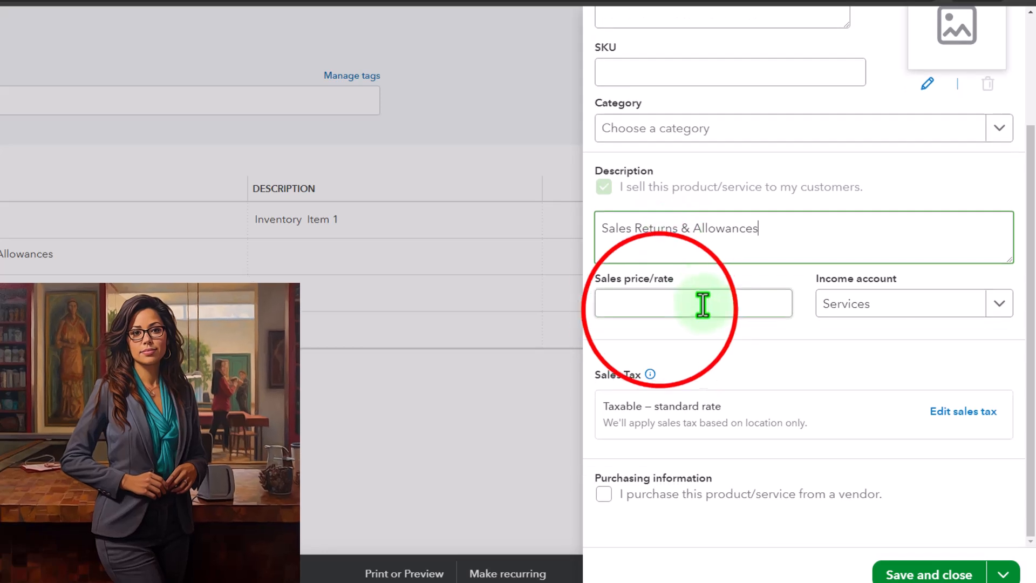
pyautogui.click(659, 311)
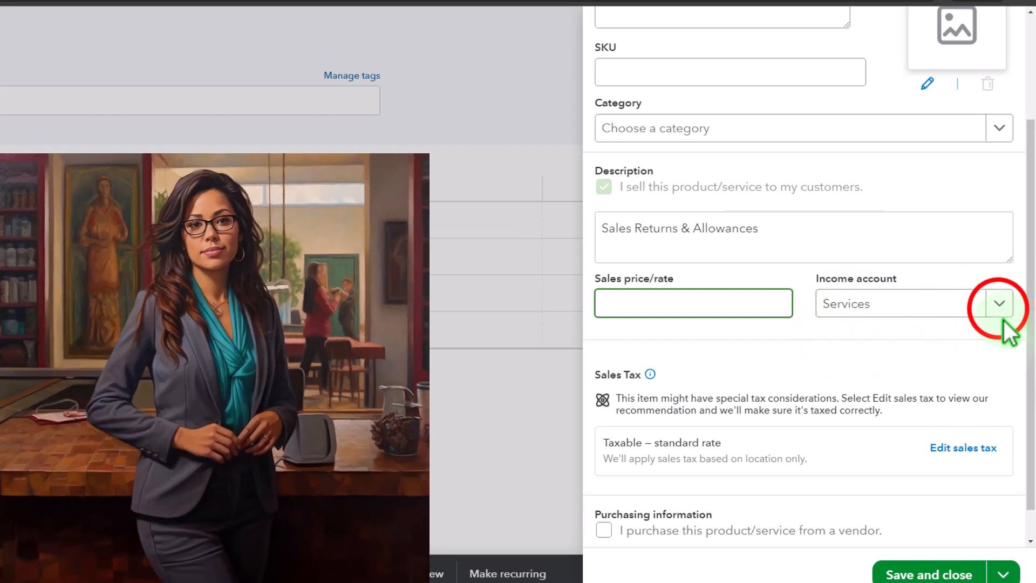
# Step: Start a new income account for the service item and name it Sales Returns & Allowances
pyautogui.click(998, 303)
pyautogui.scroll(20, 920, 392)
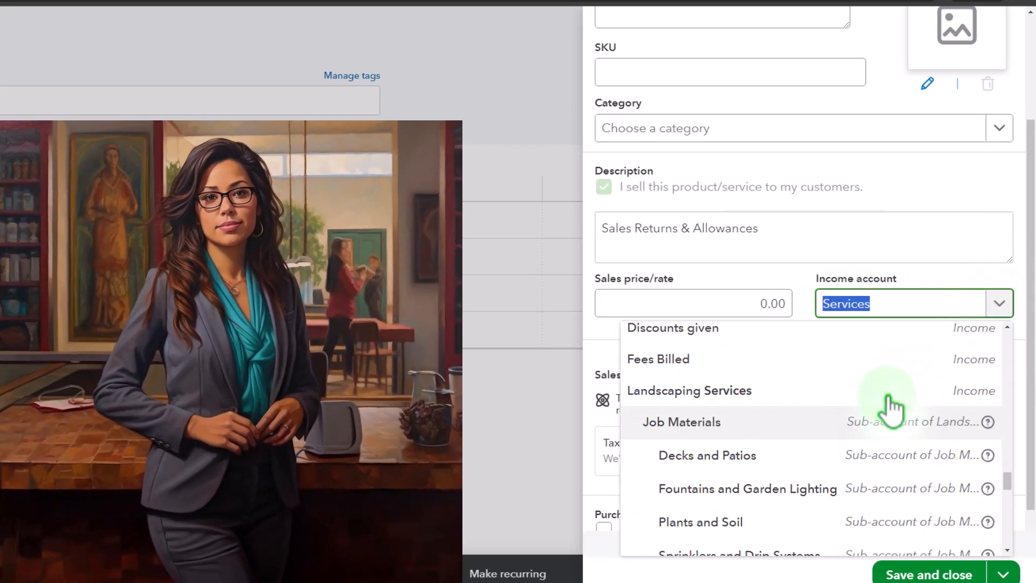
pyautogui.scroll(3, 887, 391)
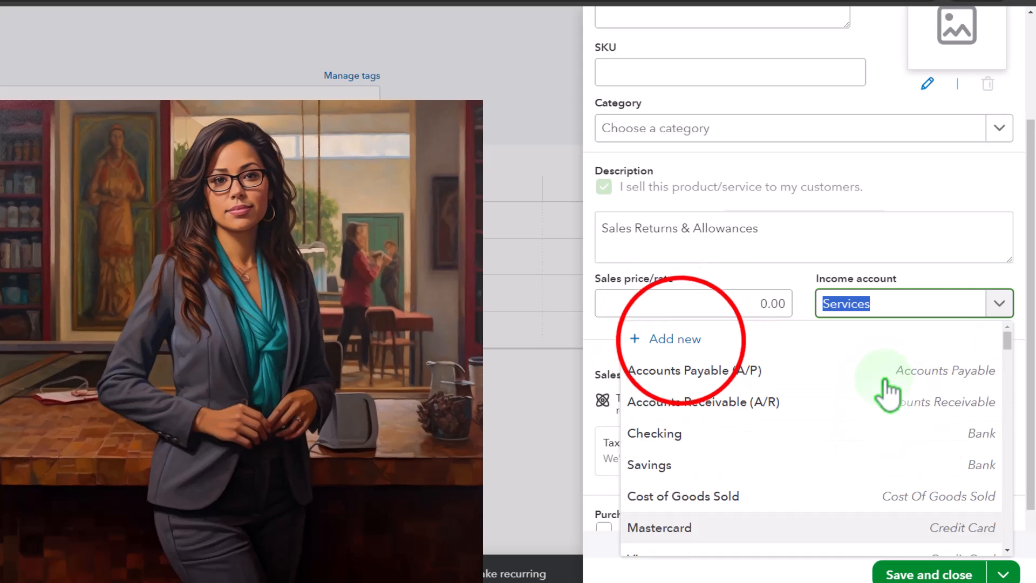
pyautogui.click(682, 341)
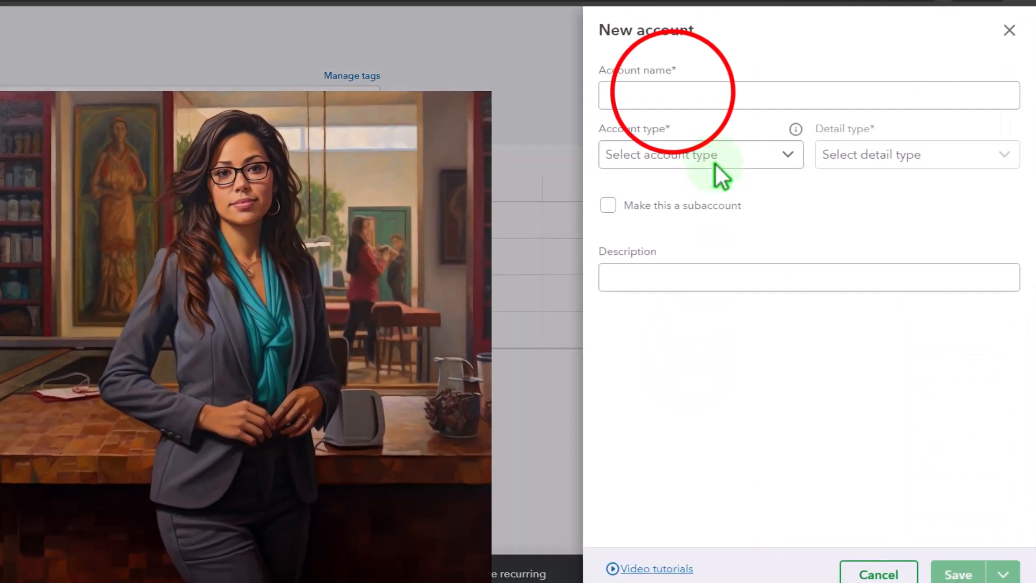
pyautogui.click(672, 94)
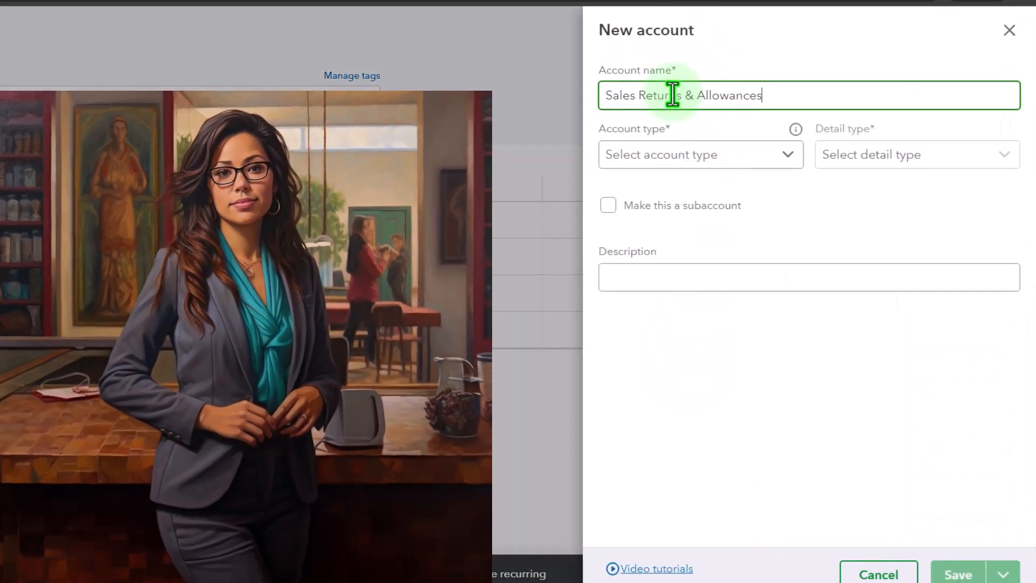
# Step: Set the new account's type to Other Income and its detail type to Other Miscellaneous Income, and save the account
pyautogui.click(788, 154)
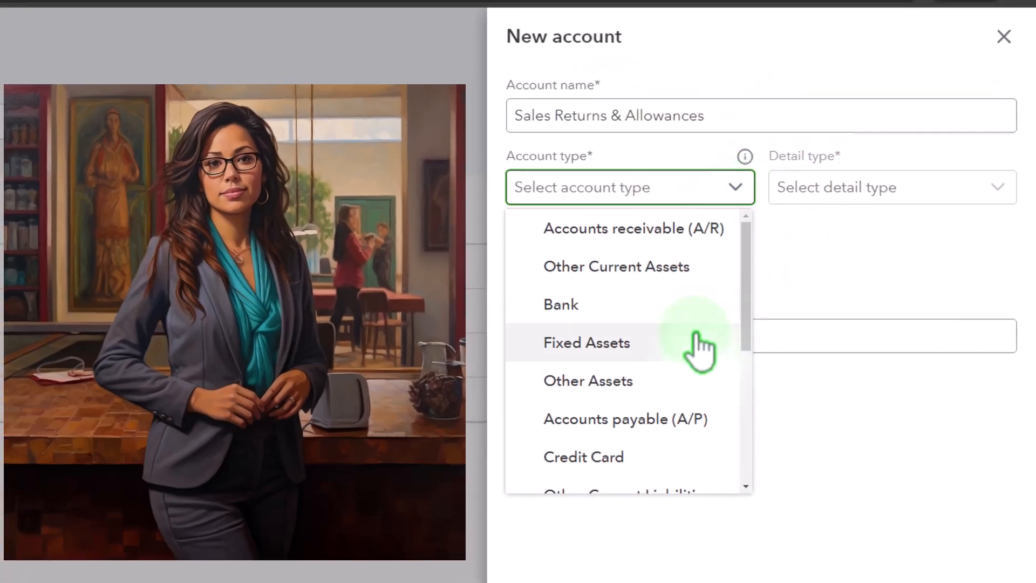
pyautogui.scroll(-5, 693, 301)
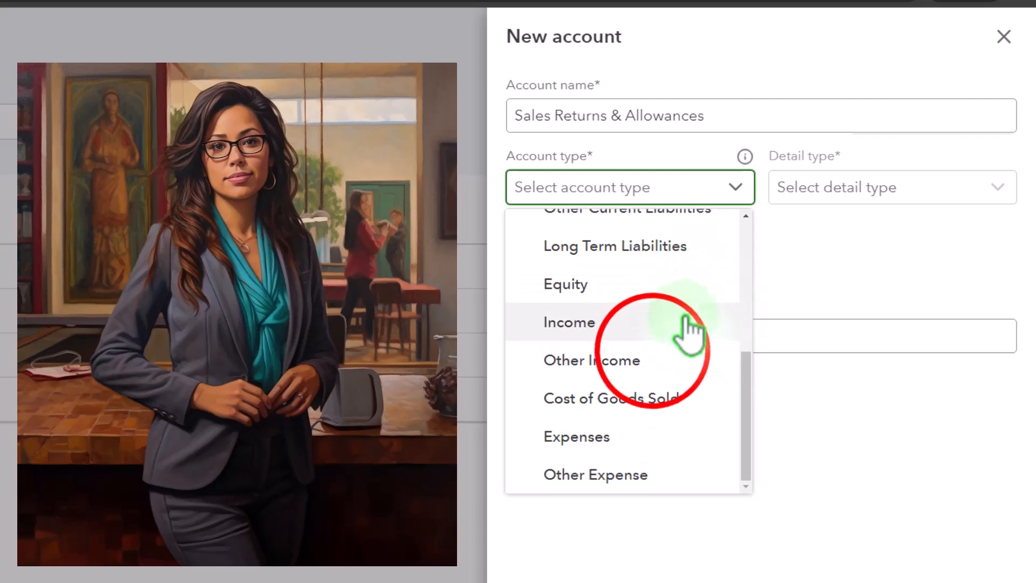
pyautogui.click(655, 357)
pyautogui.click(861, 194)
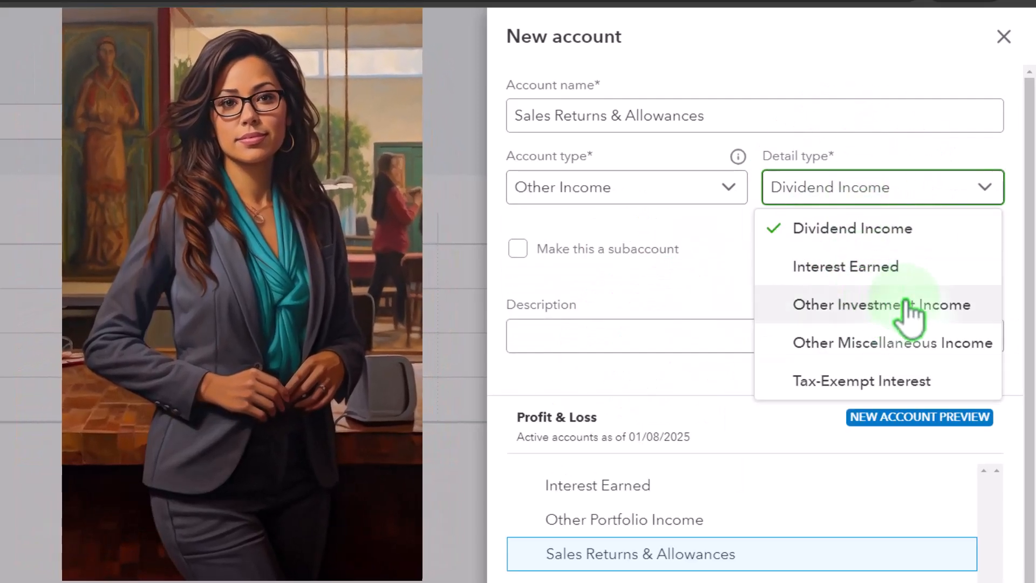
pyautogui.click(917, 346)
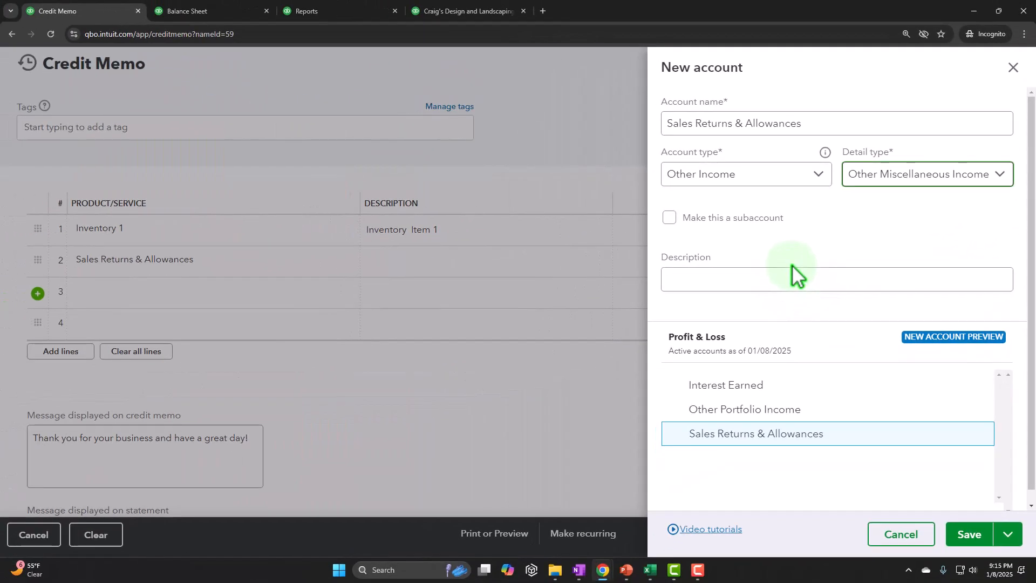
pyautogui.click(711, 314)
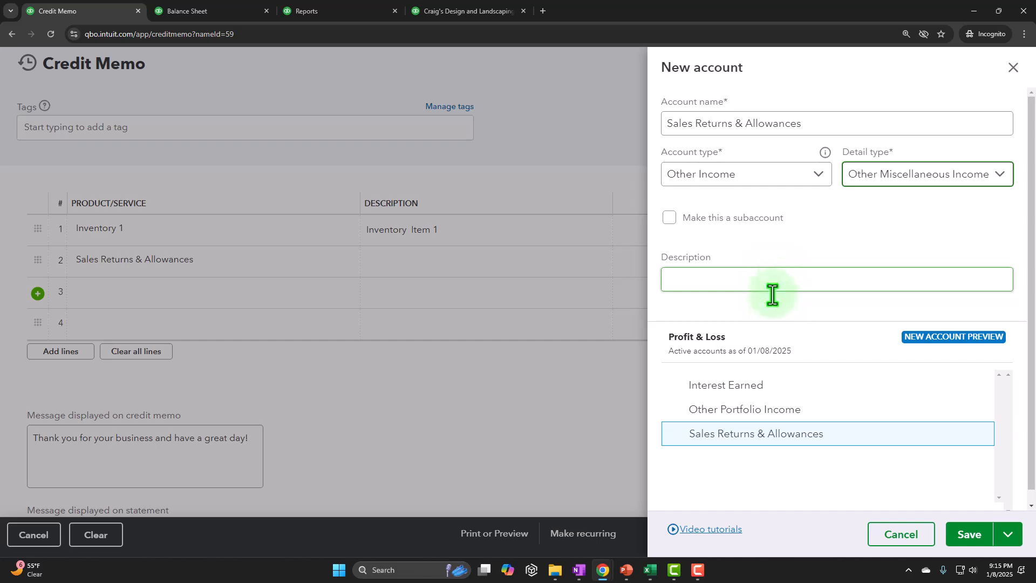
pyautogui.click(971, 534)
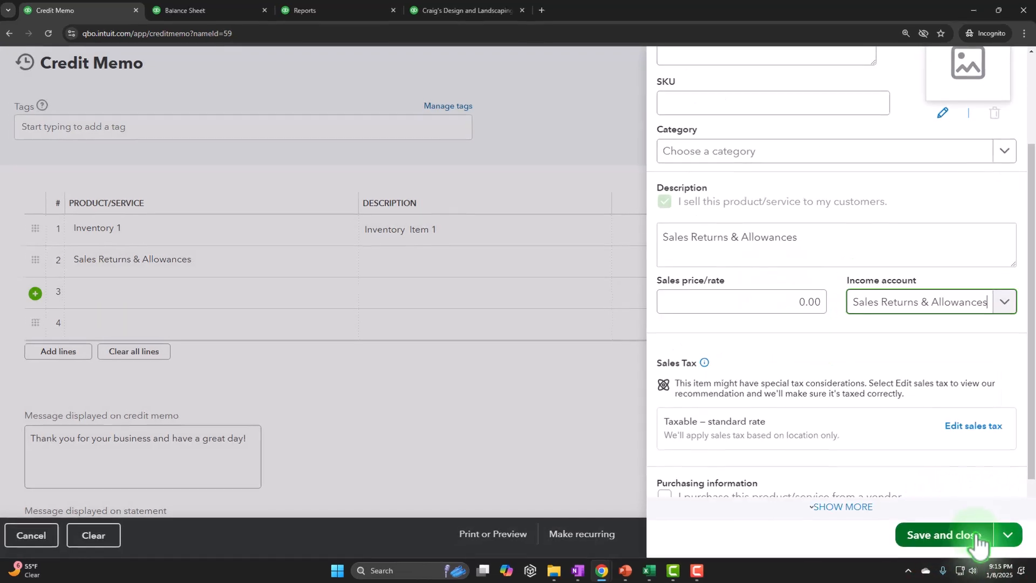
# Step: Make the Sales Returns & Allowances item nontaxable and save it to the credit memo
pyautogui.click(983, 436)
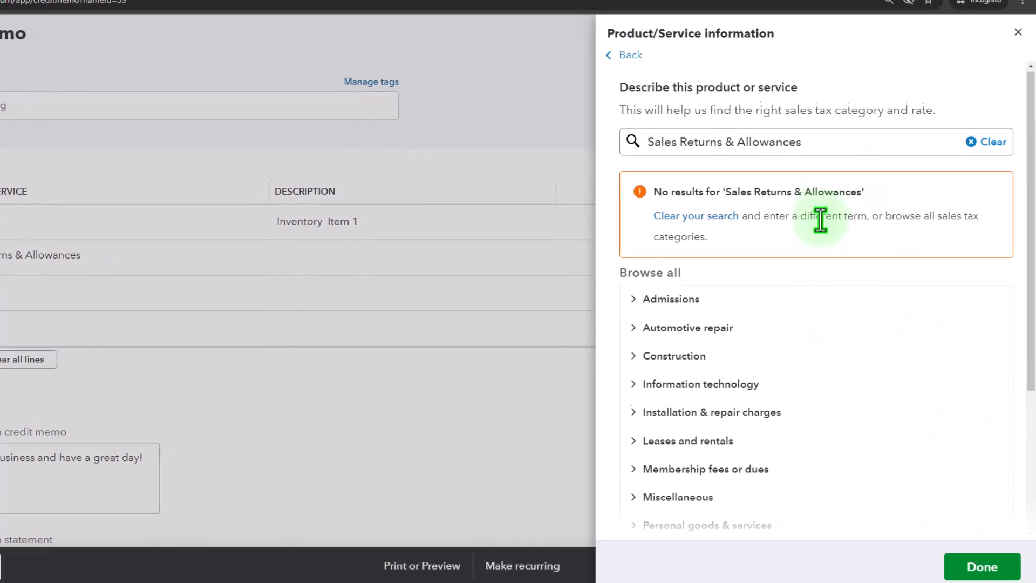
pyautogui.scroll(-4, 817, 227)
pyautogui.scroll(-4, 808, 275)
pyautogui.click(604, 439)
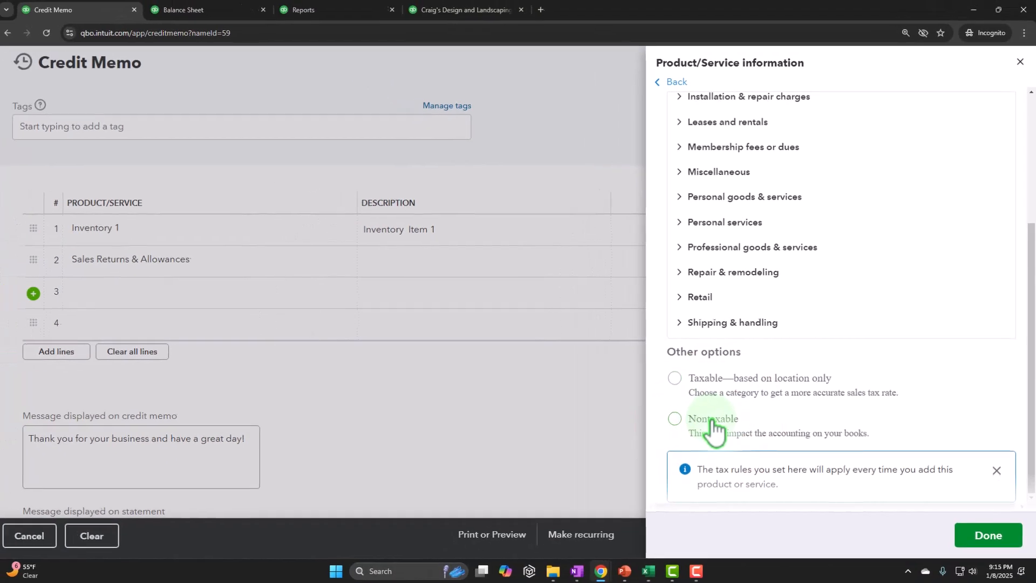
pyautogui.click(985, 534)
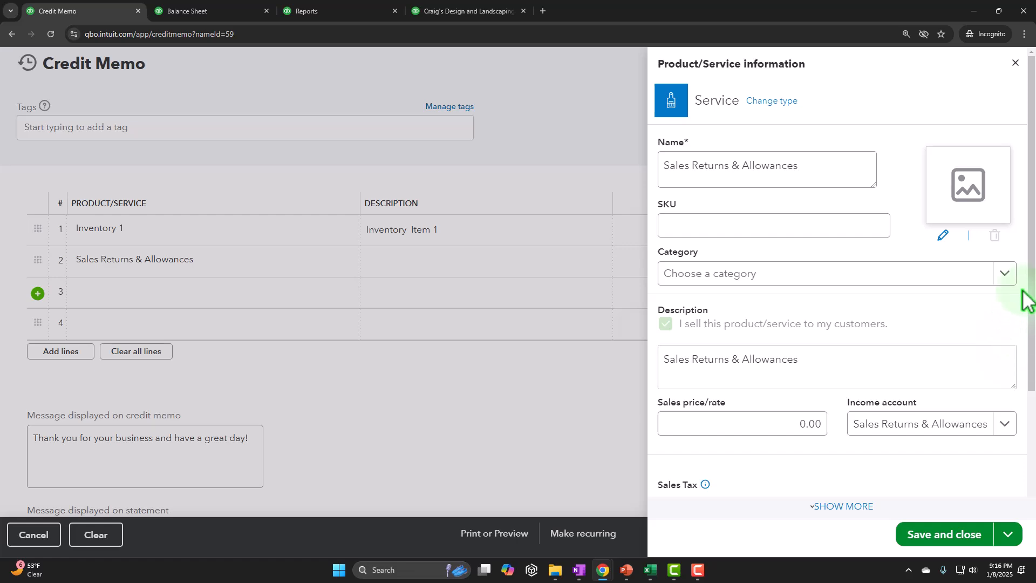
pyautogui.click(955, 534)
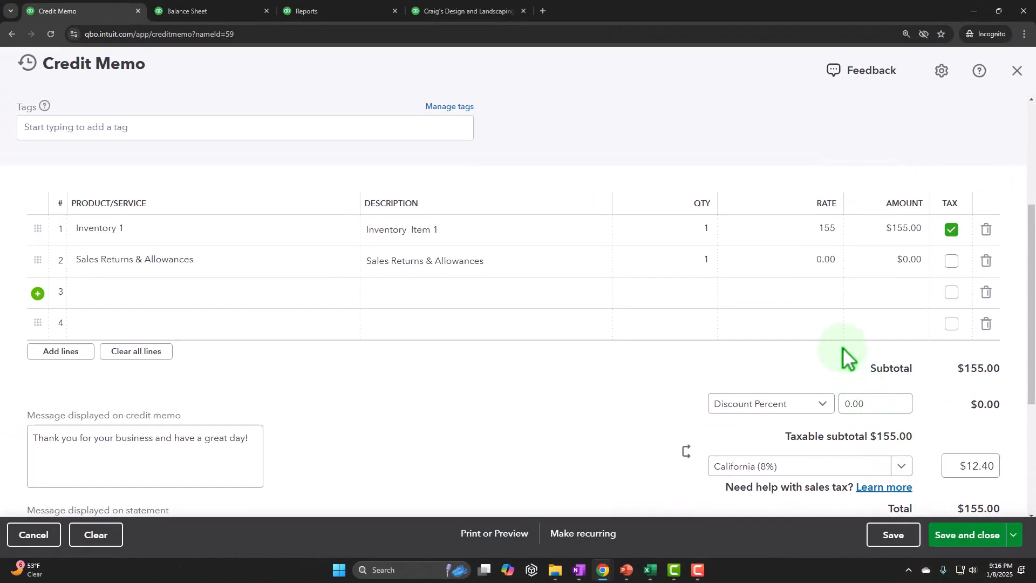
# Step: Set the rate on the credit memo's Sales Returns & Allowances line to 155
pyautogui.click(820, 320)
pyautogui.click(806, 262)
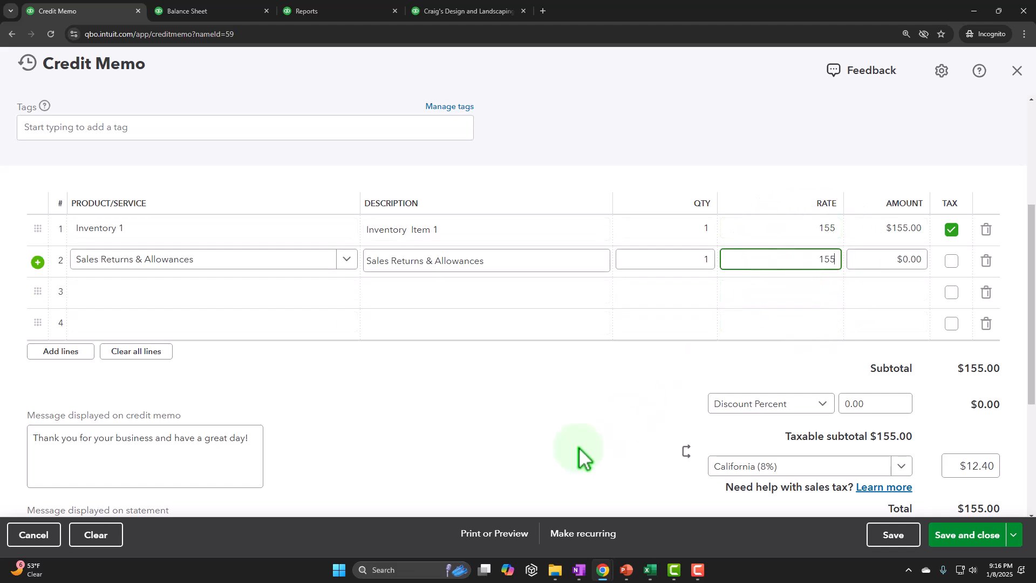
pyautogui.press('Tab')
pyautogui.scroll(-1, 580, 456)
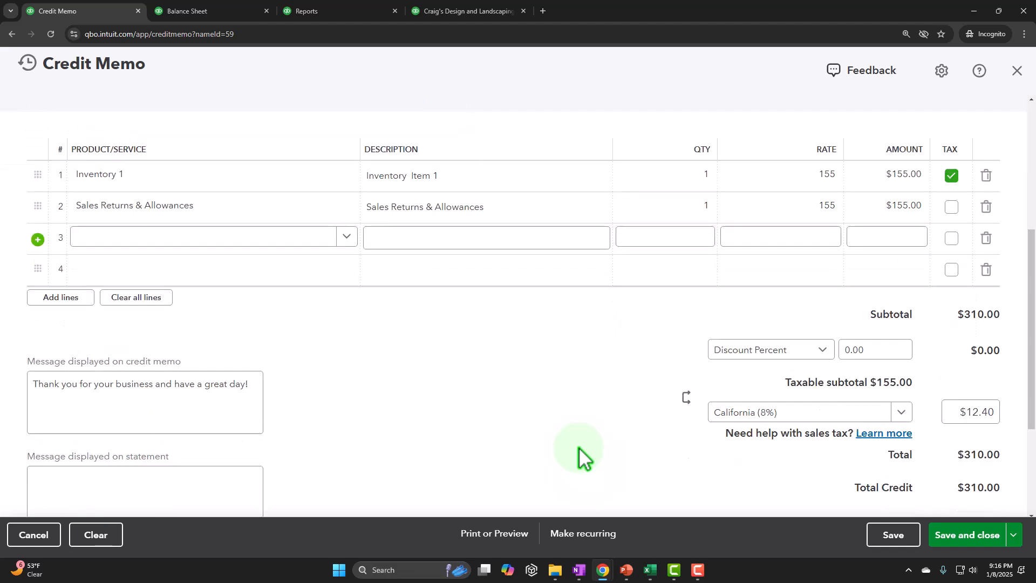
# Step: Set the rate on the credit memo's Inventory 1 line to 0
pyautogui.scroll(1, 592, 418)
pyautogui.click(794, 254)
pyautogui.click(807, 230)
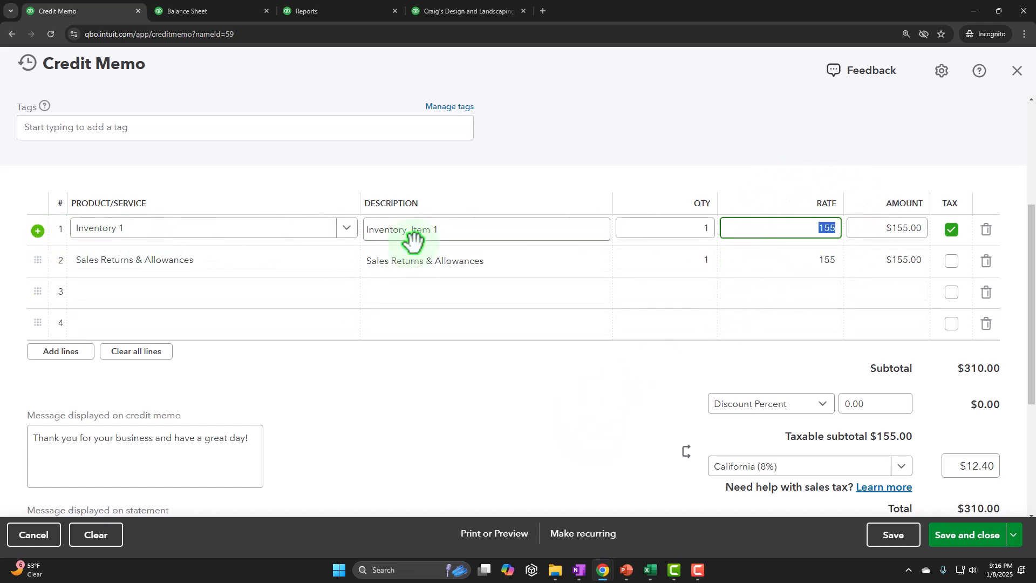
pyautogui.click(417, 260)
pyautogui.scroll(-1, 448, 340)
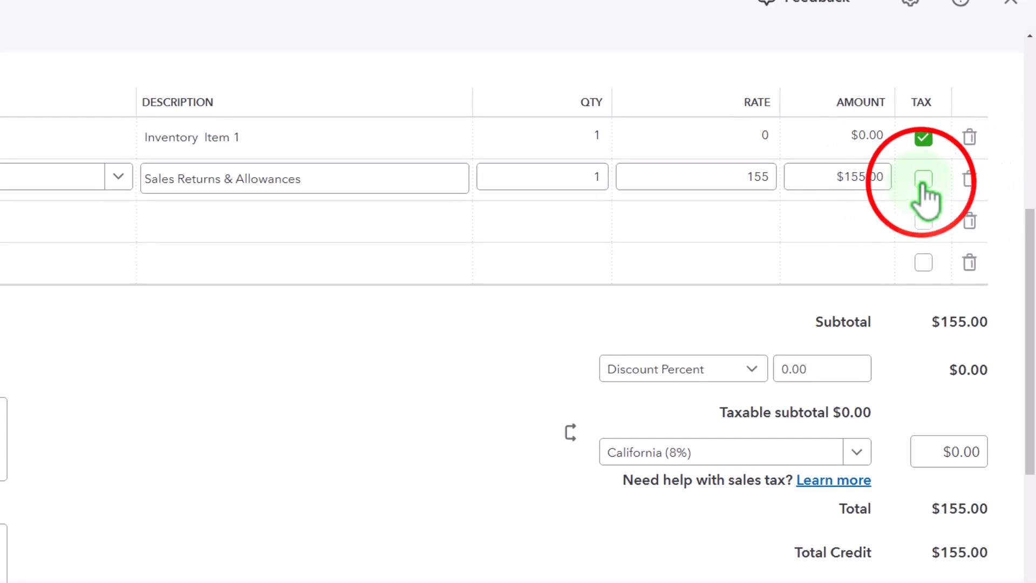
# Step: Mark the Sales Returns & Allowances line as taxable, and save and close the credit memo
pyautogui.click(925, 184)
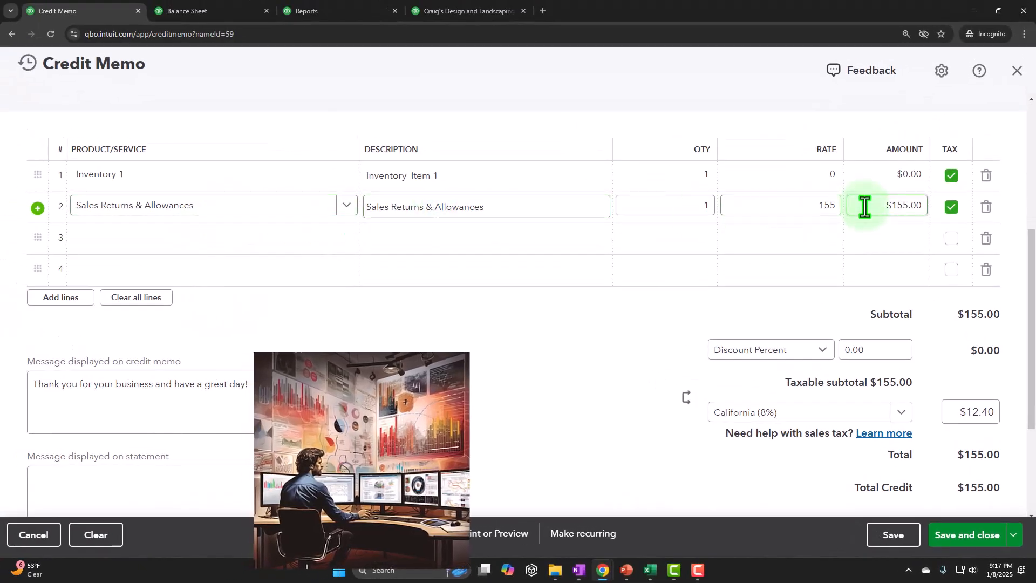
pyautogui.click(812, 181)
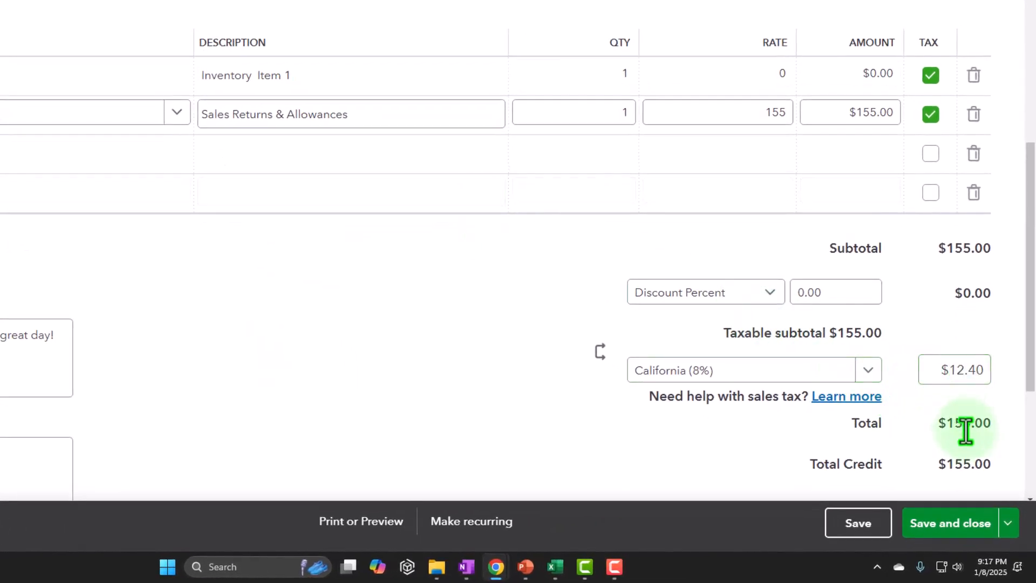
pyautogui.click(950, 523)
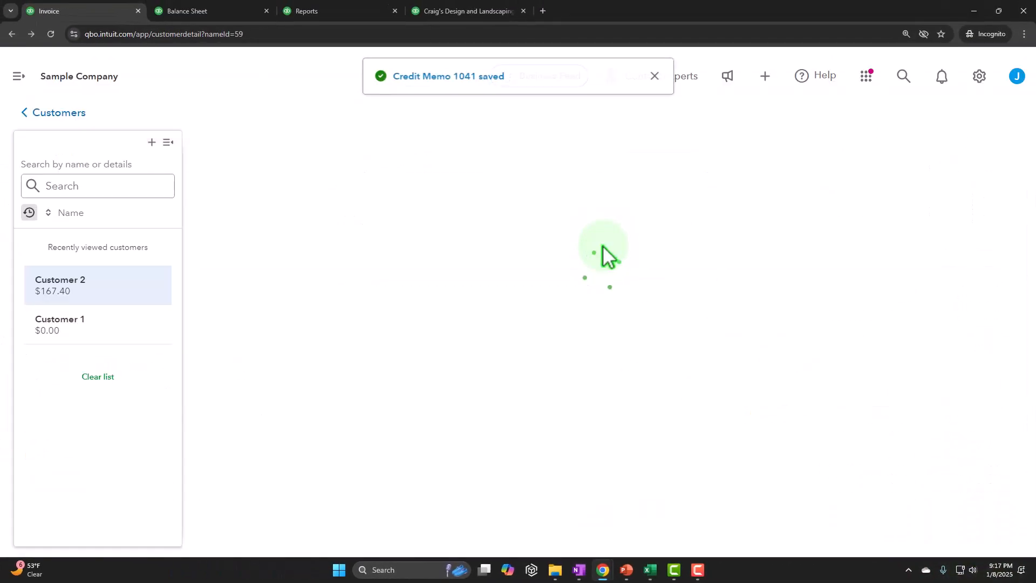
# Step: Reopen the credit memo from Customer 2's transaction list and examine its item lines, sales tax and total
pyautogui.scroll(-3, 565, 258)
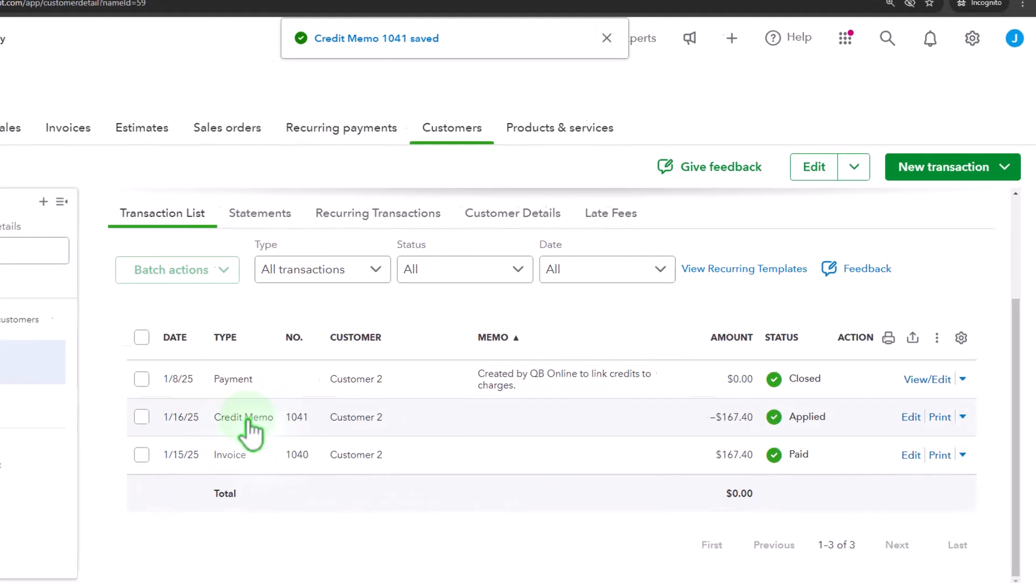
pyautogui.click(891, 434)
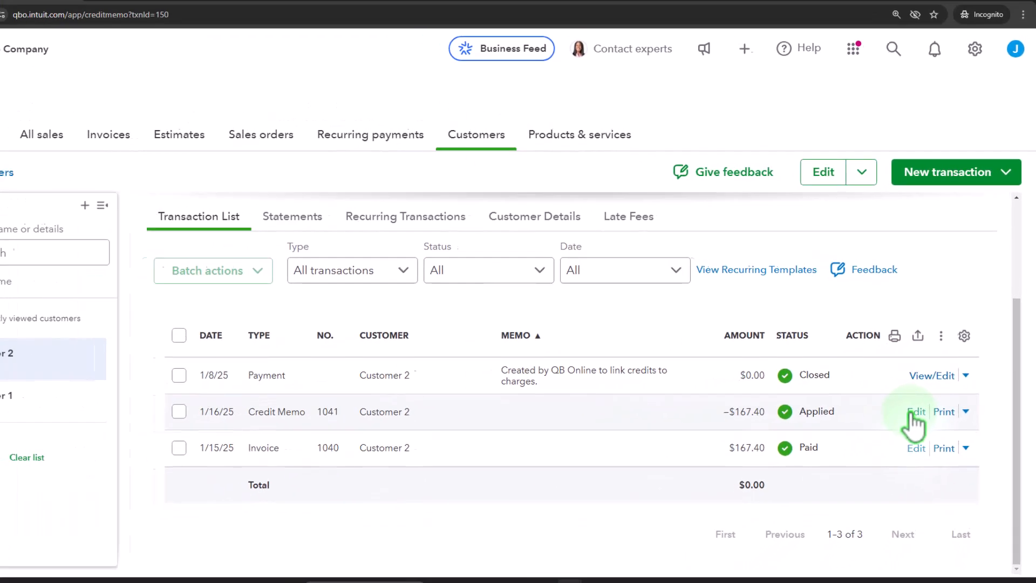
pyautogui.scroll(-5, 555, 240)
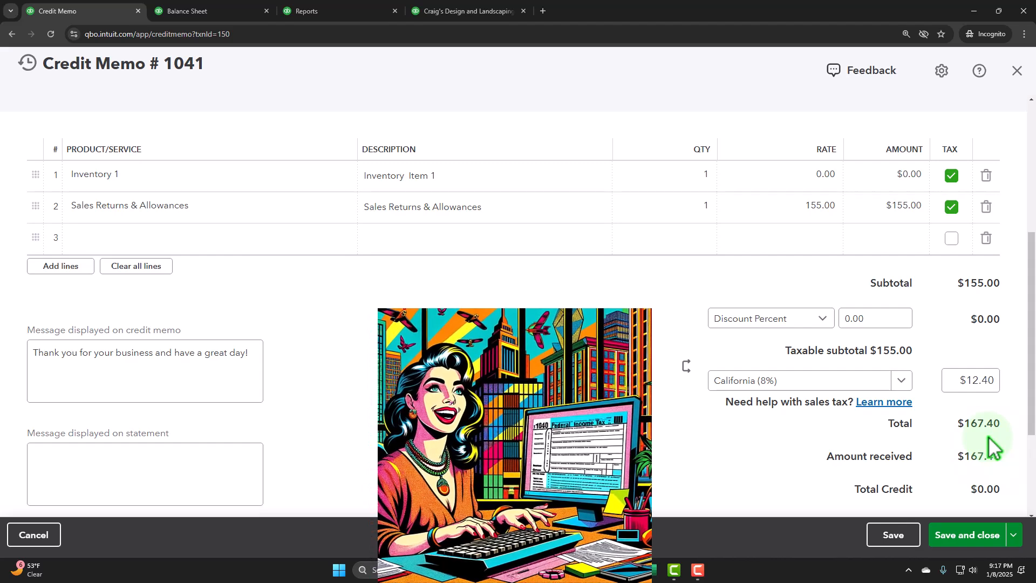
pyautogui.click(376, 210)
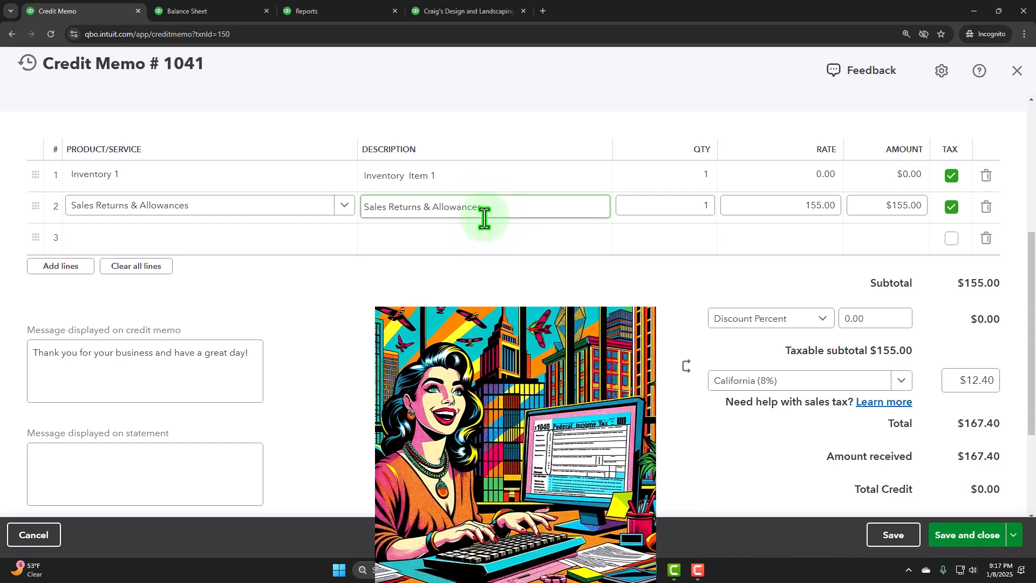
pyautogui.click(685, 281)
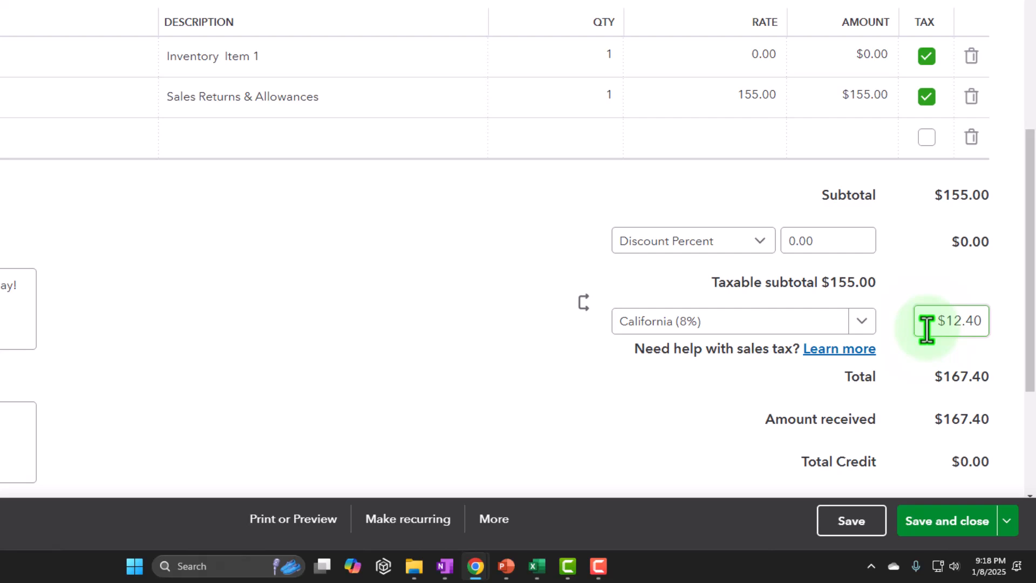
pyautogui.click(444, 62)
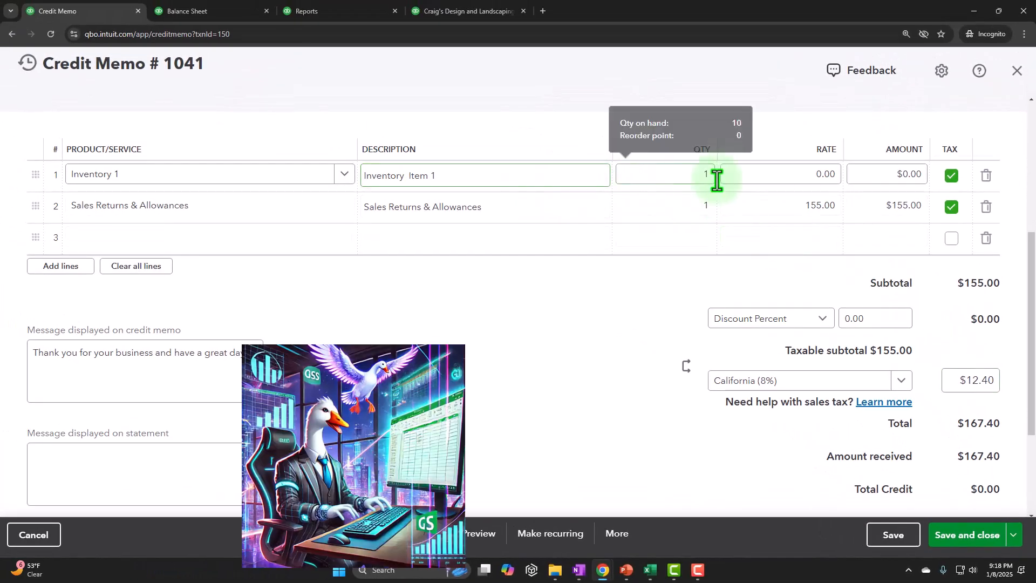
# Step: Enter a quantity of 1 on the Inventory 1 line, and save and close the credit memo
pyautogui.click(703, 182)
pyautogui.write('1')
pyautogui.click(840, 178)
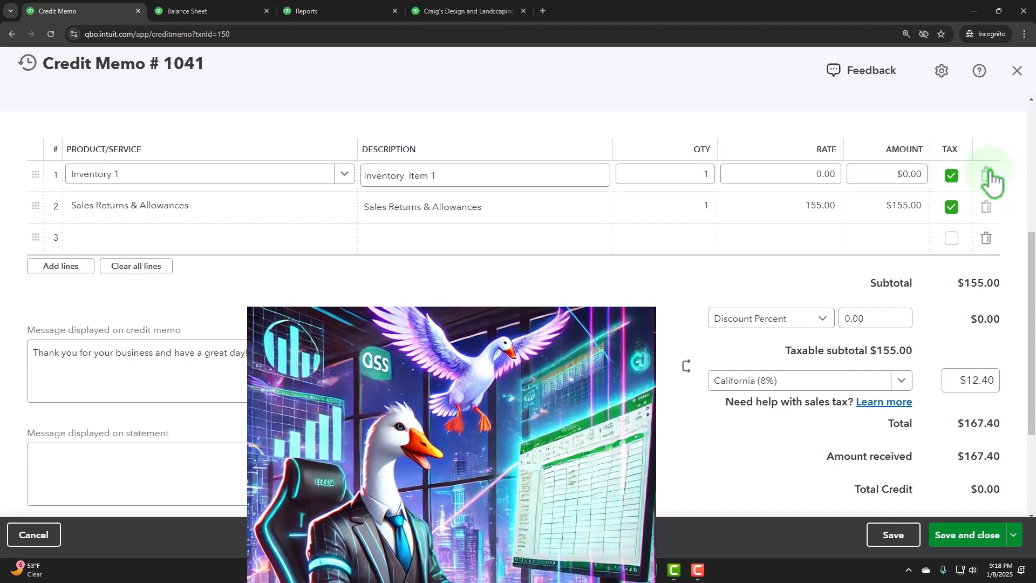
pyautogui.click(530, 203)
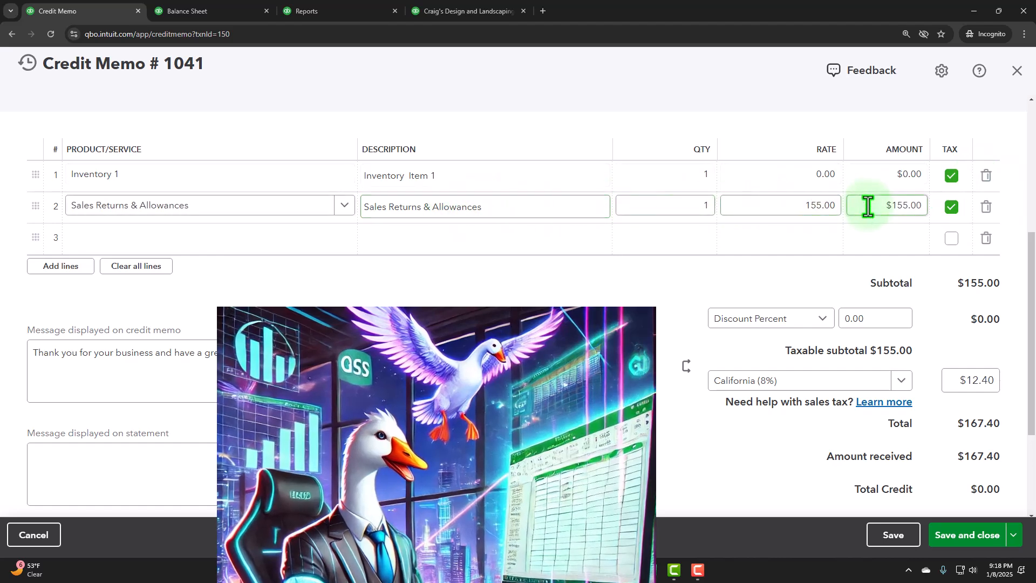
pyautogui.click(981, 534)
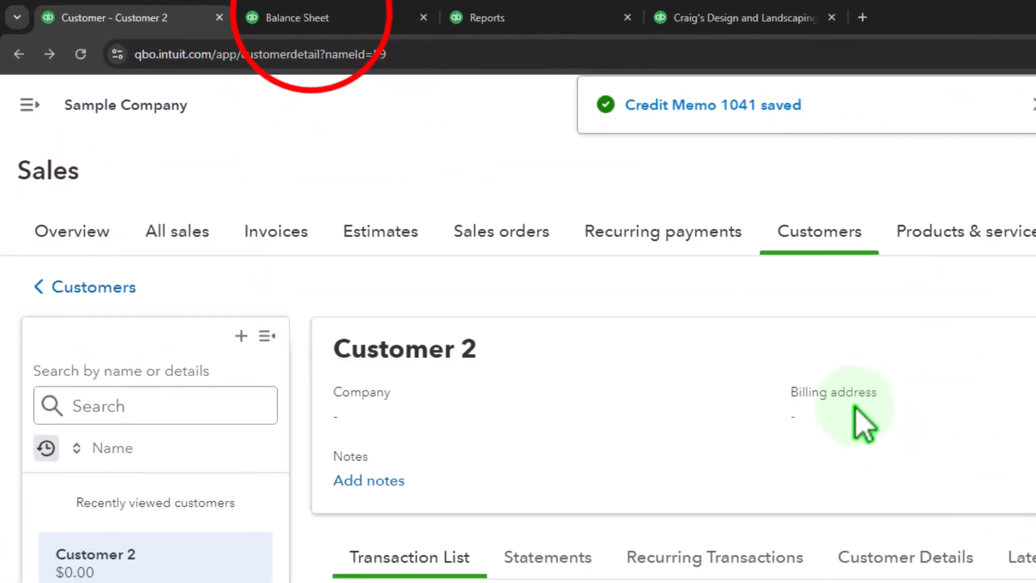
# Step: Check Accounts Receivable on the Balance Sheet and return to Customer 2's record
pyautogui.click(297, 18)
pyautogui.click(626, 217)
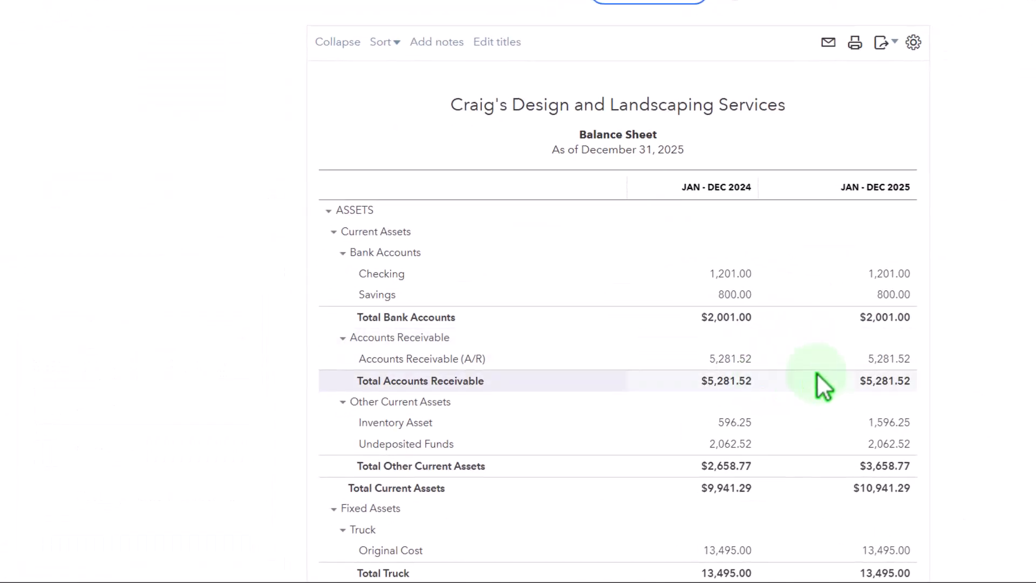
pyautogui.click(116, 16)
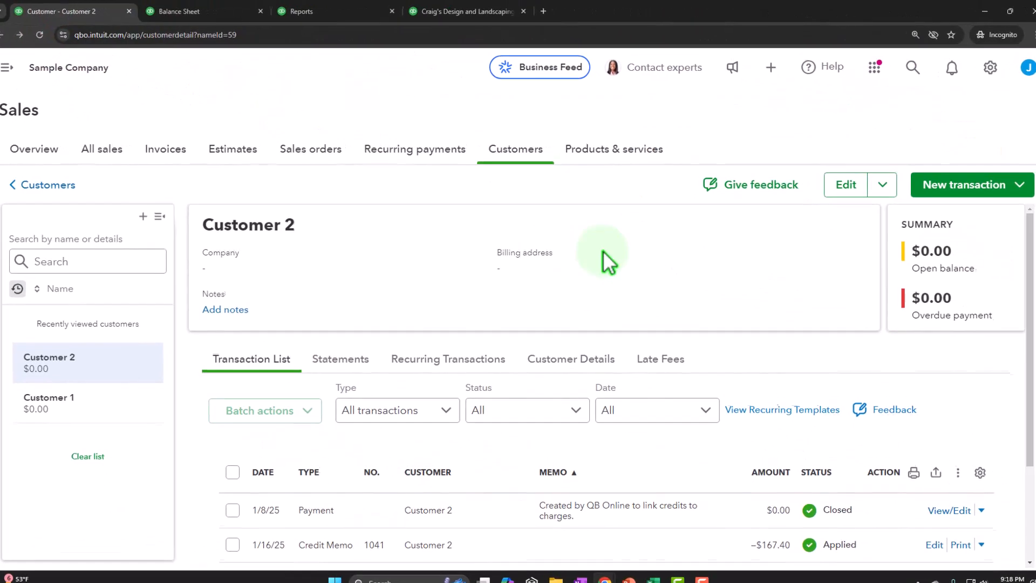
# Step: Open the applied credit memo from Customer 2's transactions, inspect the payment linked to it, and close the payment
pyautogui.scroll(-3, 636, 261)
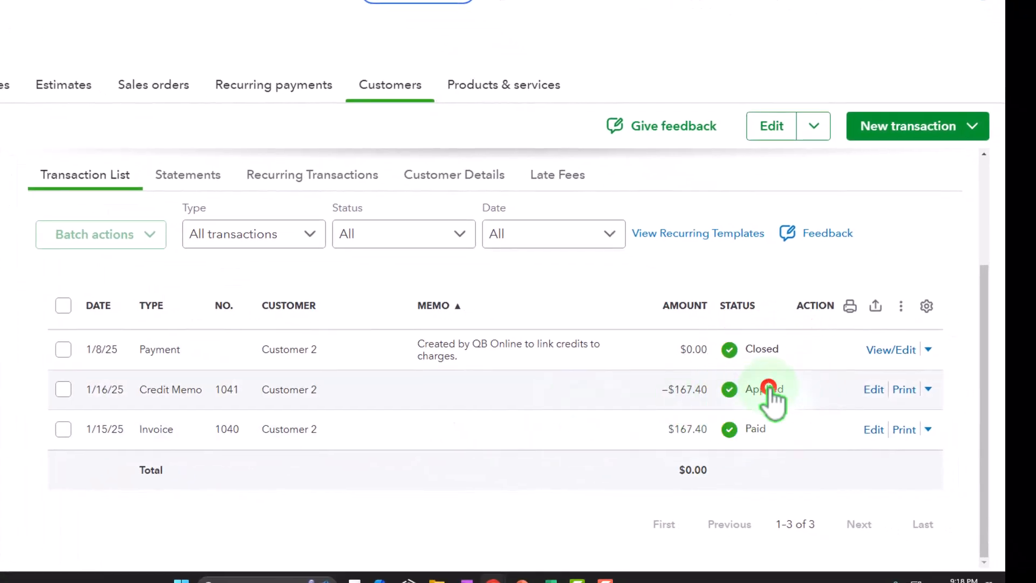
pyautogui.click(769, 387)
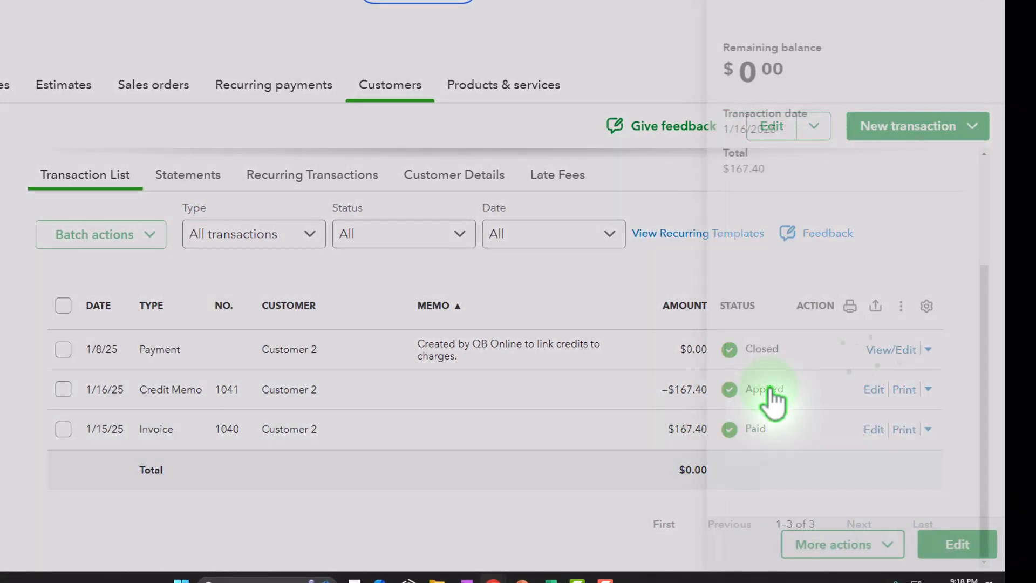
pyautogui.click(950, 543)
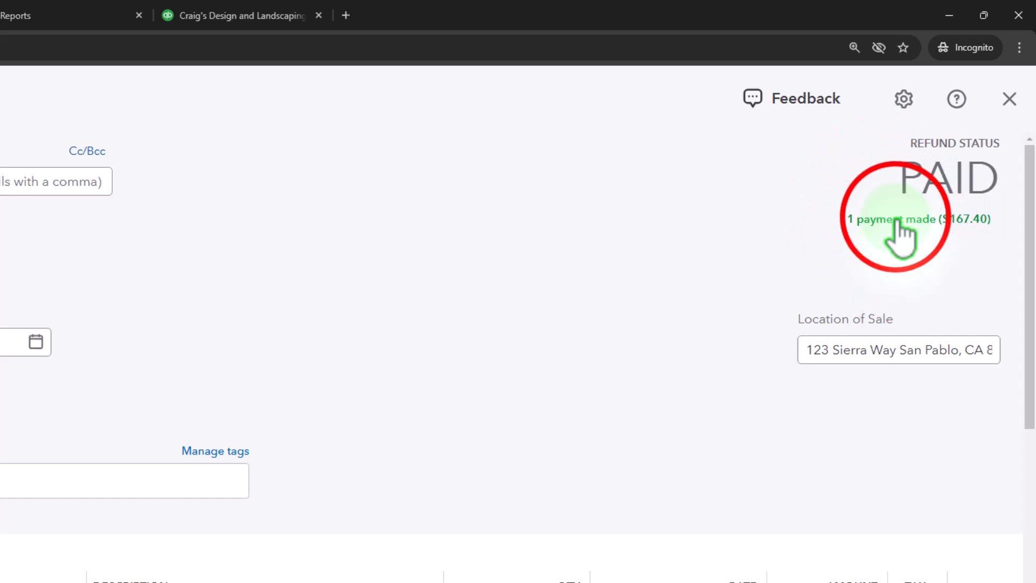
pyautogui.click(896, 219)
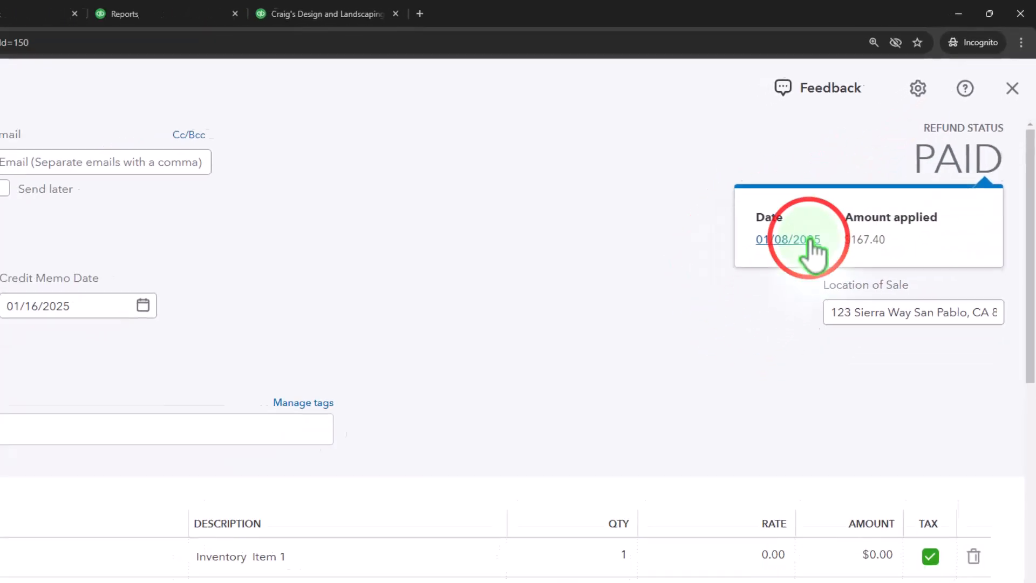
pyautogui.click(809, 245)
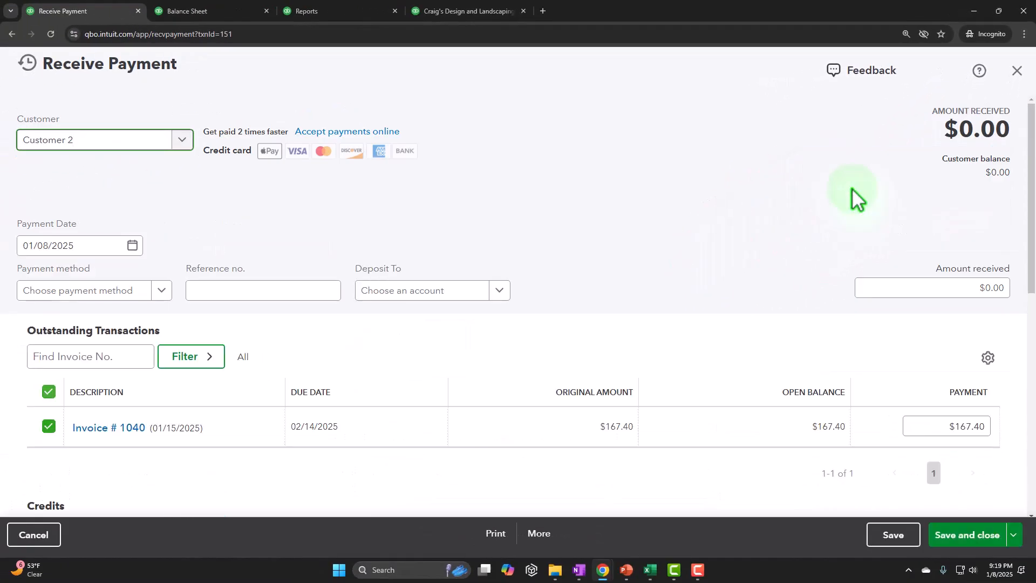
pyautogui.scroll(-4, 542, 437)
pyautogui.scroll(4, 771, 247)
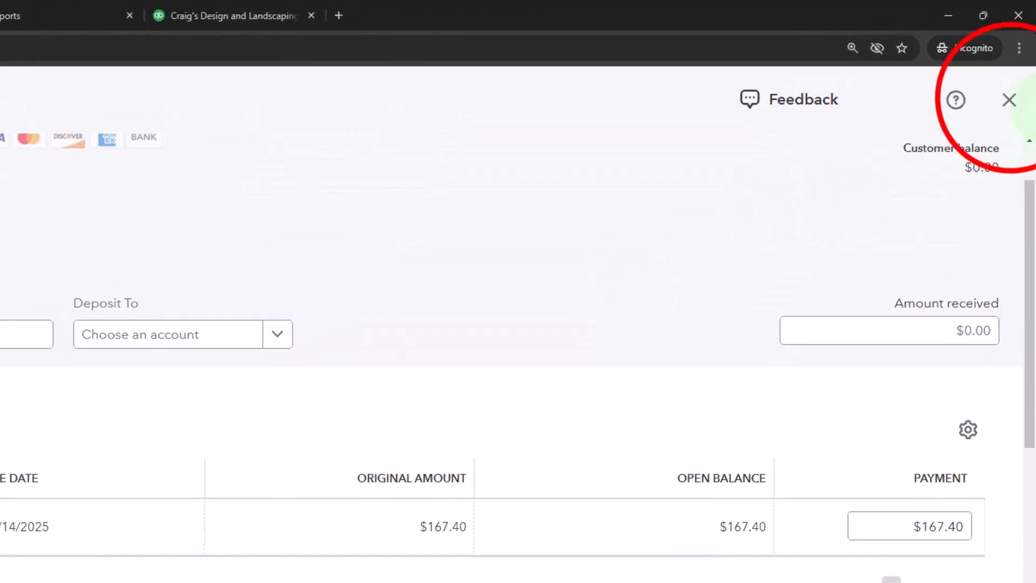
pyautogui.click(1012, 107)
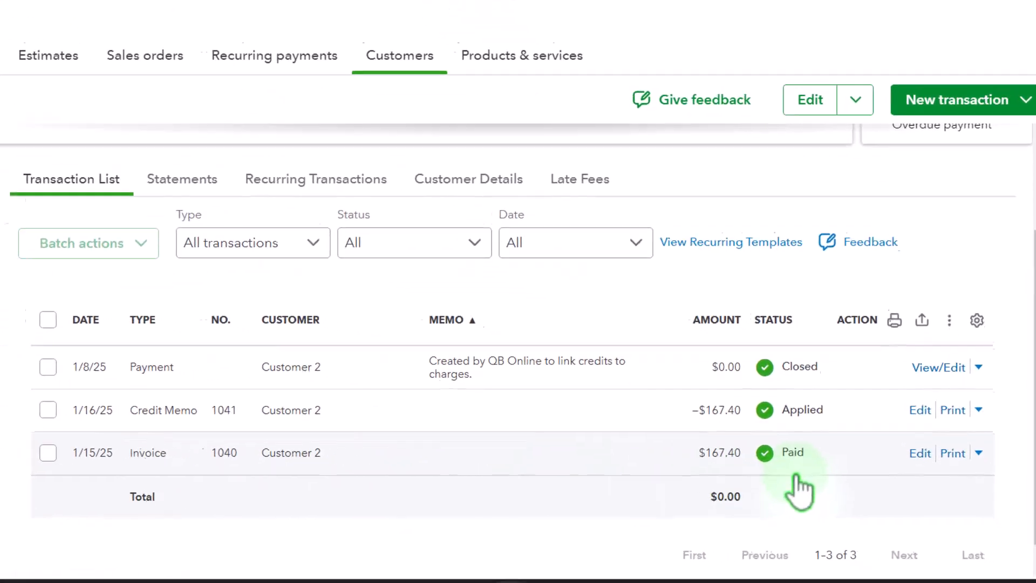
# Step: Open Customer 2's paid invoice, view the payment linked to it, and close both forms
pyautogui.click(911, 442)
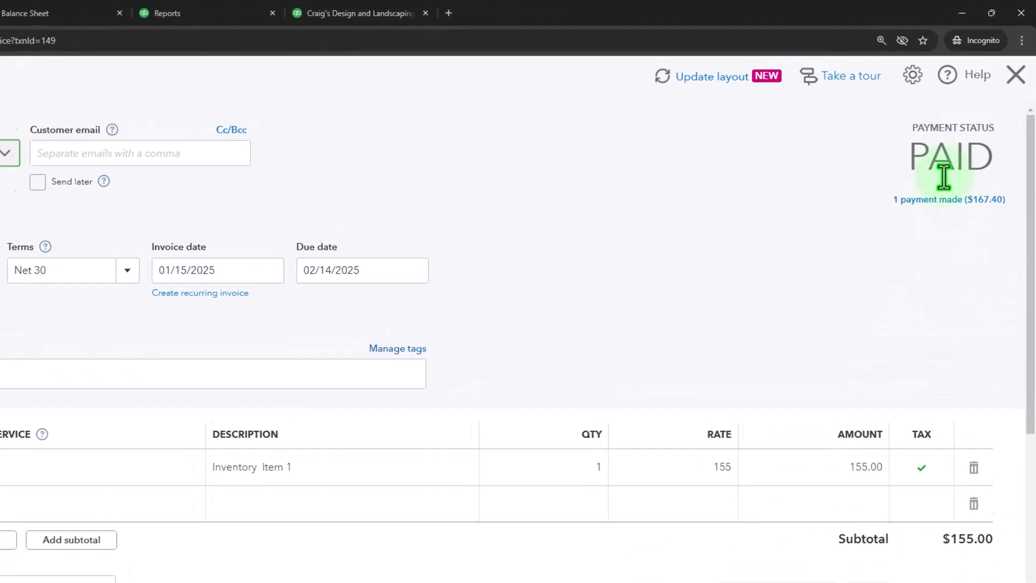
pyautogui.click(914, 217)
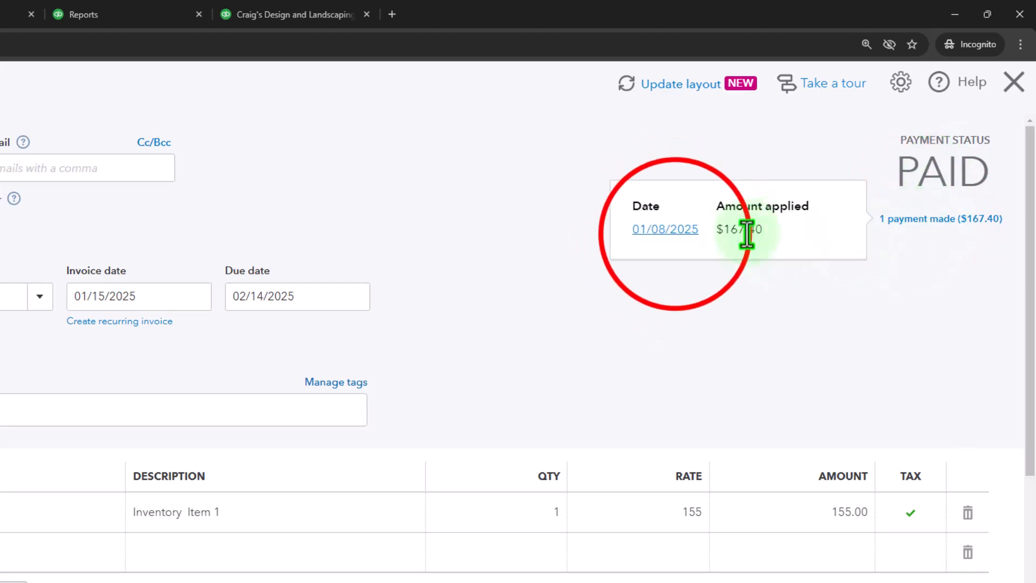
pyautogui.click(666, 229)
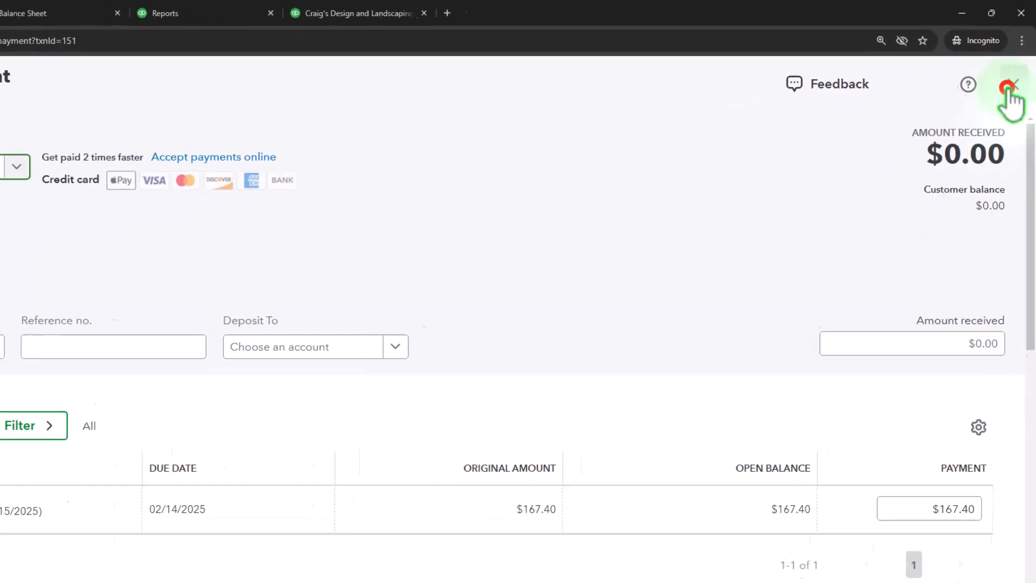
pyautogui.click(1007, 90)
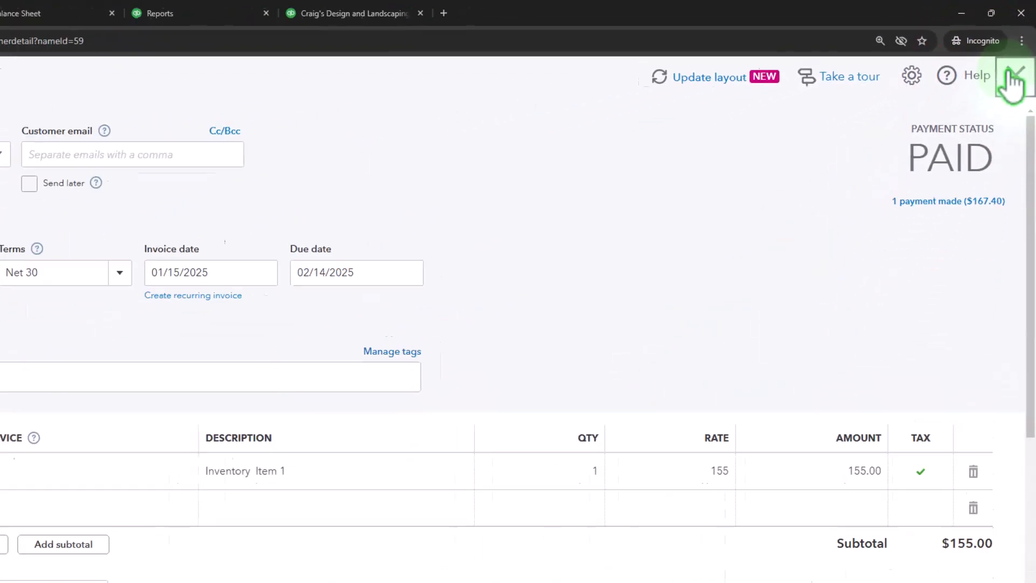
pyautogui.click(1010, 81)
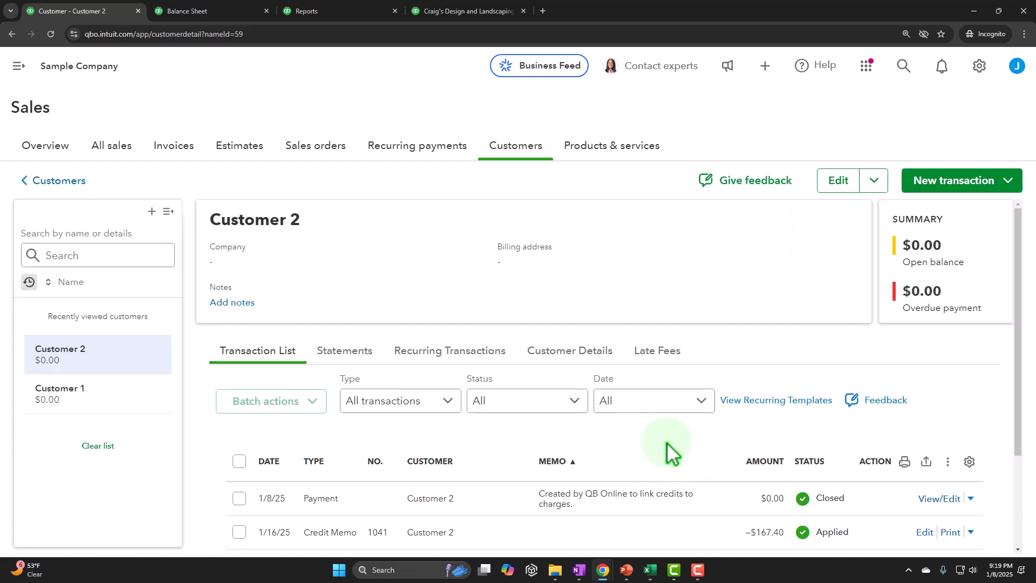
# Step: Open the automatically created payment in Customer 2's transaction list and examine the invoice and credit it links
pyautogui.scroll(-3, 669, 451)
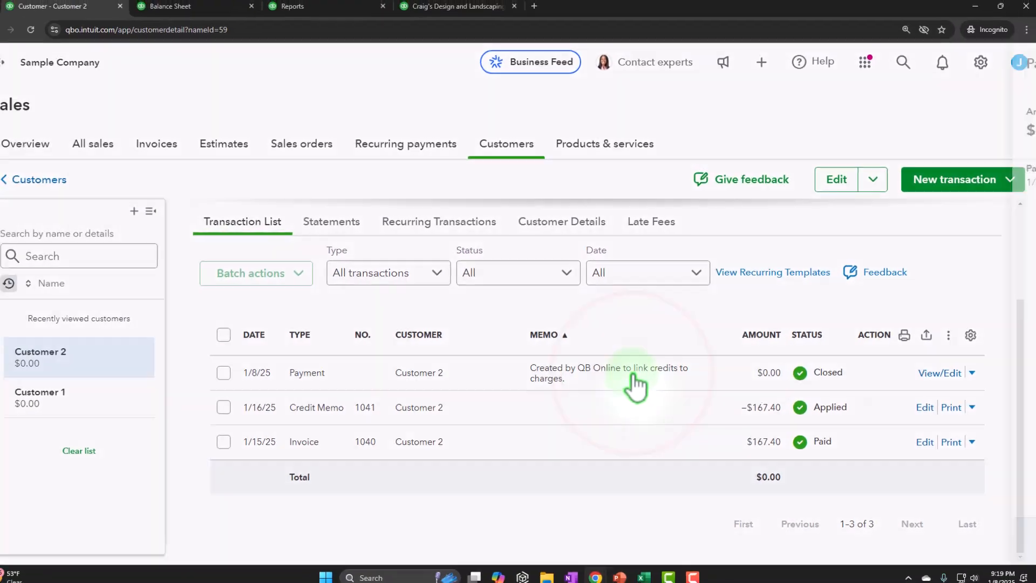
pyautogui.click(636, 384)
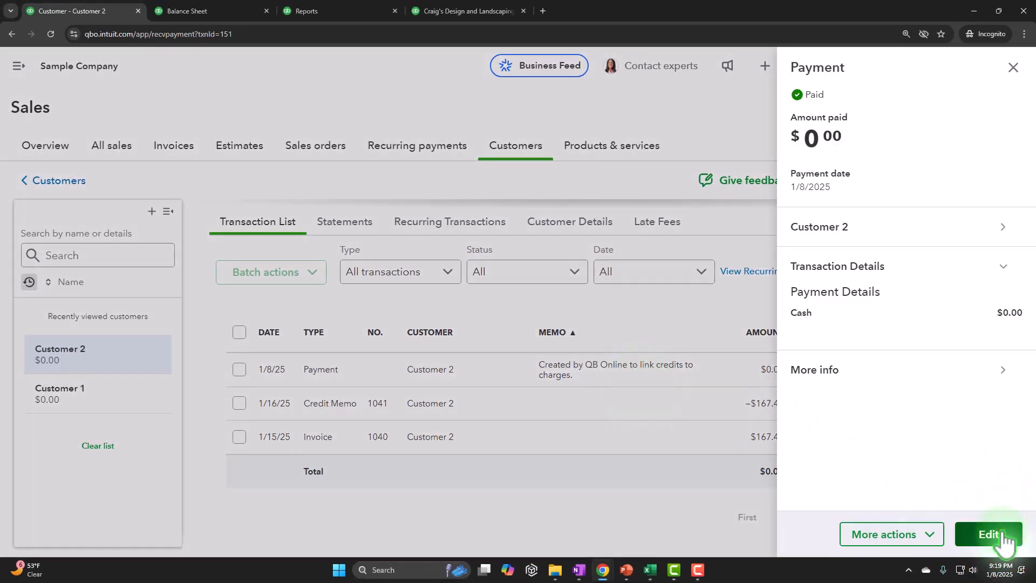
pyautogui.click(1004, 537)
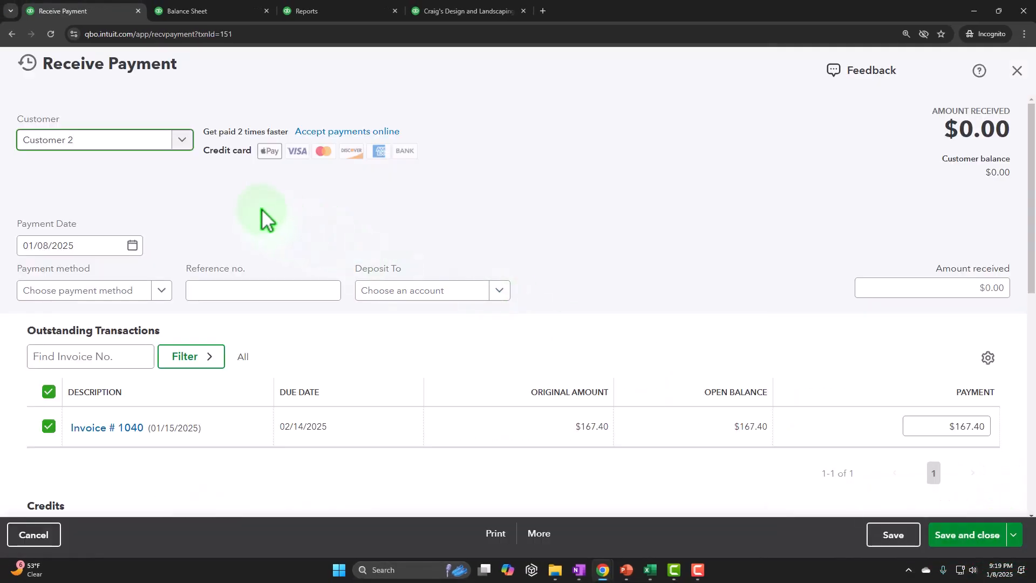
pyautogui.scroll(-1, 264, 219)
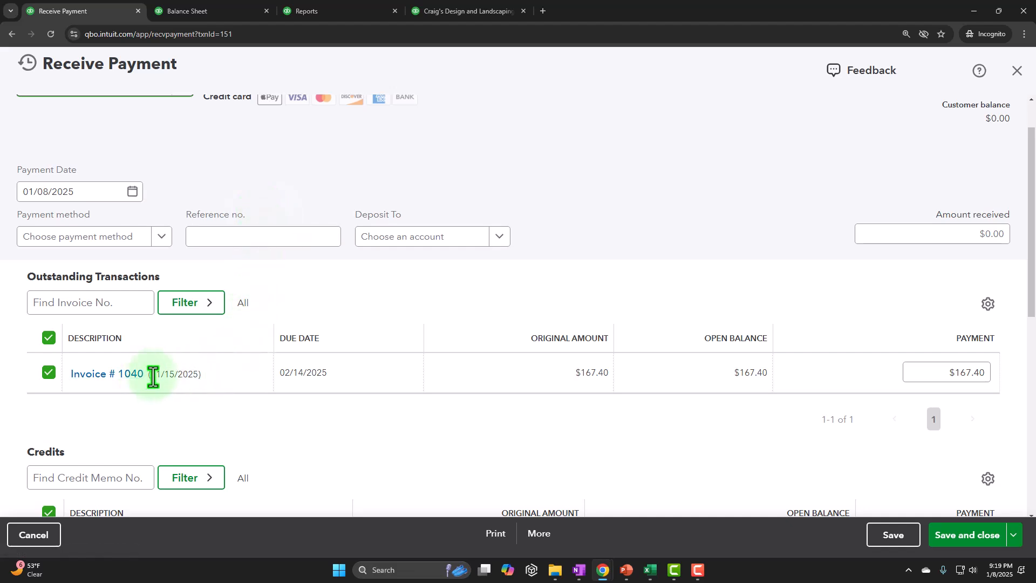
pyautogui.scroll(-3, 153, 376)
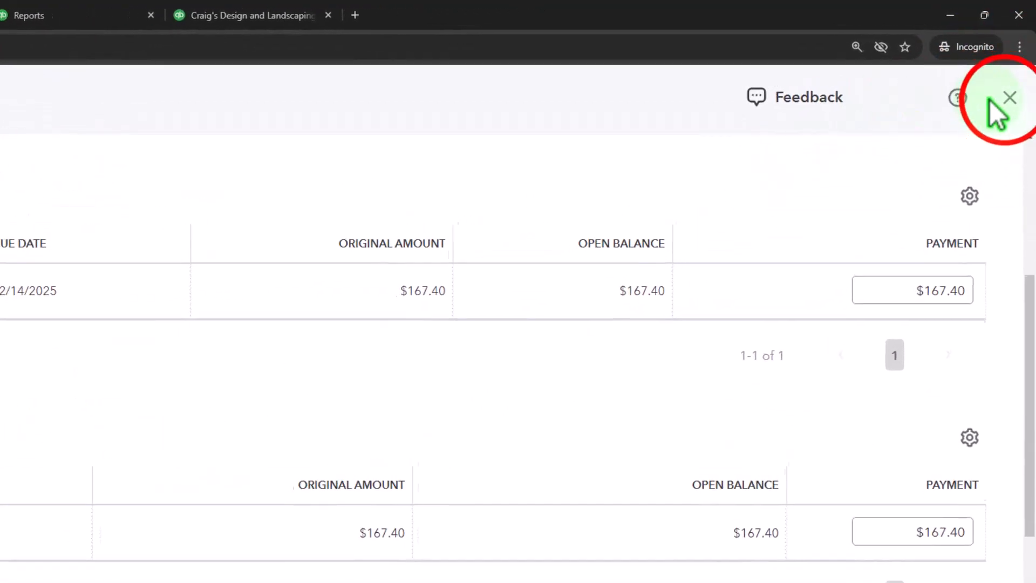
# Step: Close the payment, inspect the 2025 Accounts Receivable (A/R) transactions from the Balance Sheet, and return to the summary report
pyautogui.click(1013, 80)
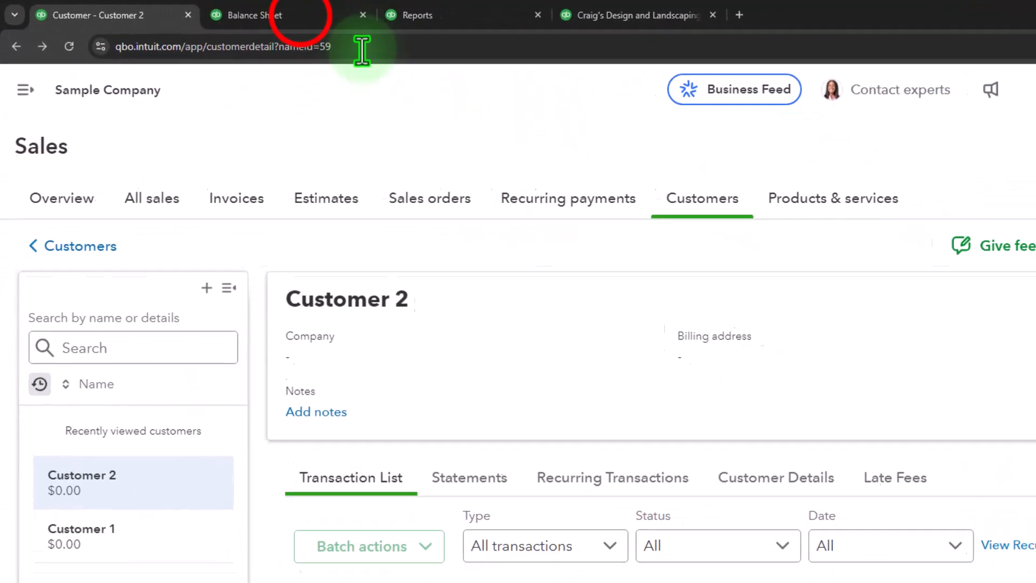
pyautogui.click(147, 13)
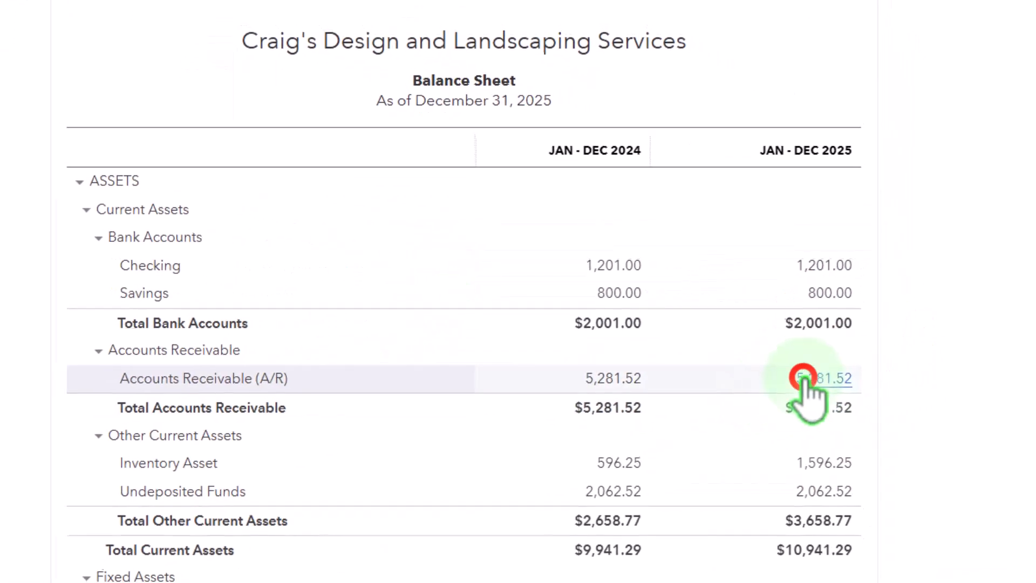
pyautogui.click(751, 375)
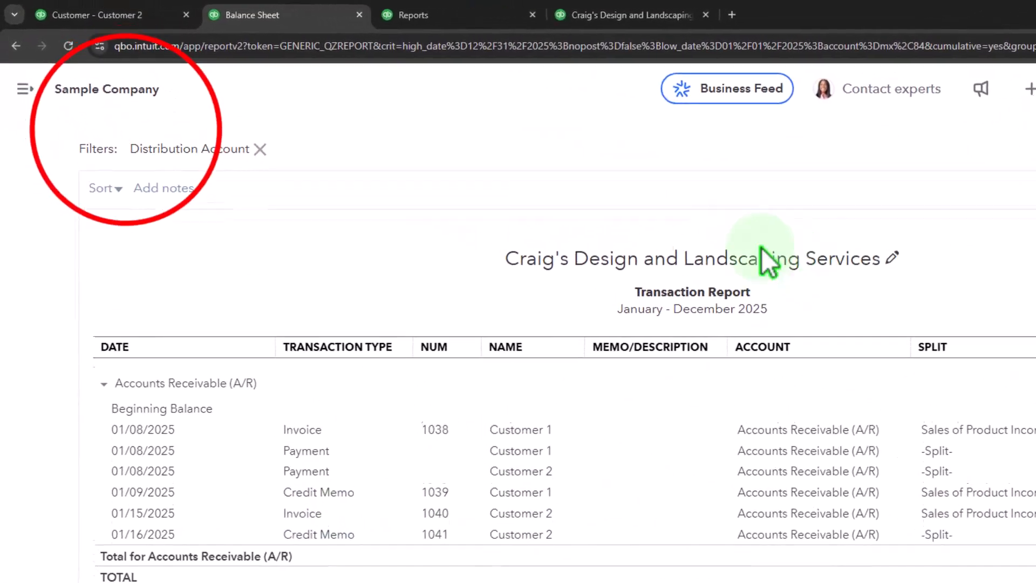
pyautogui.click(129, 138)
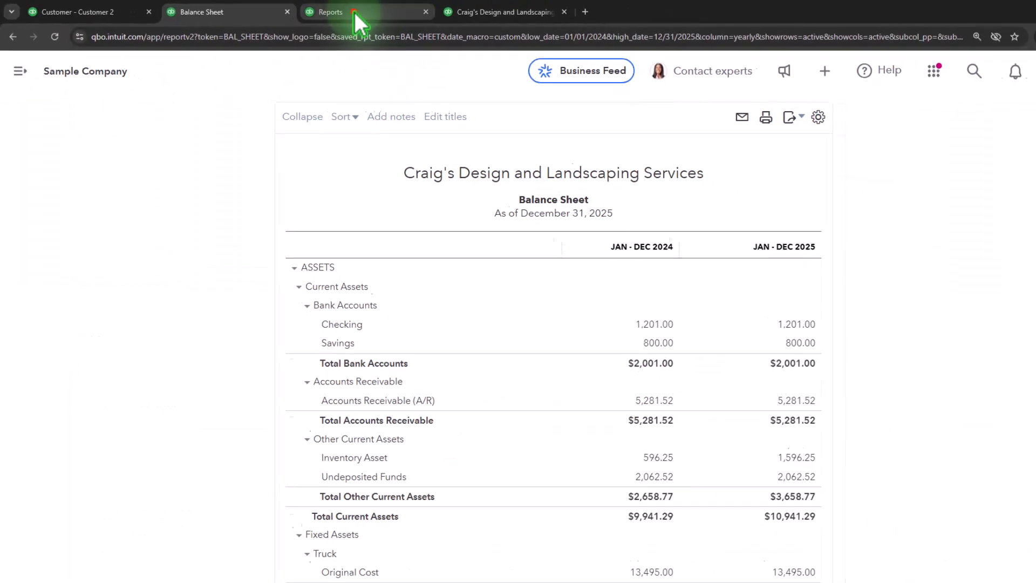
# Step: Run the Profit and Loss report for 01/01/2024 to 12/31/2025 with columns by Years and review Sales of Product Income and Sales Returns & Allowances
pyautogui.click(450, 16)
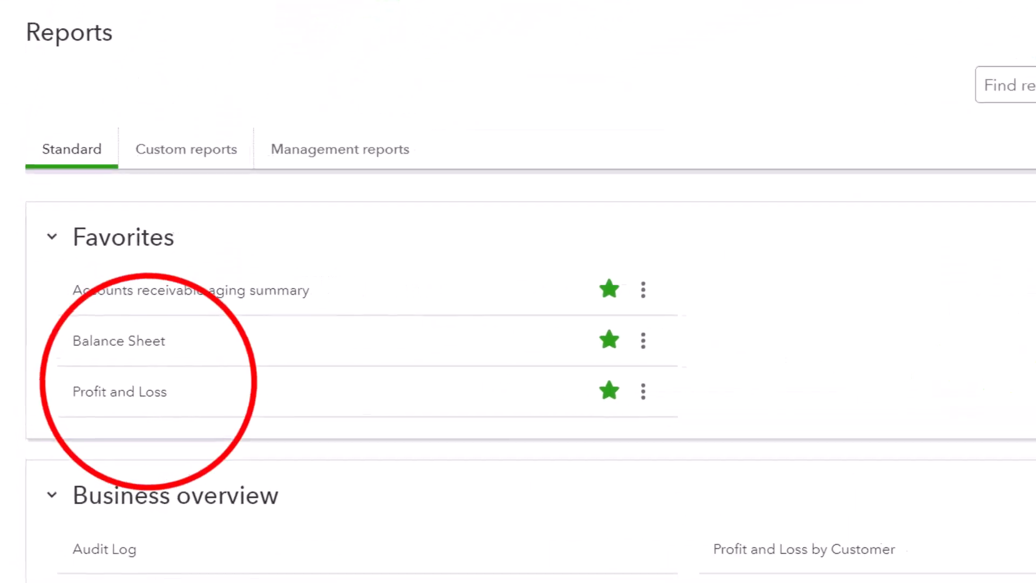
pyautogui.click(99, 355)
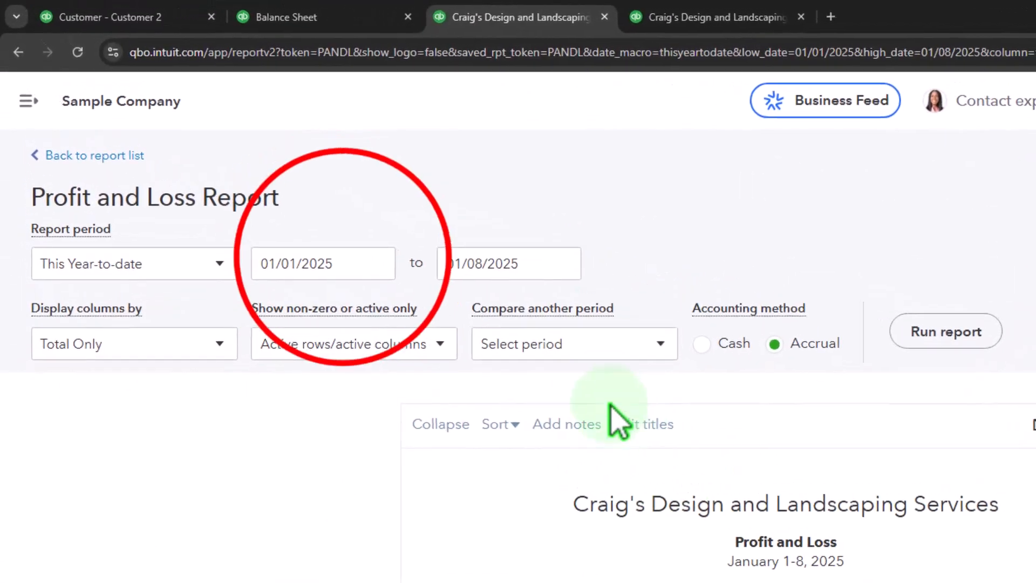
pyautogui.click(344, 262)
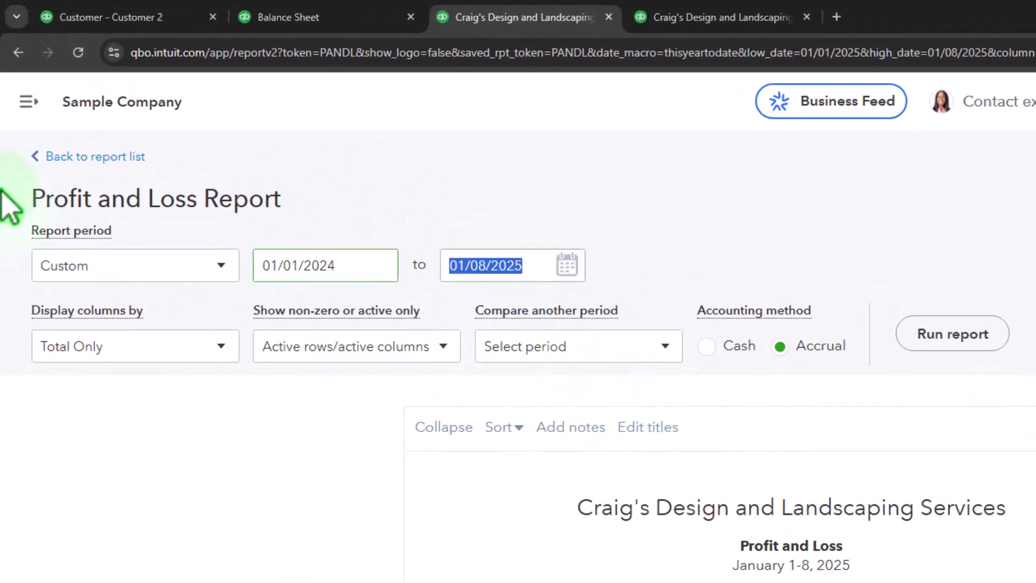
pyautogui.click(187, 338)
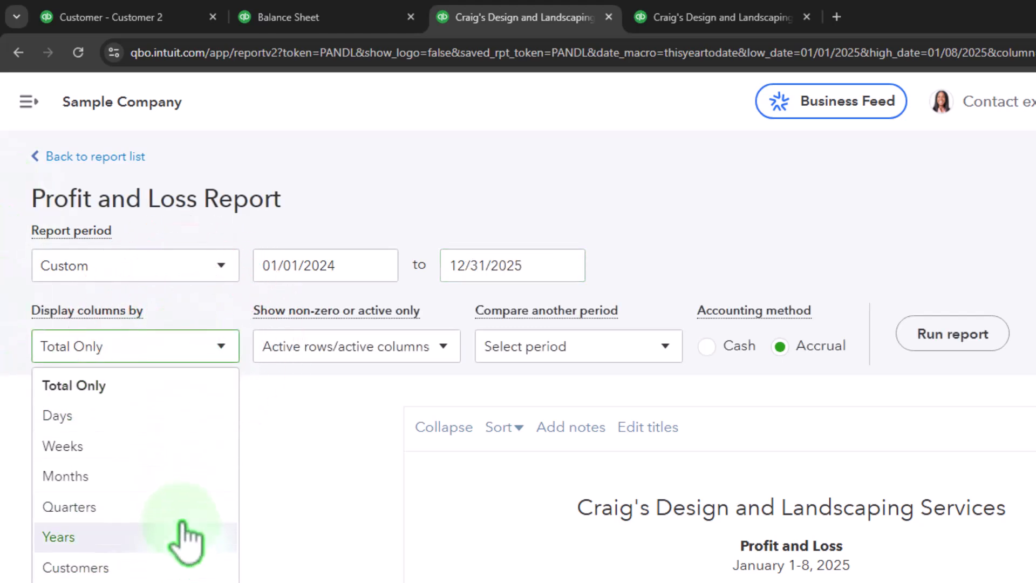
pyautogui.click(167, 537)
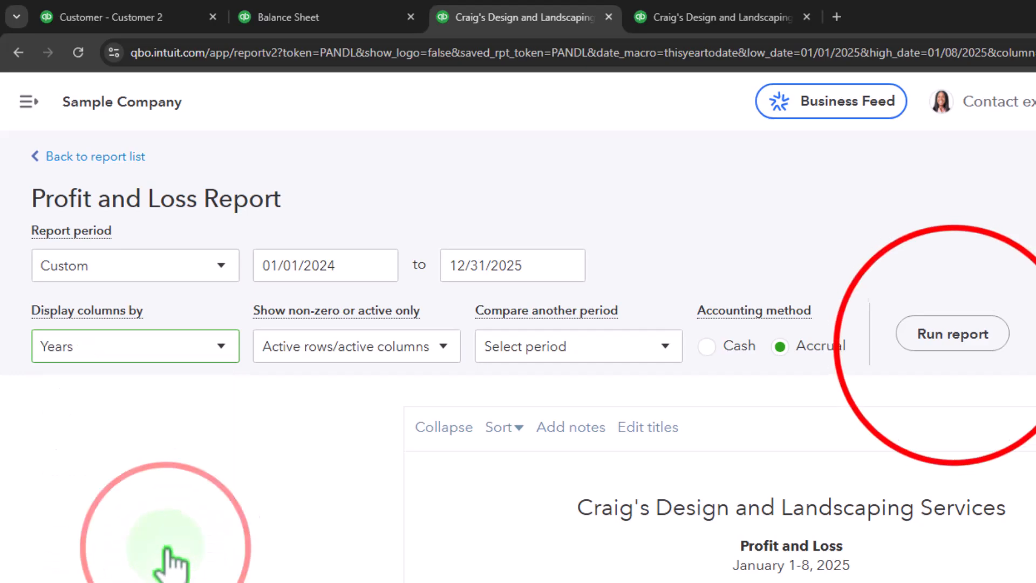
pyautogui.click(952, 334)
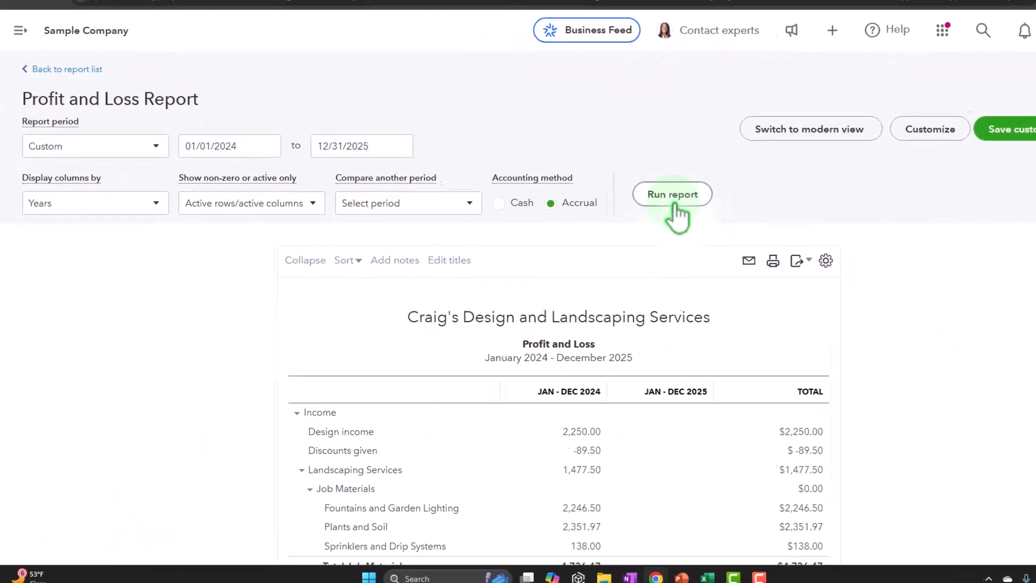
pyautogui.scroll(-4, 621, 235)
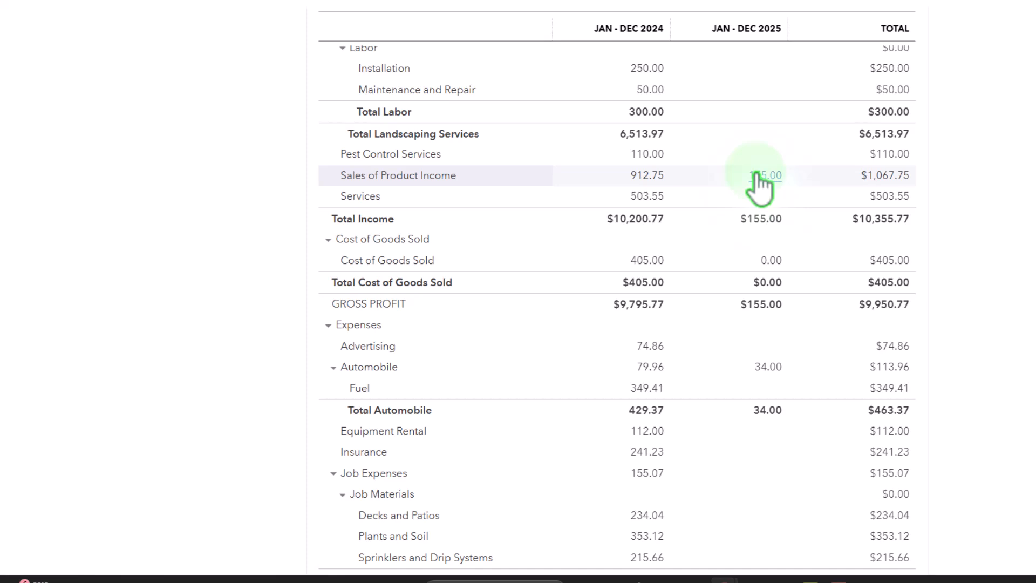
pyautogui.scroll(-10, 761, 183)
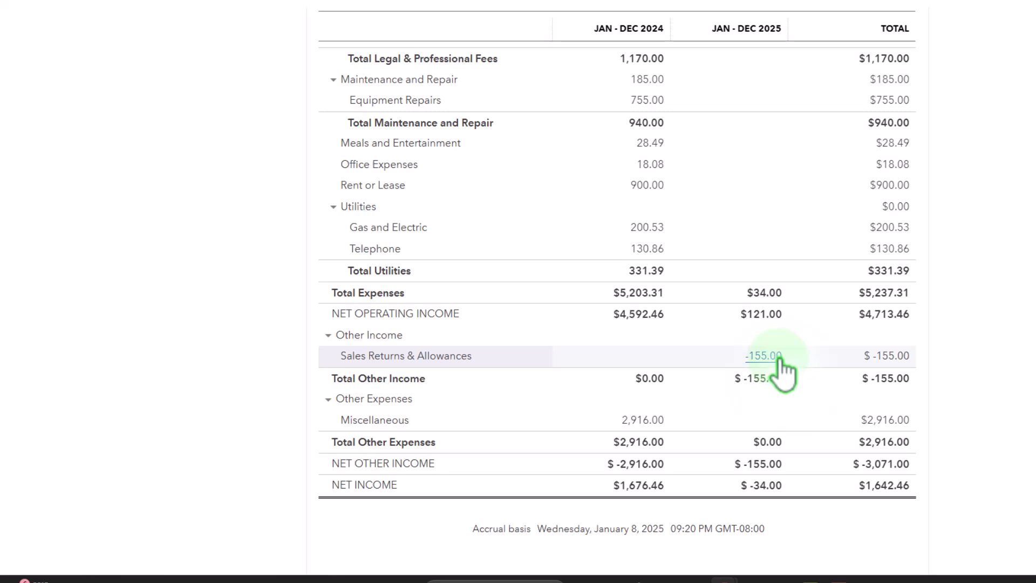
# Step: Open the Chart of accounts from the customer page, dismissing the bank connection message
pyautogui.click(103, 13)
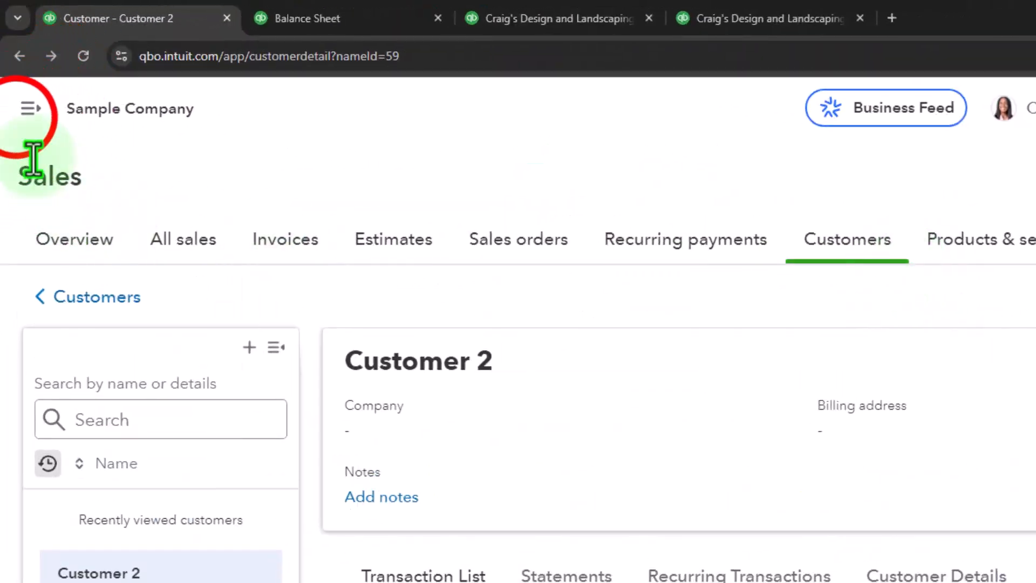
pyautogui.click(22, 115)
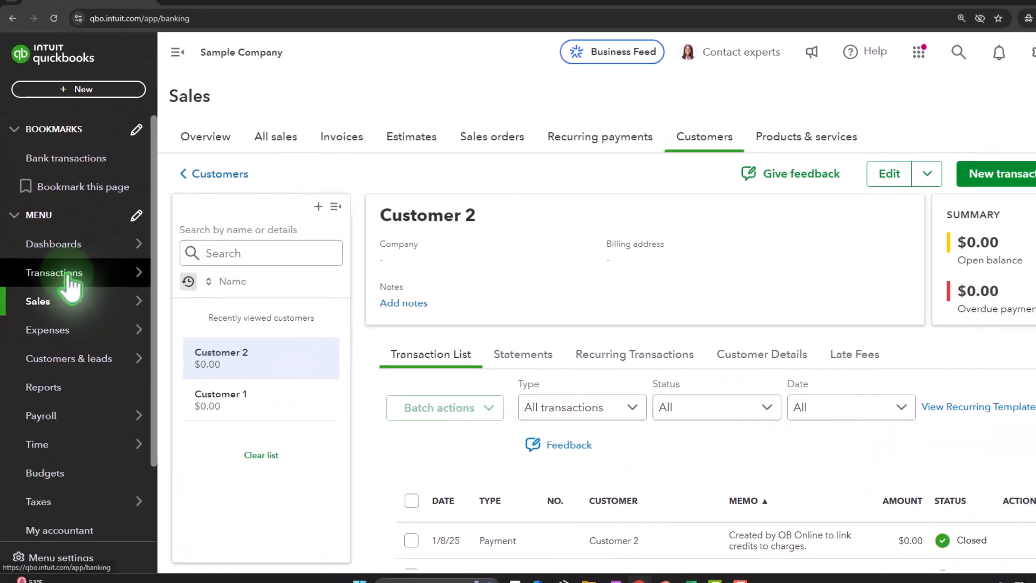
pyautogui.click(96, 265)
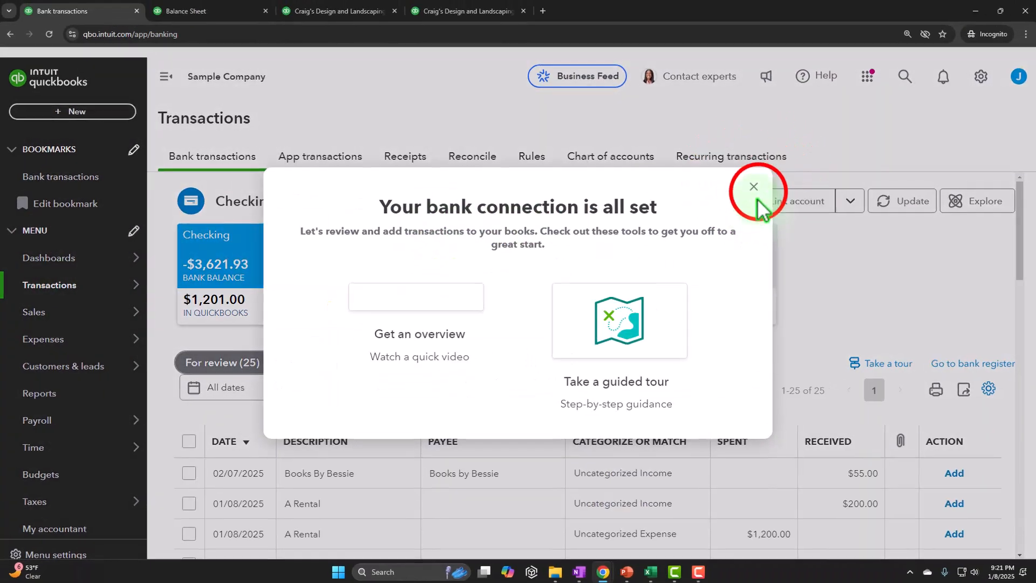
pyautogui.click(754, 187)
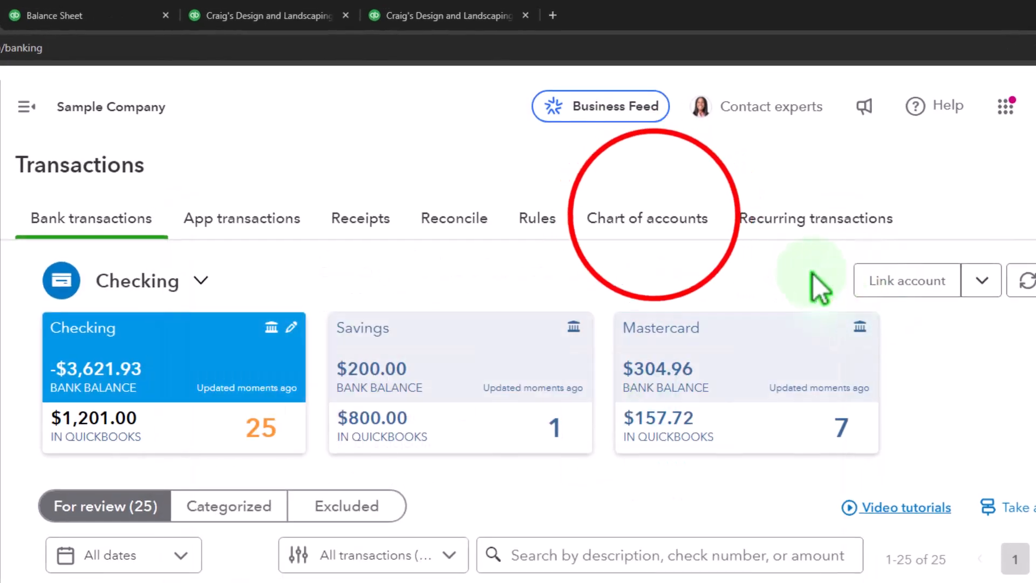
pyautogui.click(616, 156)
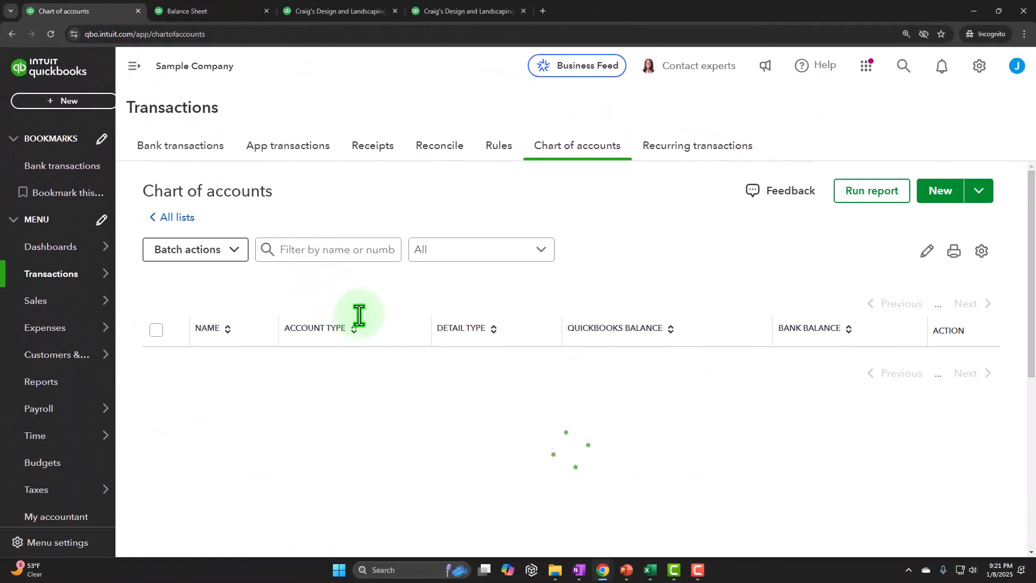
# Step: Change the Sales Returns & Allowances account to type Income with detail type Discounts/Refunds Given, and save it
pyautogui.scroll(-3, 394, 335)
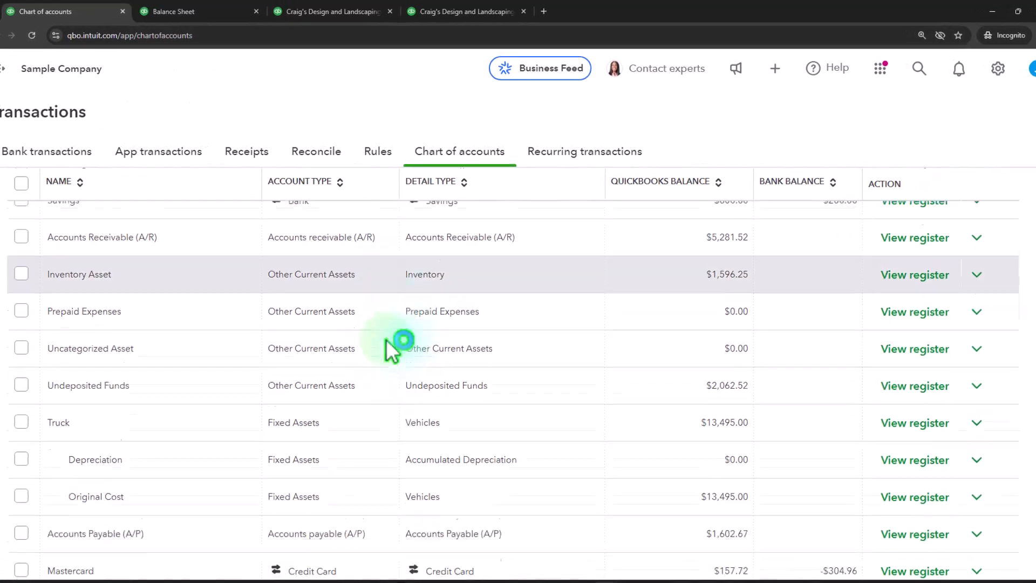
pyautogui.scroll(-5, 387, 346)
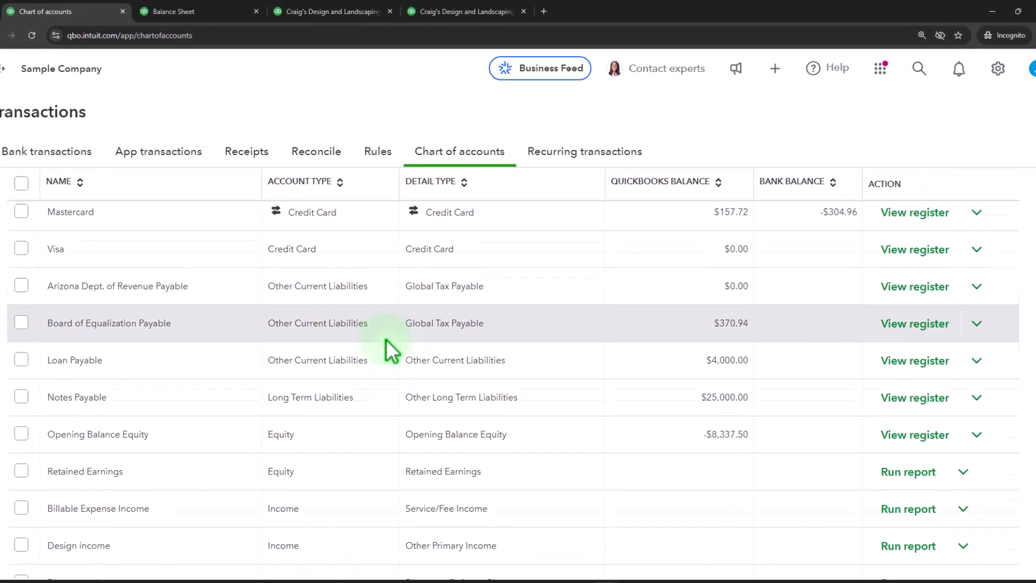
pyautogui.scroll(-3, 388, 346)
pyautogui.scroll(-12, 386, 338)
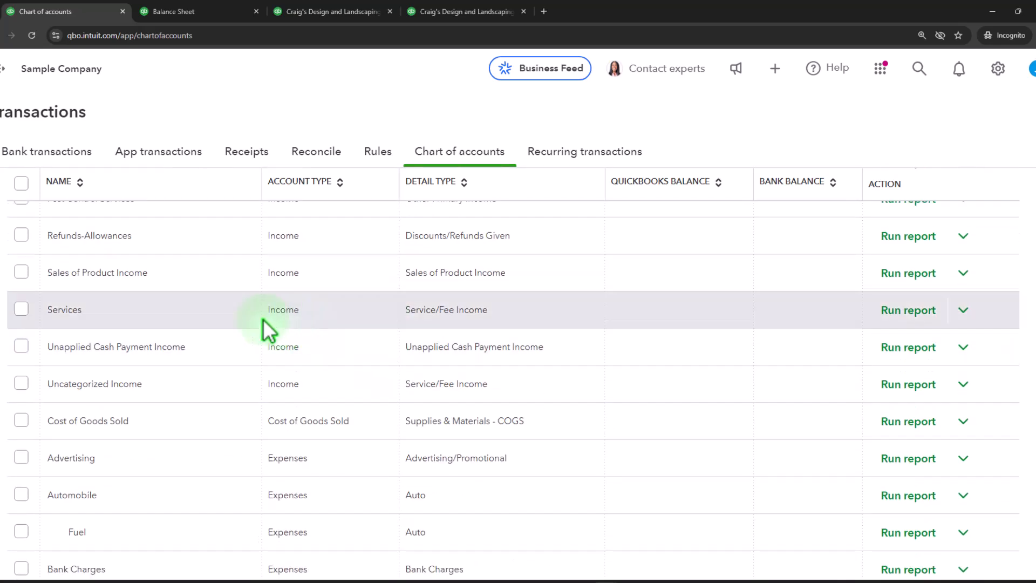
pyautogui.scroll(-6, 264, 326)
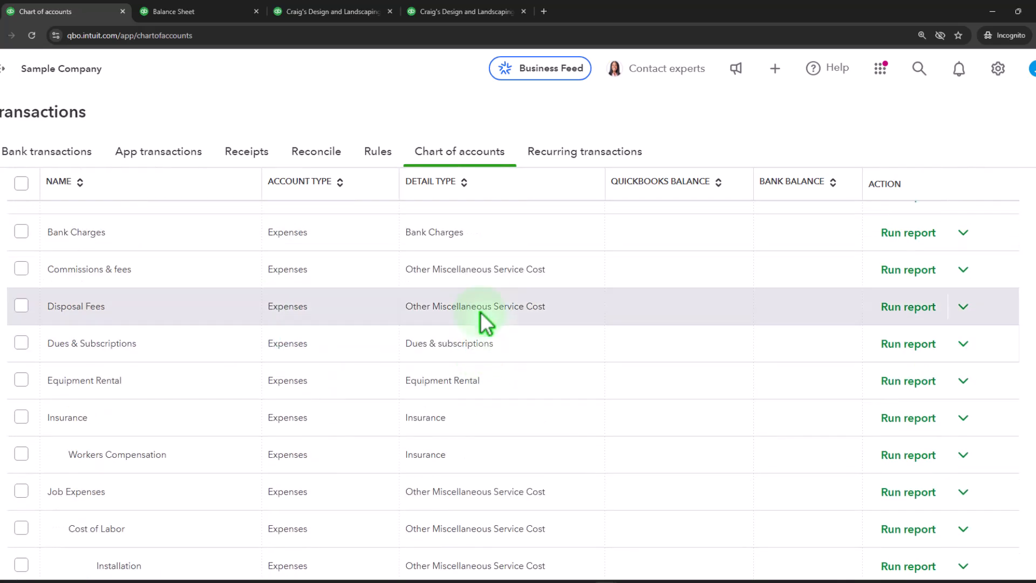
pyautogui.scroll(-5, 483, 291)
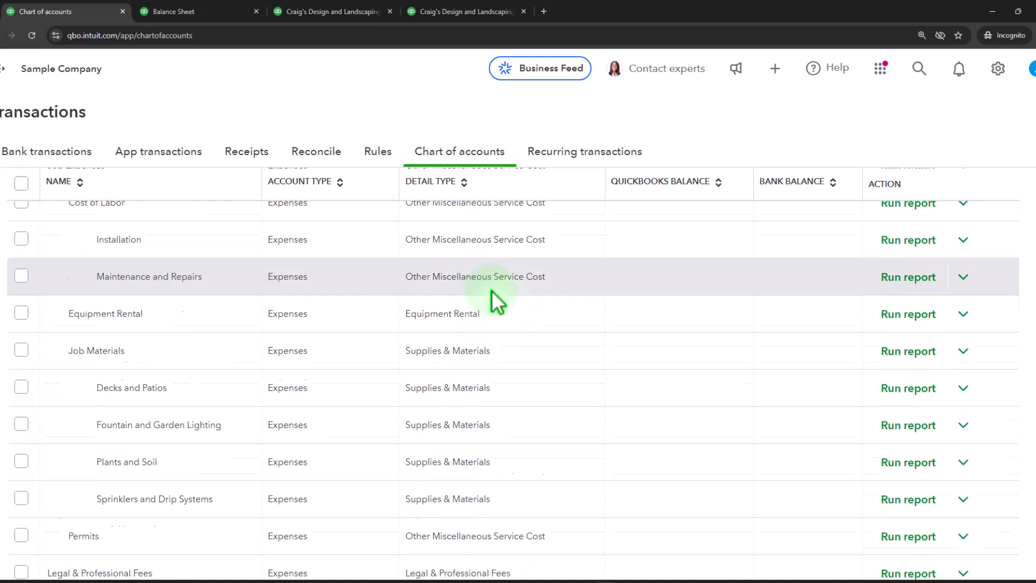
pyautogui.scroll(-10, 485, 285)
pyautogui.click(979, 538)
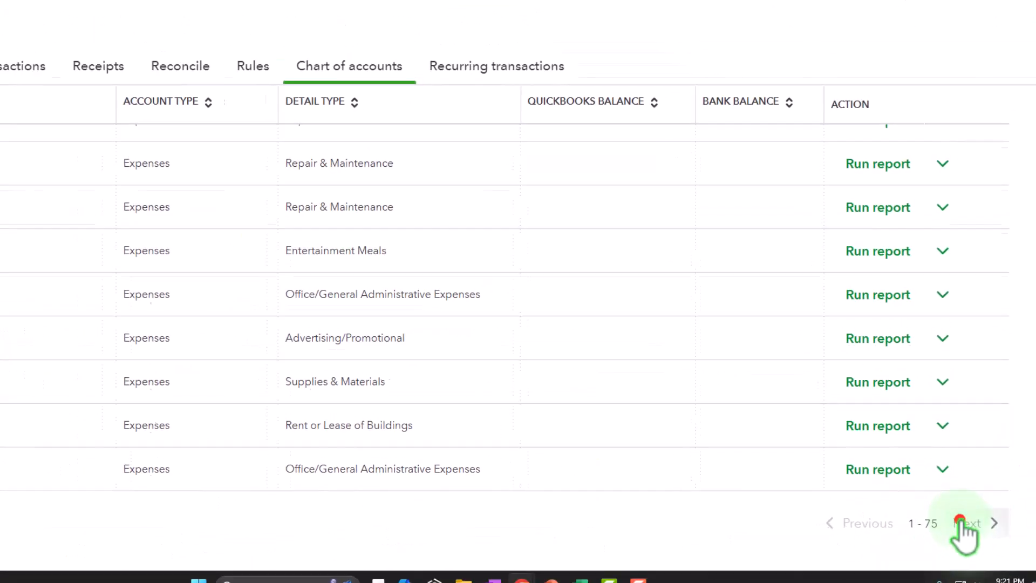
pyautogui.scroll(-7, 962, 522)
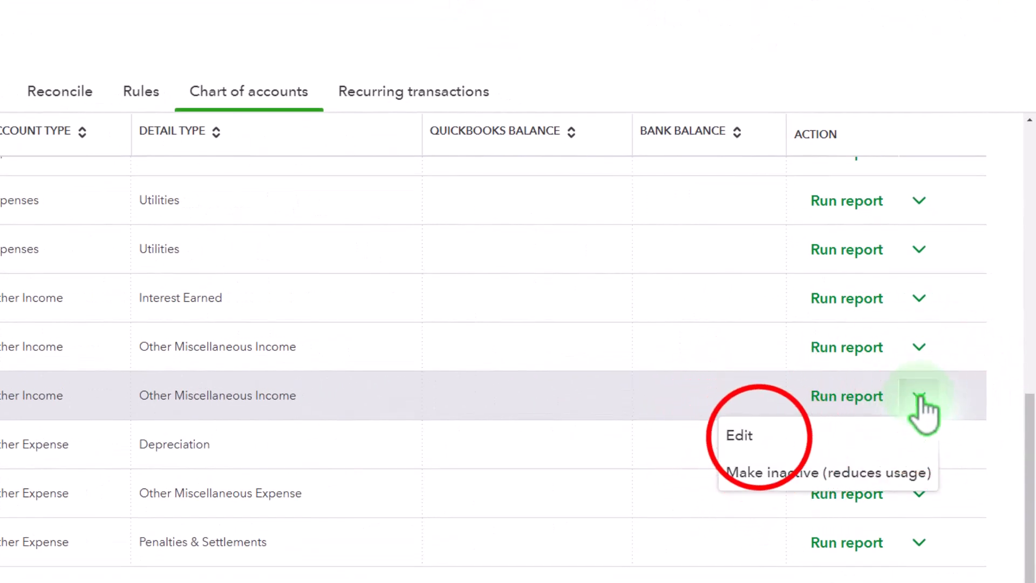
pyautogui.click(750, 434)
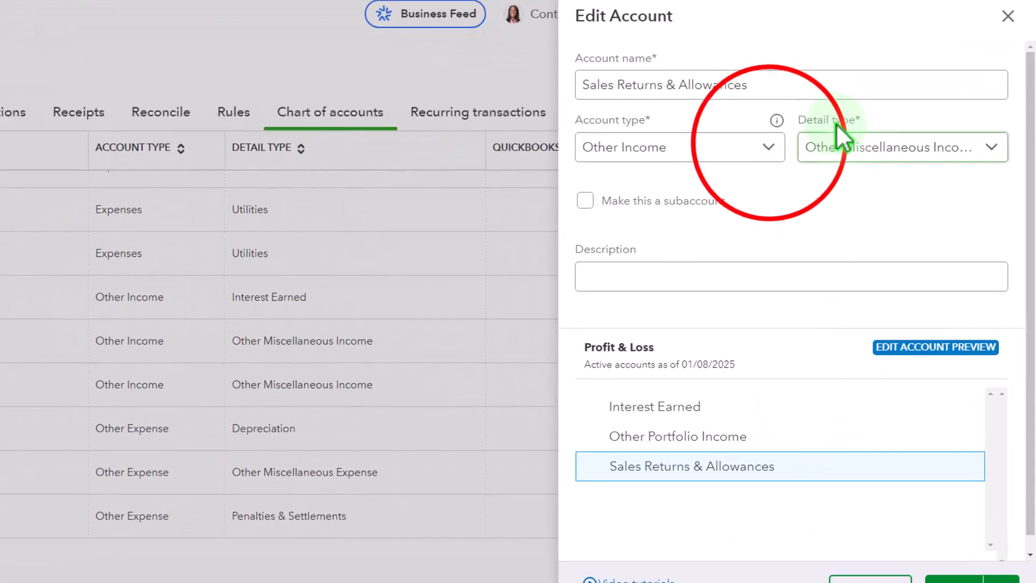
pyautogui.click(768, 148)
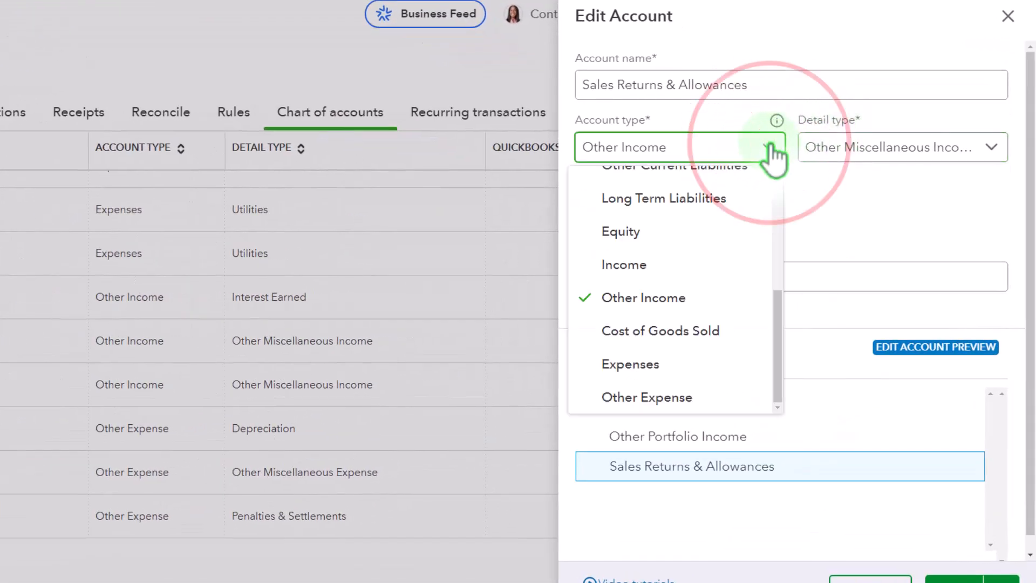
pyautogui.click(704, 260)
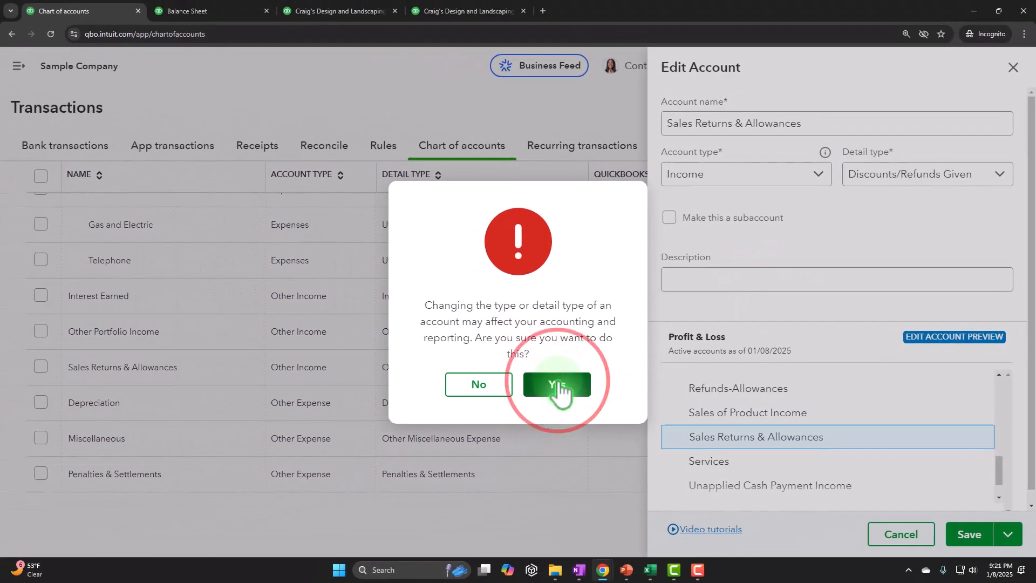
pyautogui.click(448, 405)
pyautogui.click(961, 531)
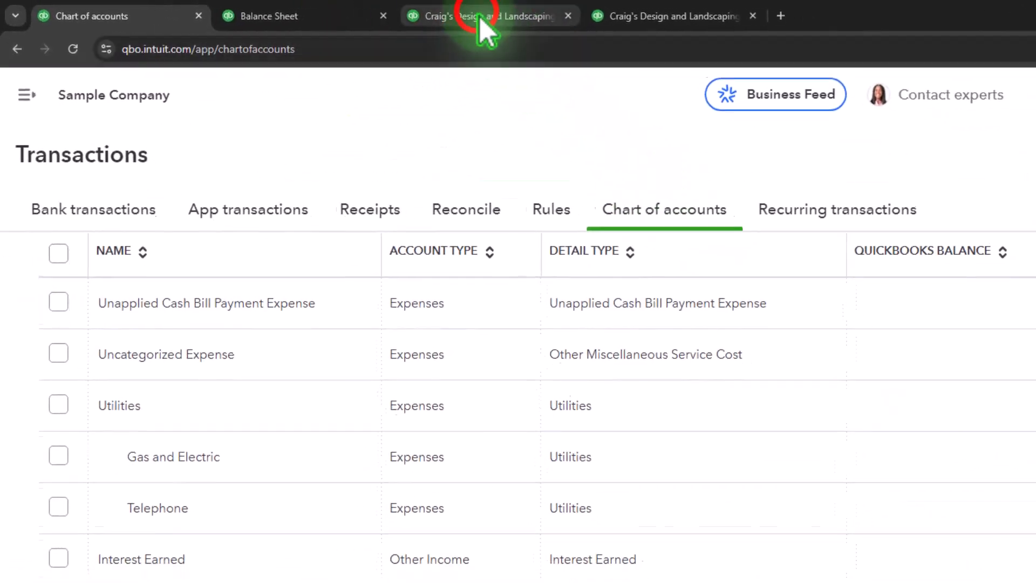
# Step: Rerun the Profit and Loss report and check where Sales Returns & Allowances is listed in the Income section
pyautogui.click(313, 2)
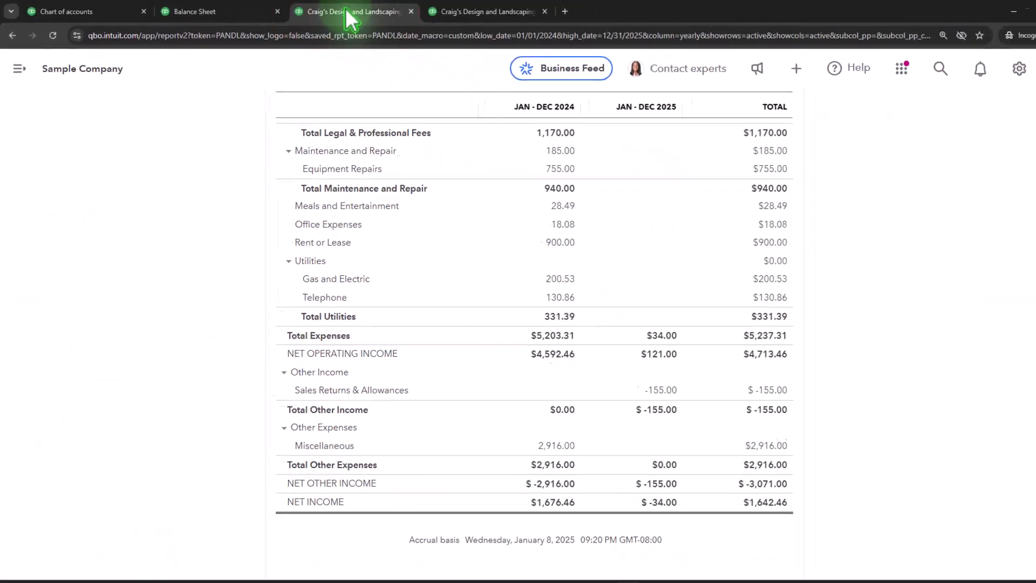
pyautogui.scroll(15, 526, 178)
pyautogui.click(695, 185)
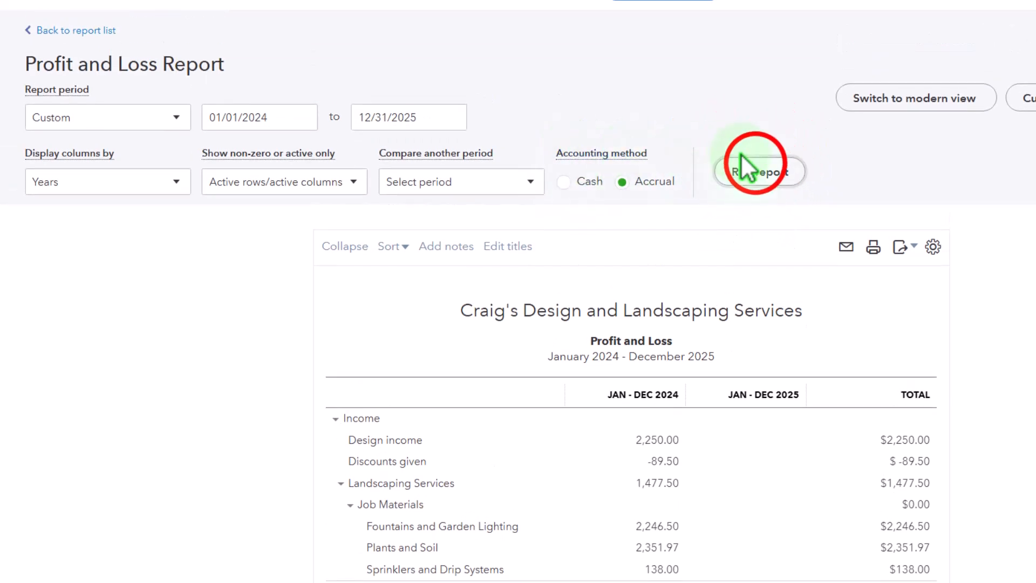
pyautogui.scroll(-10, 763, 178)
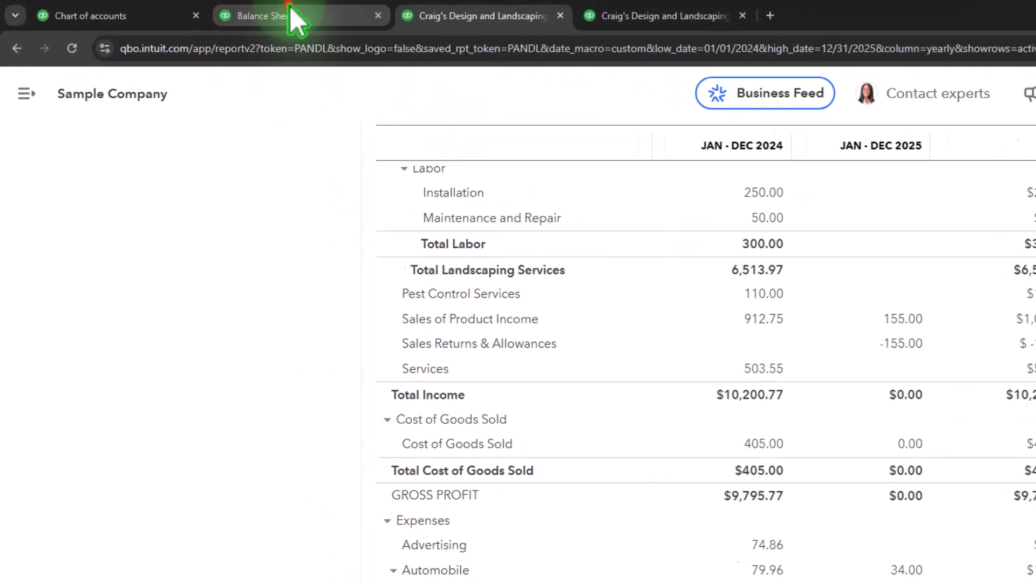
# Step: Inspect the 2025 Board of Equalization Payable transactions from the Balance Sheet and return to the summary report
pyautogui.click(300, 18)
pyautogui.scroll(-10, 266, 226)
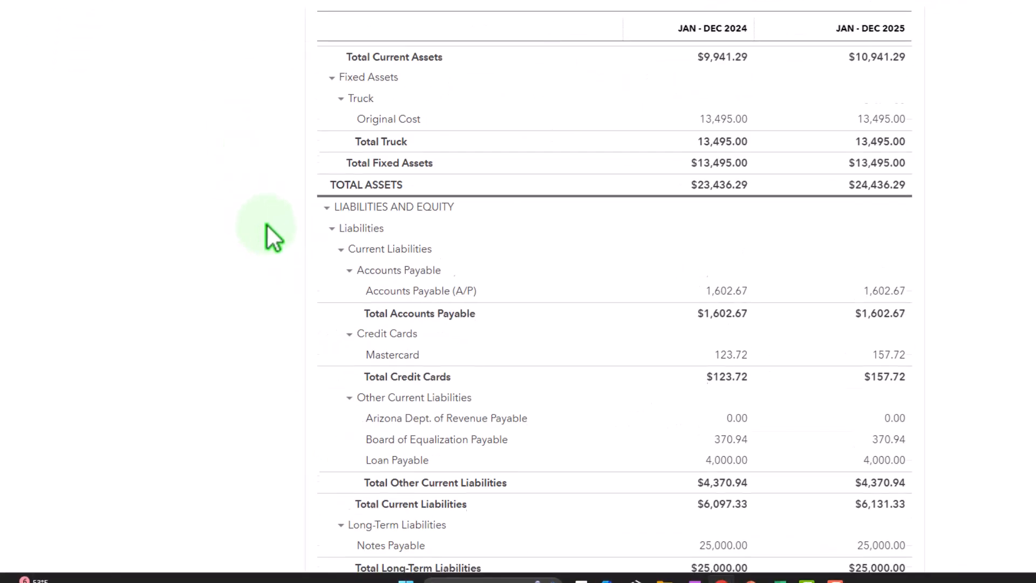
pyautogui.scroll(2, 280, 234)
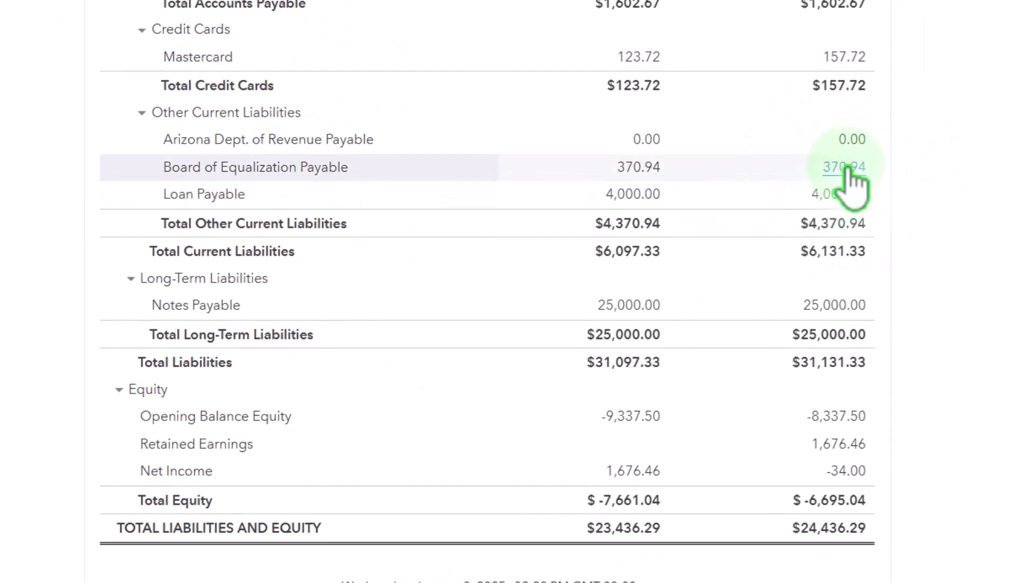
pyautogui.click(845, 167)
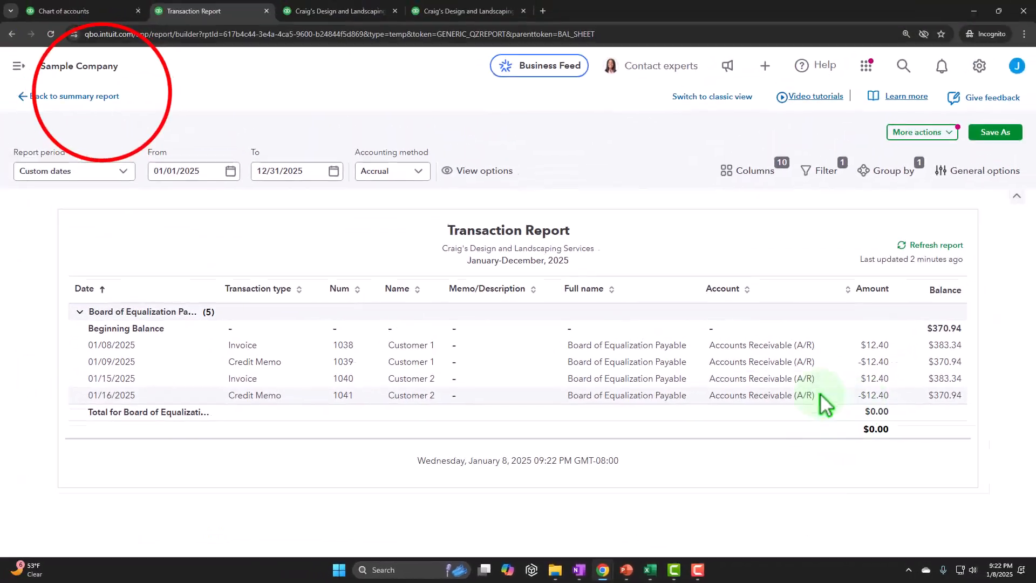
pyautogui.click(102, 96)
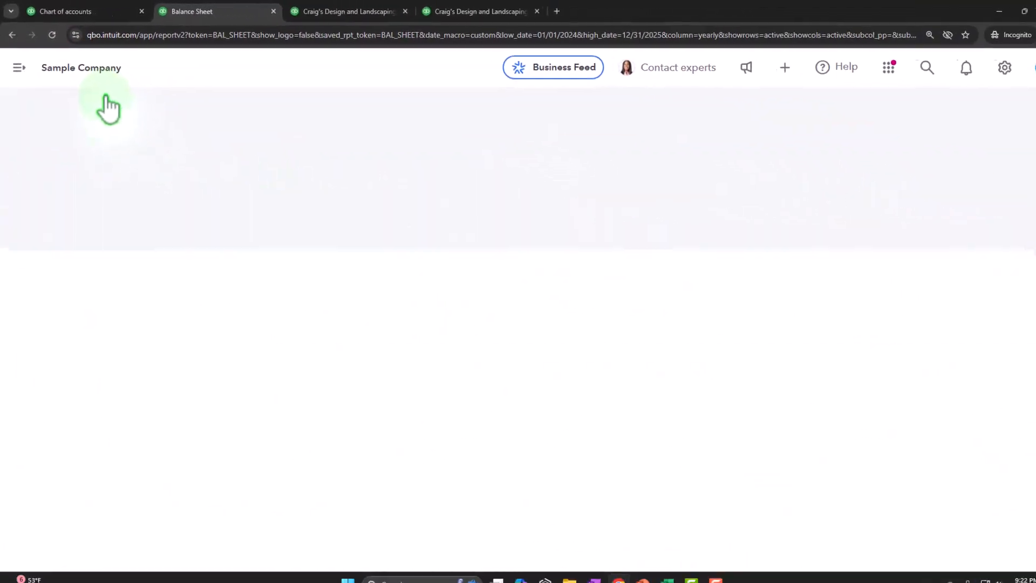
# Step: Inspect the 2025 Inventory Asset transactions from the Balance Sheet and return to the summary report
pyautogui.scroll(10, 213, 372)
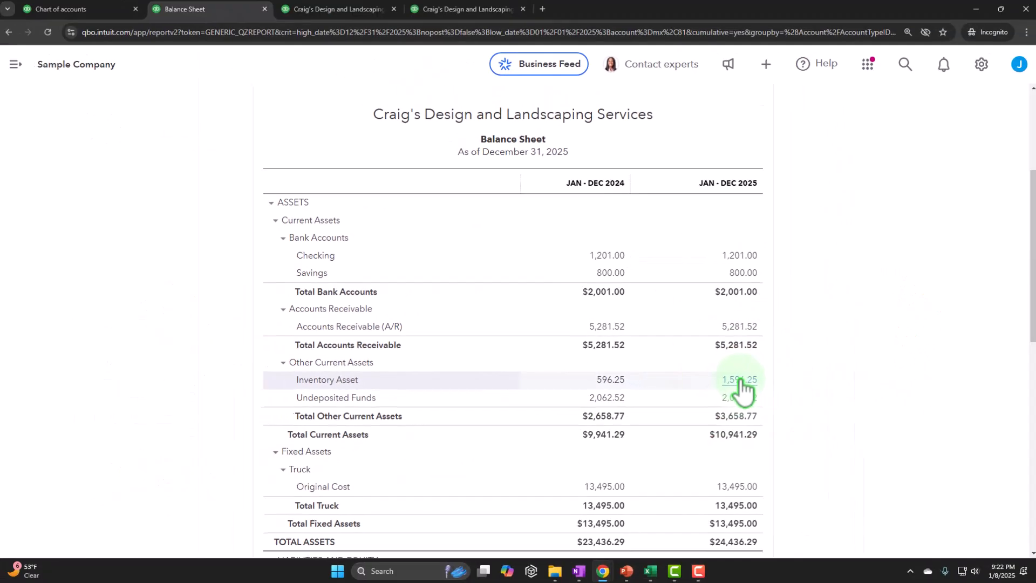
pyautogui.click(741, 381)
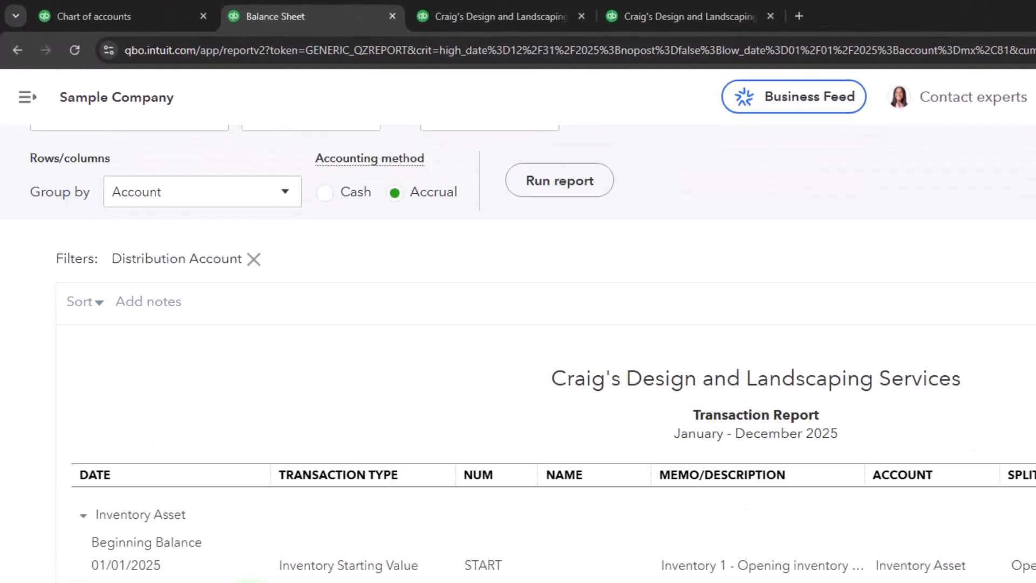
pyautogui.scroll(3, 157, 259)
# Step: Inspect the 2025 Cost of Goods Sold transactions from the Profit and Loss report and return to the summary report
pyautogui.click(458, 18)
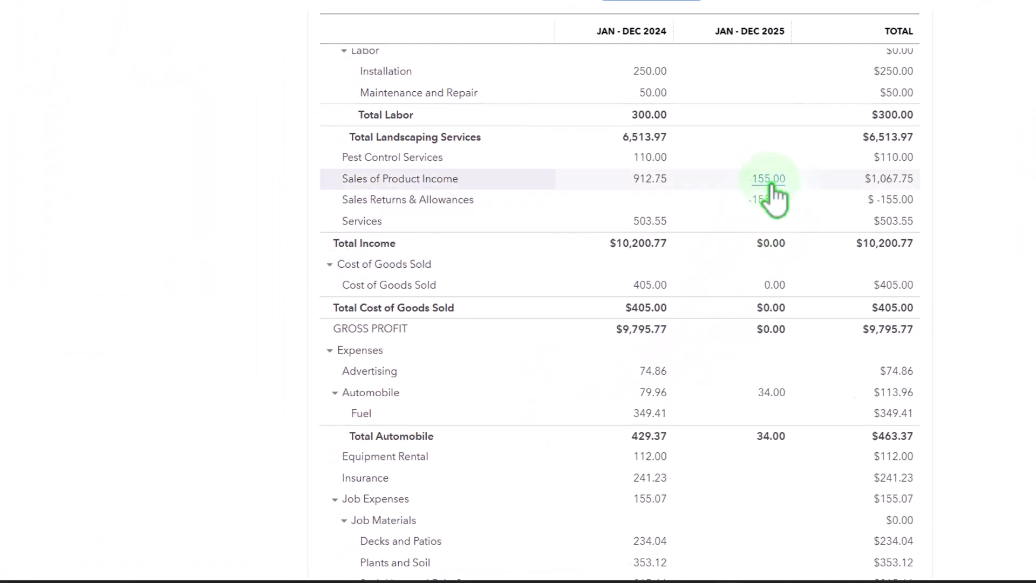
pyautogui.click(774, 284)
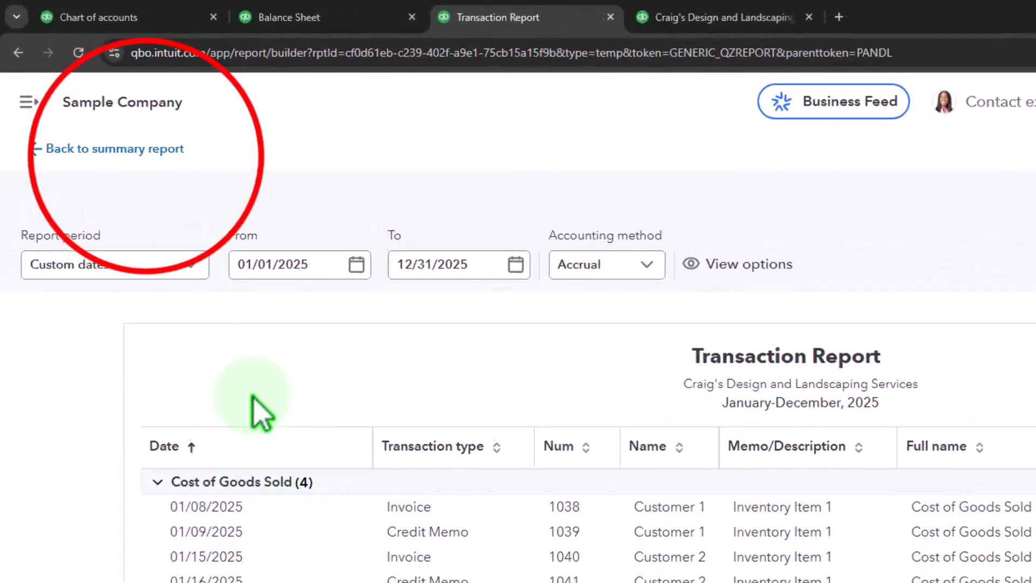
pyautogui.click(147, 160)
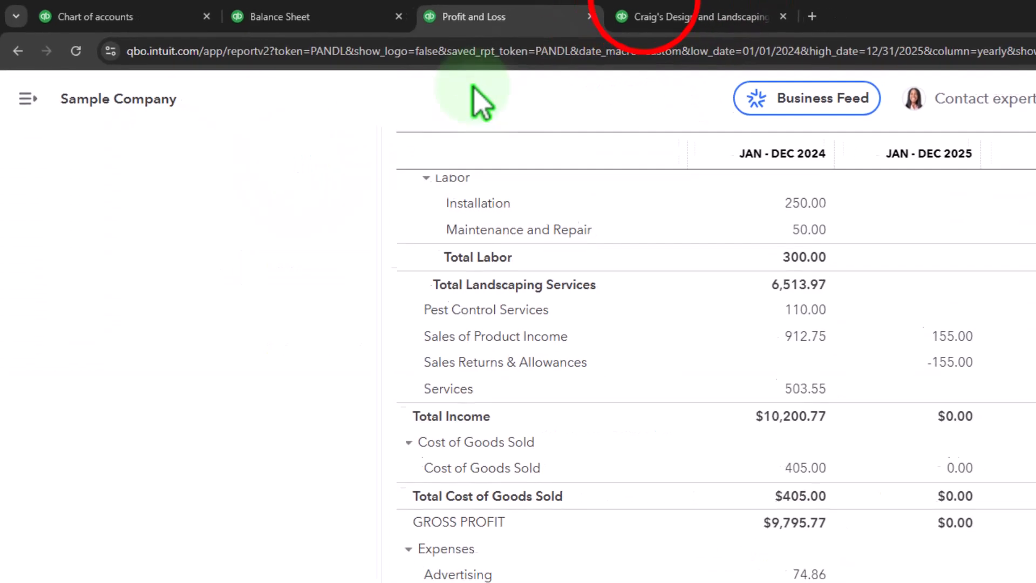
# Step: Rerun the Inventory Valuation Summary as of 01/16/2025 and compare its total with Inventory Asset on the Balance Sheet
pyautogui.click(648, 17)
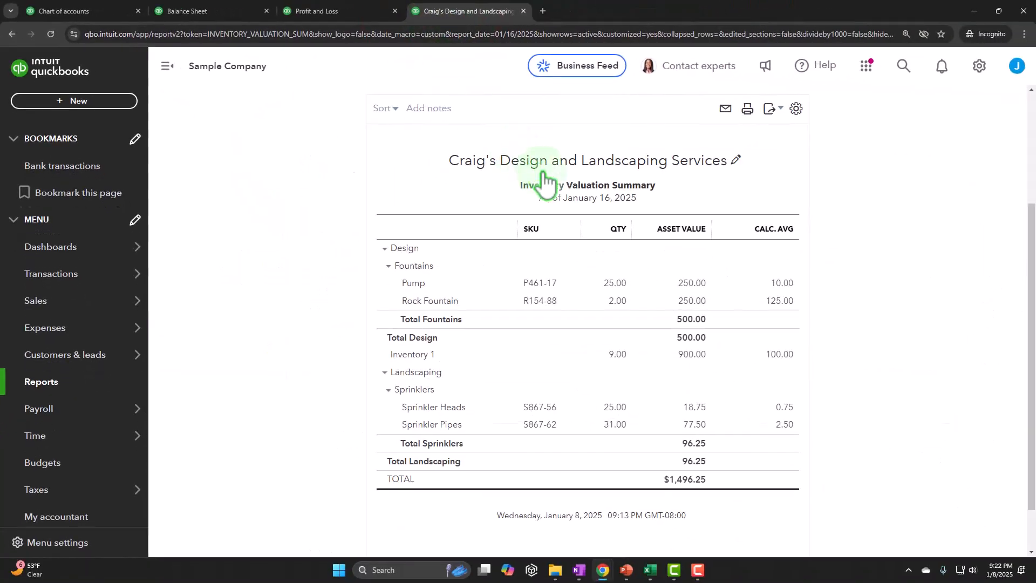
pyautogui.scroll(3, 544, 178)
pyautogui.click(390, 215)
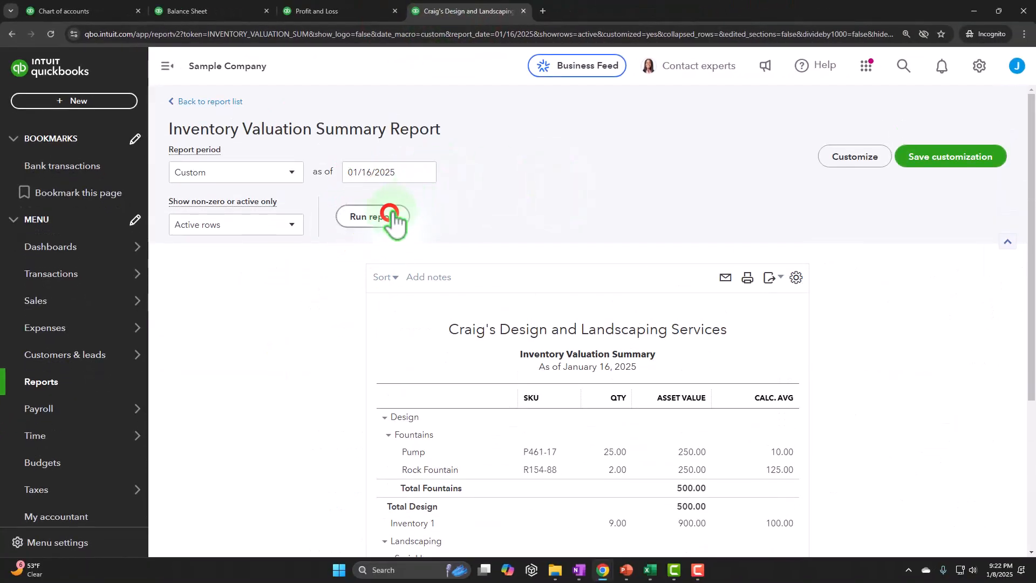
pyautogui.scroll(-3, 394, 222)
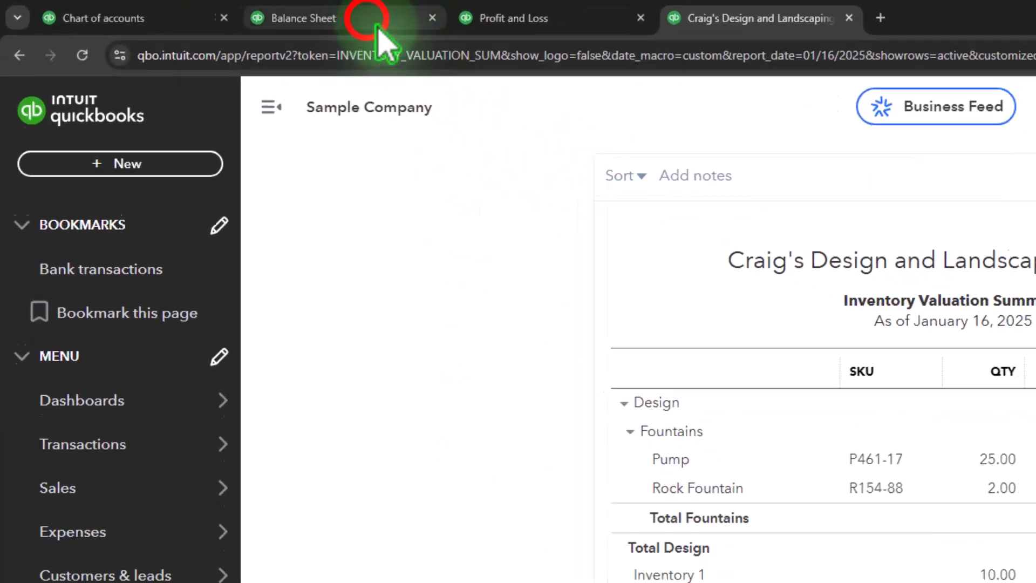
pyautogui.click(234, 13)
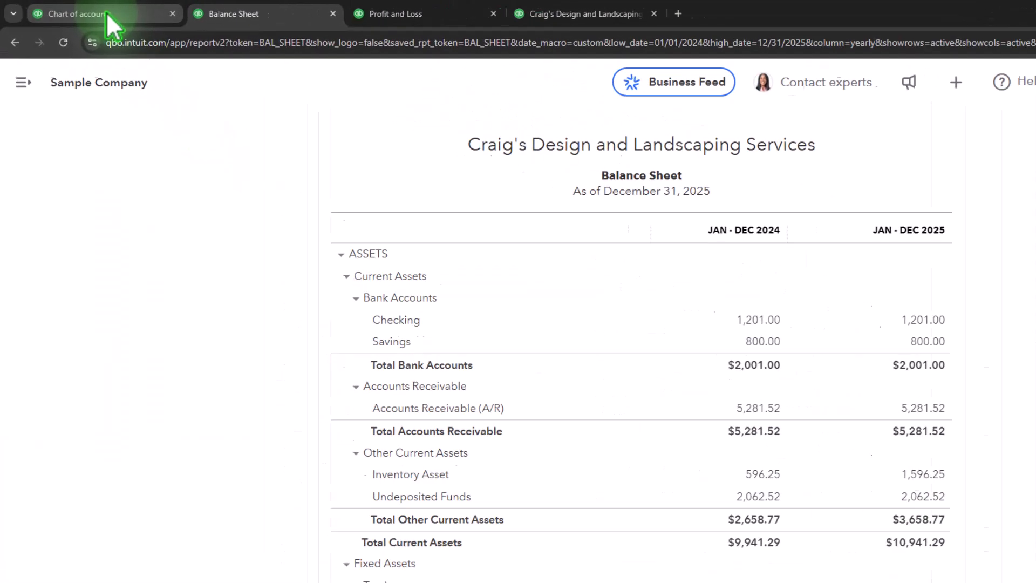
# Step: Go back to the Chart of accounts page and create a new invoice from there
pyautogui.click(88, 14)
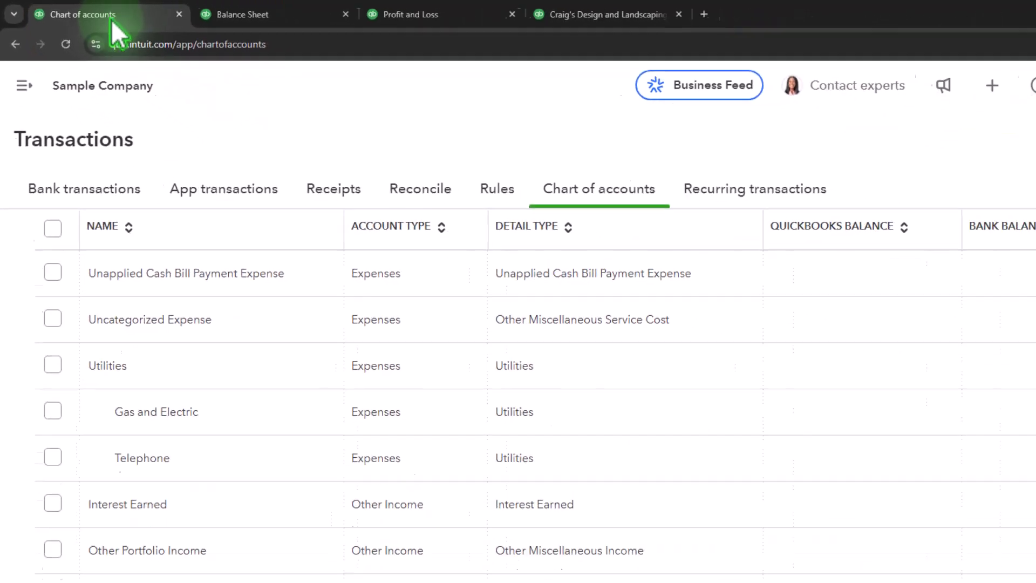
pyautogui.scroll(5, 217, 341)
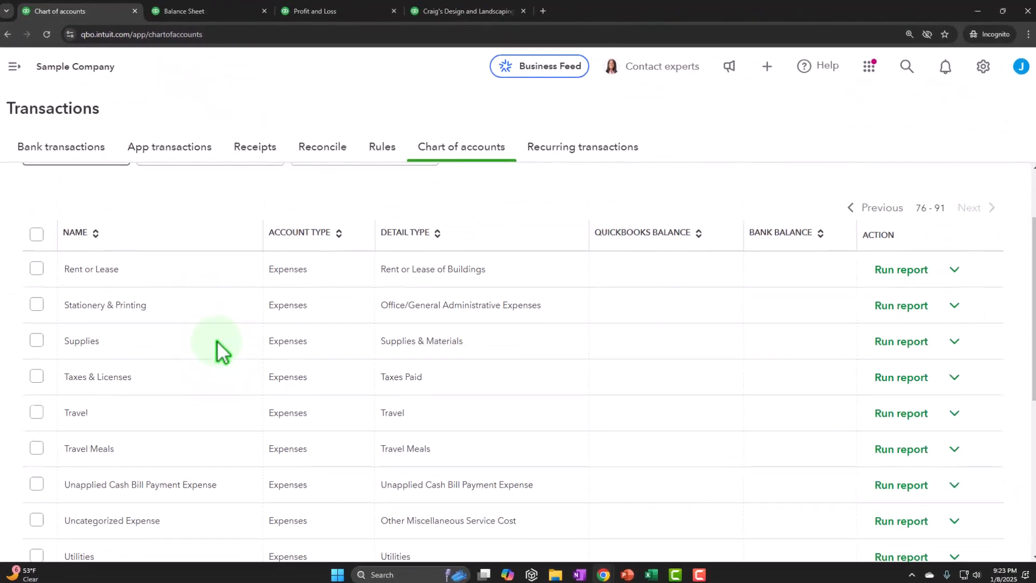
pyautogui.scroll(3, 217, 341)
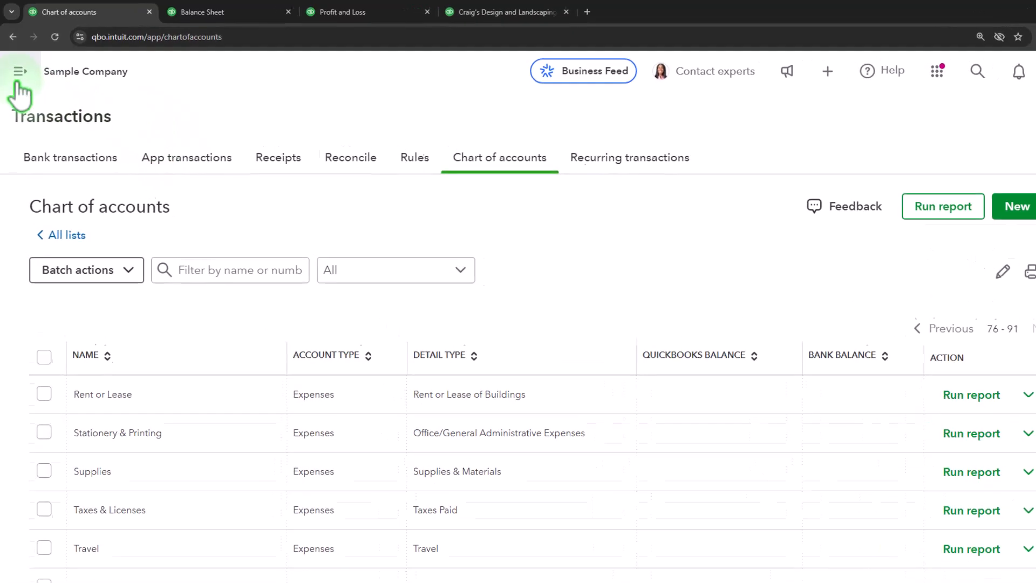
pyautogui.click(25, 121)
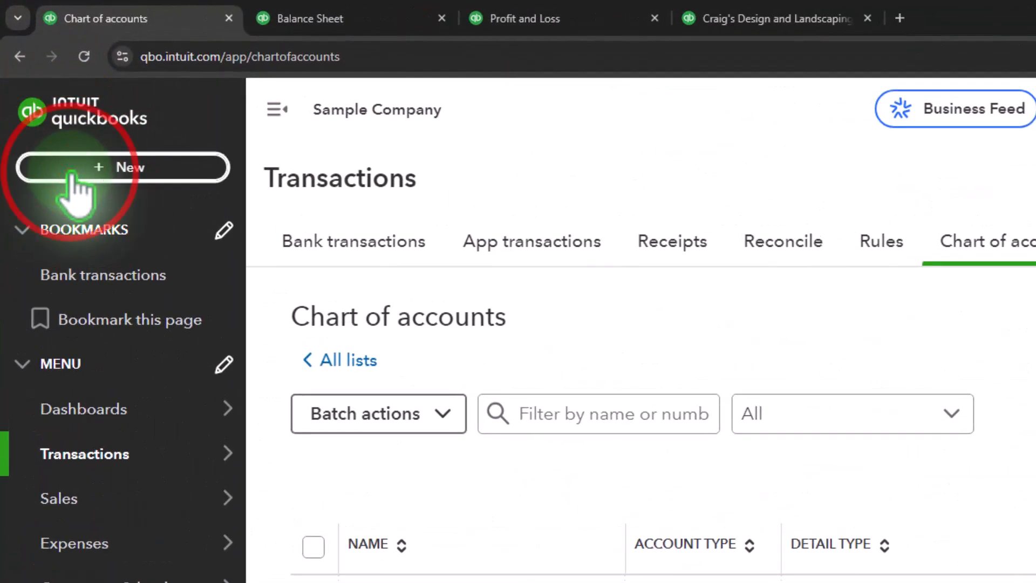
pyautogui.click(71, 174)
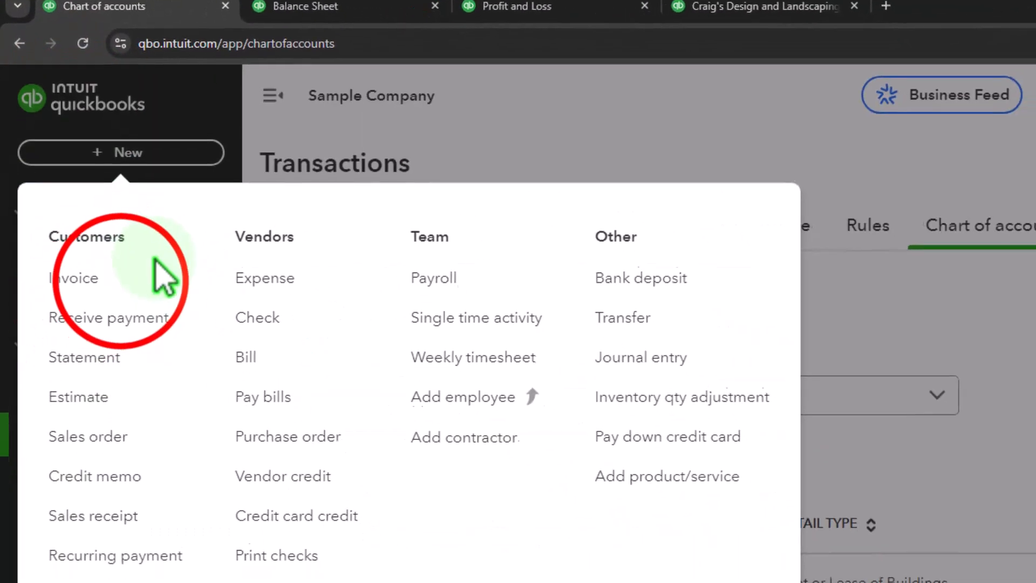
pyautogui.click(105, 292)
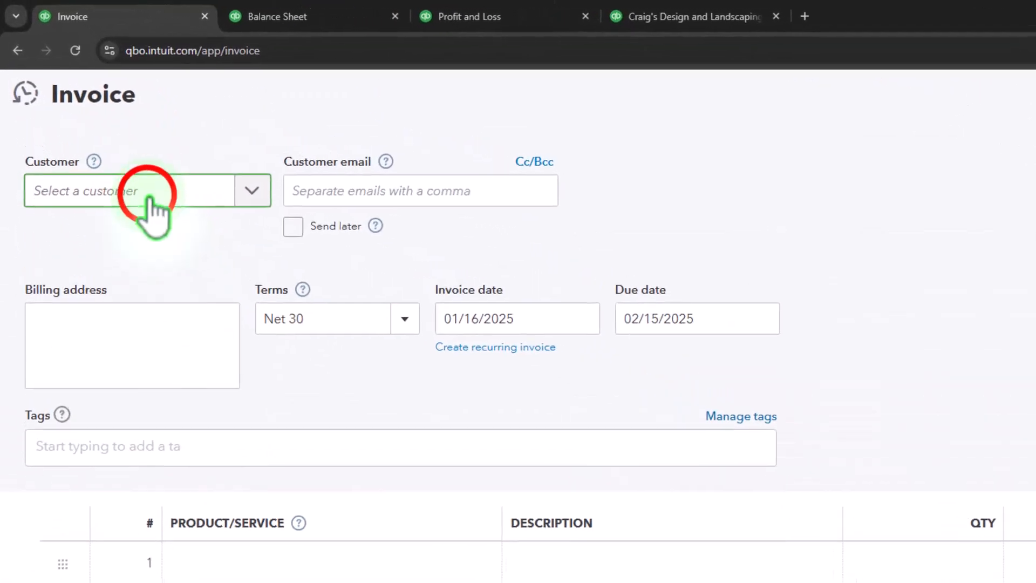
pyautogui.click(104, 134)
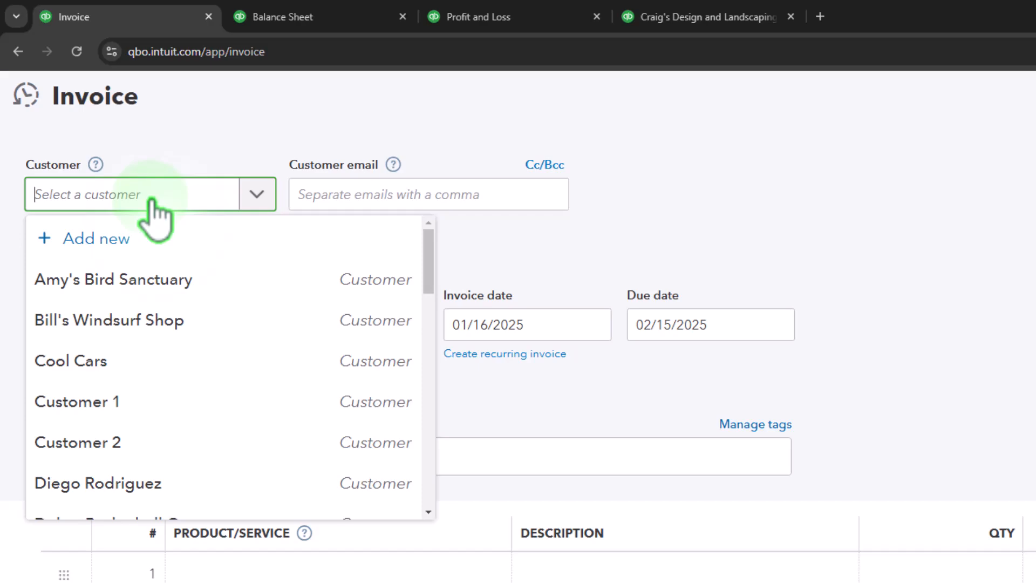
pyautogui.write('Customer')
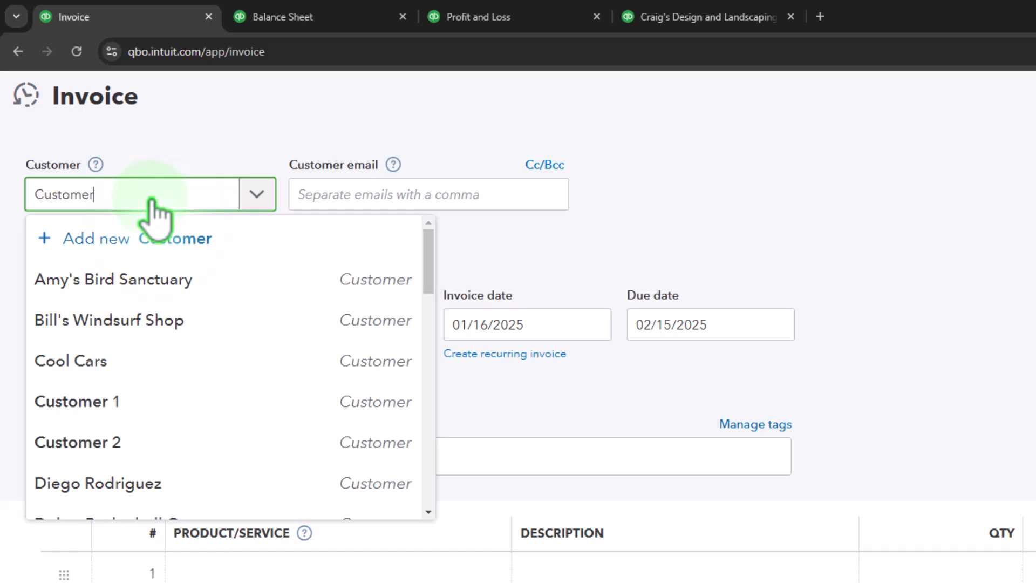
pyautogui.write(' 3')
pyautogui.press('Tab')
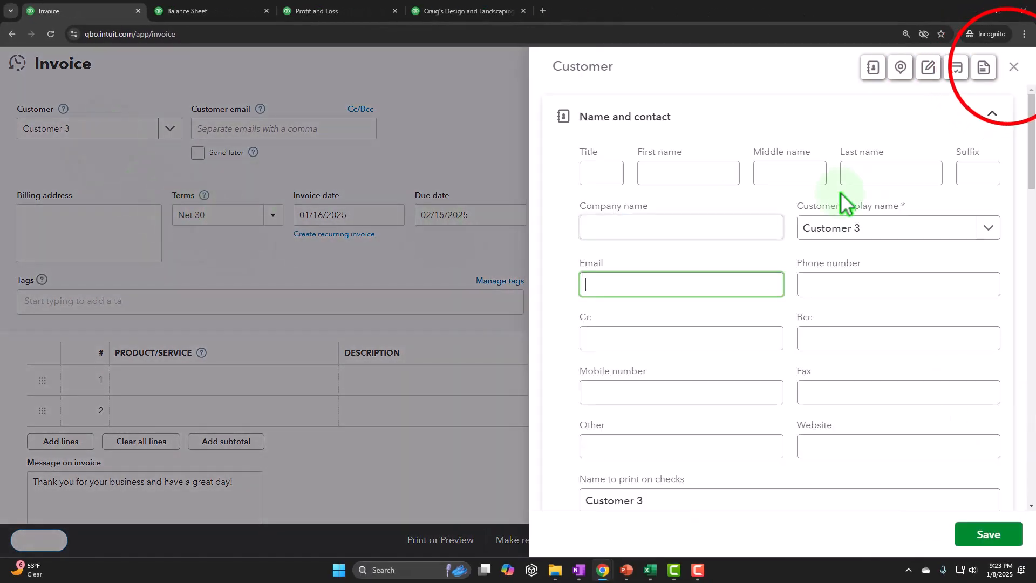
pyautogui.click(1013, 66)
# Step: Set the invoice date to 02/01/2025
pyautogui.click(358, 215)
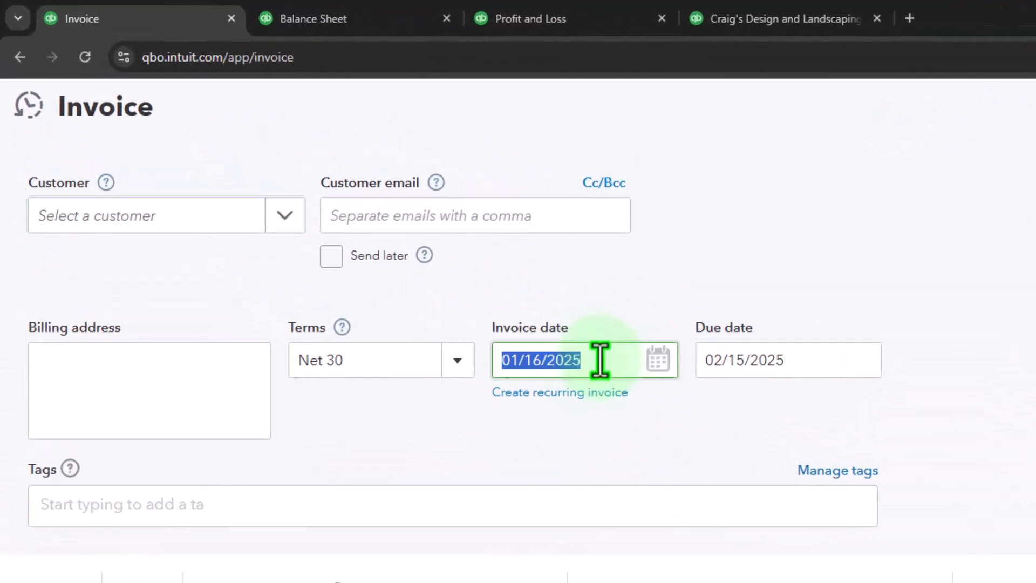
pyautogui.write('02/01/2025')
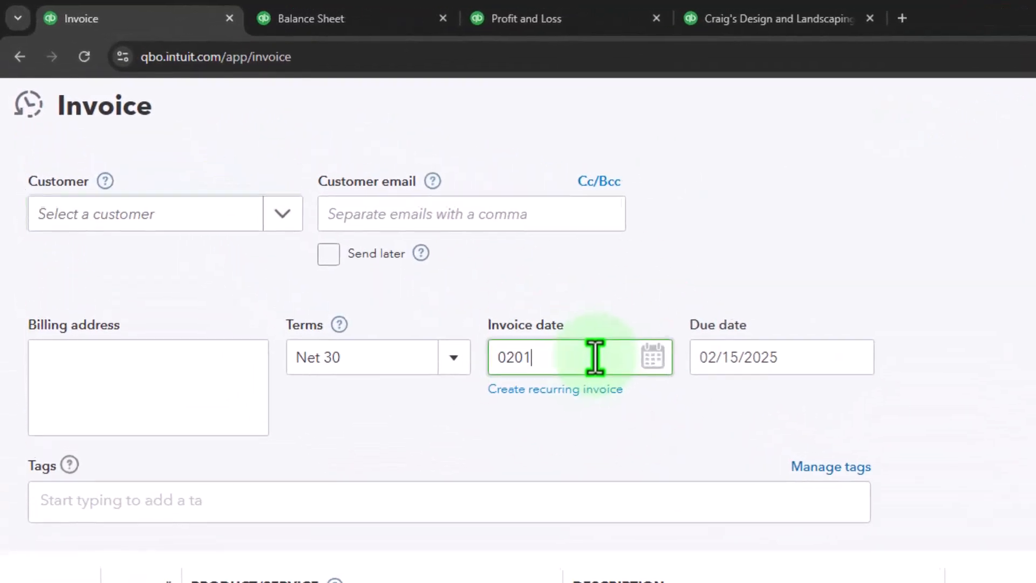
pyautogui.press('Tab')
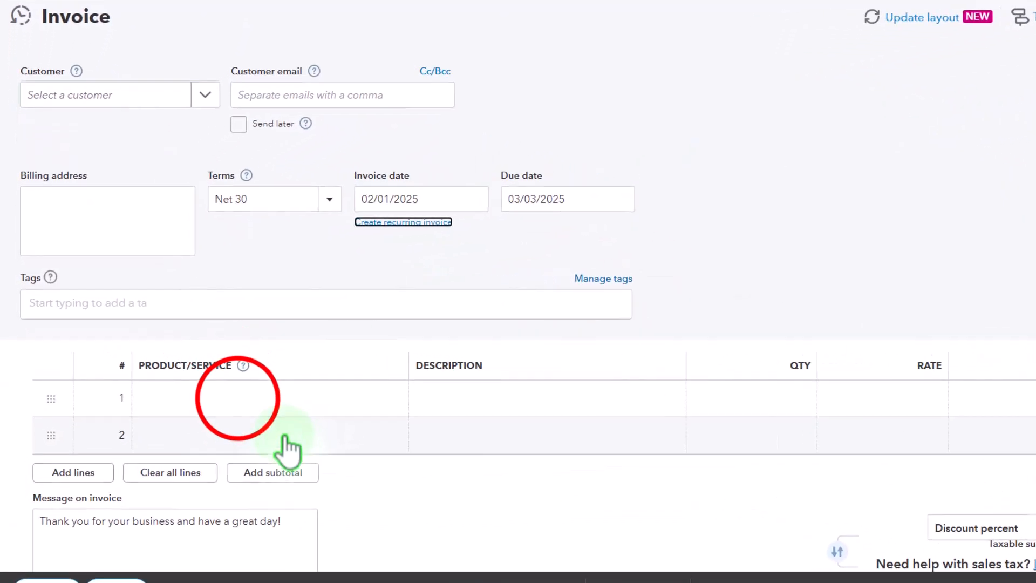
# Step: Add "Service item 1" as a new product of type Service from the invoice's first line
pyautogui.click(234, 402)
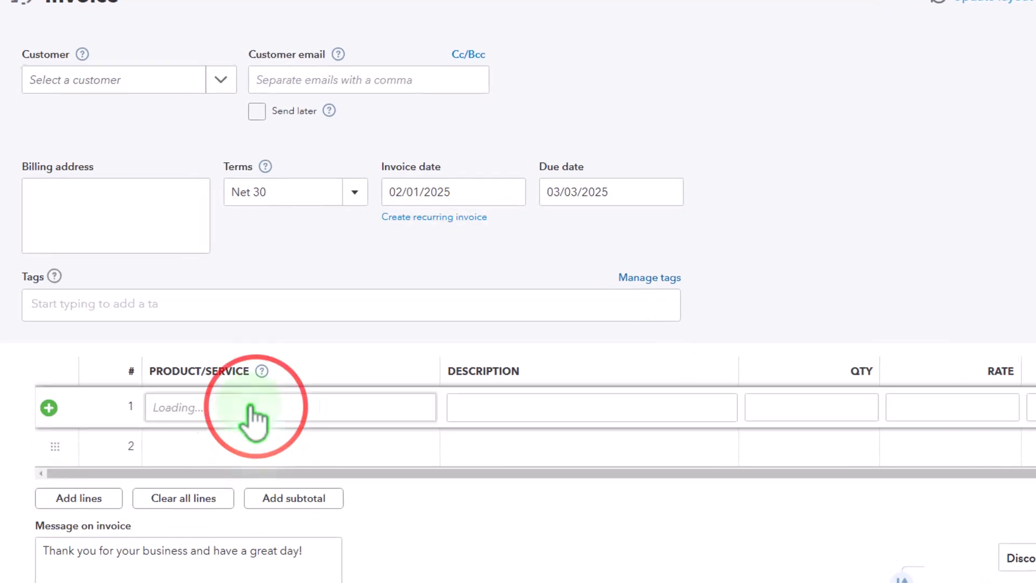
pyautogui.write('Serv')
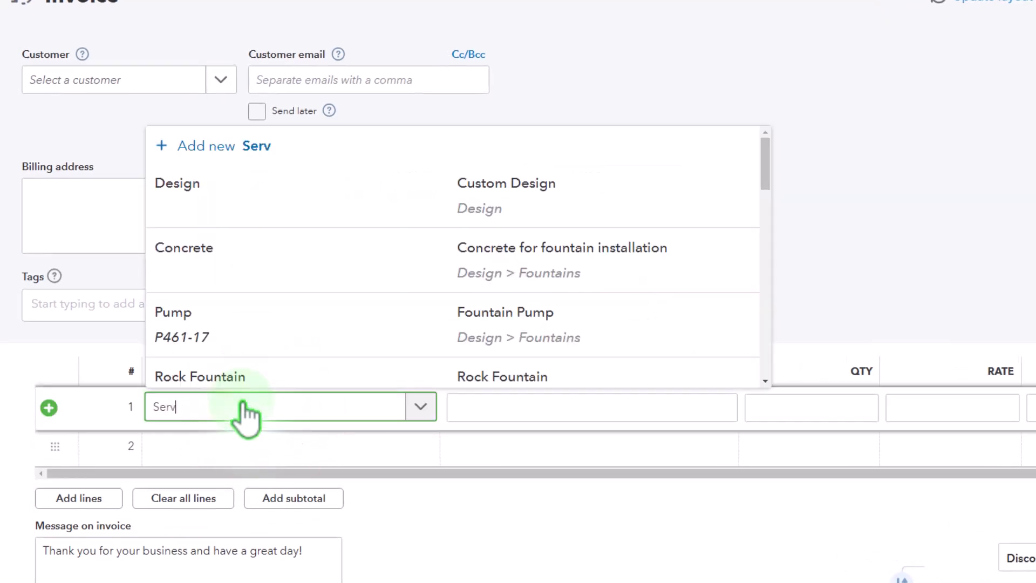
pyautogui.write('ice item 1')
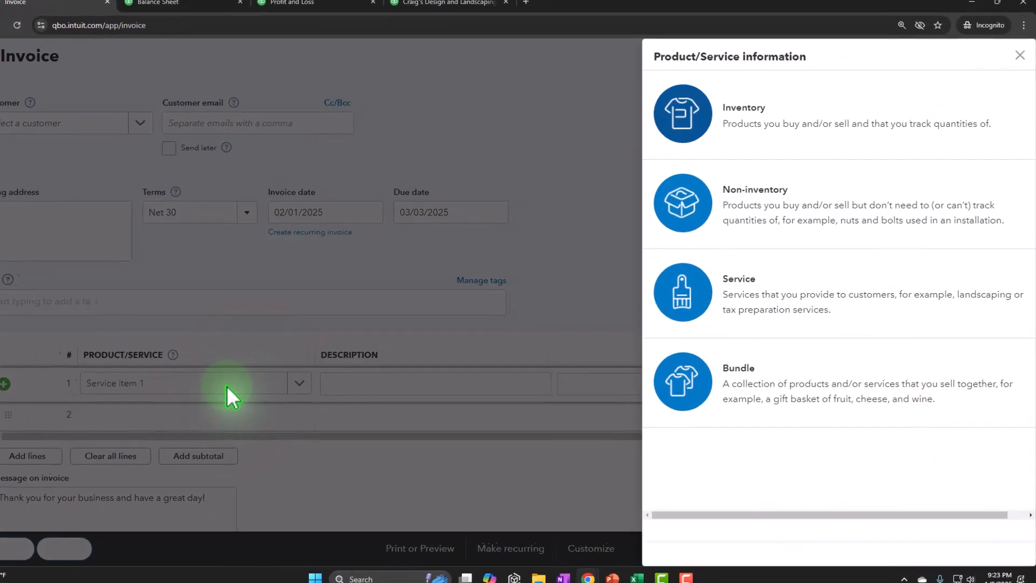
pyautogui.click(782, 284)
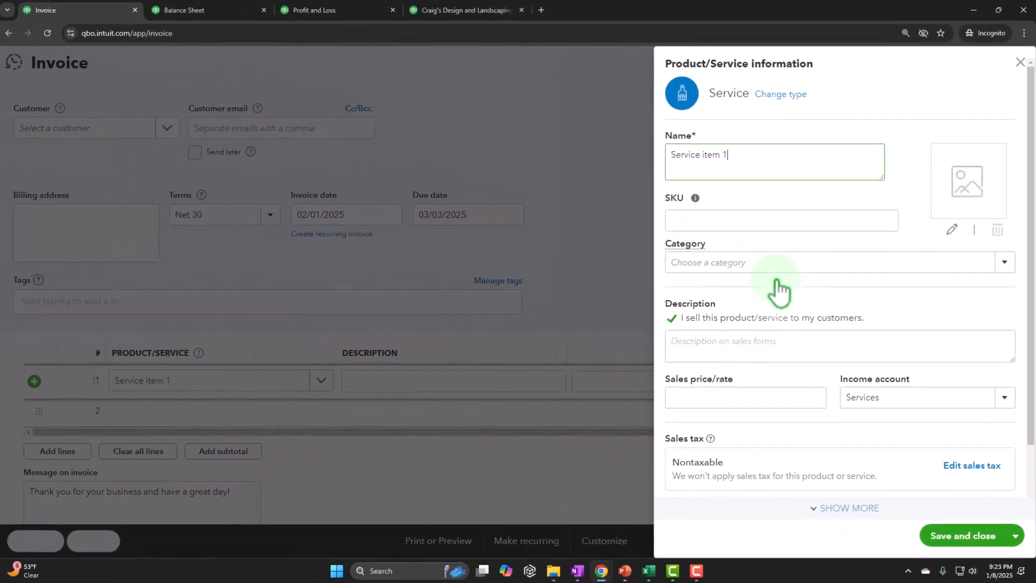
# Step: Give the new service the sales description "Service item 1" and a sales price of 300, keeping Services as income account
pyautogui.write('Service item 1')
pyautogui.scroll(-1, 717, 371)
pyautogui.click(695, 352)
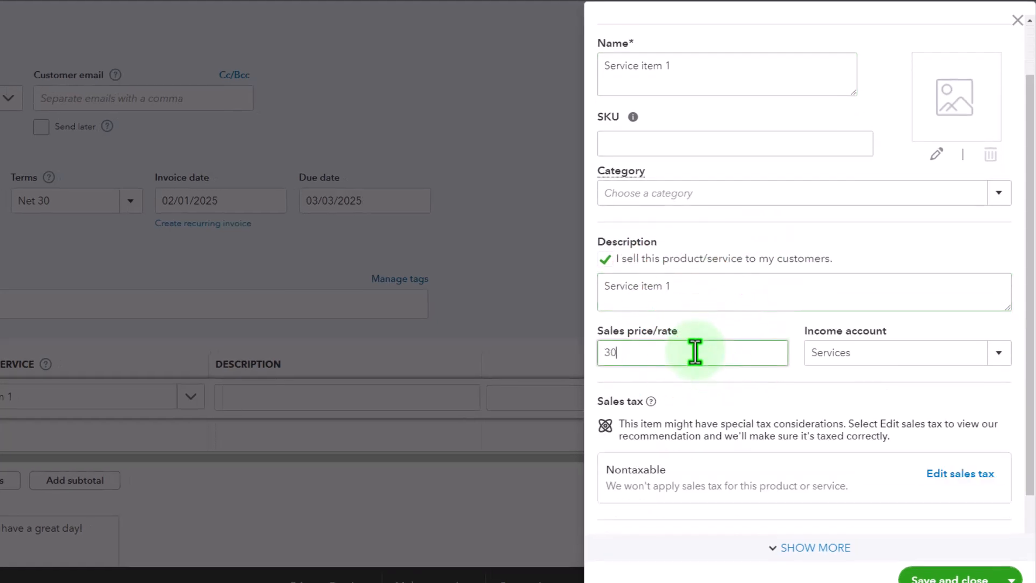
pyautogui.scroll(-1, 794, 365)
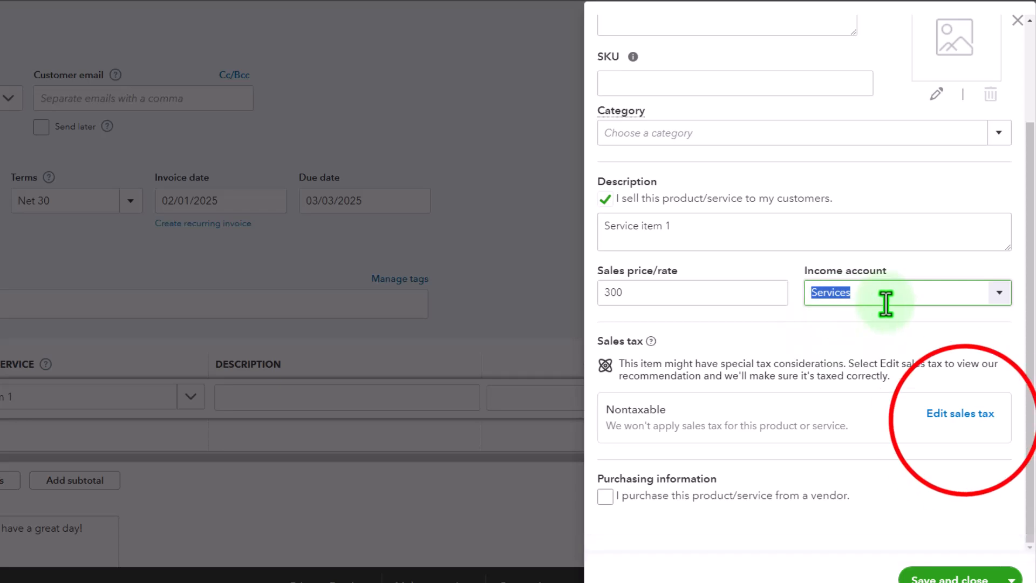
# Step: Review the service's sales tax options, keep it Nontaxable, save the item, and return to the invoice
pyautogui.click(965, 418)
pyautogui.scroll(-10, 832, 313)
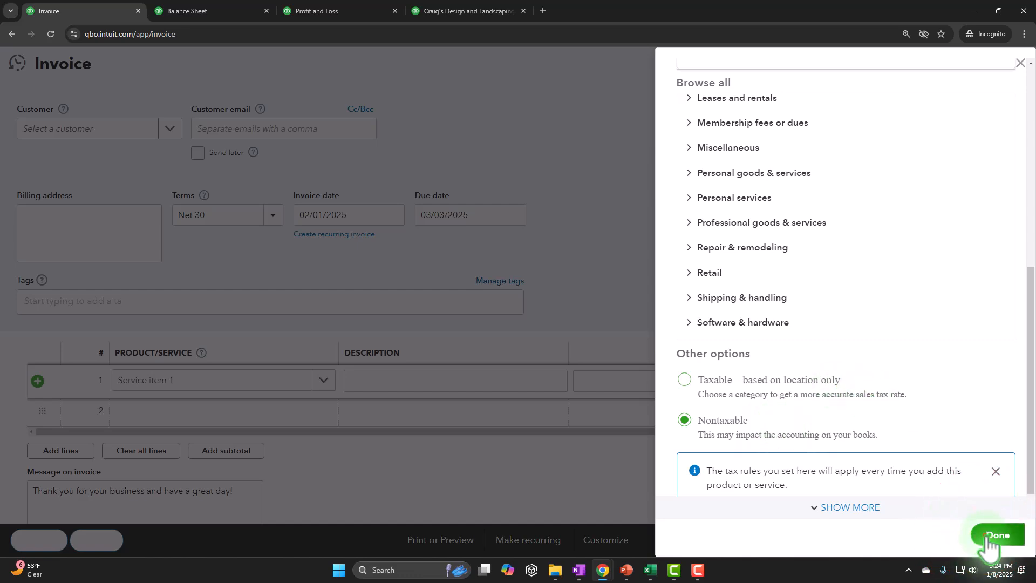
pyautogui.click(991, 536)
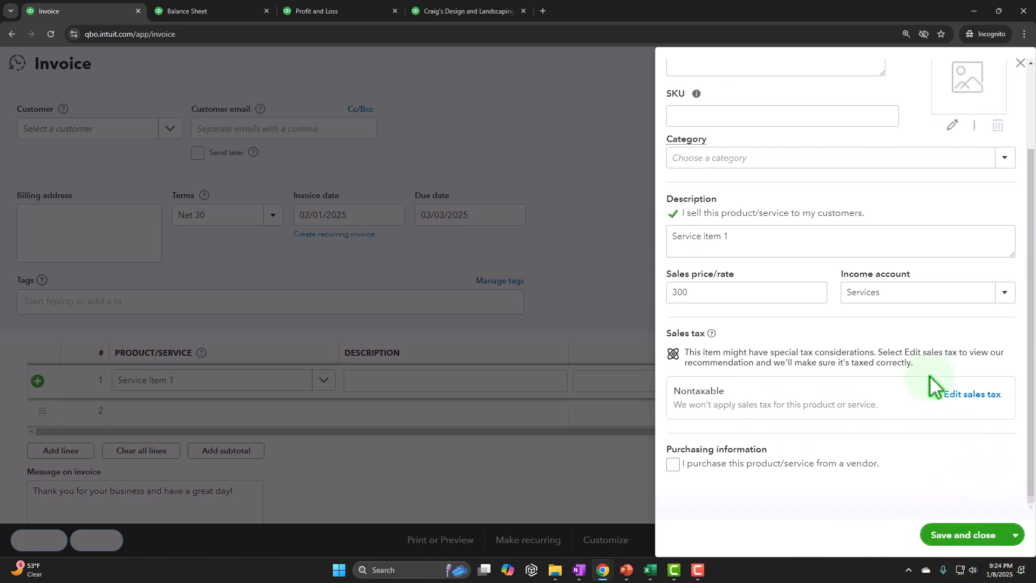
pyautogui.click(966, 537)
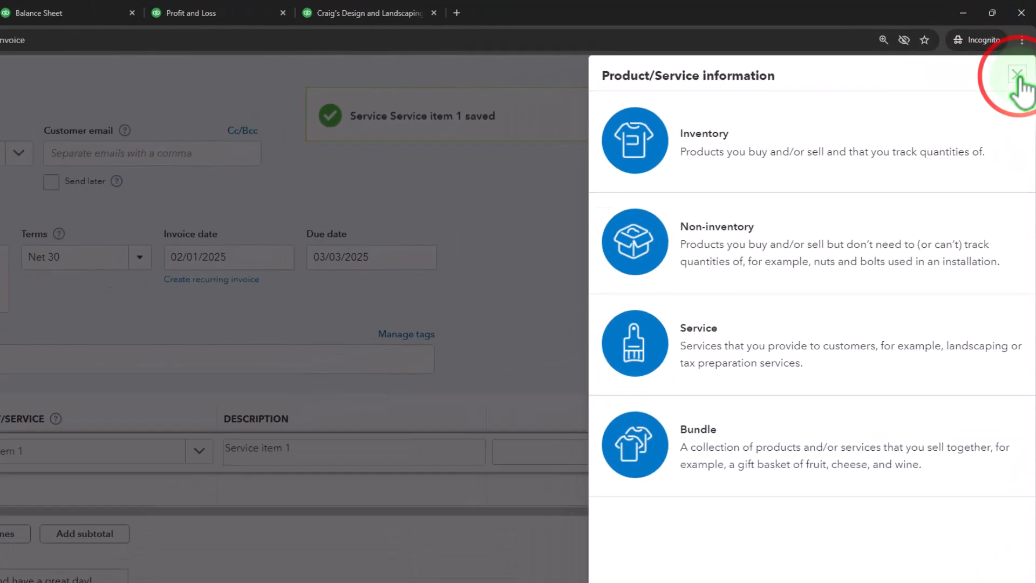
pyautogui.click(1017, 74)
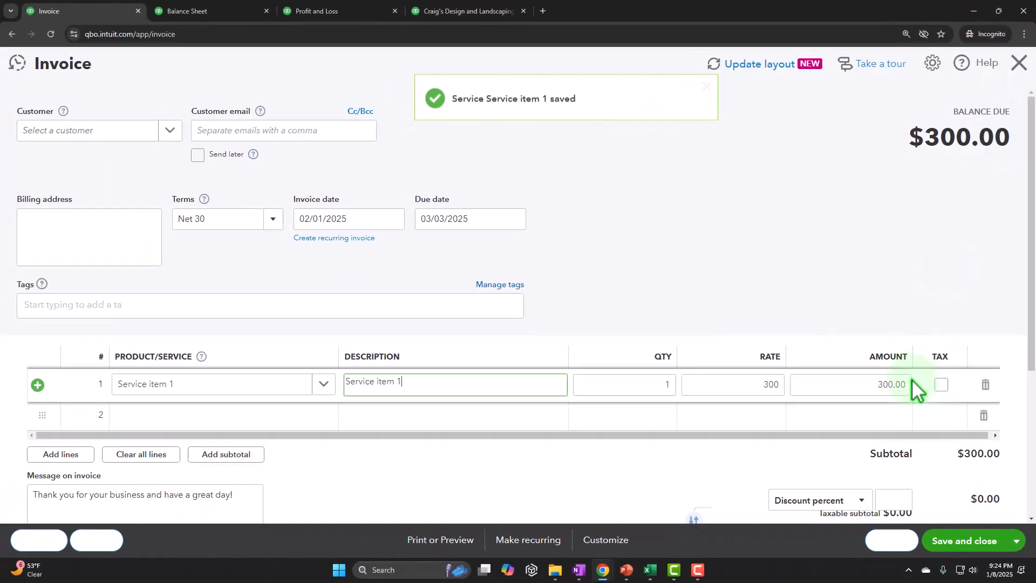
# Step: Add "Customer 3" as a new customer on the 300.00 service invoice, and save and close the invoice
pyautogui.press('Tab')
pyautogui.press('Tab')
pyautogui.scroll(-3, 782, 378)
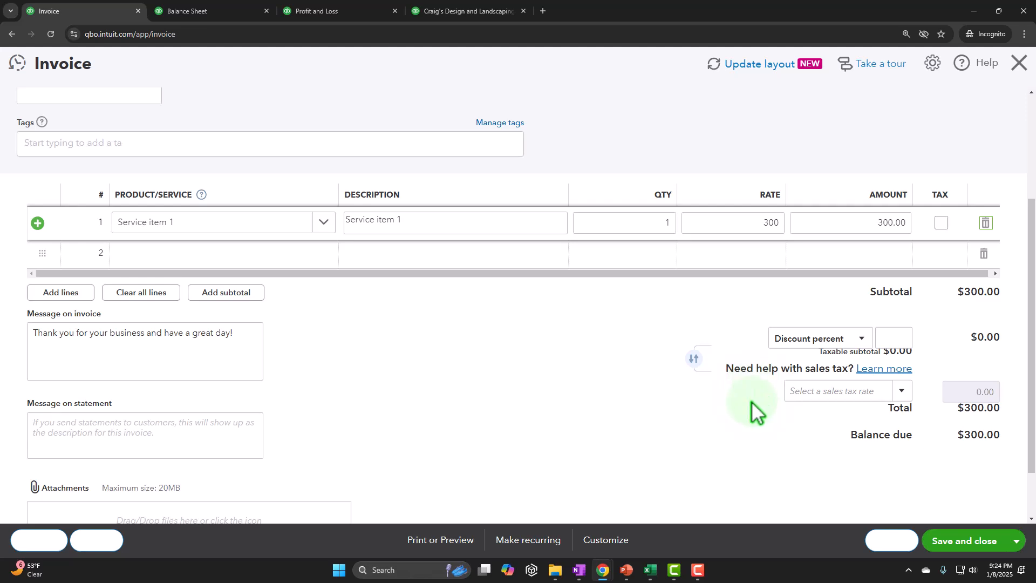
pyautogui.scroll(3, 504, 398)
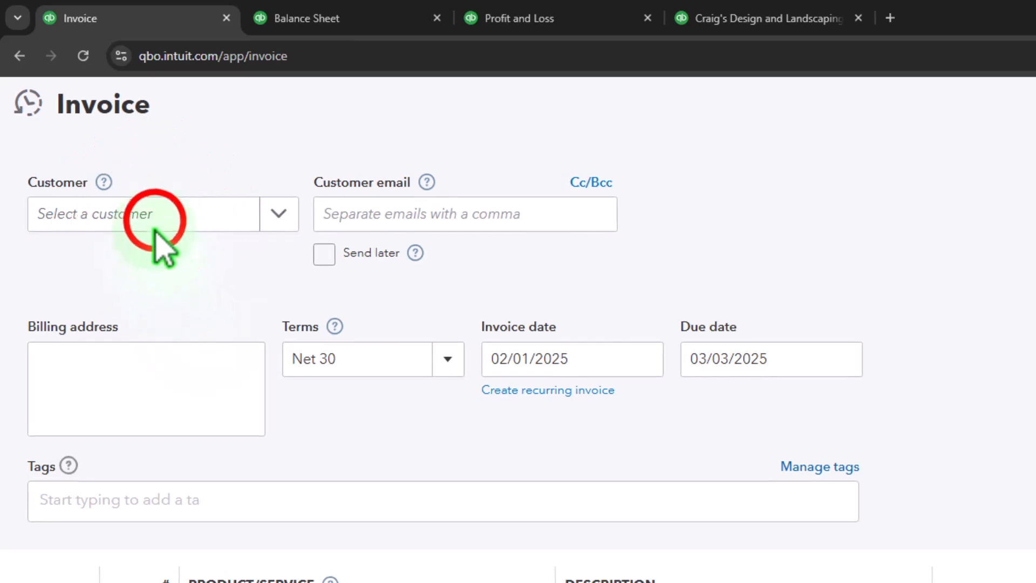
pyautogui.click(159, 227)
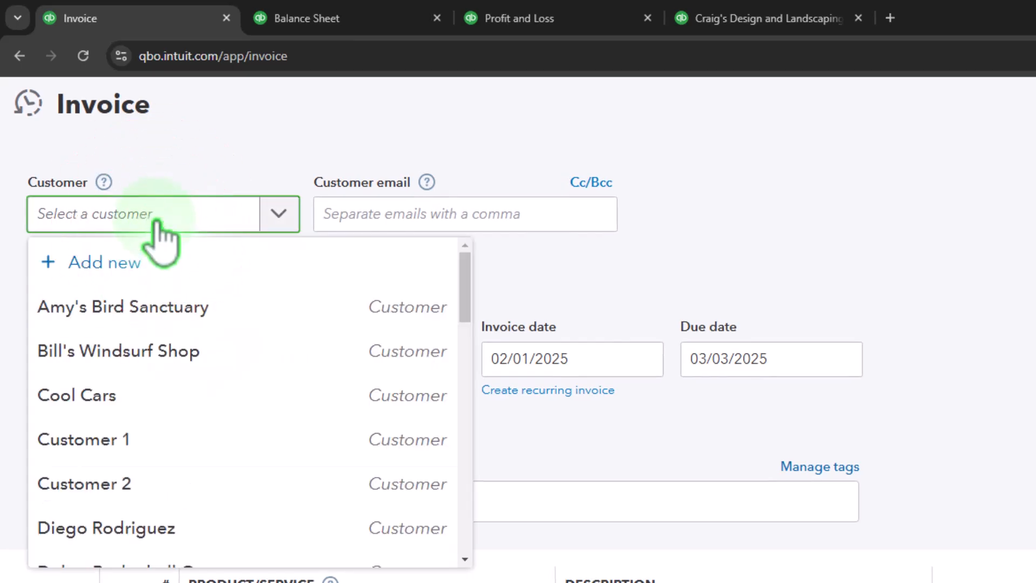
pyautogui.write('Customer ')
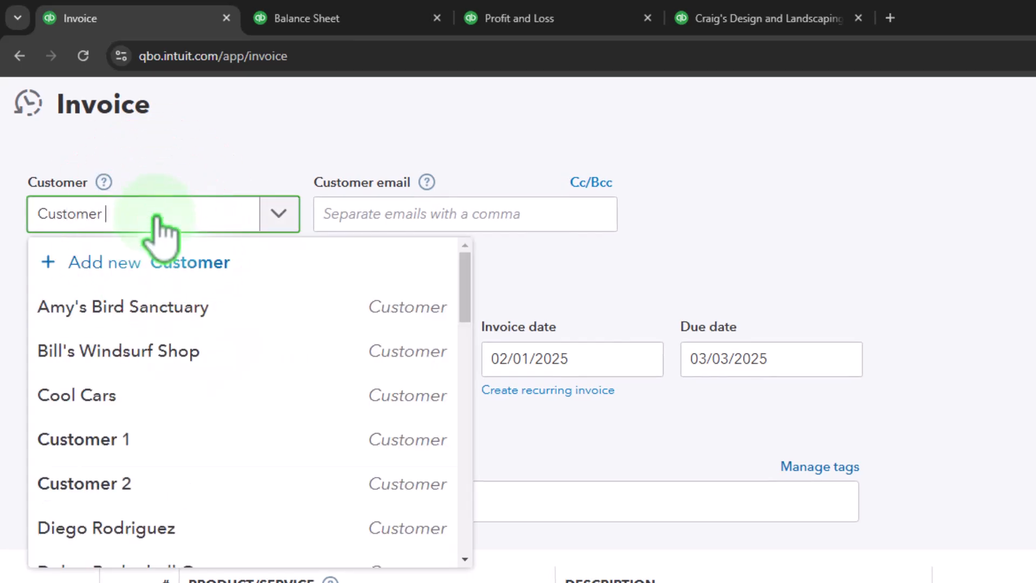
pyautogui.write('3')
pyautogui.click(227, 264)
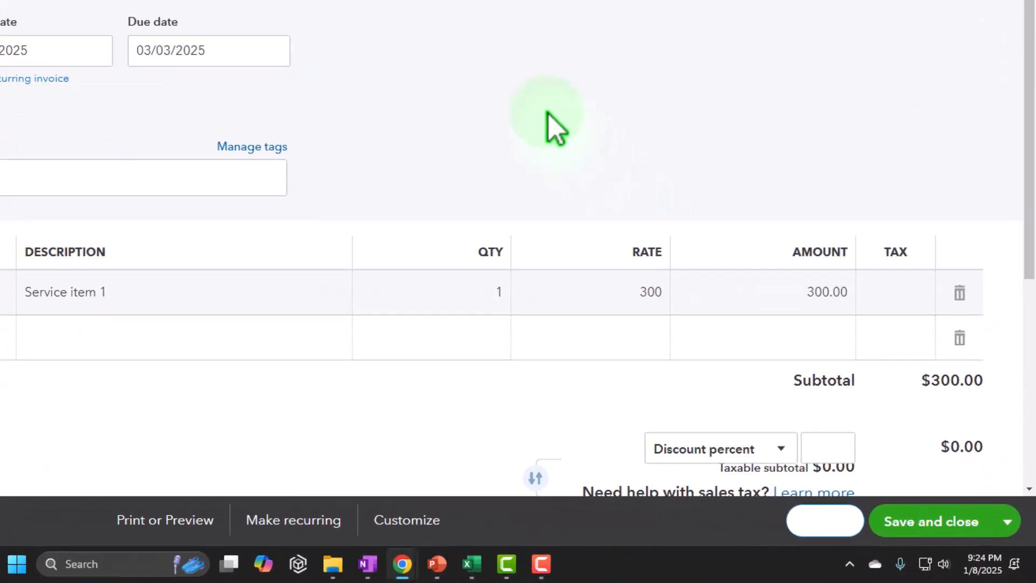
pyautogui.scroll(-6, 554, 216)
pyautogui.click(940, 519)
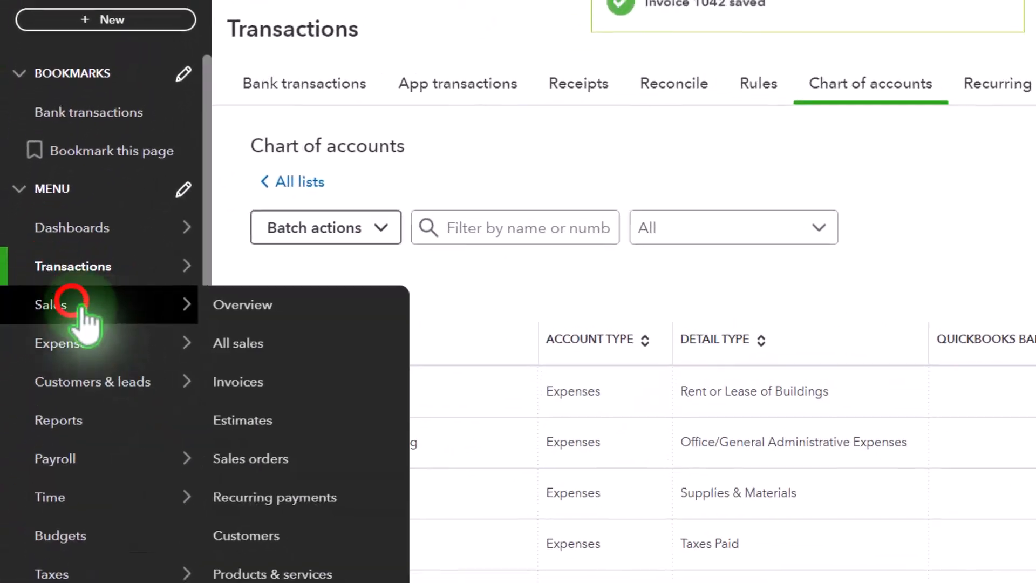
# Step: Open Customer 3's record from the customer list and review the invoice in its transaction list
pyautogui.click(31, 315)
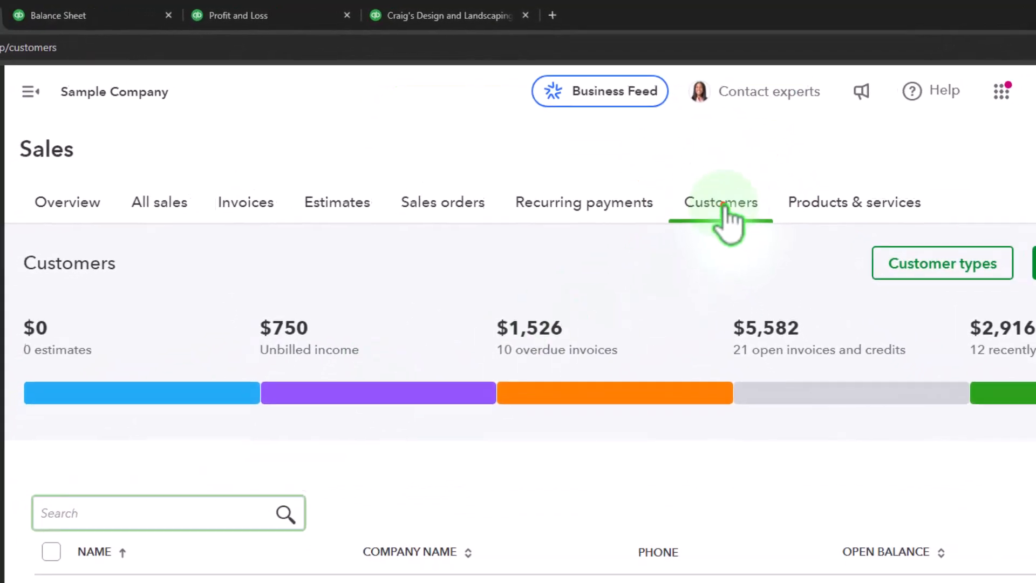
pyautogui.click(734, 236)
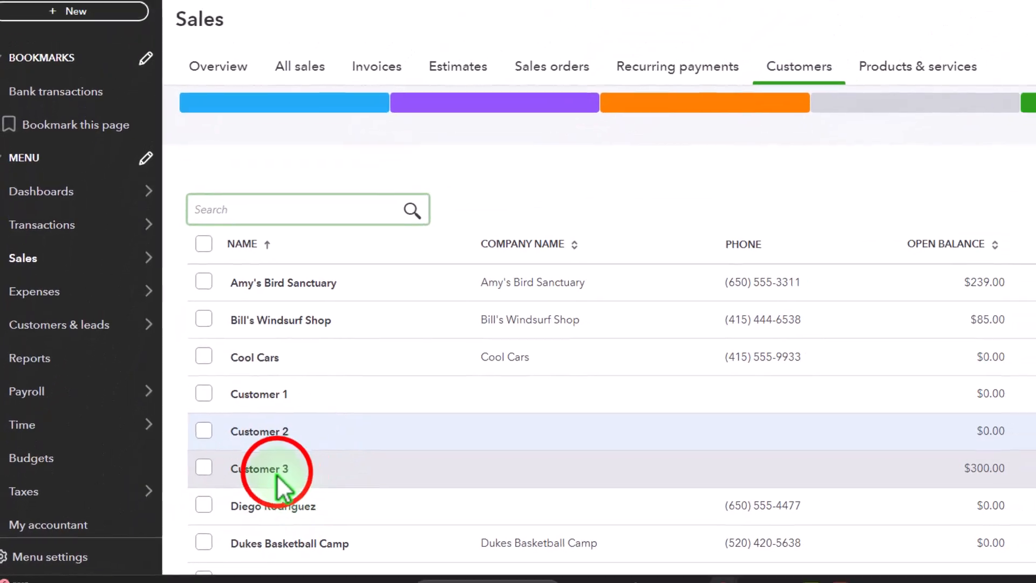
pyautogui.click(278, 477)
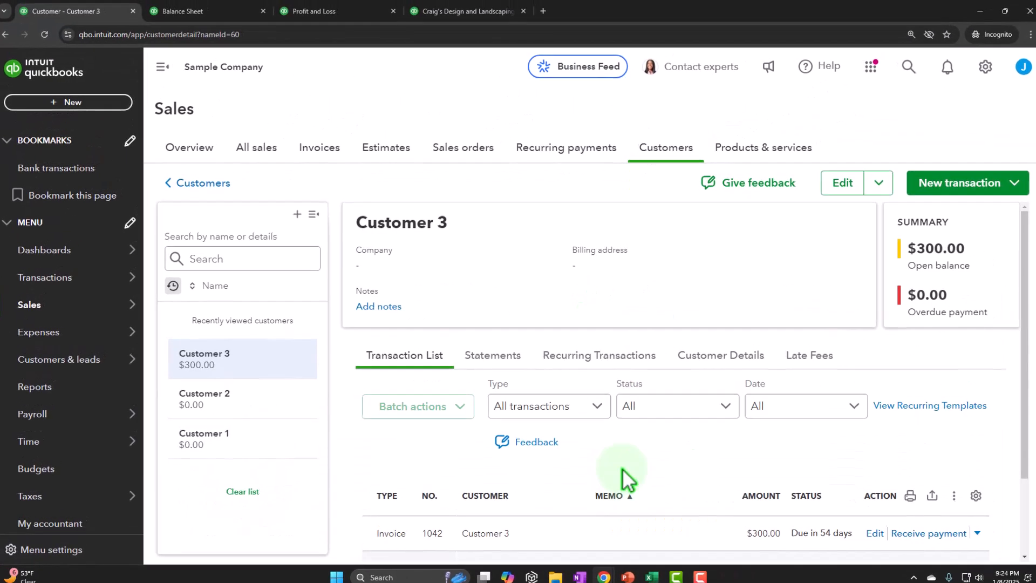
pyautogui.scroll(-3, 647, 480)
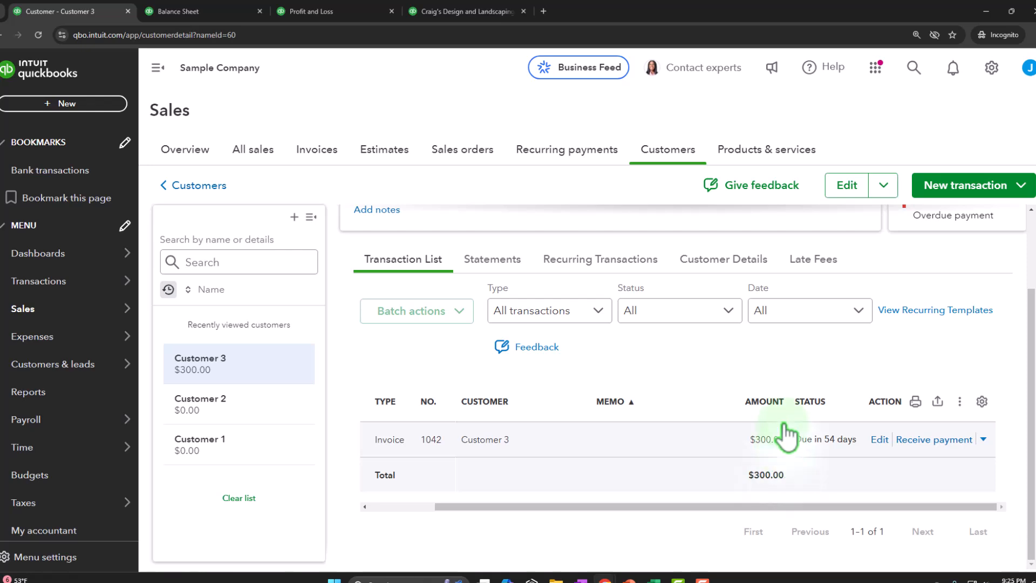
# Step: Start a new credit memo for Customer 3 and set its date to 02/02/2025
pyautogui.click(92, 106)
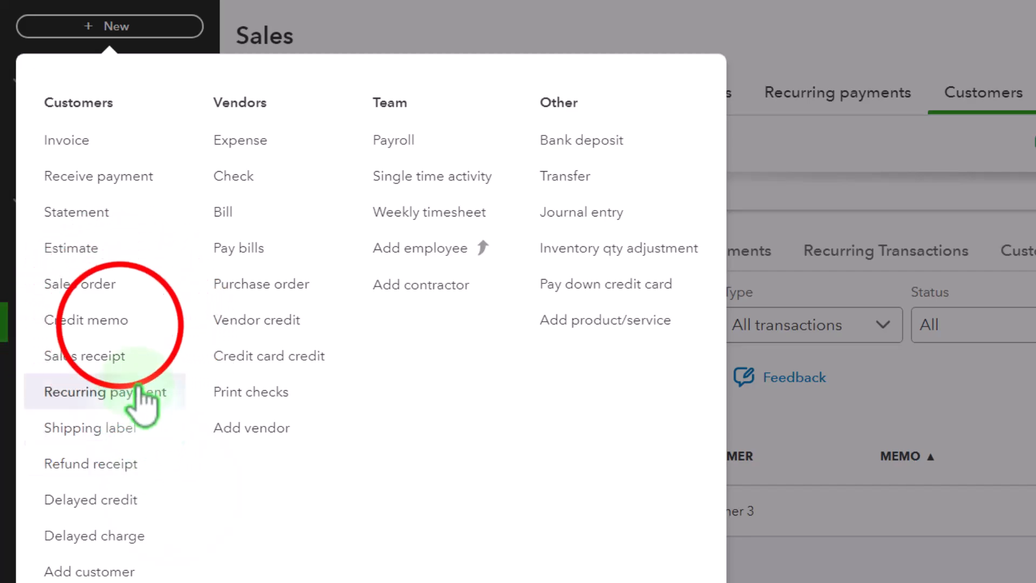
pyautogui.click(122, 329)
pyautogui.click(93, 129)
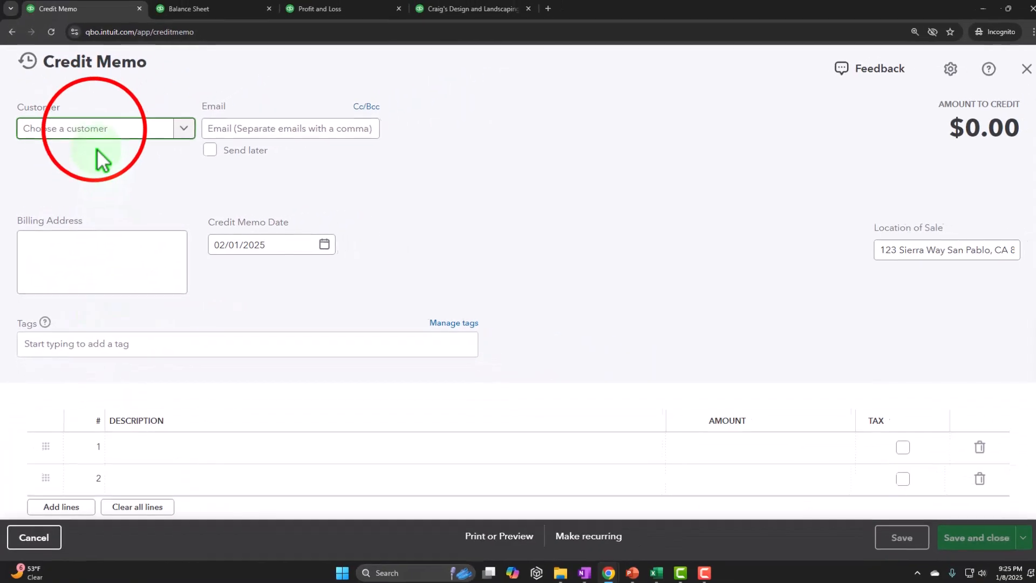
pyautogui.write('Customer')
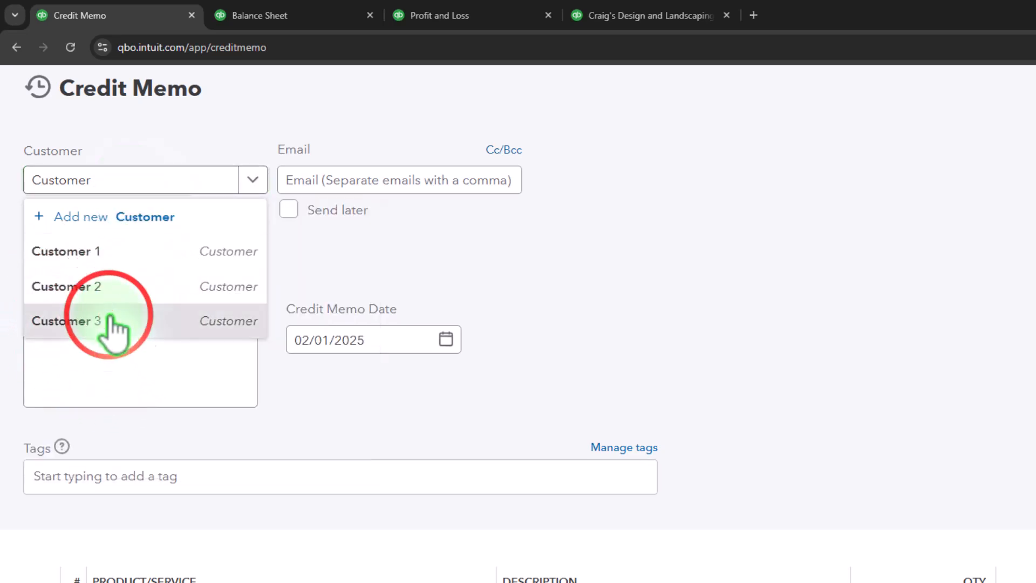
pyautogui.click(110, 319)
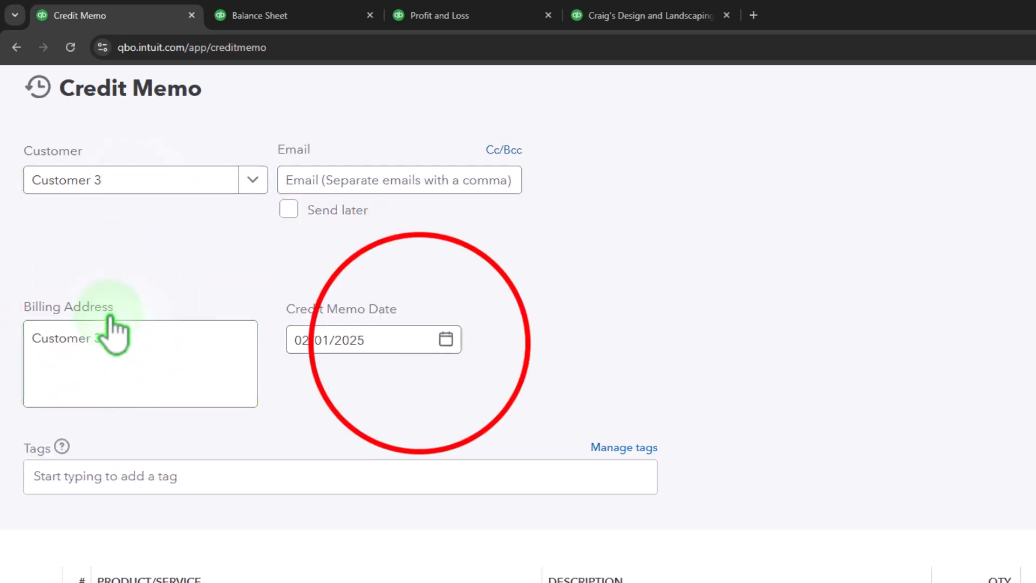
pyautogui.press('+')
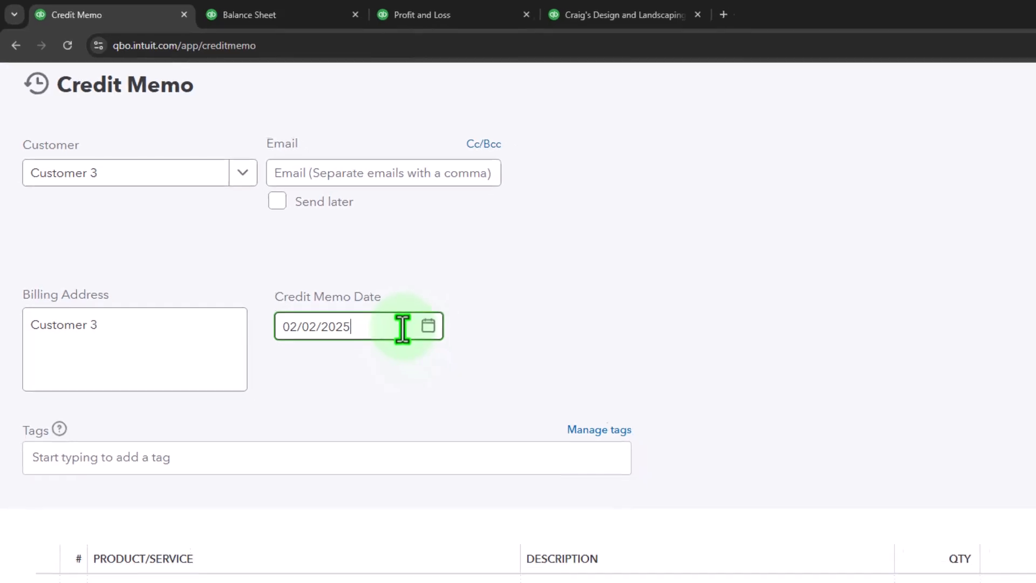
# Step: Enter Service item 1 as the product on the credit memo's first line
pyautogui.scroll(-2, 418, 342)
pyautogui.click(183, 358)
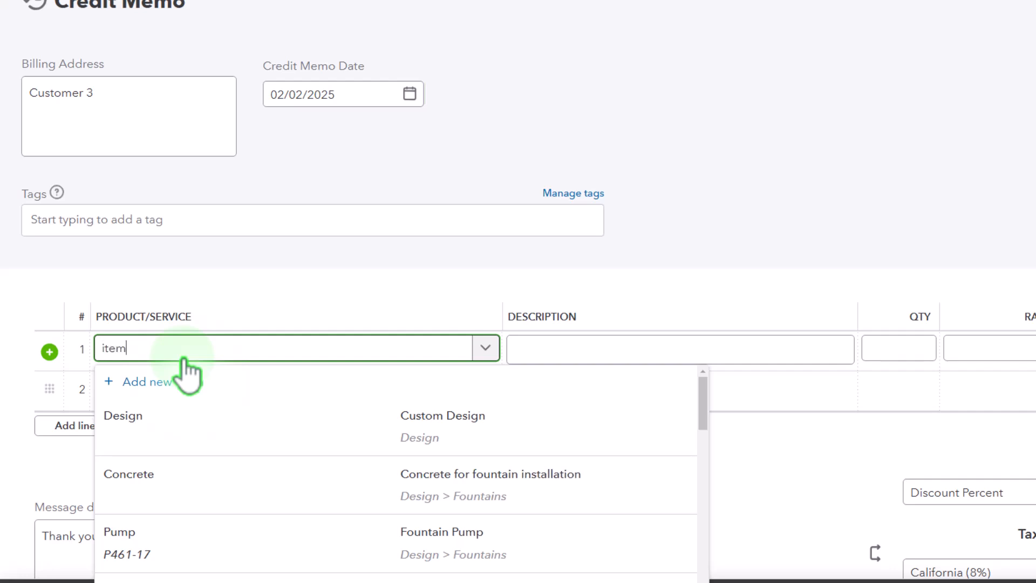
pyautogui.press('Down')
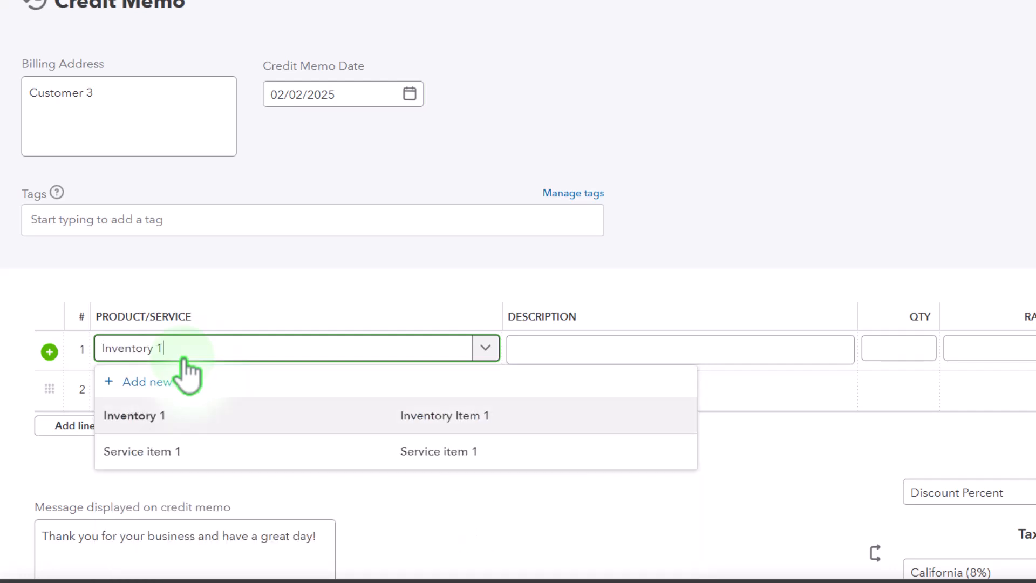
pyautogui.press('Down')
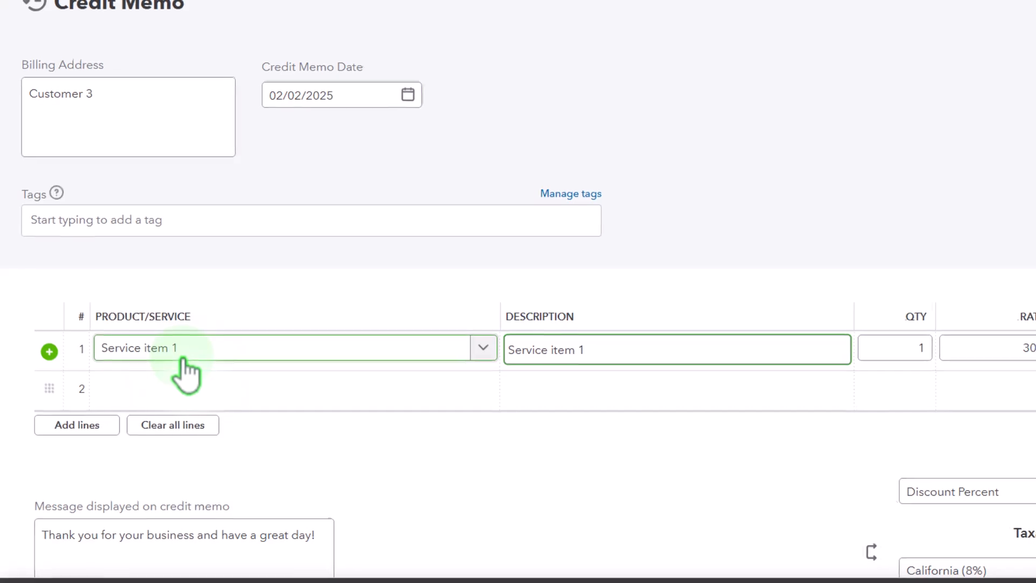
pyautogui.click(438, 400)
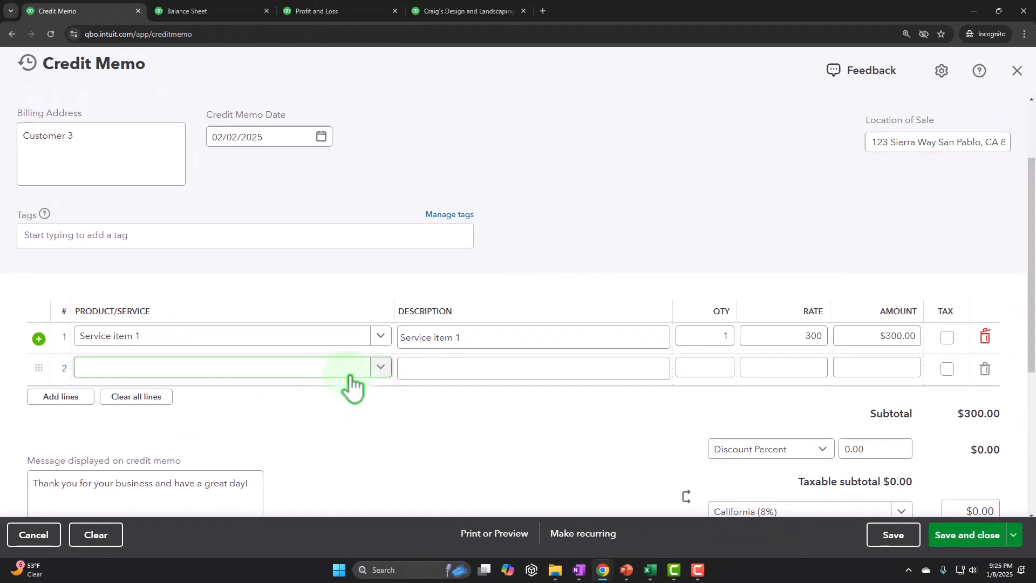
# Step: Add "Bad Debt" as a new product of type Service from the credit memo's second line
pyautogui.click(167, 367)
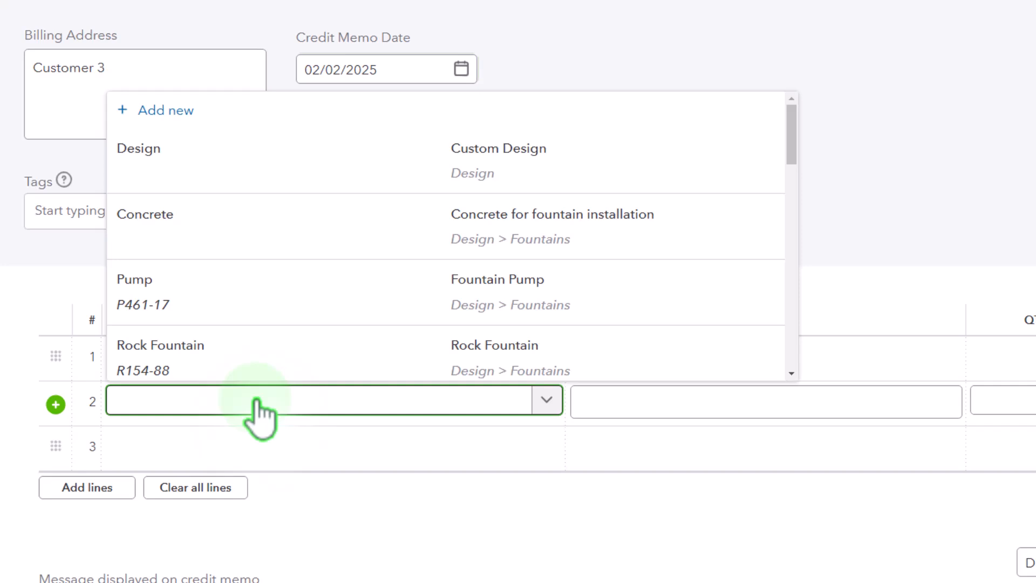
pyautogui.write('Bad Det')
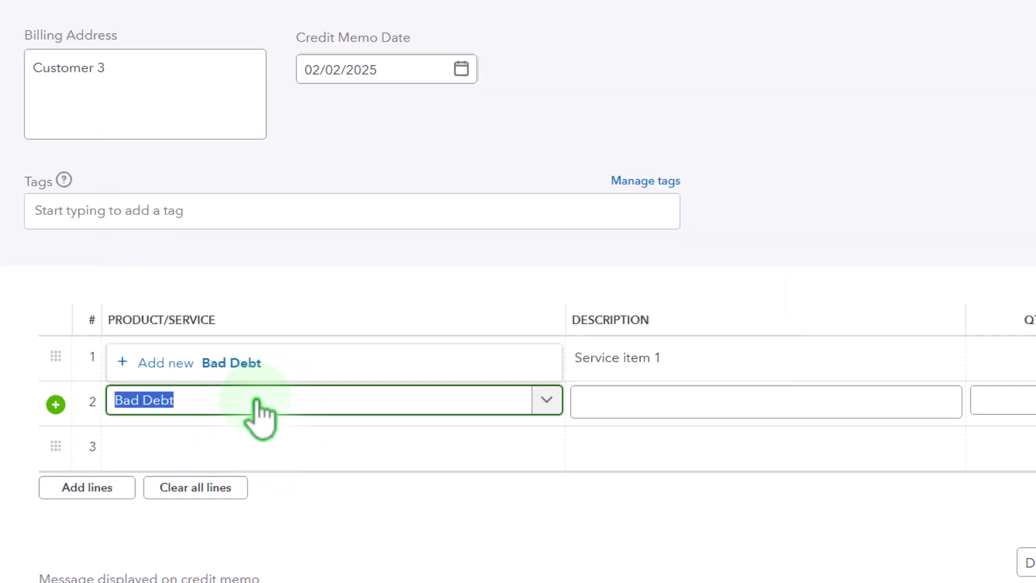
pyautogui.press('Tab')
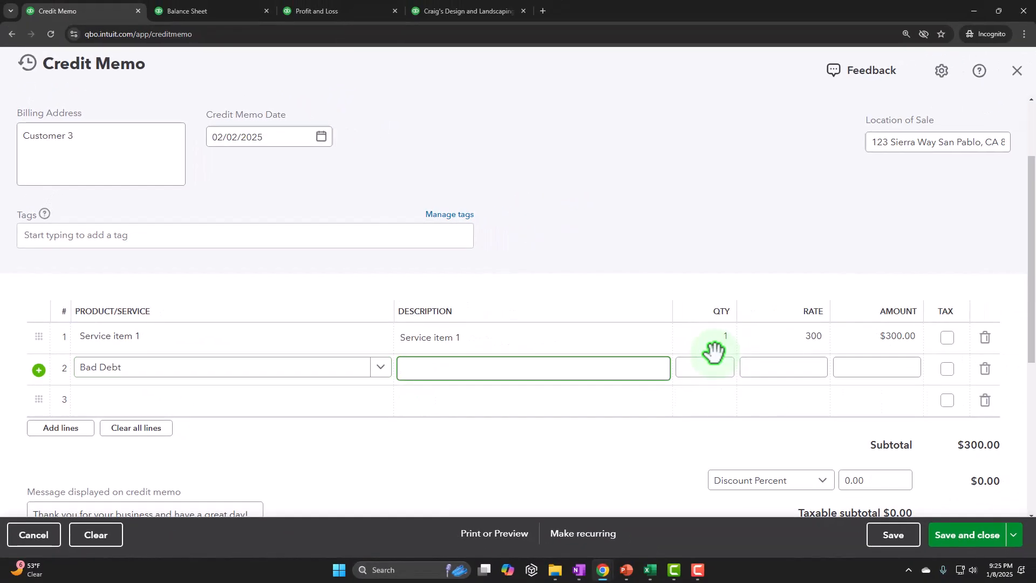
pyautogui.click(379, 368)
pyautogui.click(185, 395)
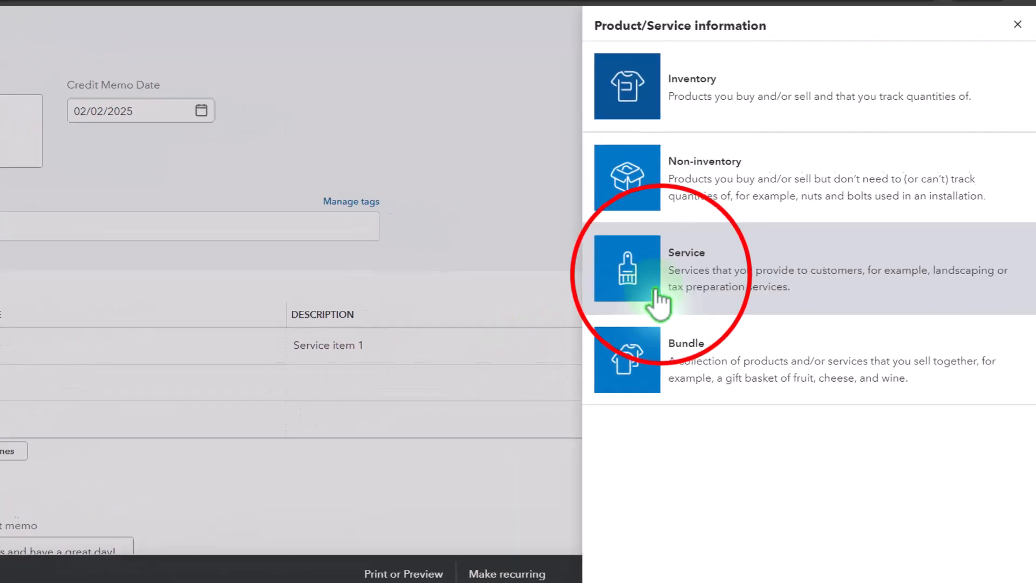
pyautogui.click(657, 302)
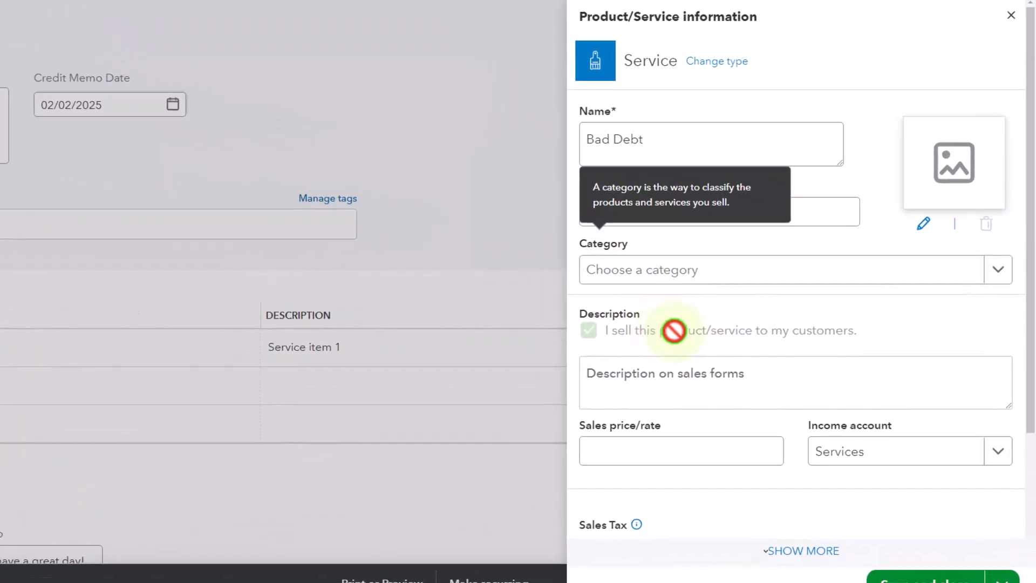
# Step: Give the Bad Debt item the sales description "Bad Debt", entering no sales price
pyautogui.click(718, 363)
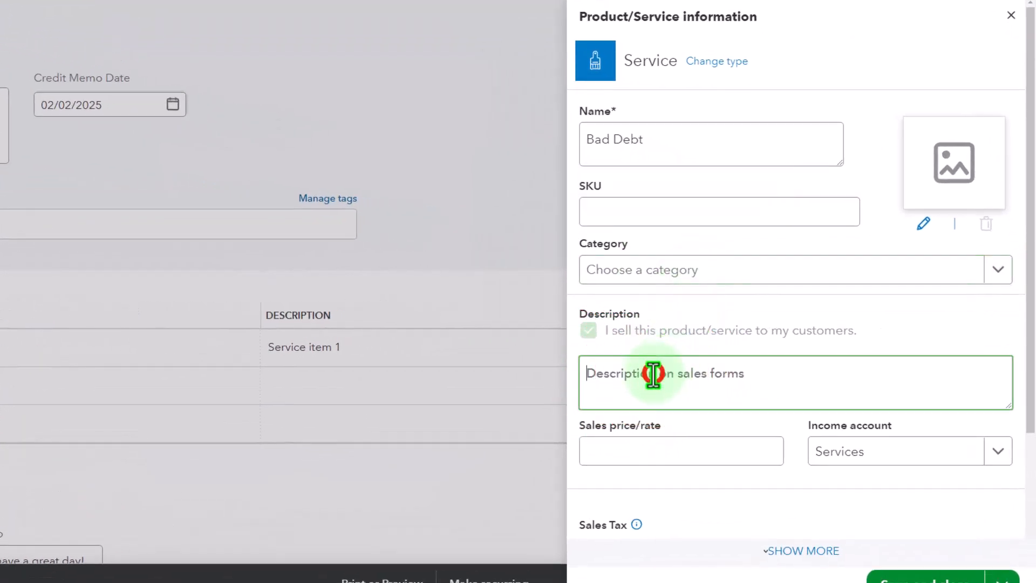
pyautogui.write('Bad Debt')
pyautogui.scroll(-3, 658, 339)
pyautogui.click(646, 318)
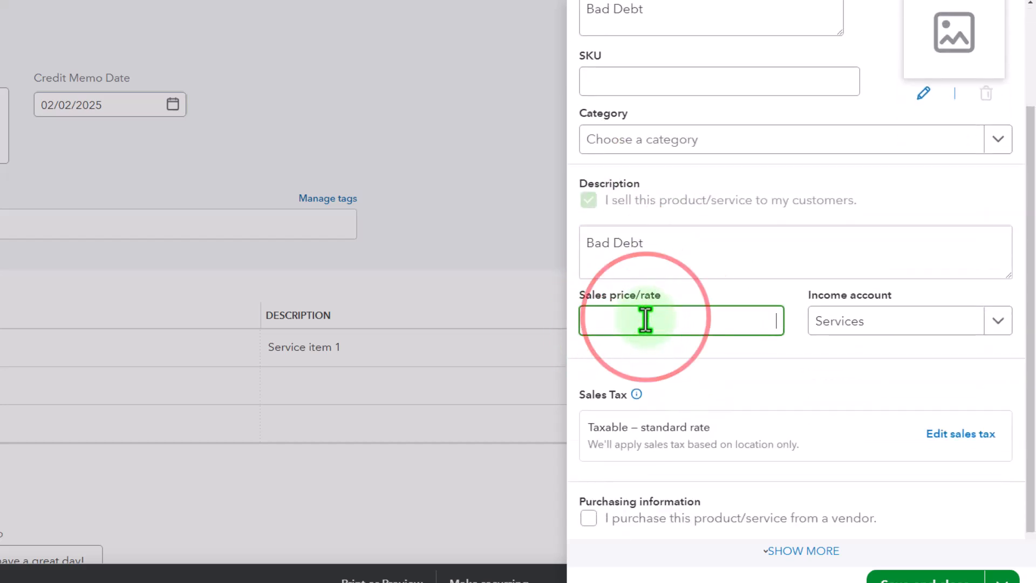
pyautogui.scroll(-1, 734, 340)
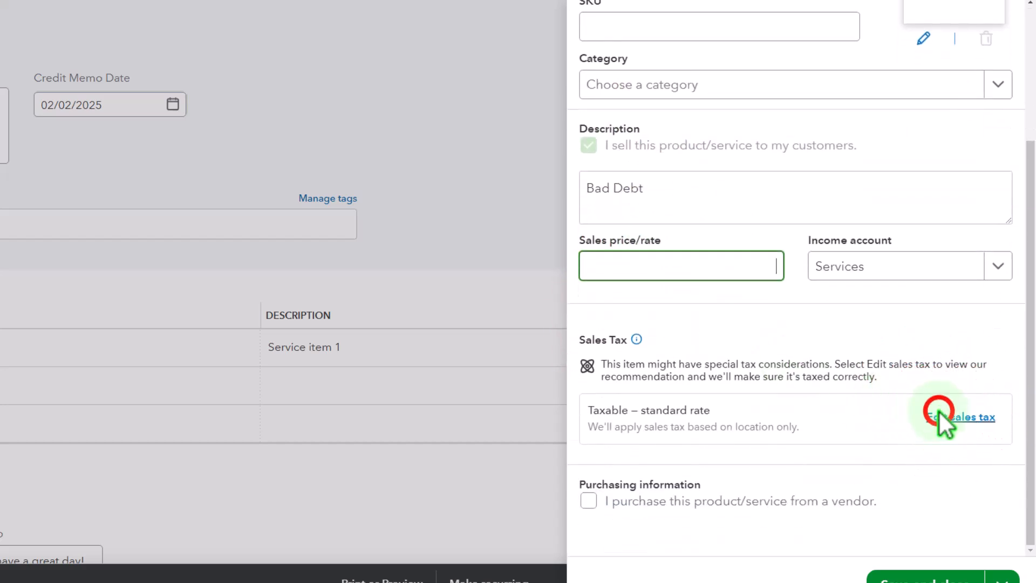
# Step: Make the Bad Debt item Nontaxable, save it, and return to the credit memo
pyautogui.click(937, 410)
pyautogui.scroll(-5, 937, 408)
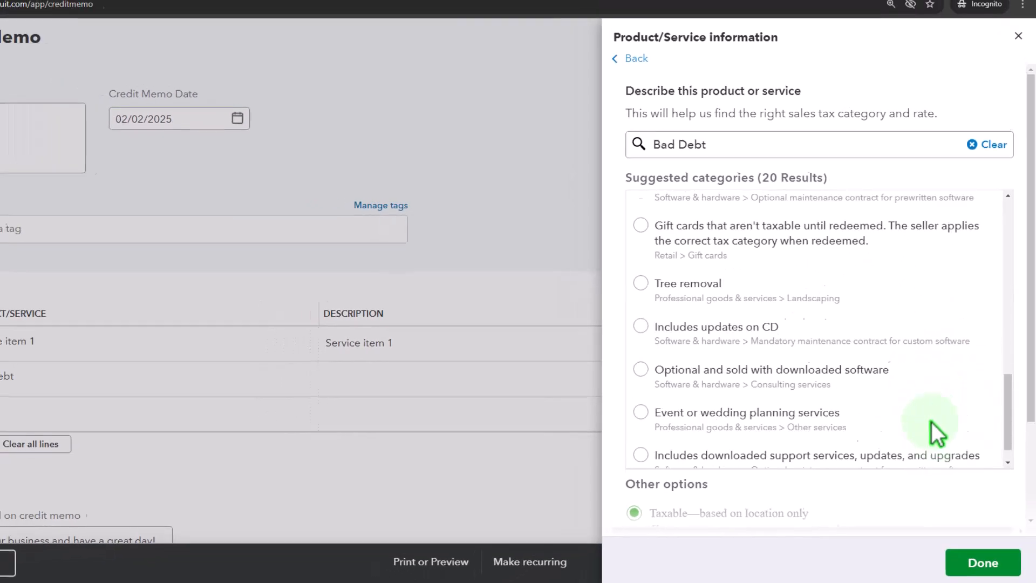
pyautogui.scroll(-3, 937, 427)
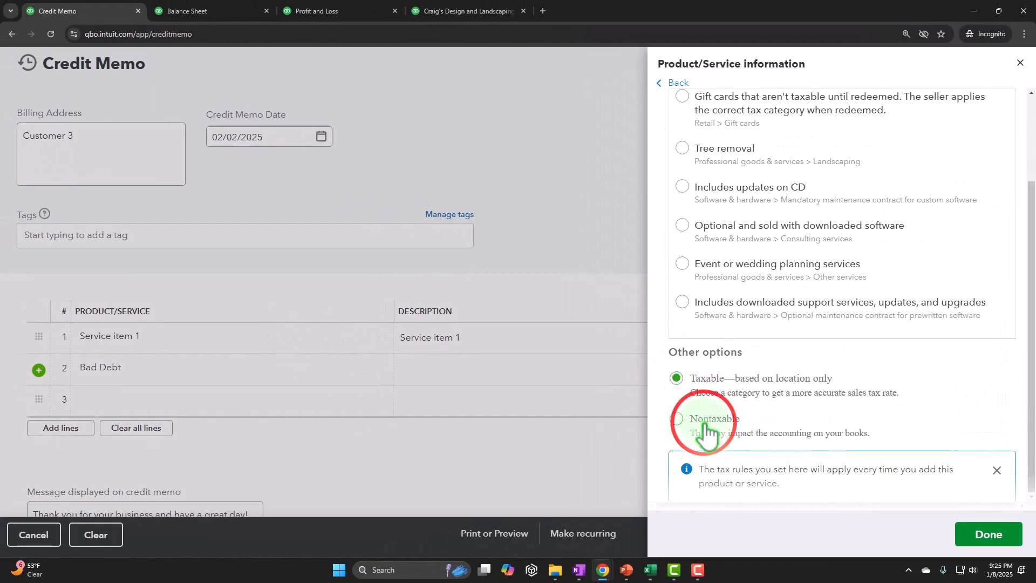
pyautogui.click(983, 540)
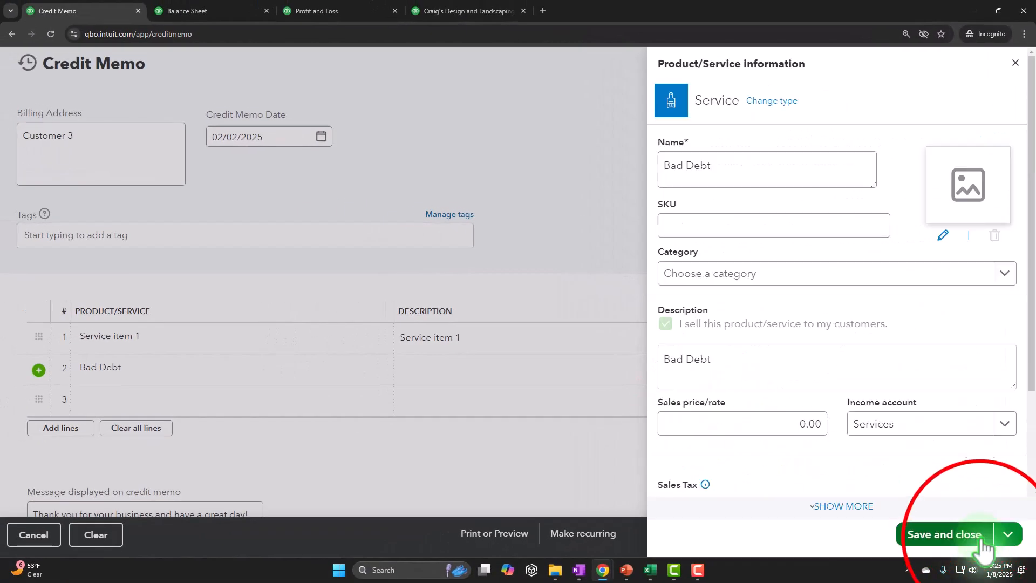
pyautogui.click(981, 536)
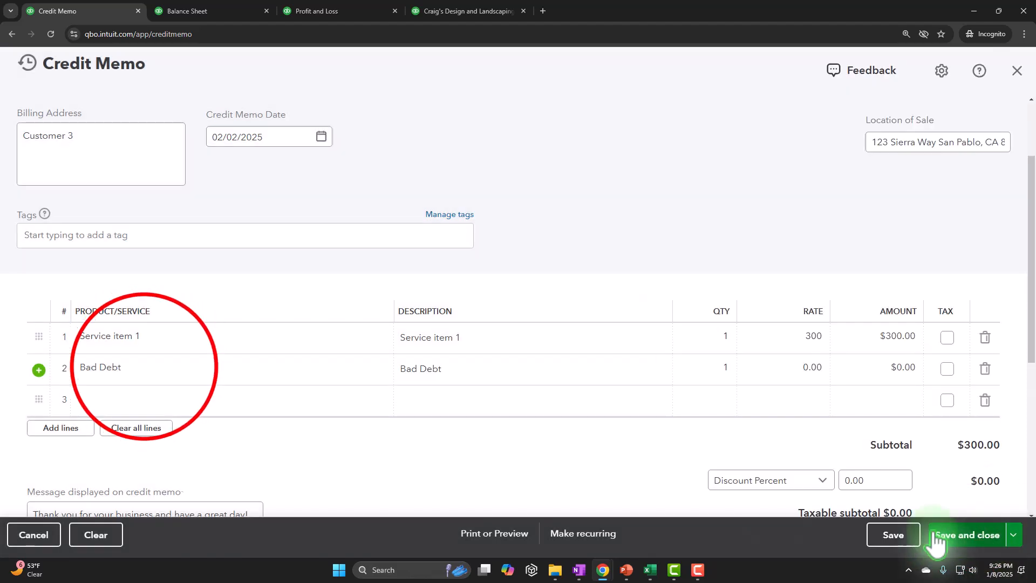
# Step: Set the credit memo's Bad Debt line to a rate of 300 and the Service item 1 line to 0
pyautogui.click(144, 373)
pyautogui.press('Tab')
pyautogui.press('Tab')
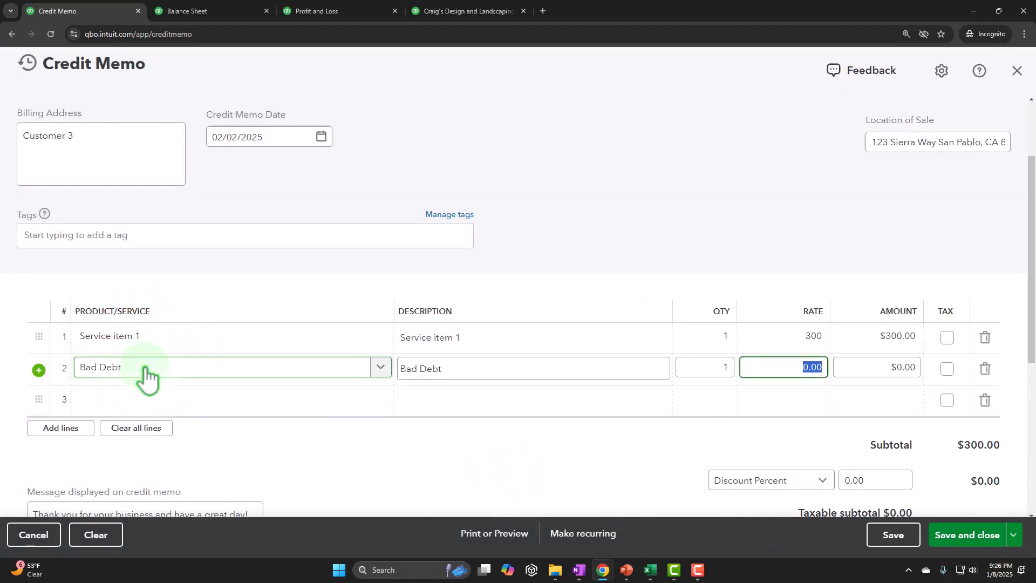
pyautogui.write('300')
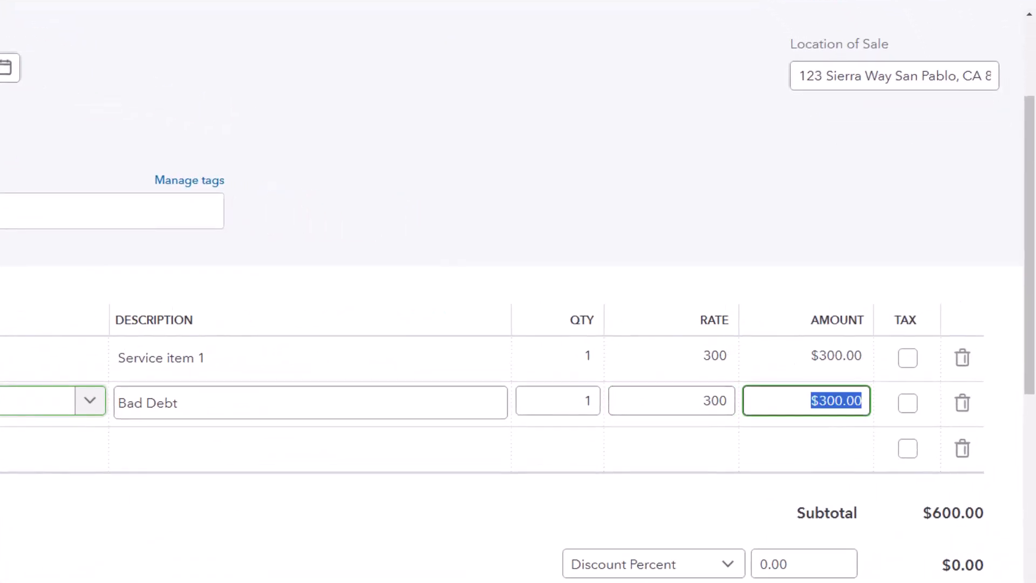
pyautogui.click(502, 348)
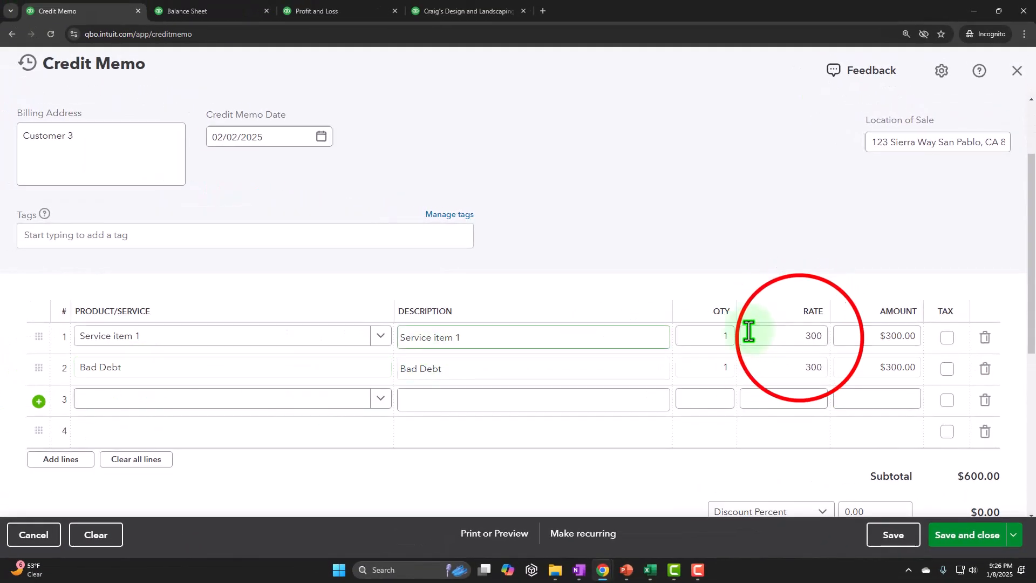
pyautogui.click(799, 336)
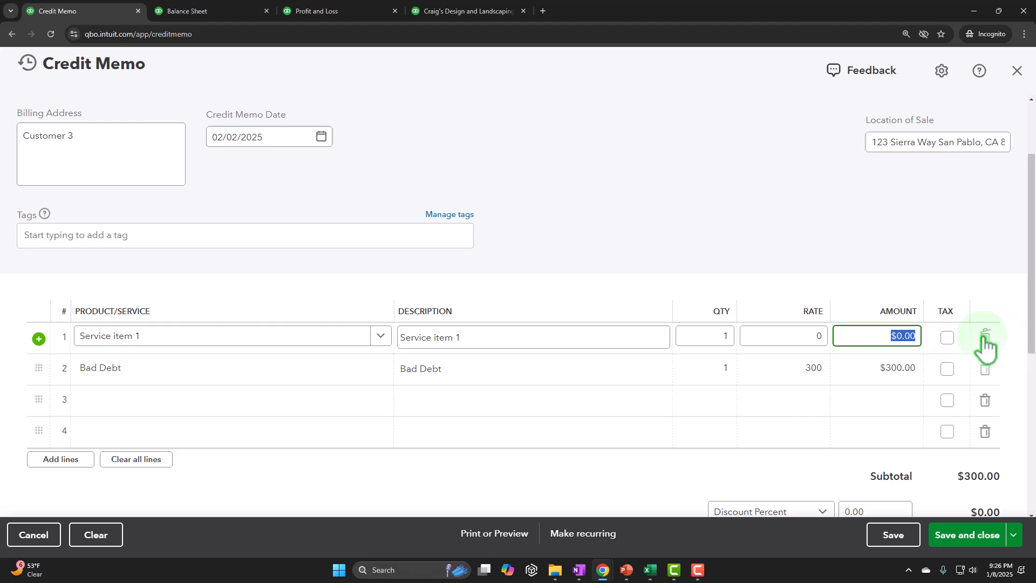
# Step: Delete the Service item 1 line from the credit memo
pyautogui.click(205, 337)
pyautogui.click(205, 337)
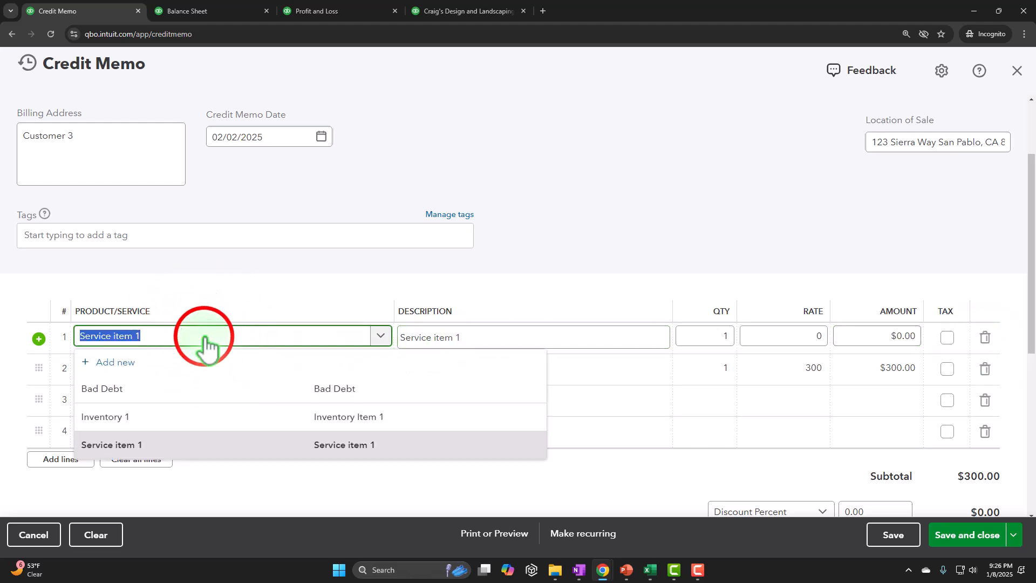
pyautogui.click(205, 337)
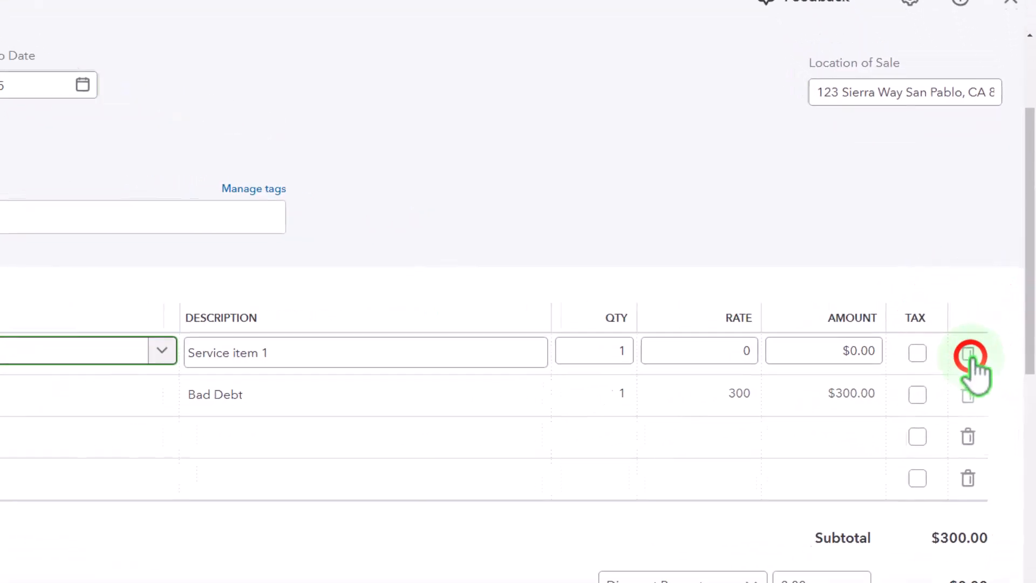
pyautogui.click(969, 354)
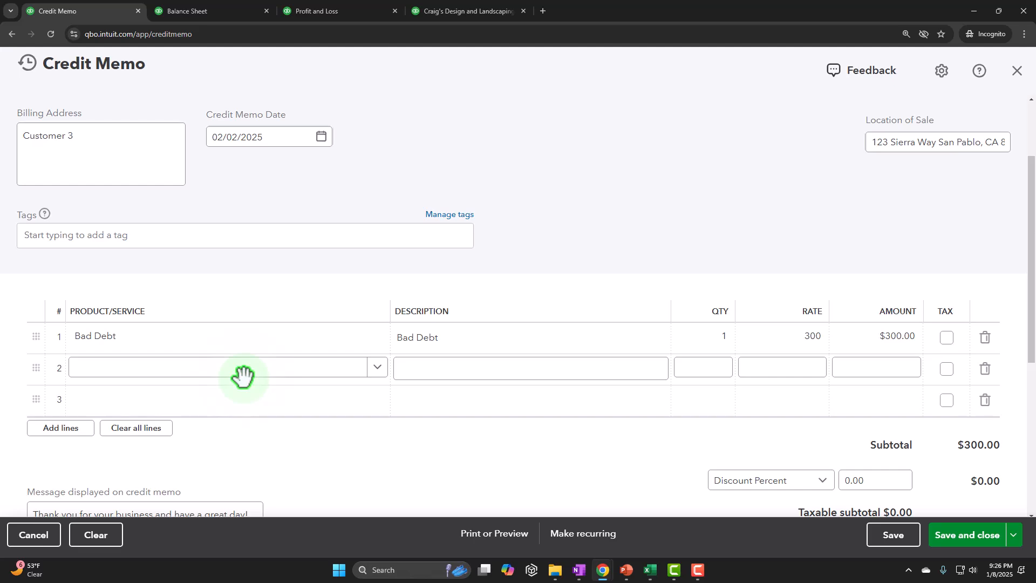
pyautogui.scroll(2, 243, 377)
pyautogui.scroll(-4, 242, 377)
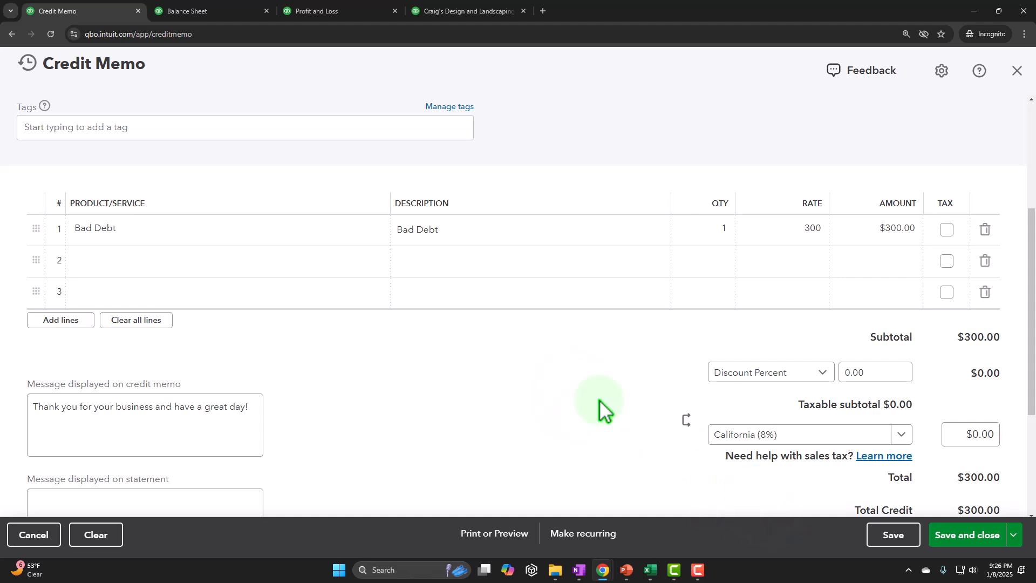
# Step: Replace the credit memo's first-line item with a new product named "Bad Debt 2" of type Service
pyautogui.click(426, 232)
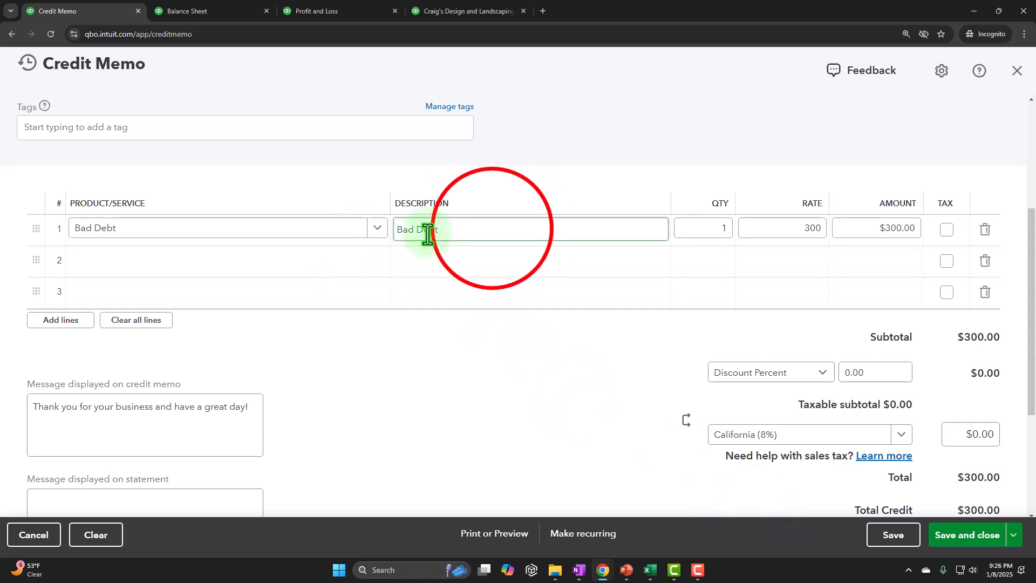
pyautogui.tripleClick(492, 230)
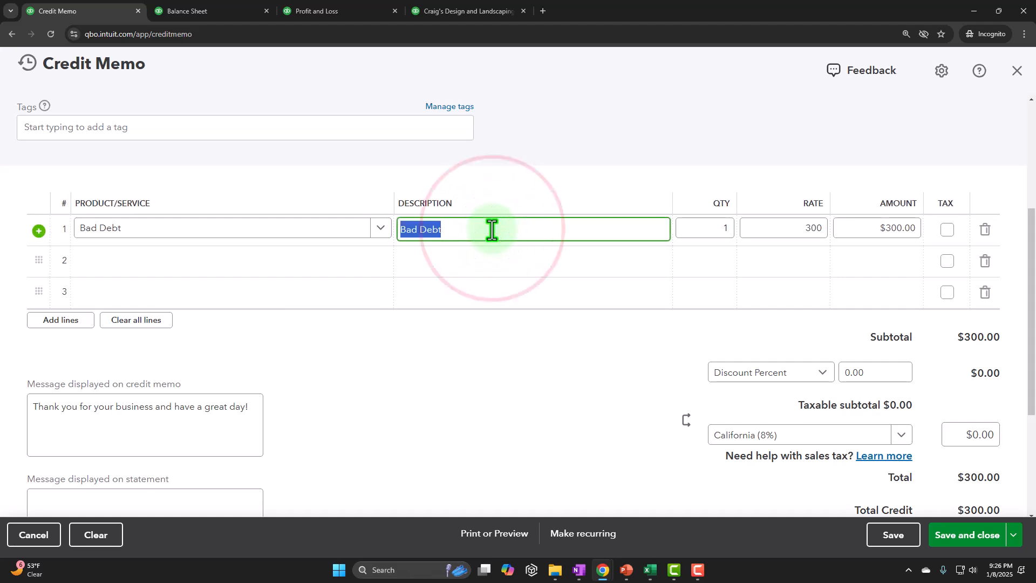
pyautogui.click(238, 231)
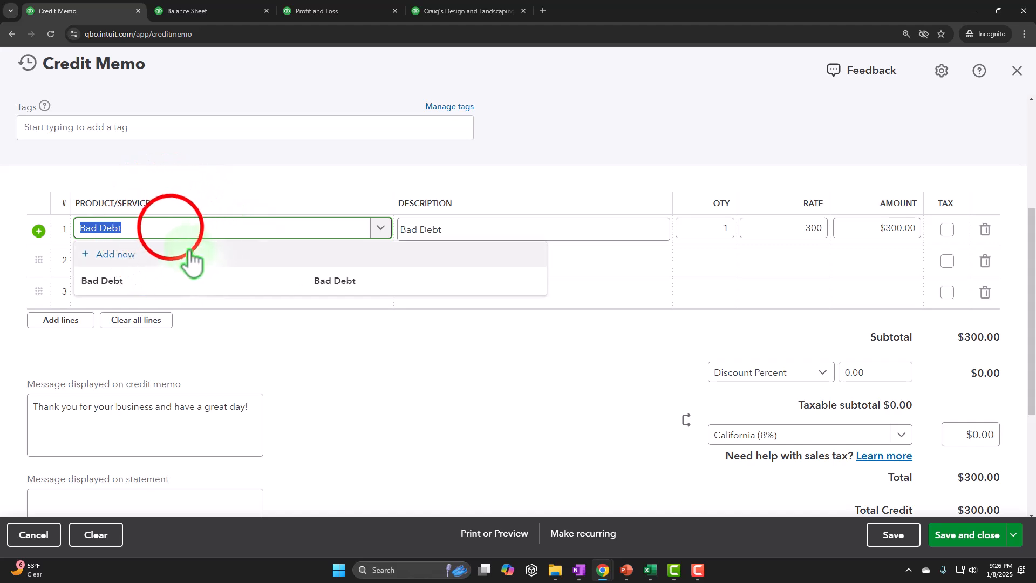
pyautogui.click(166, 229)
pyautogui.write('2')
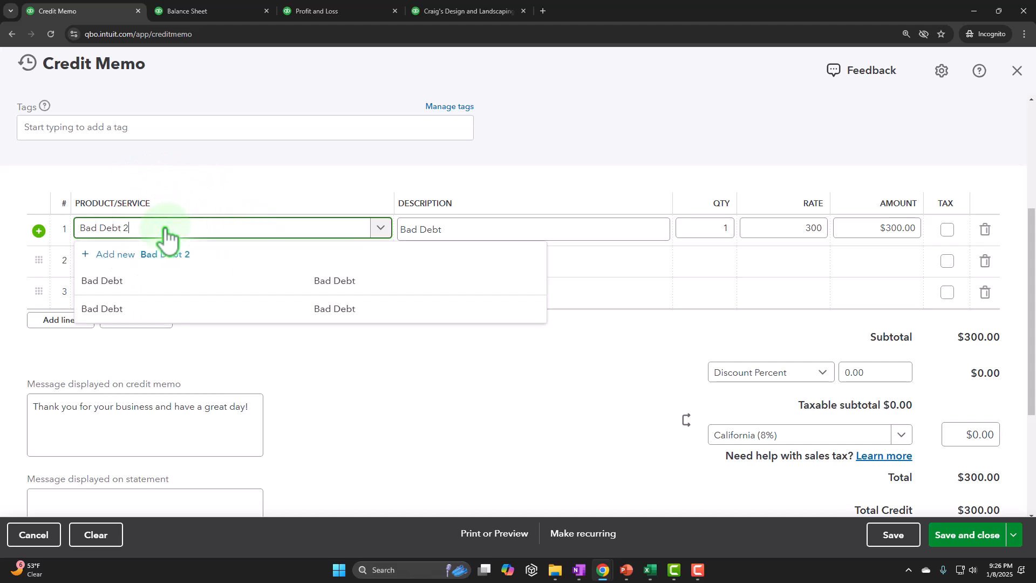
pyautogui.press('Tab')
pyautogui.click(166, 235)
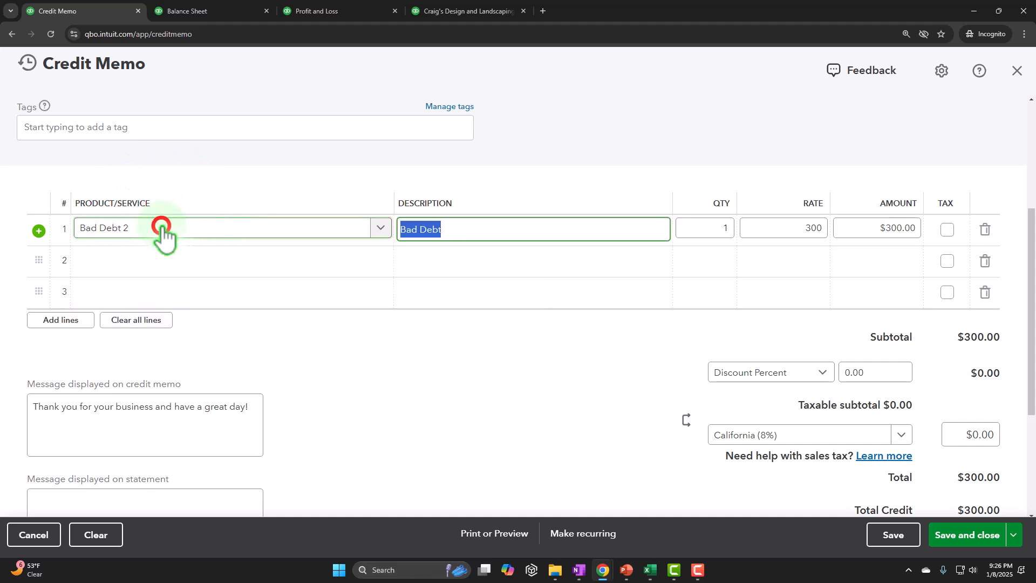
pyautogui.click(162, 253)
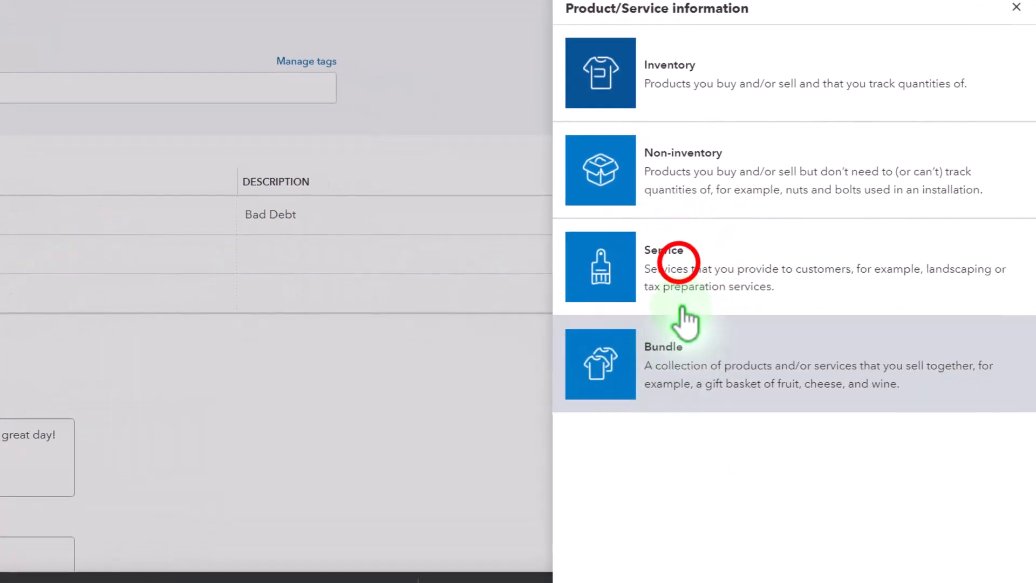
pyautogui.click(782, 277)
# Step: Give the new item the sales description "Bad Debt 2" and confirm its sales tax setting as Nontaxable
pyautogui.scroll(-2, 750, 275)
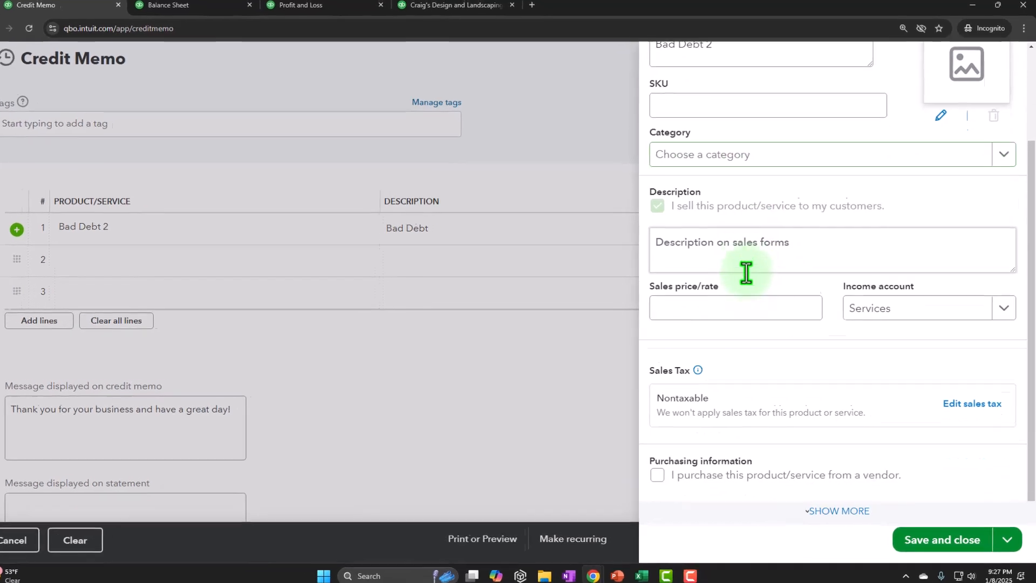
pyautogui.scroll(2, 758, 291)
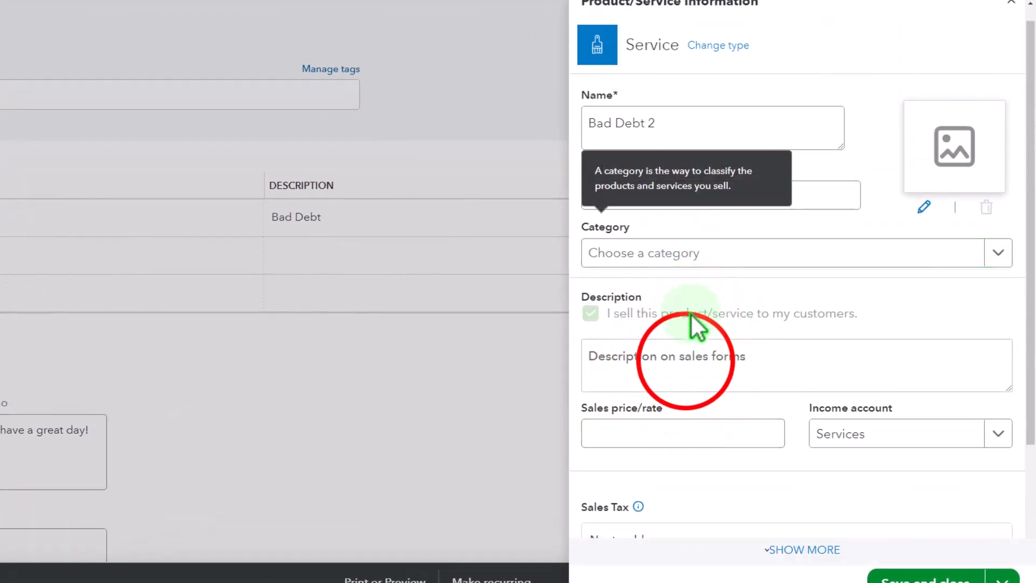
pyautogui.click(685, 363)
pyautogui.scroll(-3, 685, 362)
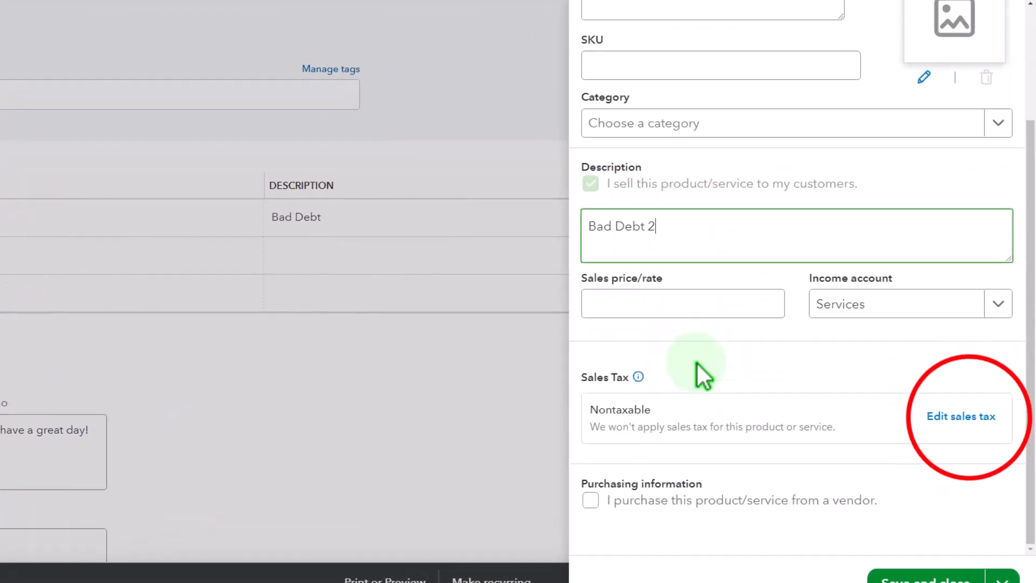
pyautogui.click(966, 418)
pyautogui.scroll(-10, 907, 337)
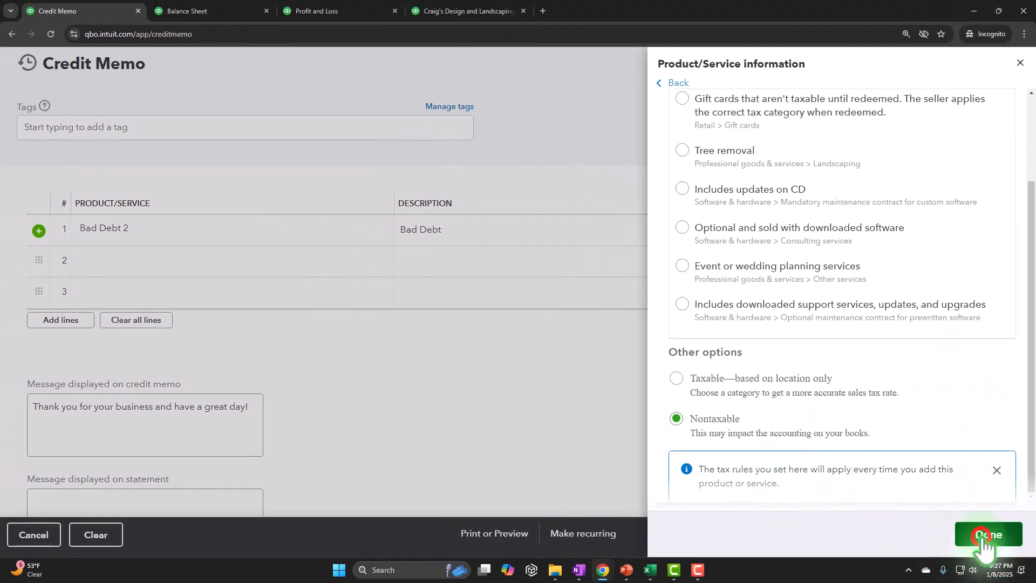
pyautogui.click(983, 535)
pyautogui.scroll(-2, 872, 405)
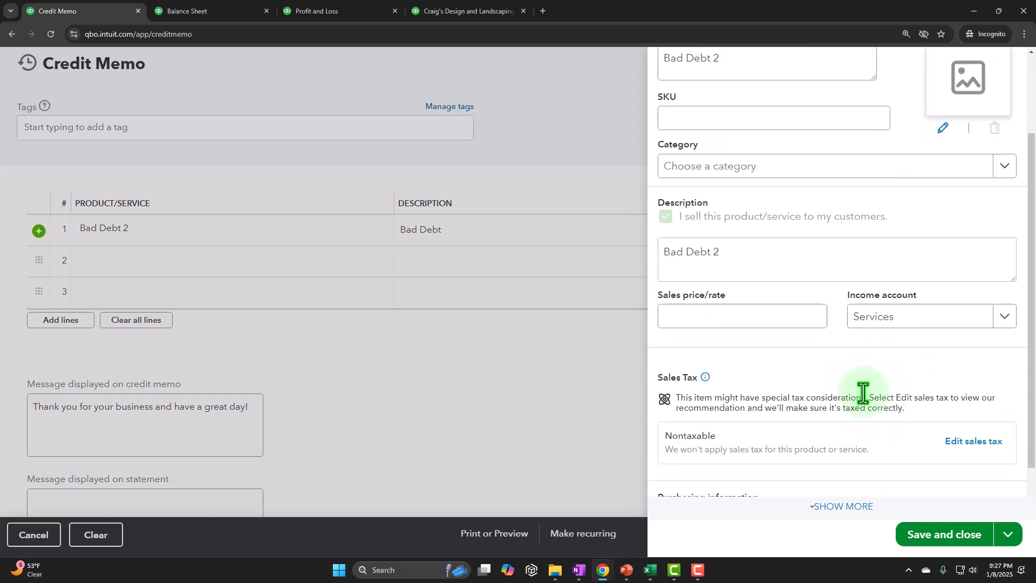
# Step: Start a new account for the item's income account and name it "Bad Debt 2"
pyautogui.click(1003, 318)
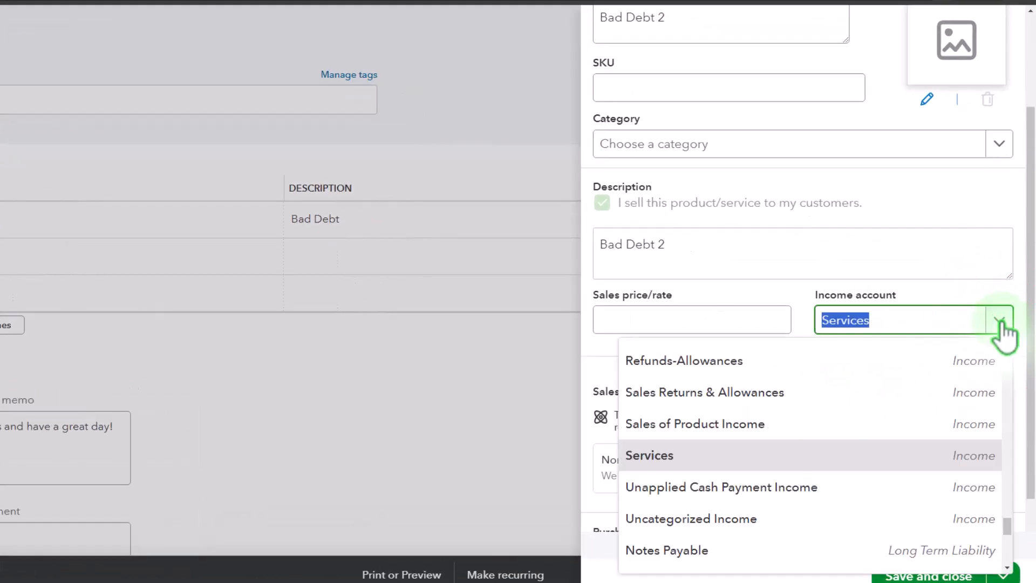
pyautogui.scroll(-15, 890, 437)
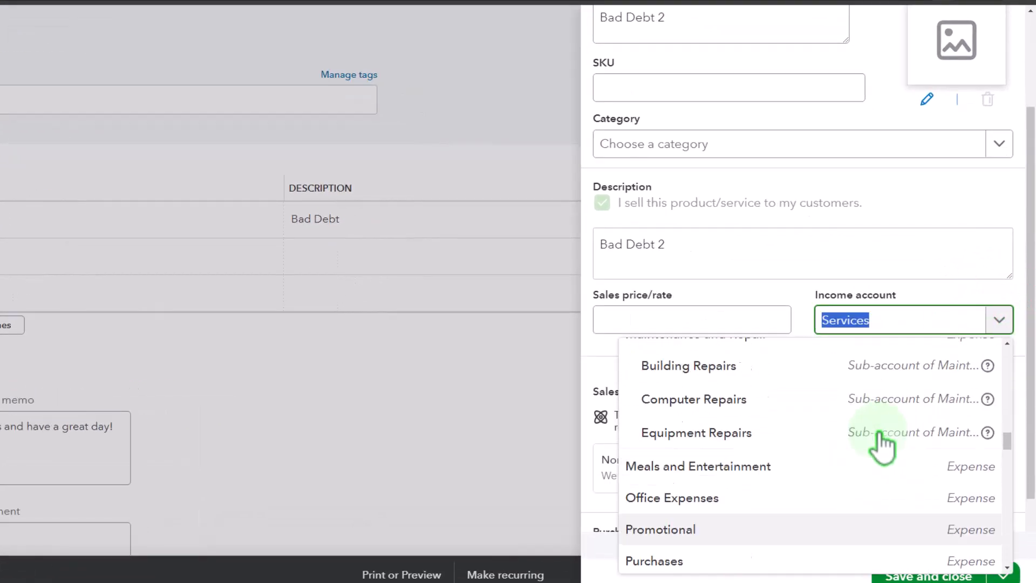
pyautogui.scroll(15, 879, 437)
pyautogui.click(686, 355)
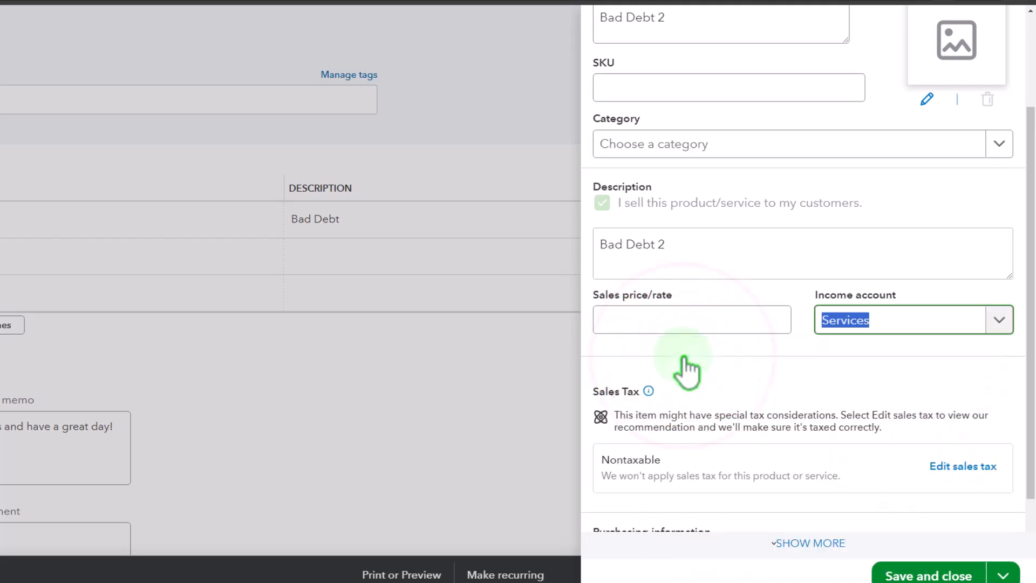
pyautogui.click(668, 93)
pyautogui.write('Bad Debt 2')
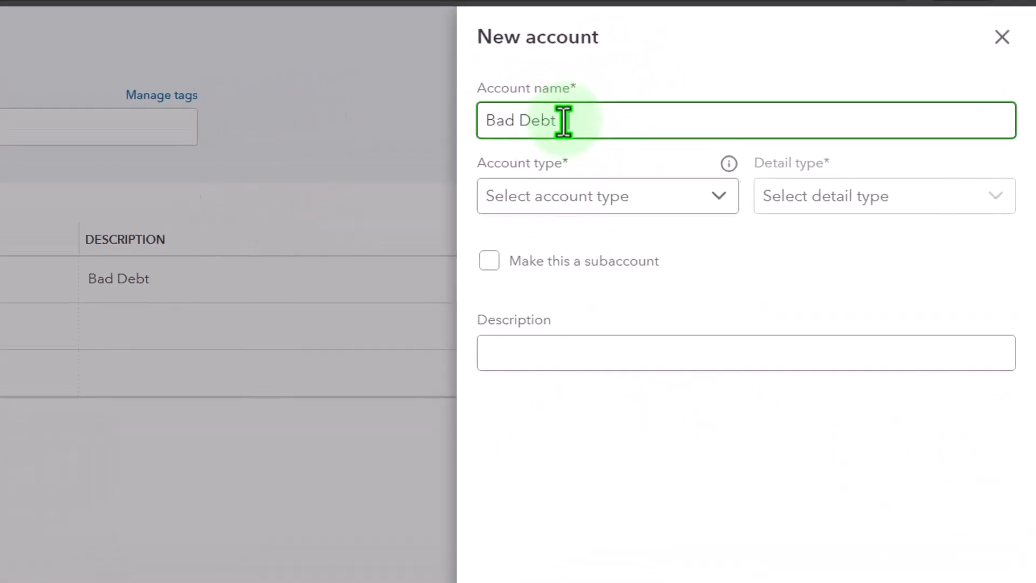
# Step: Set the new account's type to Expenses and its detail type to Bad Debts
pyautogui.click(698, 196)
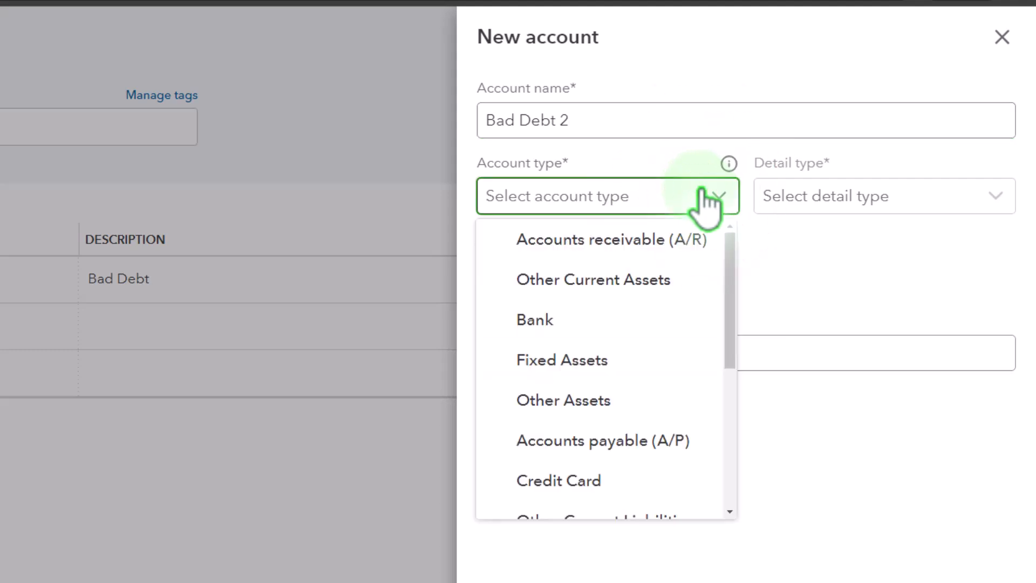
pyautogui.scroll(-2, 637, 426)
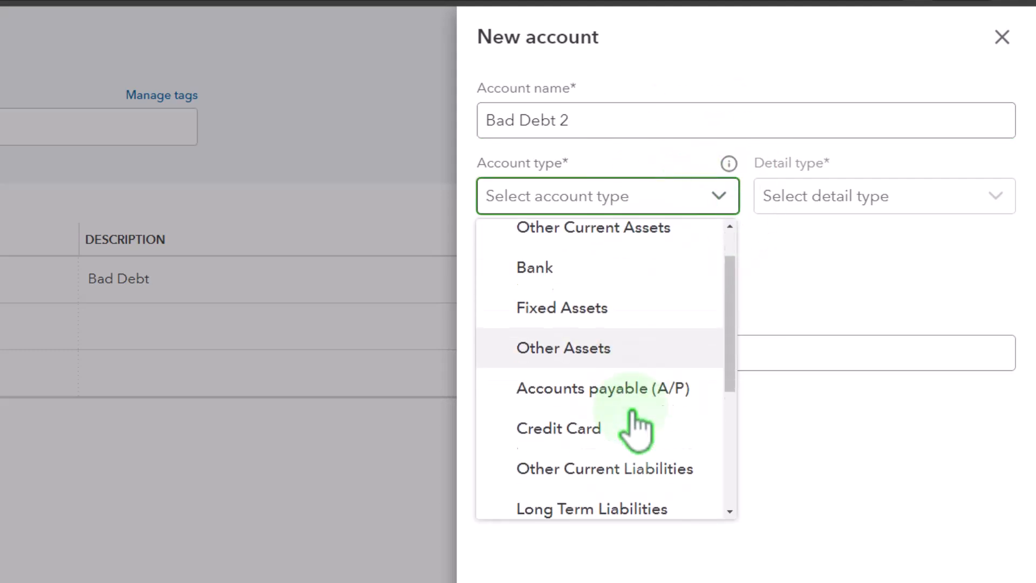
pyautogui.press('e')
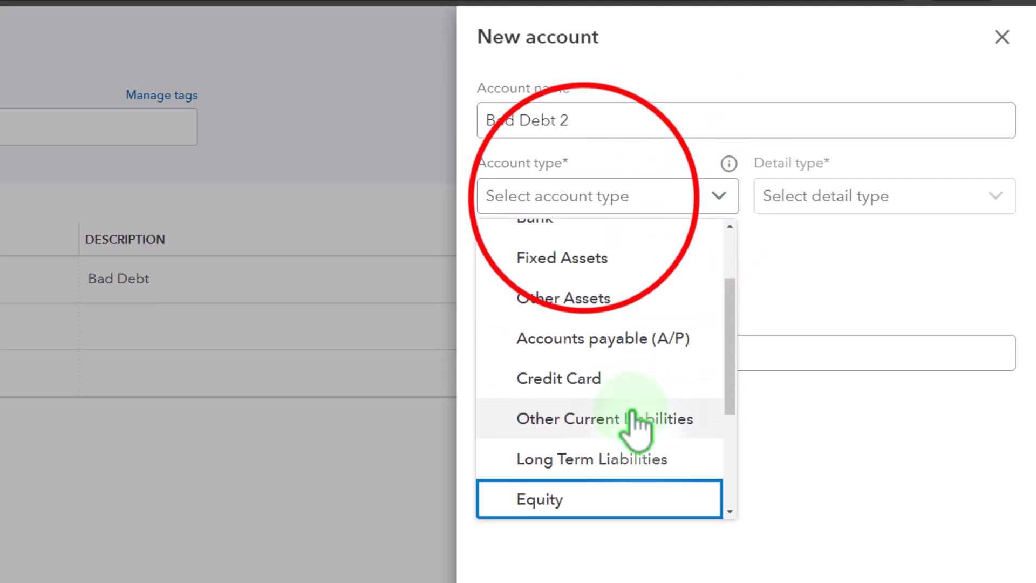
pyautogui.click(594, 212)
pyautogui.click(585, 199)
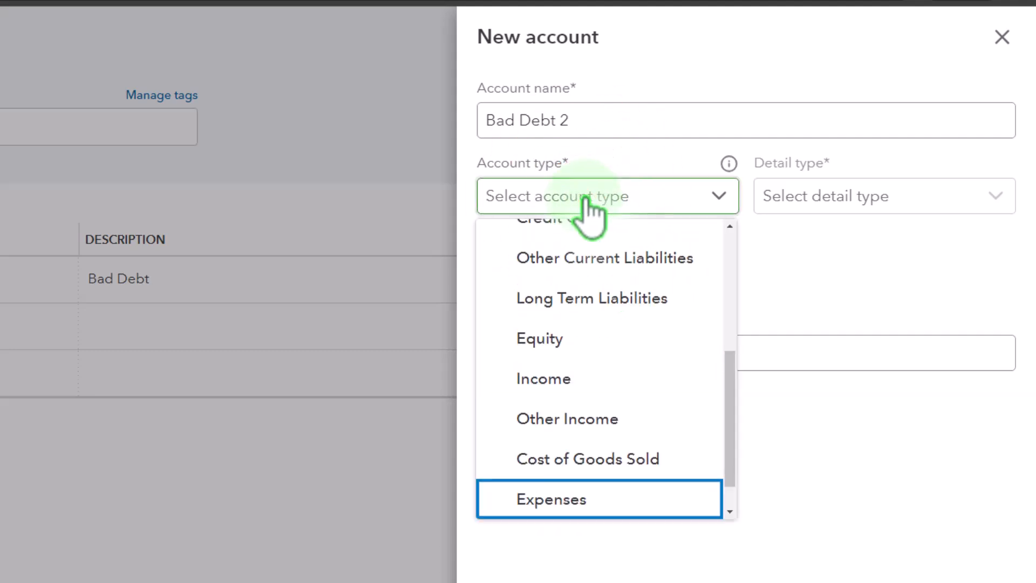
pyautogui.click(531, 494)
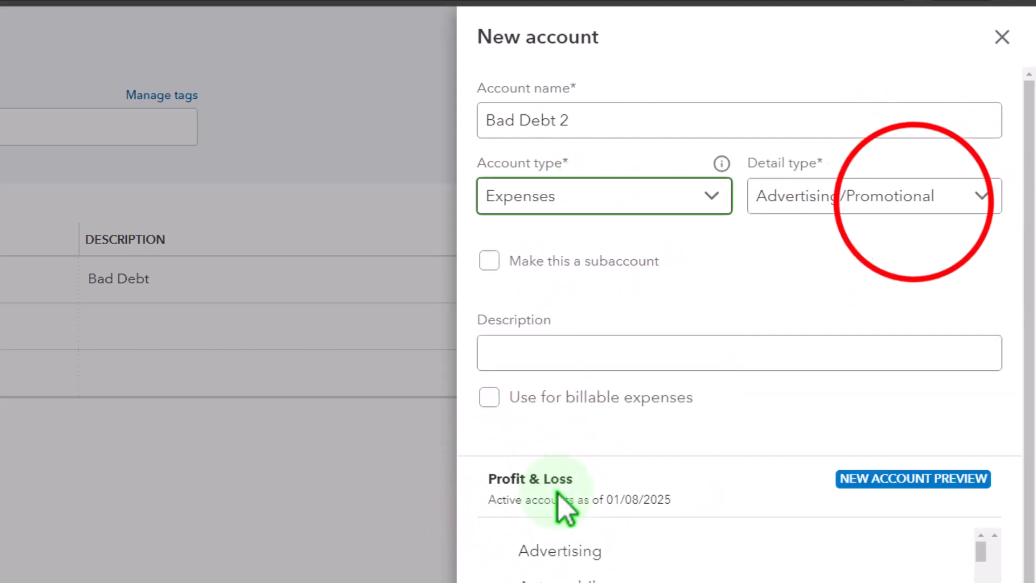
pyautogui.click(915, 197)
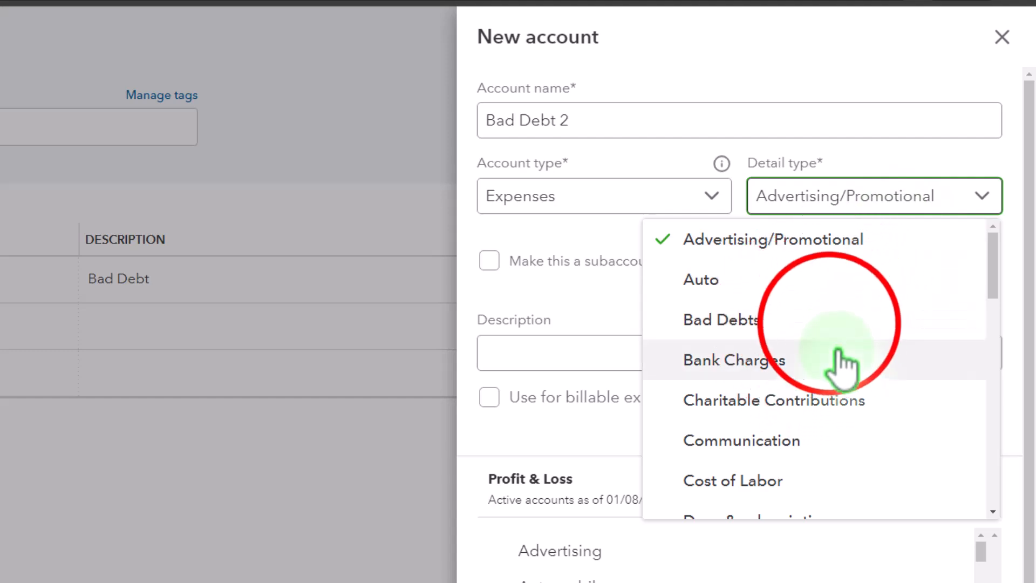
pyautogui.click(826, 323)
# Step: Save the new account without a description, and save and close the Bad Debt 2 item
pyautogui.click(608, 354)
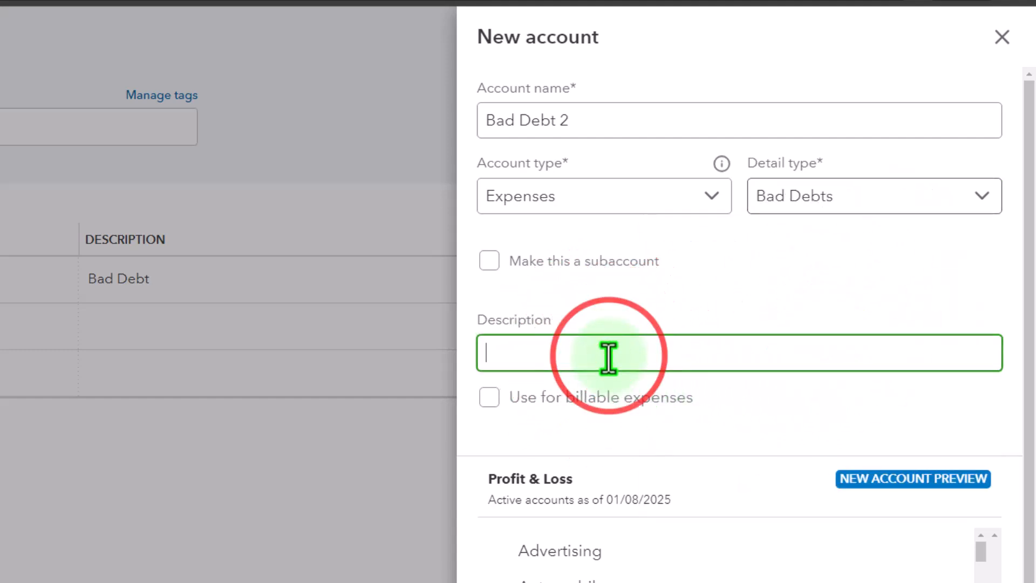
pyautogui.scroll(-1, 616, 383)
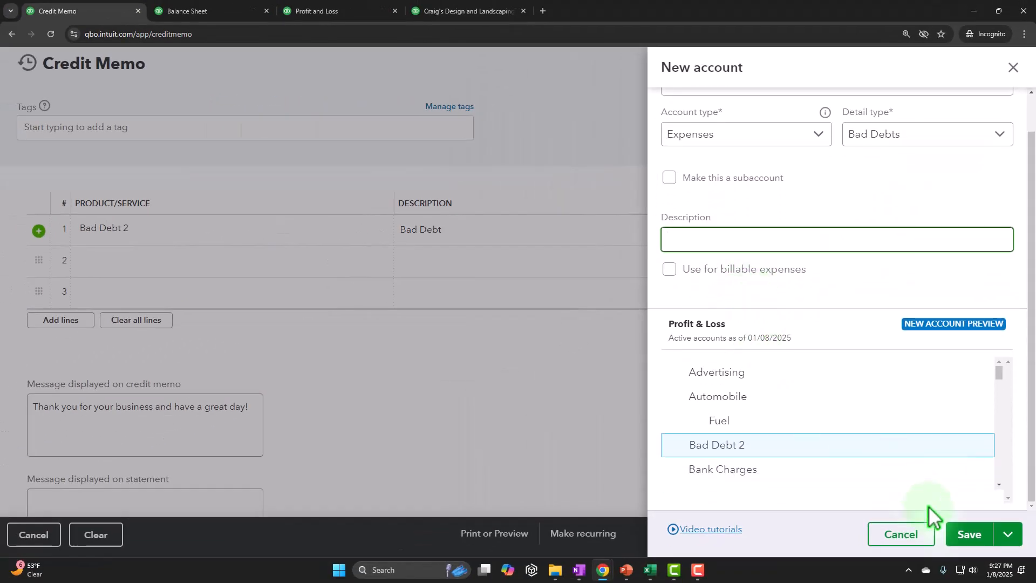
pyautogui.click(969, 539)
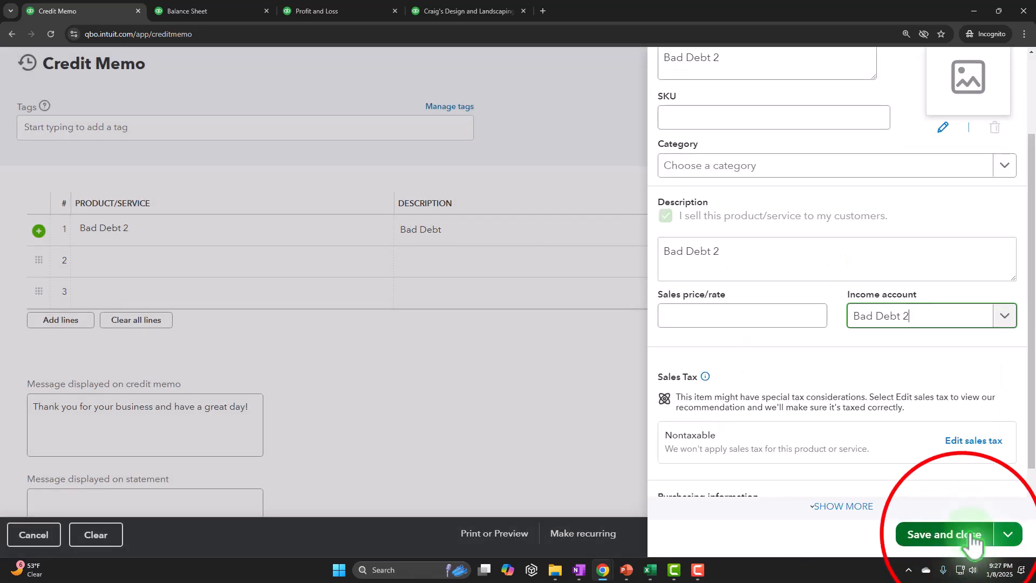
pyautogui.click(966, 539)
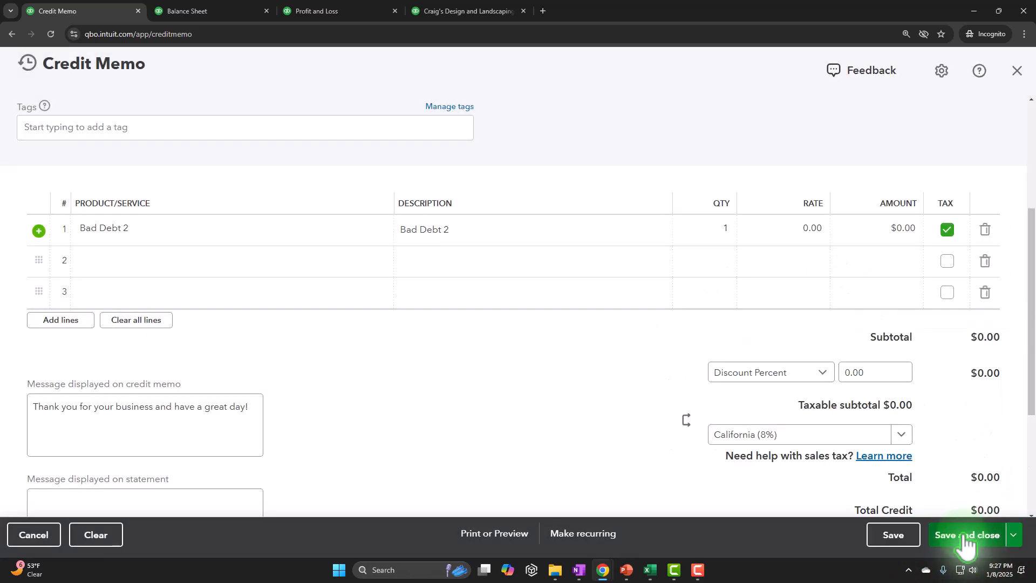
# Step: Set the rate of the credit memo's Bad Debt 2 line to 300
pyautogui.scroll(-3, 540, 369)
pyautogui.scroll(3, 533, 371)
pyautogui.click(794, 363)
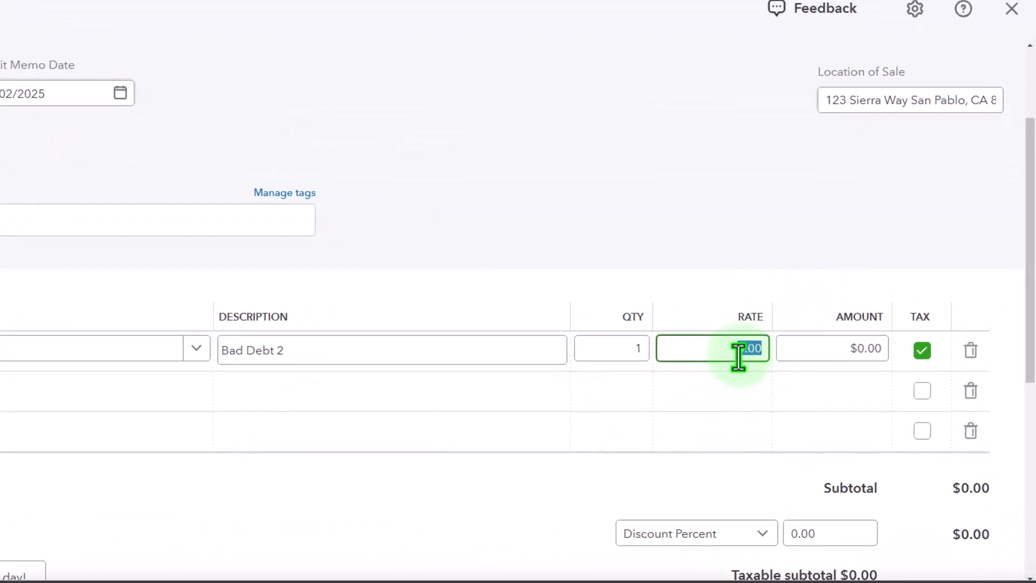
pyautogui.write('300')
pyautogui.press('Tab')
pyautogui.scroll(-4, 701, 341)
pyautogui.click(579, 316)
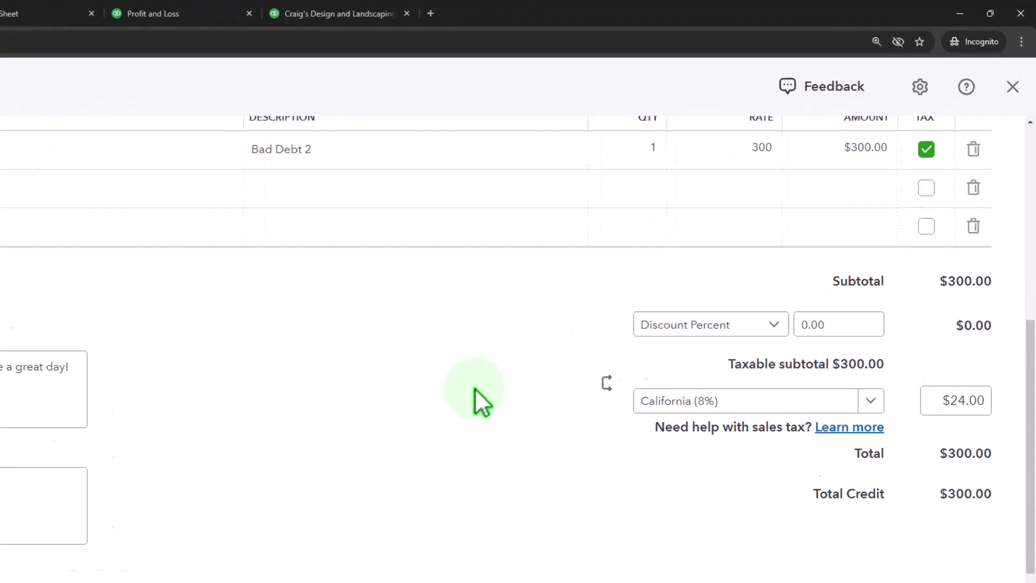
# Step: Remove sales tax from the Bad Debt 2 line, and save and close the credit memo
pyautogui.click(894, 193)
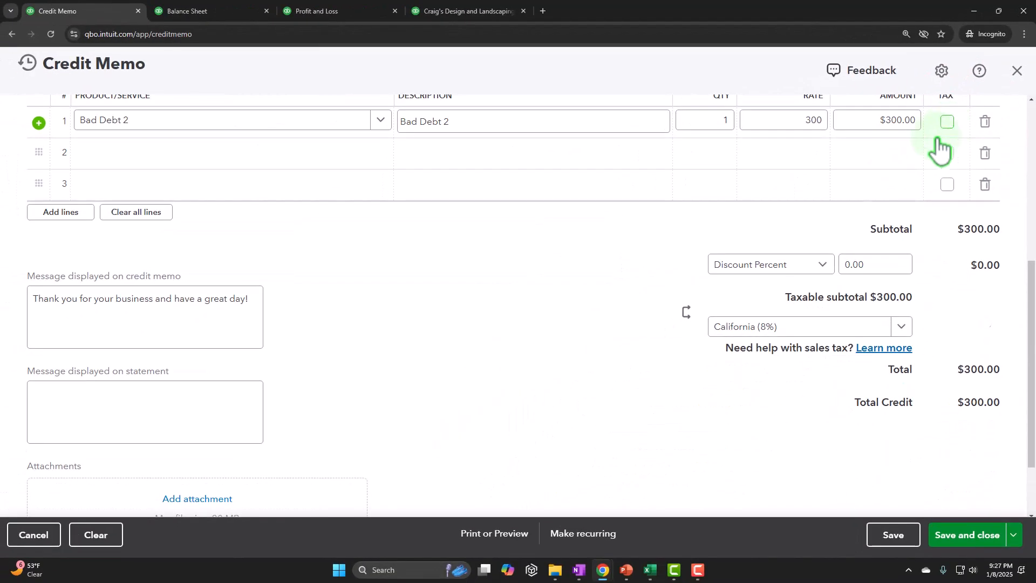
pyautogui.scroll(2, 592, 401)
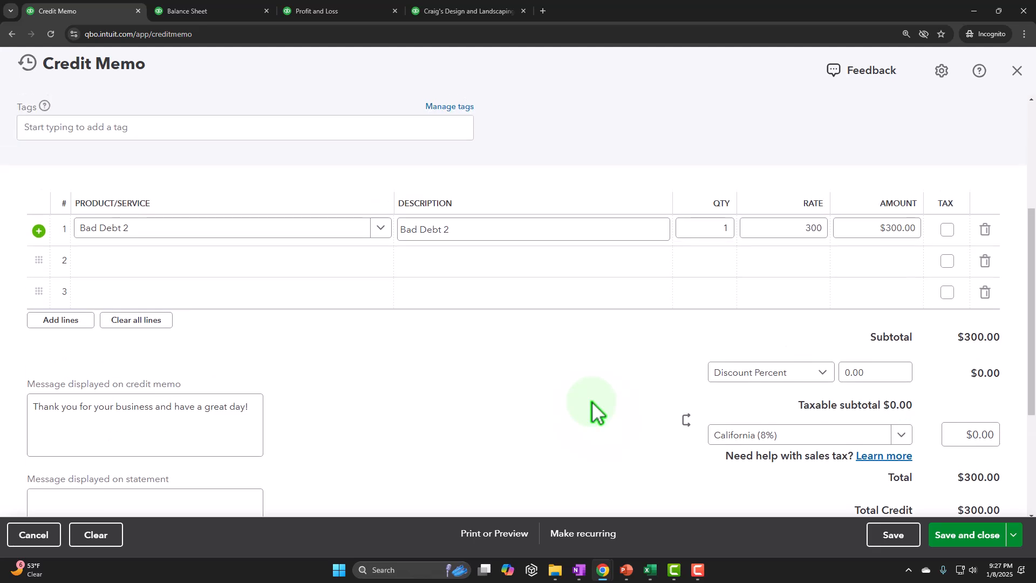
pyautogui.scroll(-3, 591, 400)
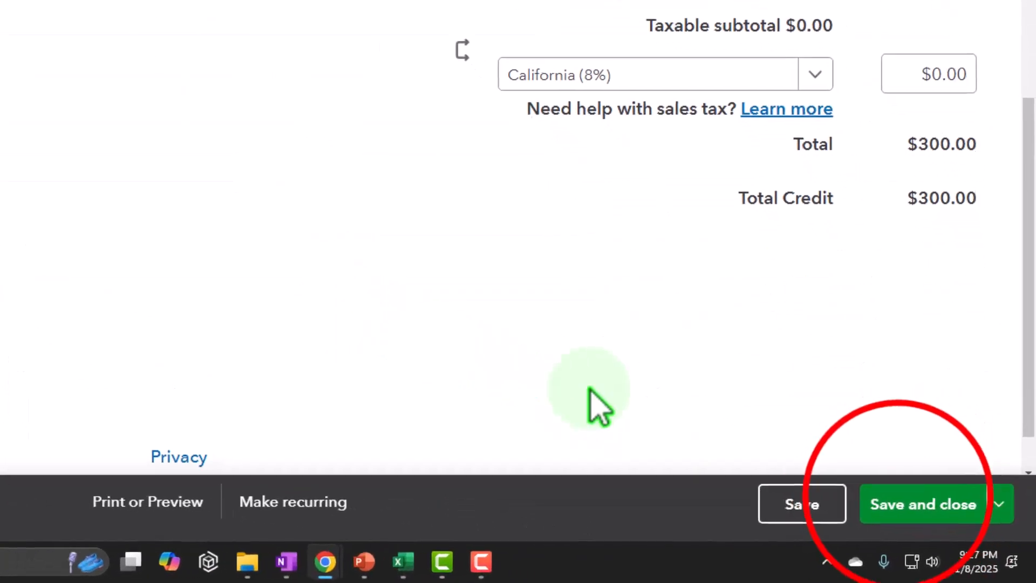
pyautogui.click(904, 510)
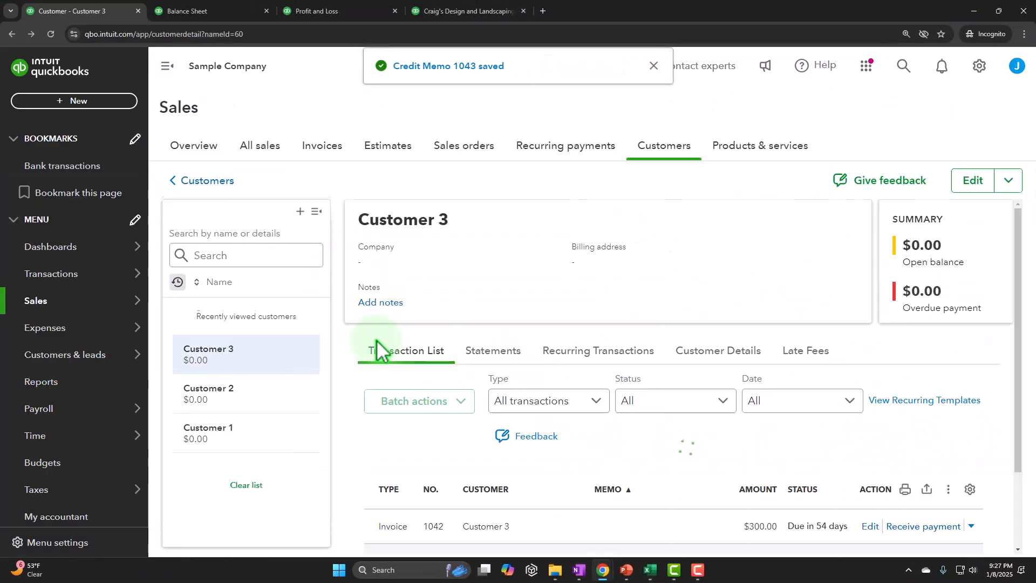
# Step: Open the automatically created payment in Customer 3's transaction list, check its link between invoice 1042 and credit memo 1043, and close it
pyautogui.scroll(-2, 378, 347)
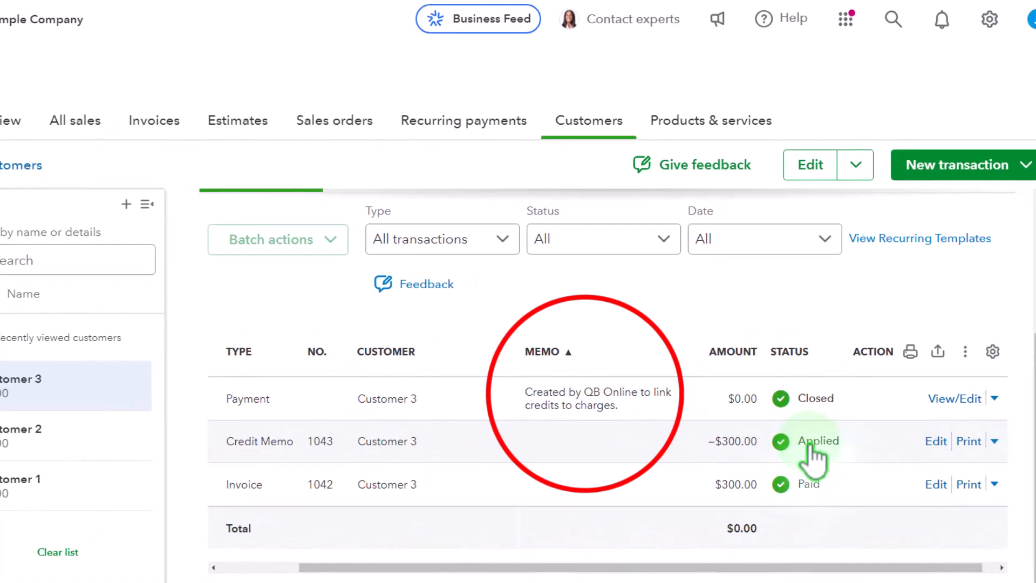
pyautogui.click(589, 404)
pyautogui.click(989, 534)
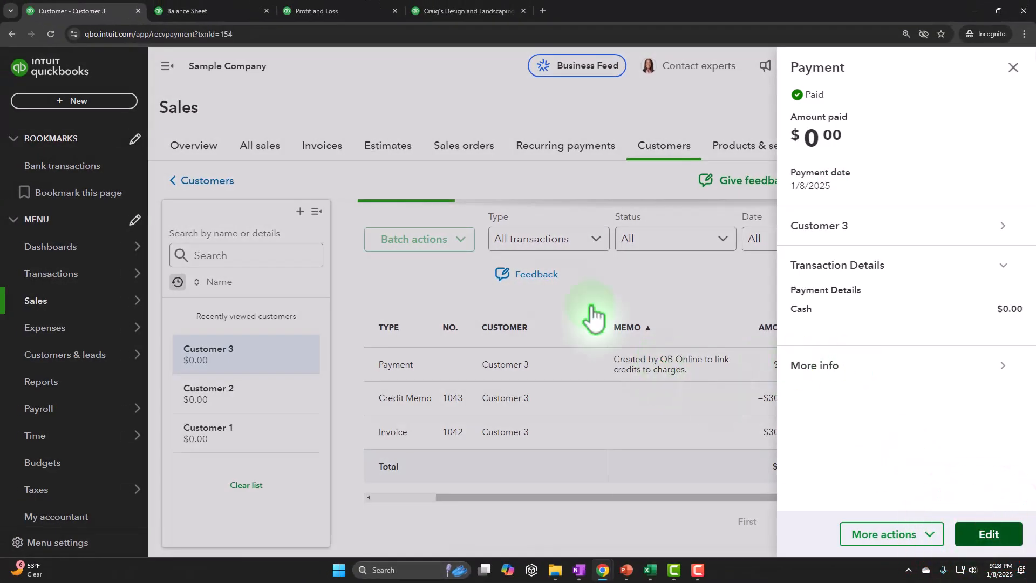
pyautogui.scroll(-10, 484, 300)
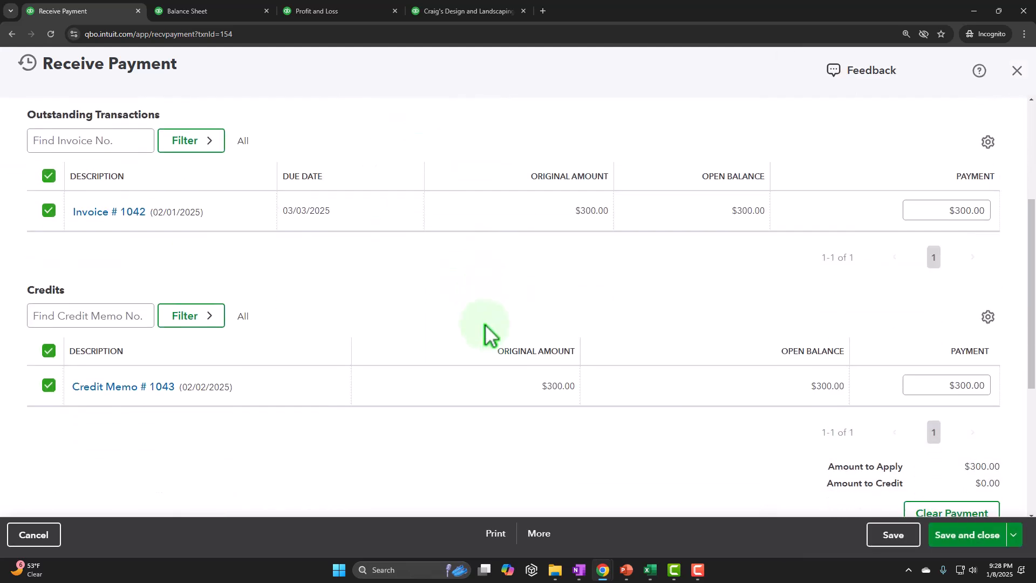
pyautogui.scroll(3, 485, 336)
pyautogui.scroll(2, 464, 356)
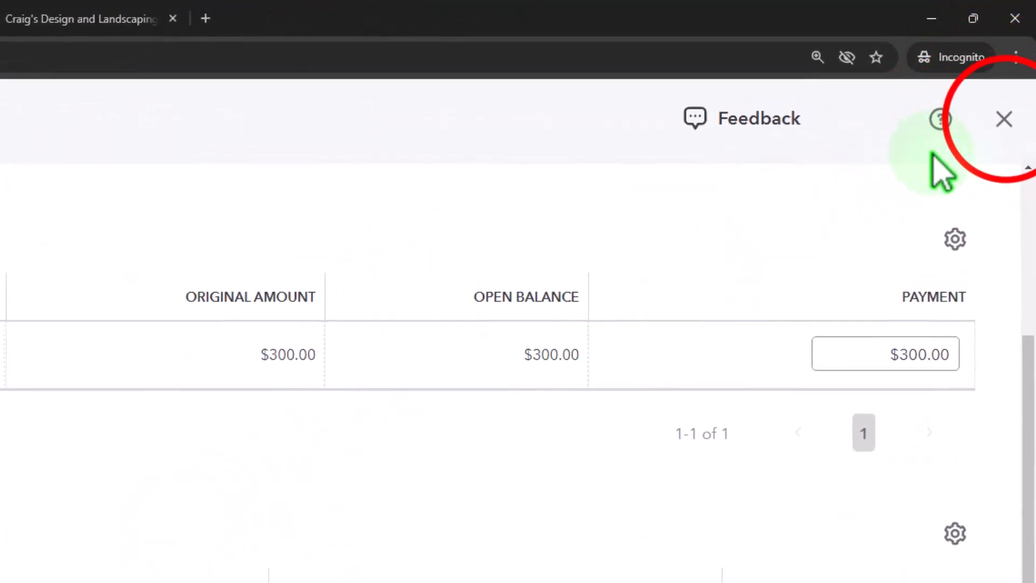
pyautogui.click(1016, 75)
pyautogui.scroll(-3, 339, 496)
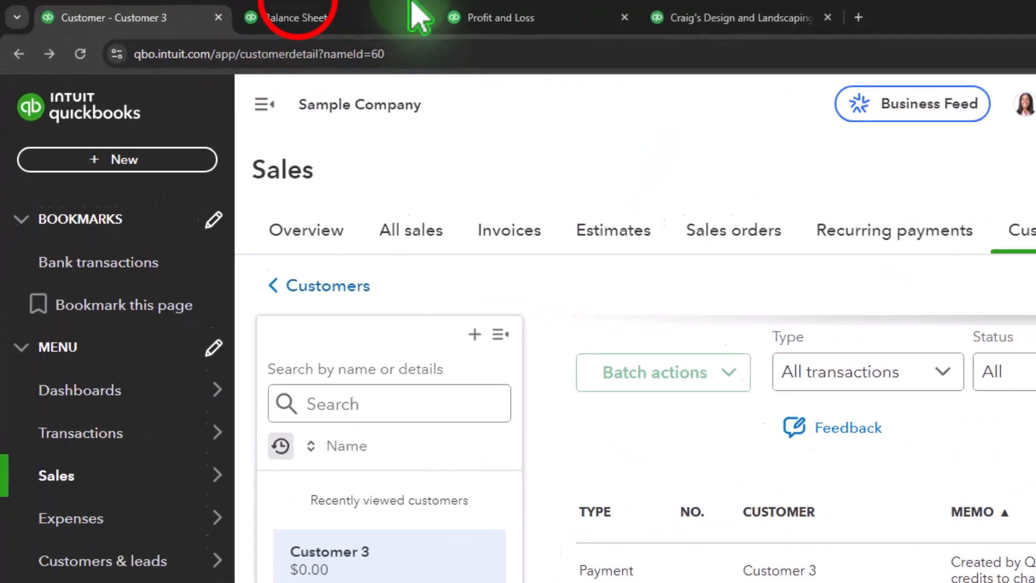
# Step: Switch to the Balance Sheet report and rerun it to include the credit memo
pyautogui.click(194, 11)
pyautogui.scroll(4, 368, 212)
pyautogui.click(597, 215)
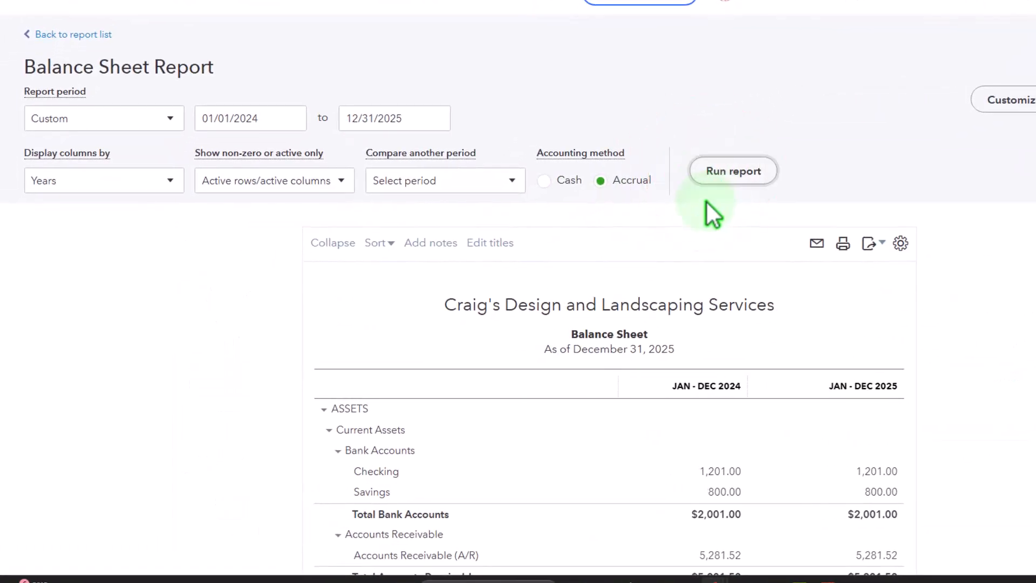
# Step: Drill into the 2025 Accounts Receivable (A/R) balance to review Customer 3's invoice and credit memo, and return to the summary report
pyautogui.scroll(-2, 601, 243)
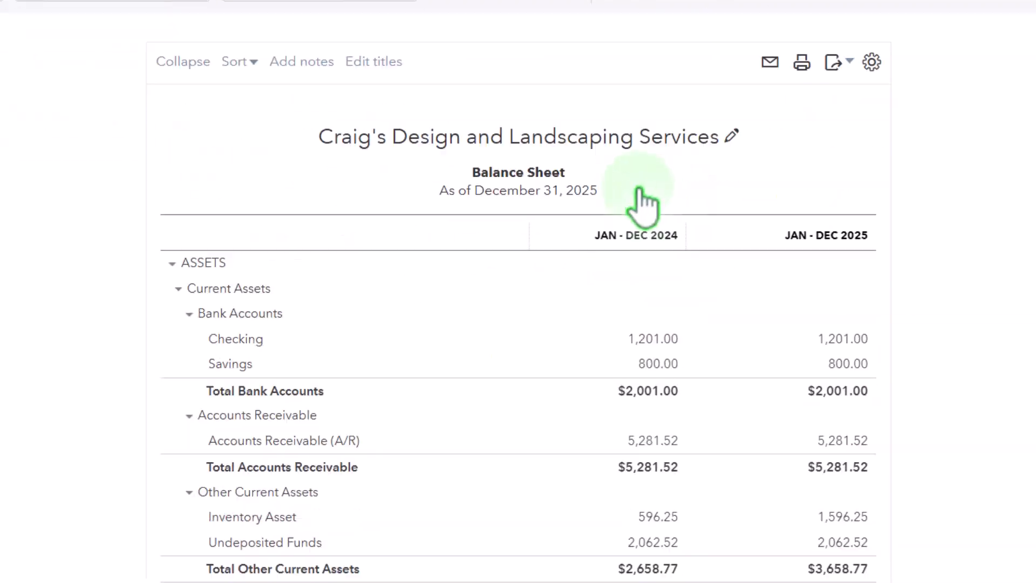
pyautogui.click(842, 441)
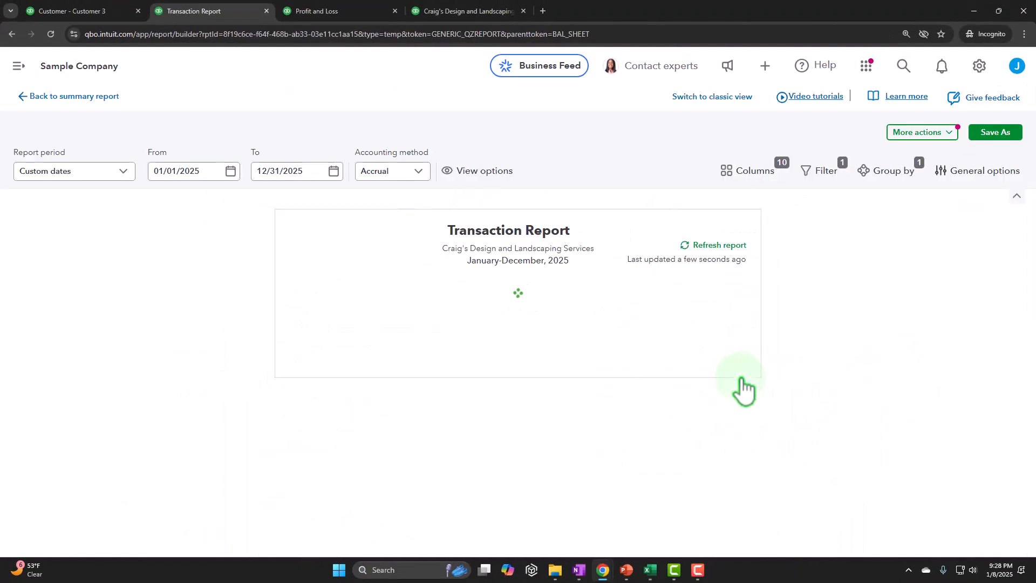
pyautogui.scroll(-1, 868, 409)
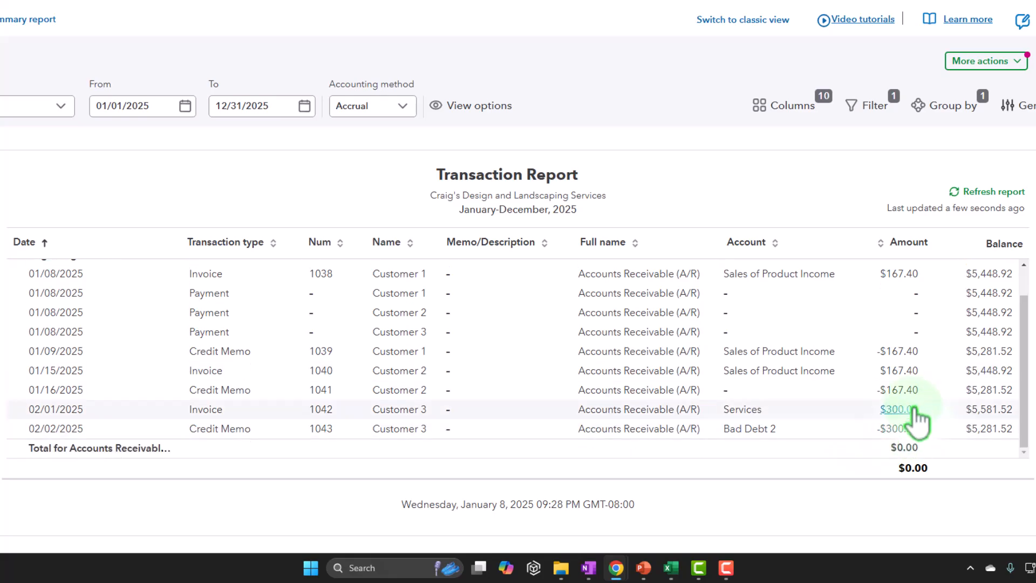
pyautogui.click(73, 105)
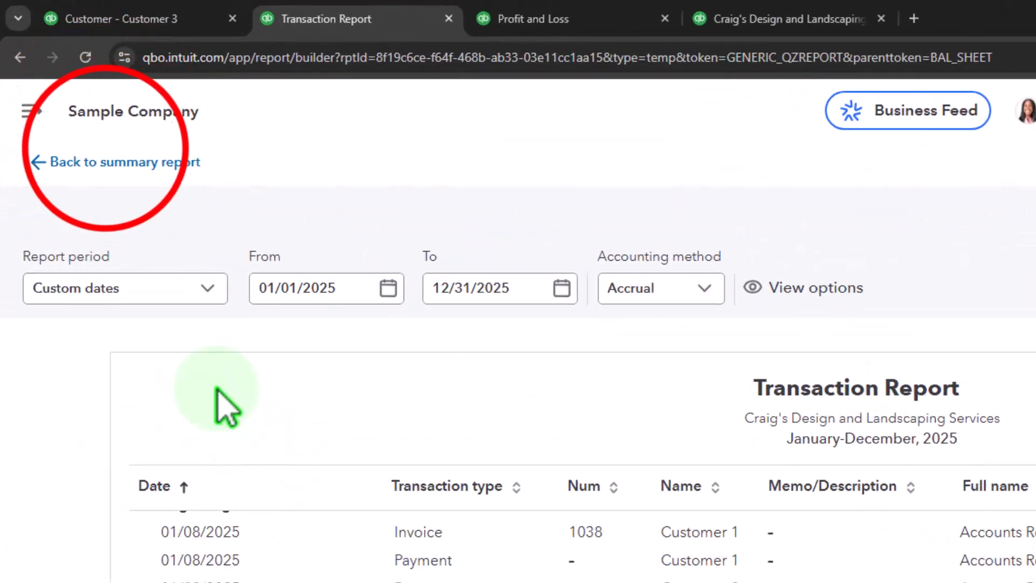
# Step: Rerun the Profit and Loss report and examine the 2025 Services income, Bad Debt 2 expense and net income
pyautogui.click(406, 7)
pyautogui.scroll(10, 434, 178)
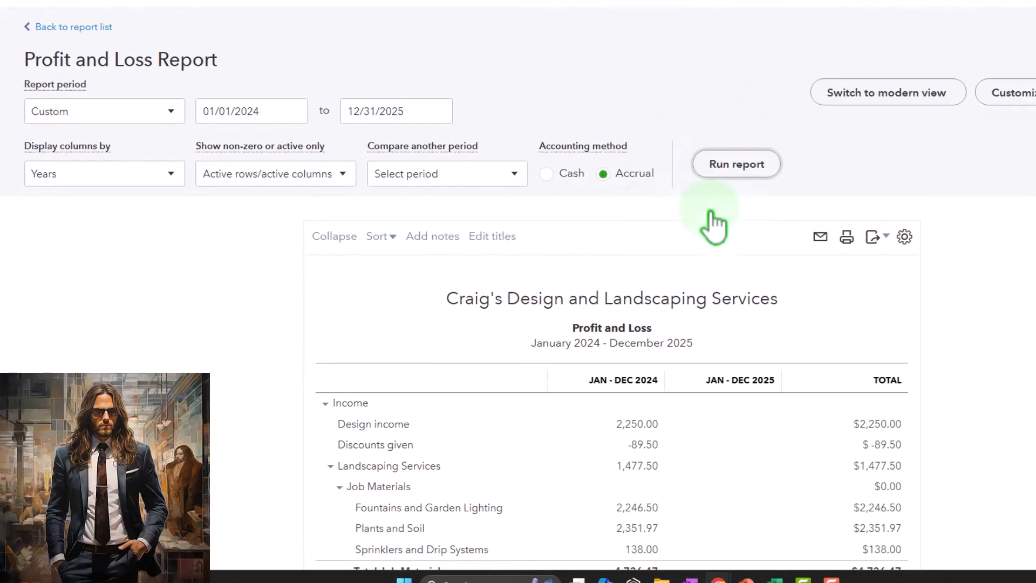
pyautogui.scroll(-8, 710, 212)
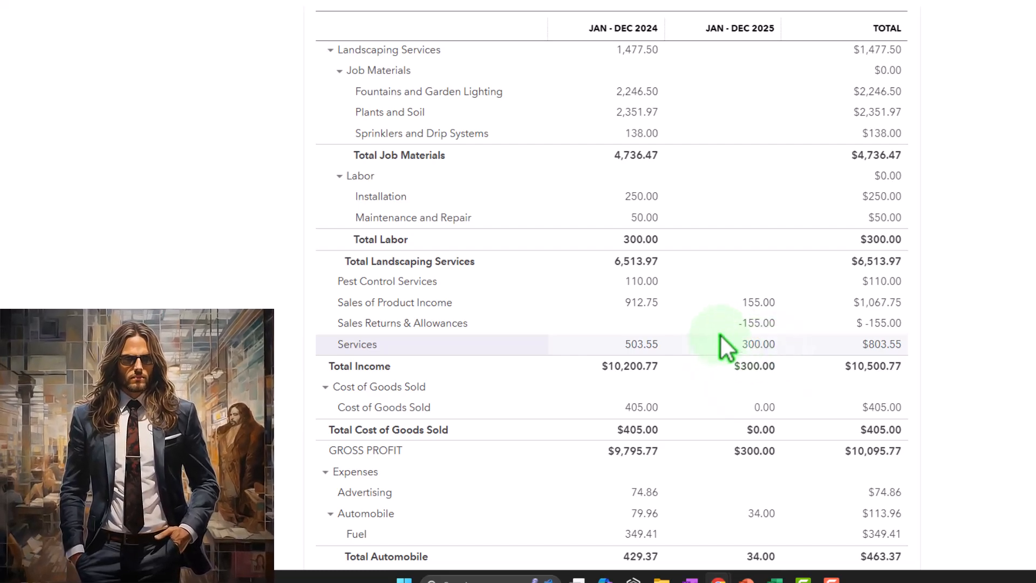
pyautogui.scroll(-1, 757, 332)
pyautogui.scroll(-8, 757, 324)
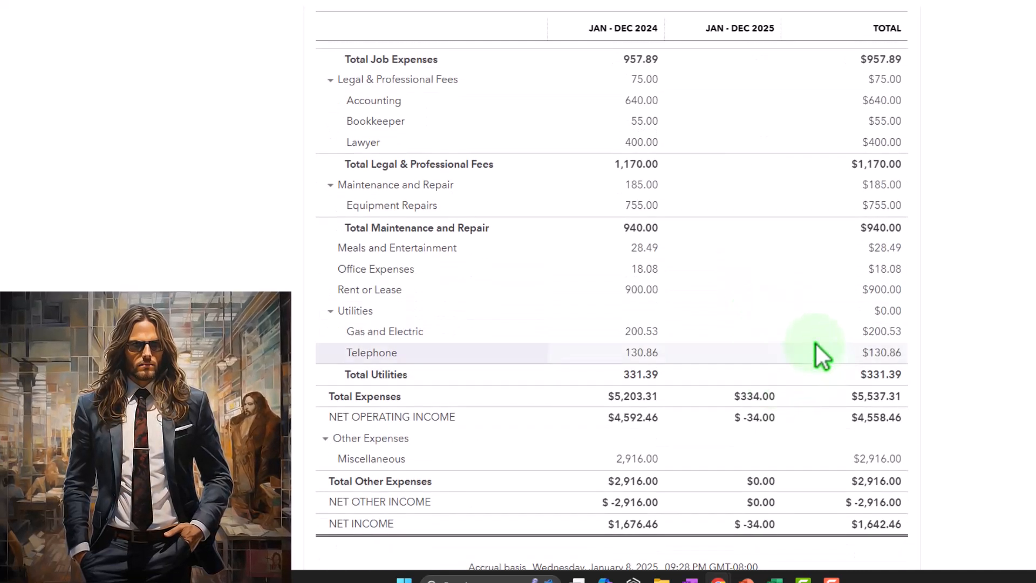
pyautogui.scroll(-1, 814, 345)
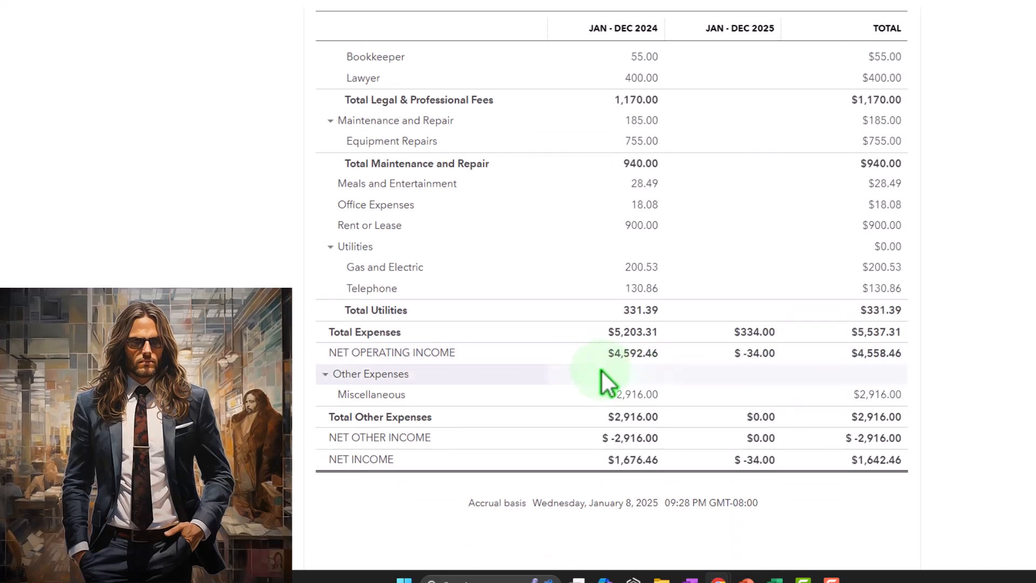
pyautogui.scroll(6, 601, 371)
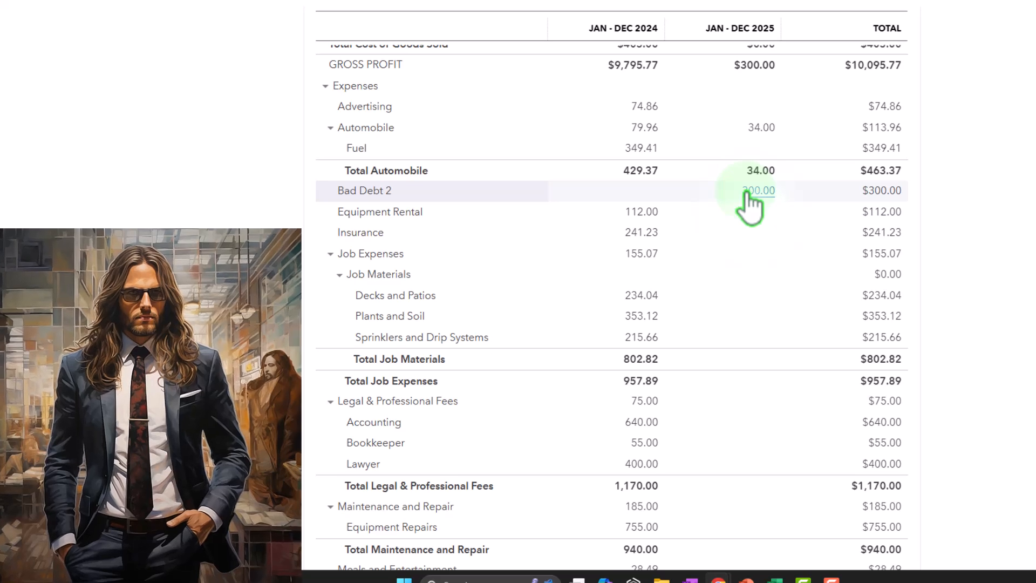
pyautogui.scroll(1, 752, 207)
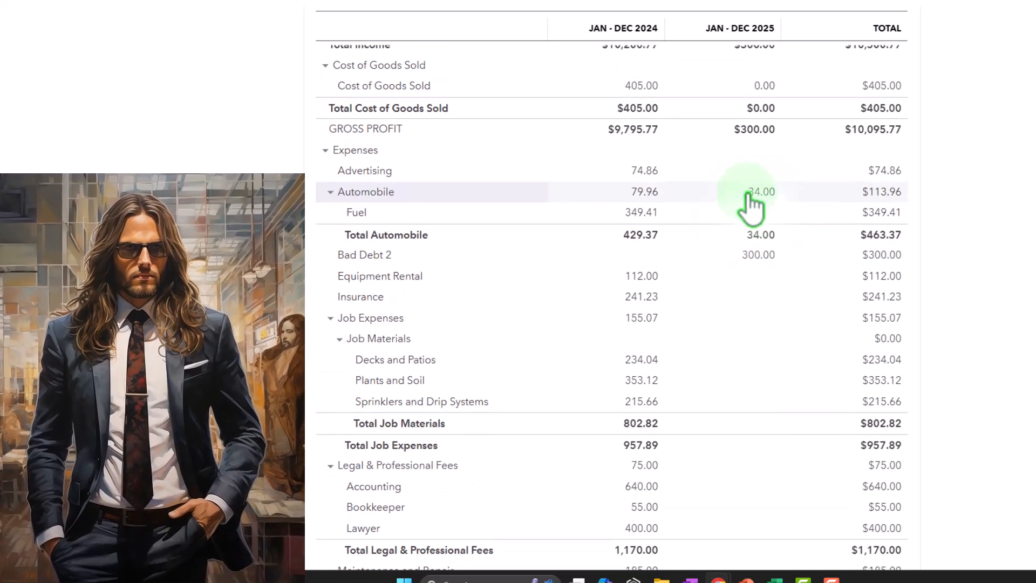